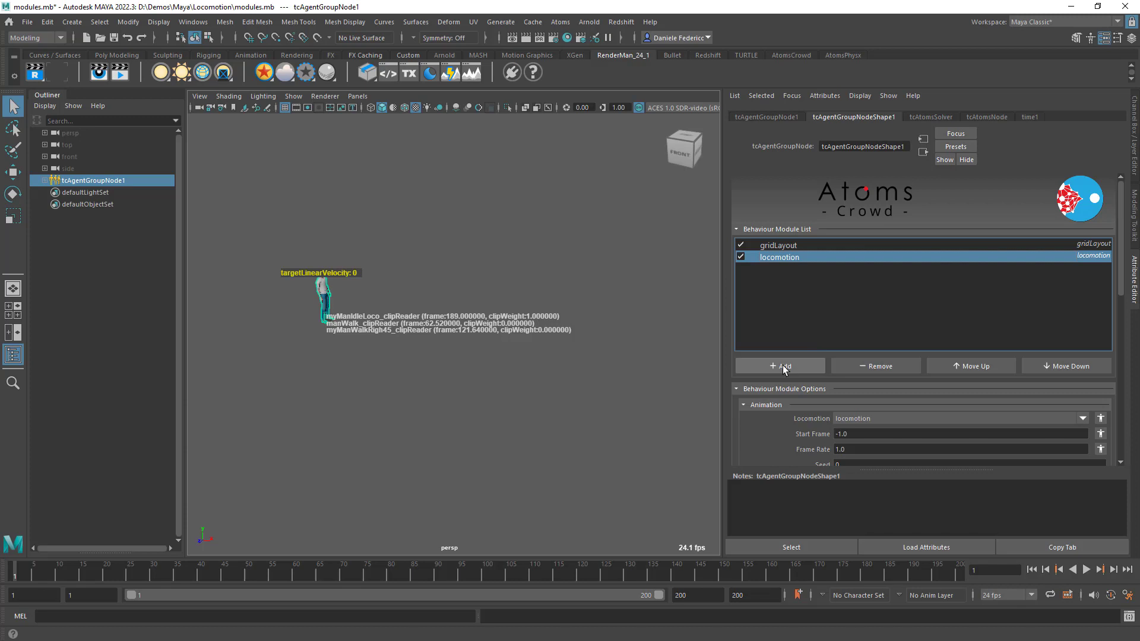
Add a followTarget behaviour module to the agent group and set its goal X to 500.
{"action": "left_click", "coordinate": [783, 365]}
{"action": "type", "text": "followTarget"}
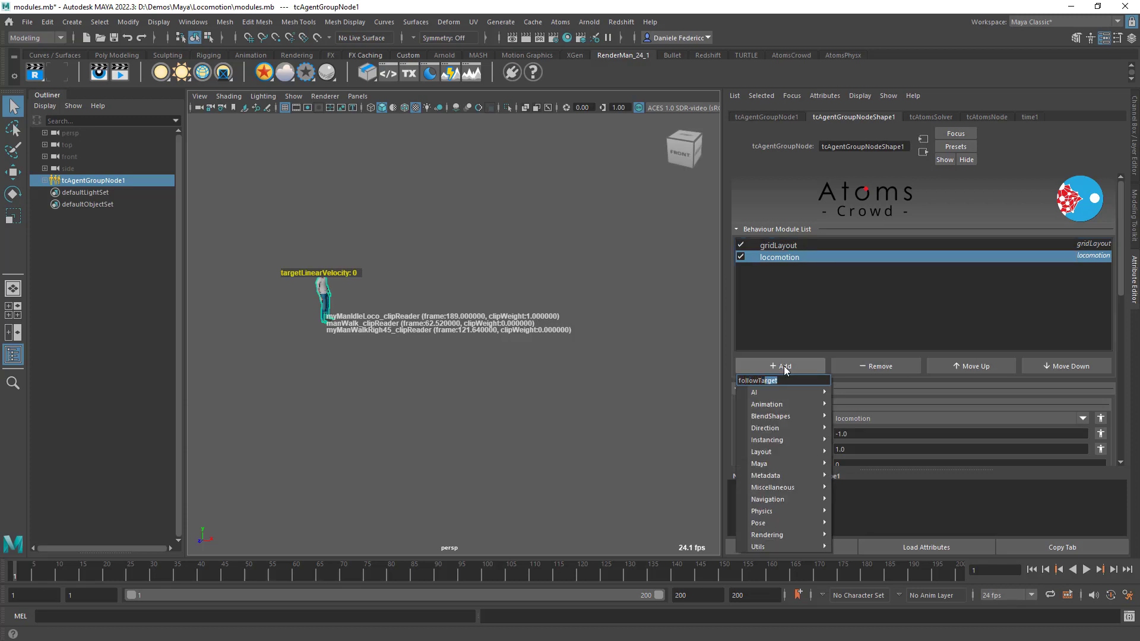
{"action": "key", "text": "Return"}
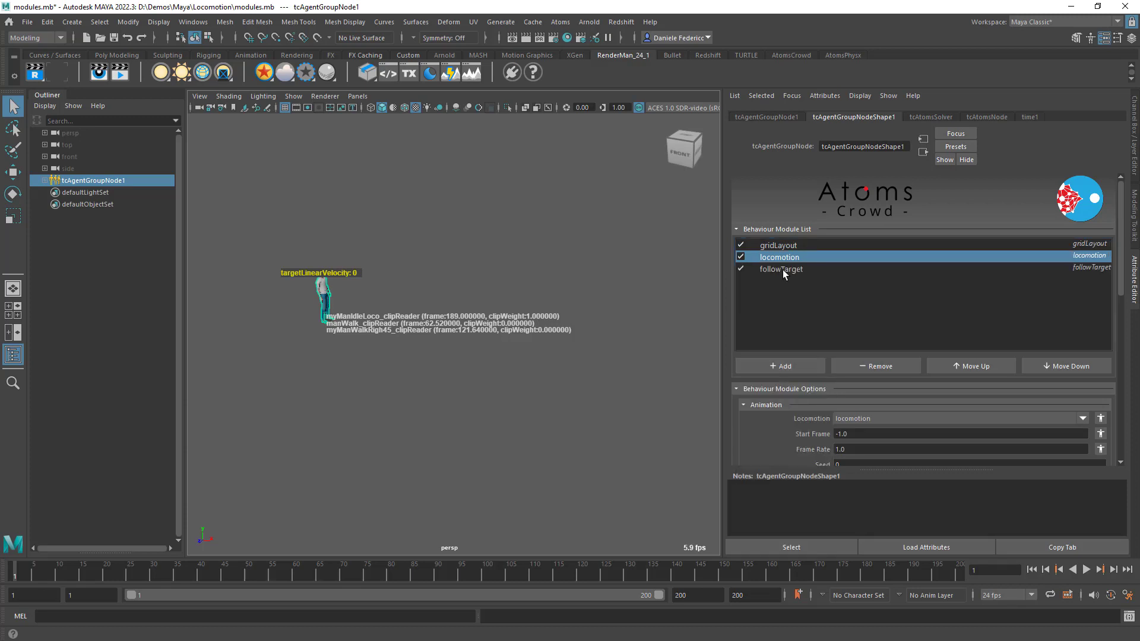
{"action": "scroll", "coordinate": [782, 273], "scroll_direction": "down", "scroll_amount": 3}
{"action": "left_click", "coordinate": [865, 322]}
{"action": "type", "text": "500"}
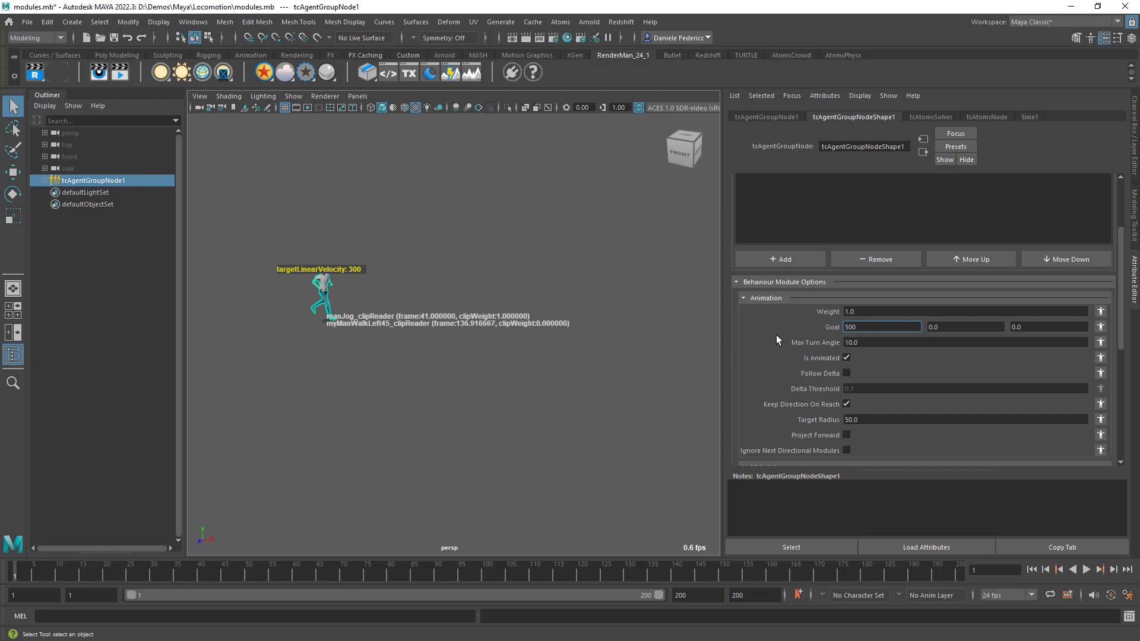
Play the simulation to check how the agent moves to its goal, and return to the first frame.
{"action": "scroll", "coordinate": [775, 333], "scroll_direction": "down", "scroll_amount": 3}
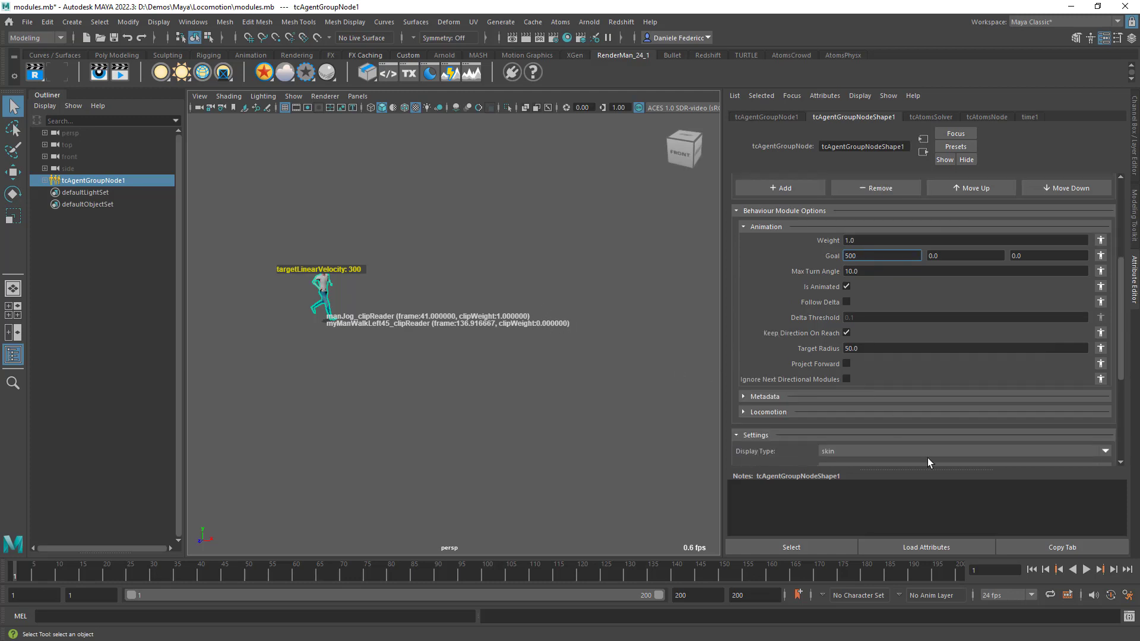
{"action": "left_click", "coordinate": [1086, 569]}
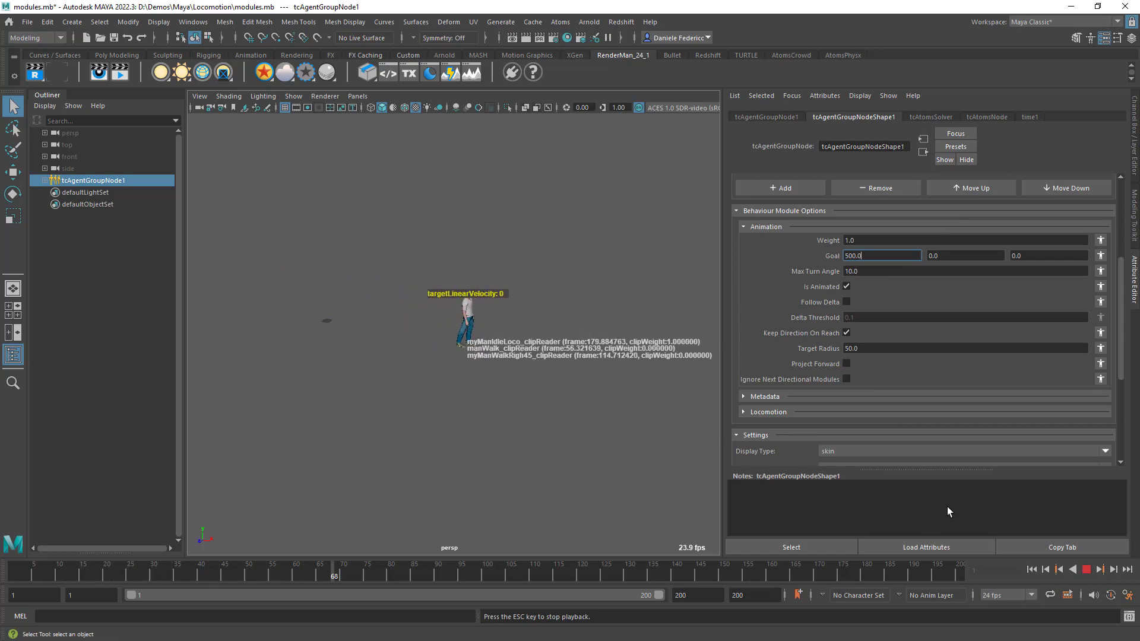
{"action": "left_click", "coordinate": [1086, 569]}
{"action": "left_click", "coordinate": [1033, 570]}
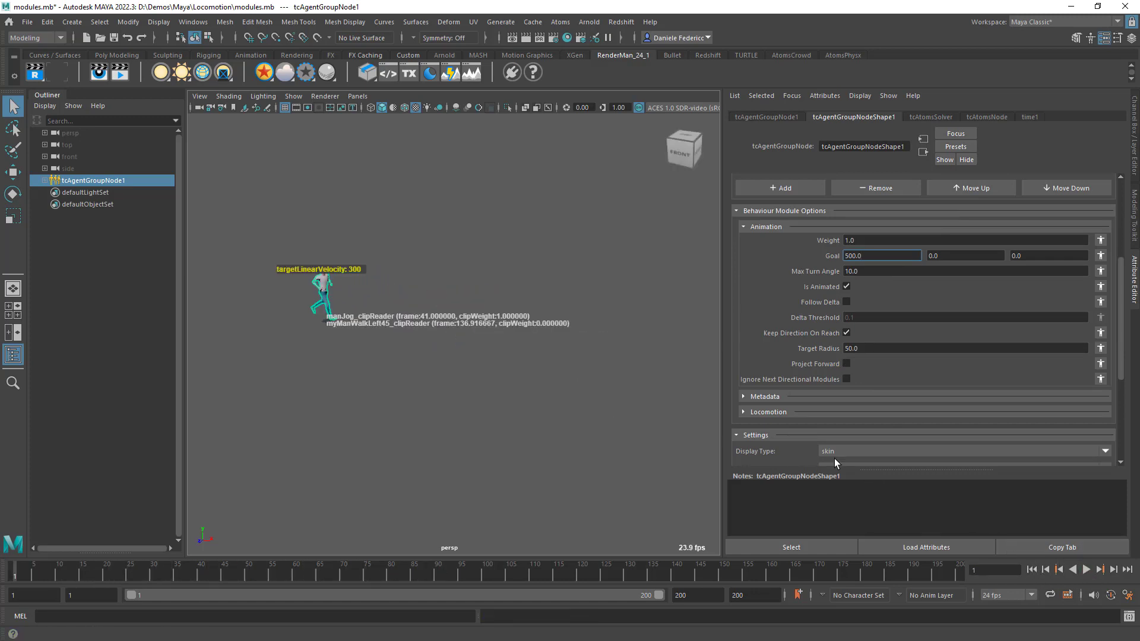
Expand the followTarget module's Locomotion settings and switch Edit Locomotion Linear Velocity off and back on.
{"action": "left_click", "coordinate": [772, 412]}
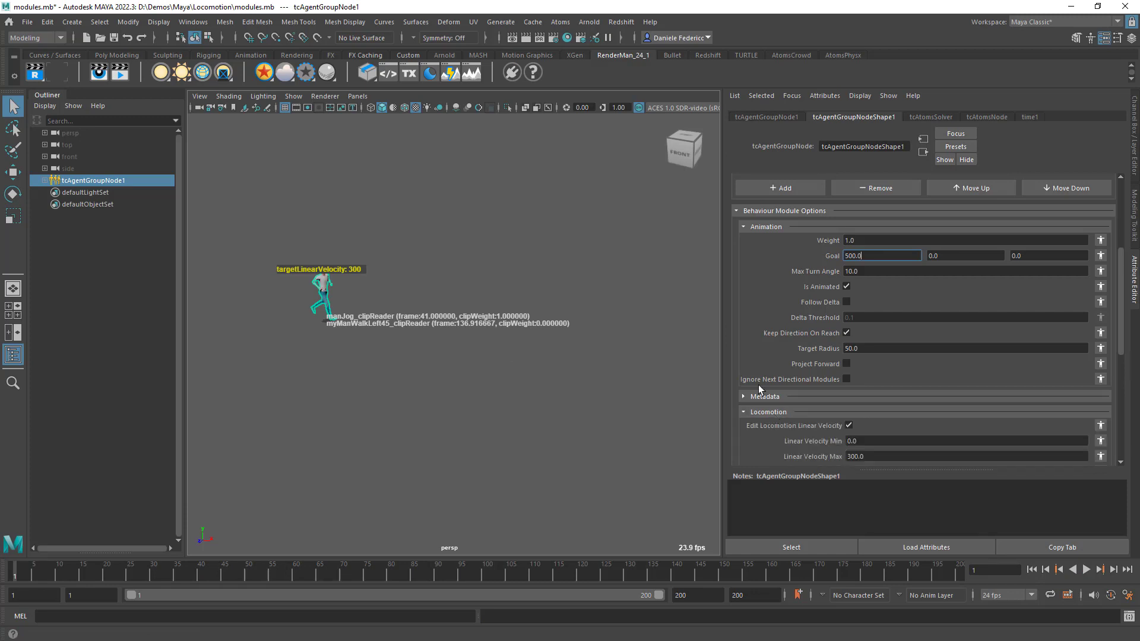
{"action": "scroll", "coordinate": [766, 384], "scroll_direction": "down", "scroll_amount": 2}
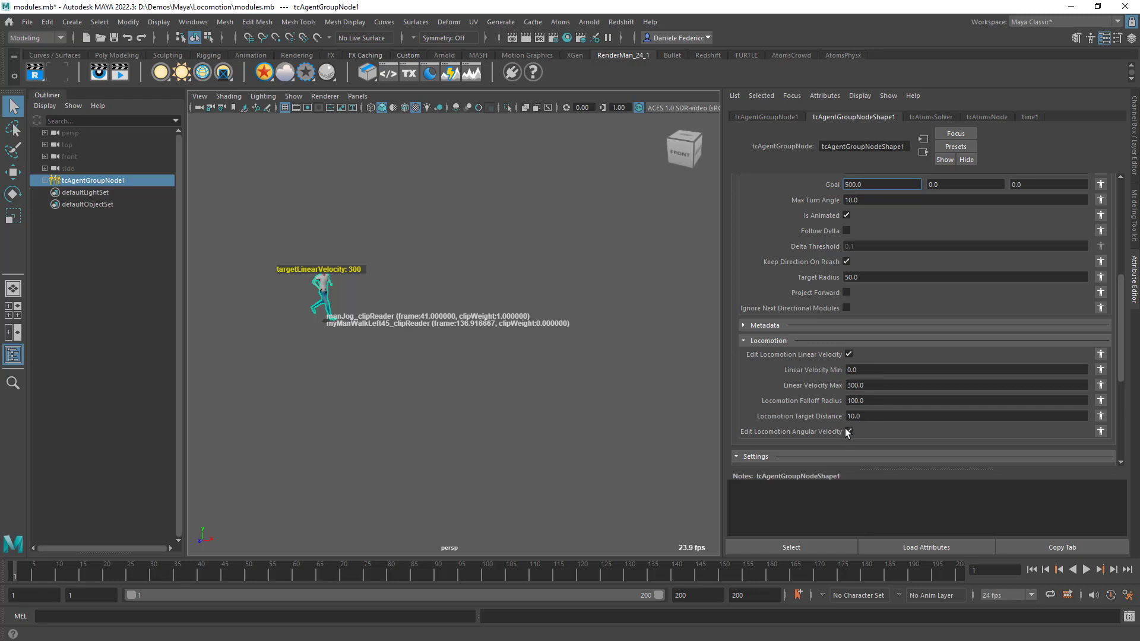
{"action": "left_click", "coordinate": [848, 354]}
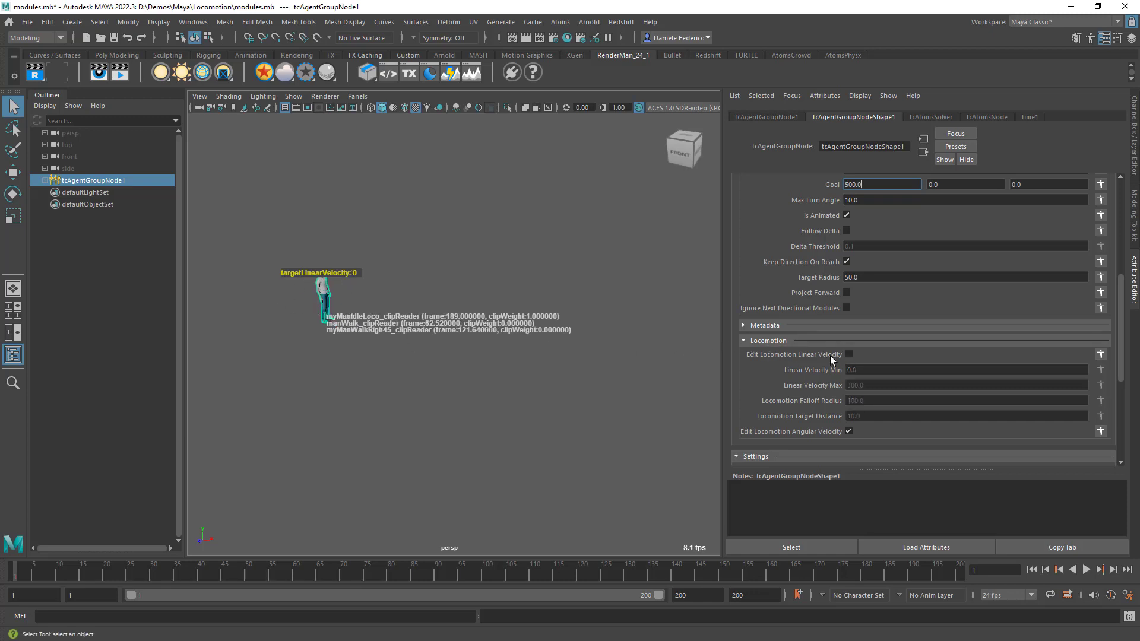
{"action": "left_click", "coordinate": [848, 354]}
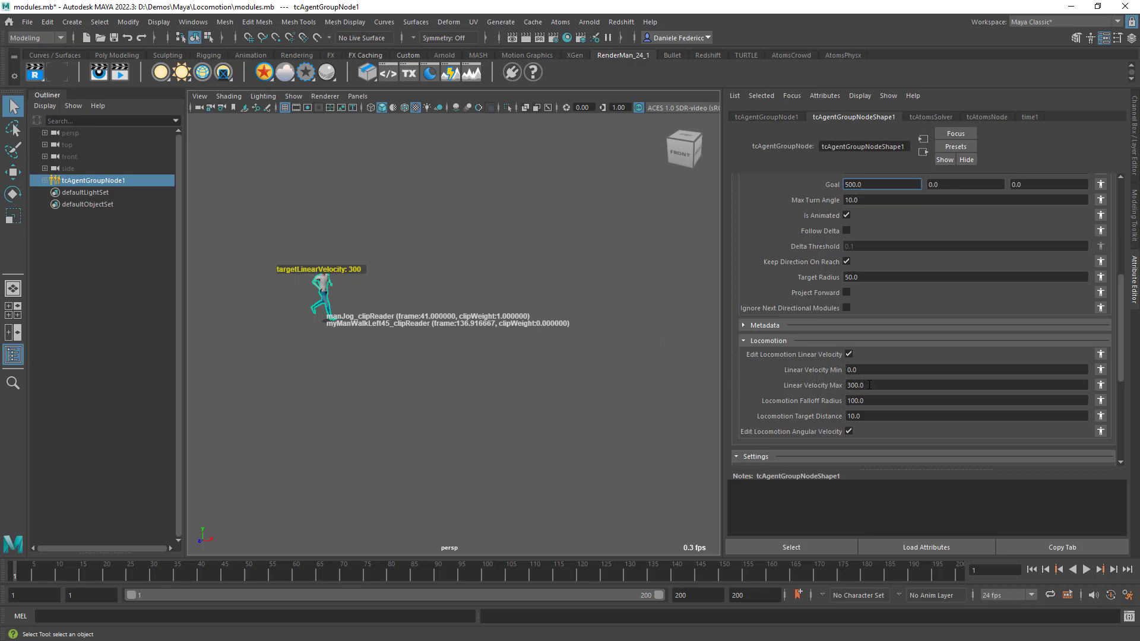
Set the Linear Velocity Max to 130, play the simulation to check the agent's pace, and rewind to the start.
{"action": "double_click", "coordinate": [855, 385]}
{"action": "type", "text": "130"}
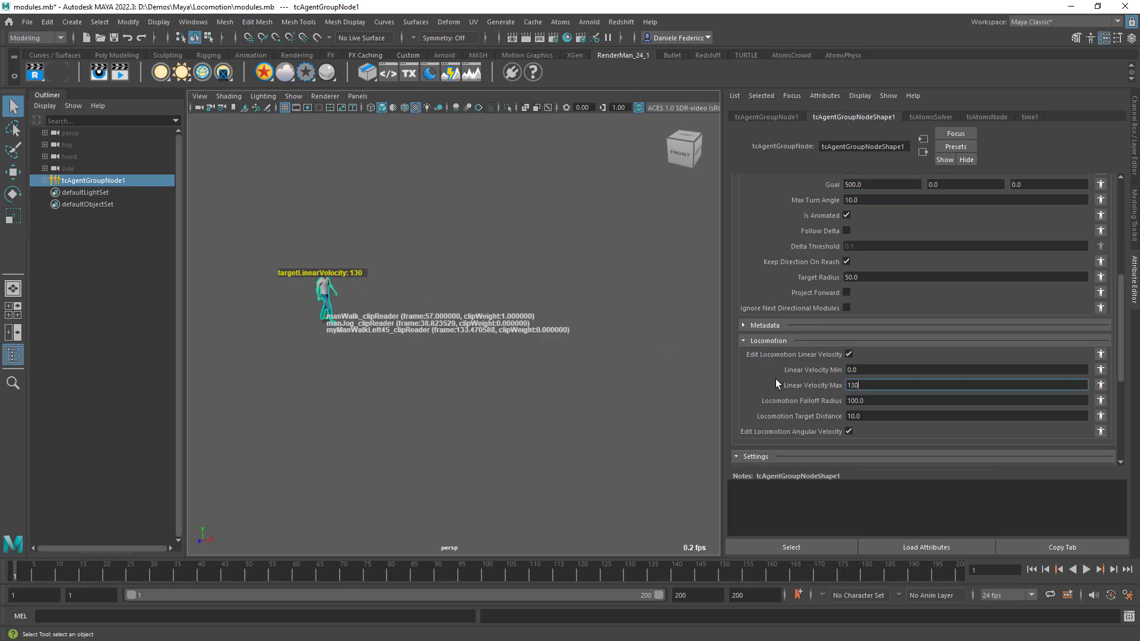
{"action": "left_click", "coordinate": [1085, 569]}
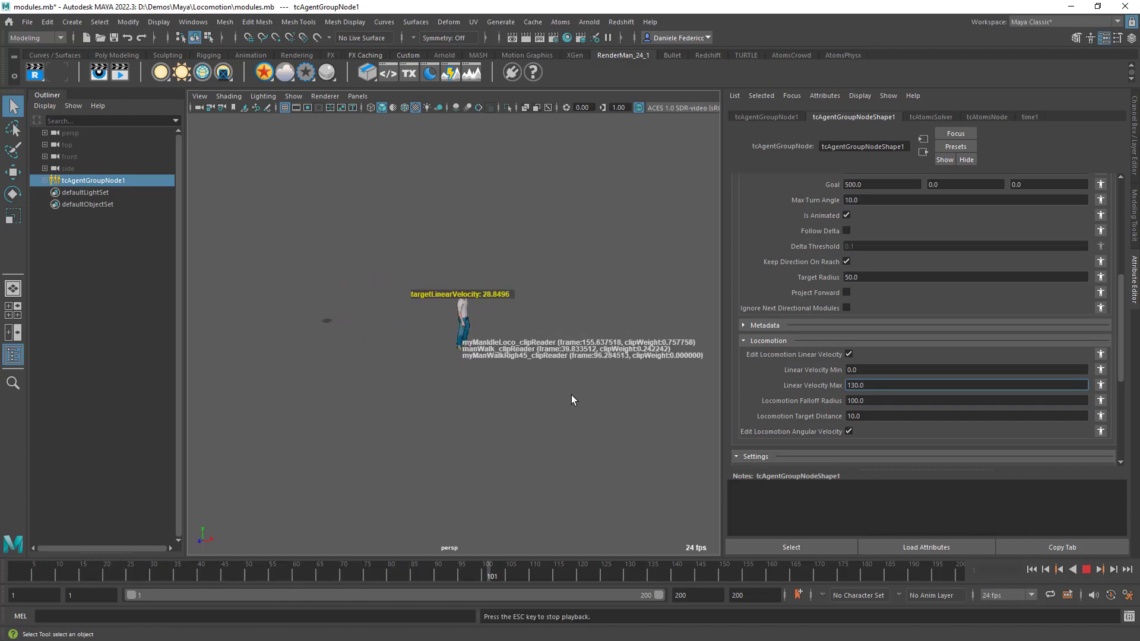
{"action": "left_click", "coordinate": [1085, 569]}
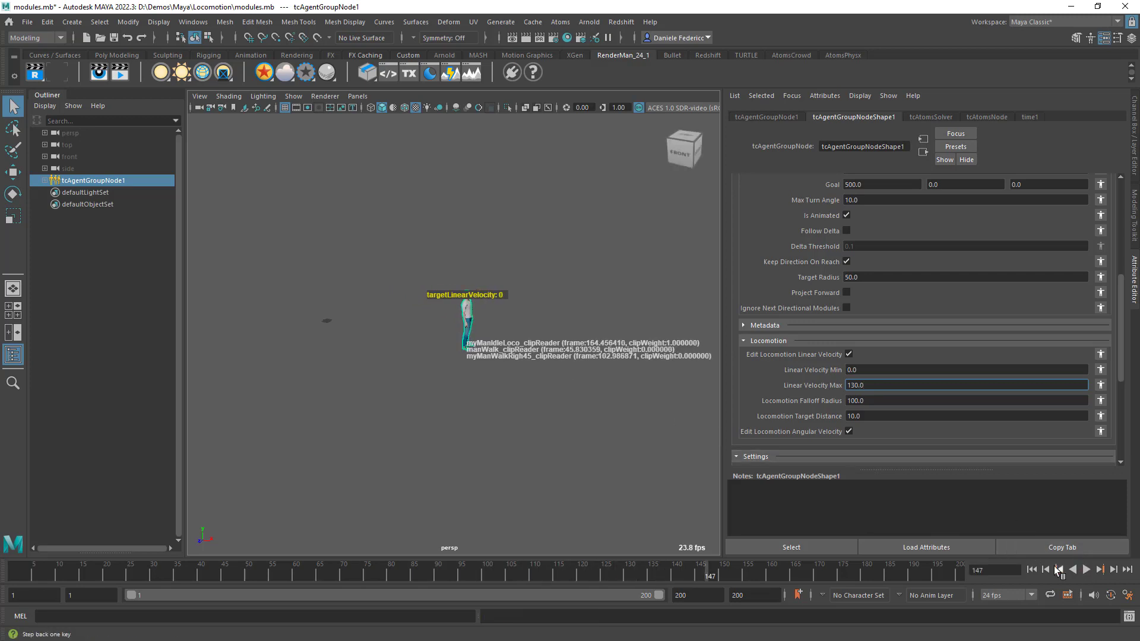
{"action": "left_click", "coordinate": [1031, 569]}
Set the Locomotion Falloff Radius to 200, play the simulation to check the slowdown, and rewind to the start.
{"action": "left_click", "coordinate": [865, 401]}
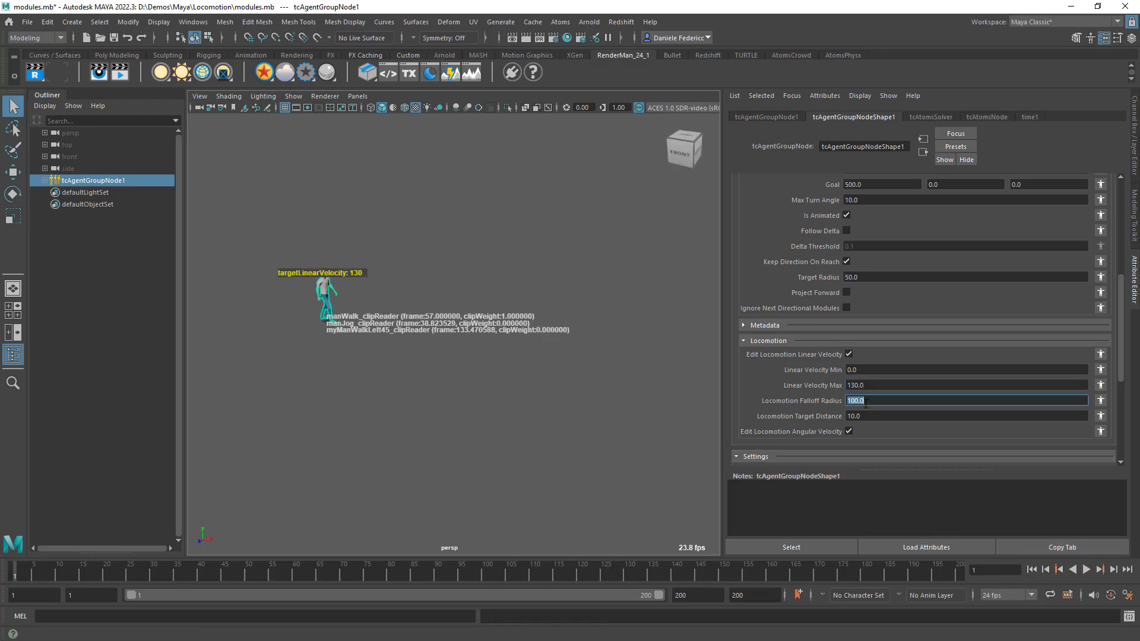
{"action": "type", "text": "200"}
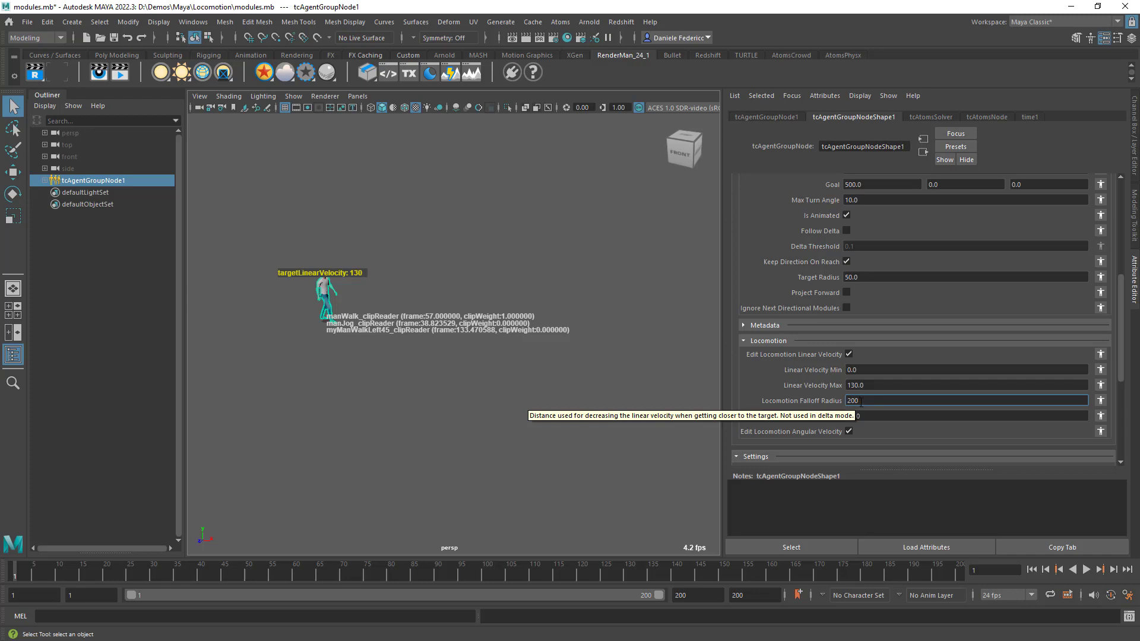
{"action": "left_click", "coordinate": [861, 401]}
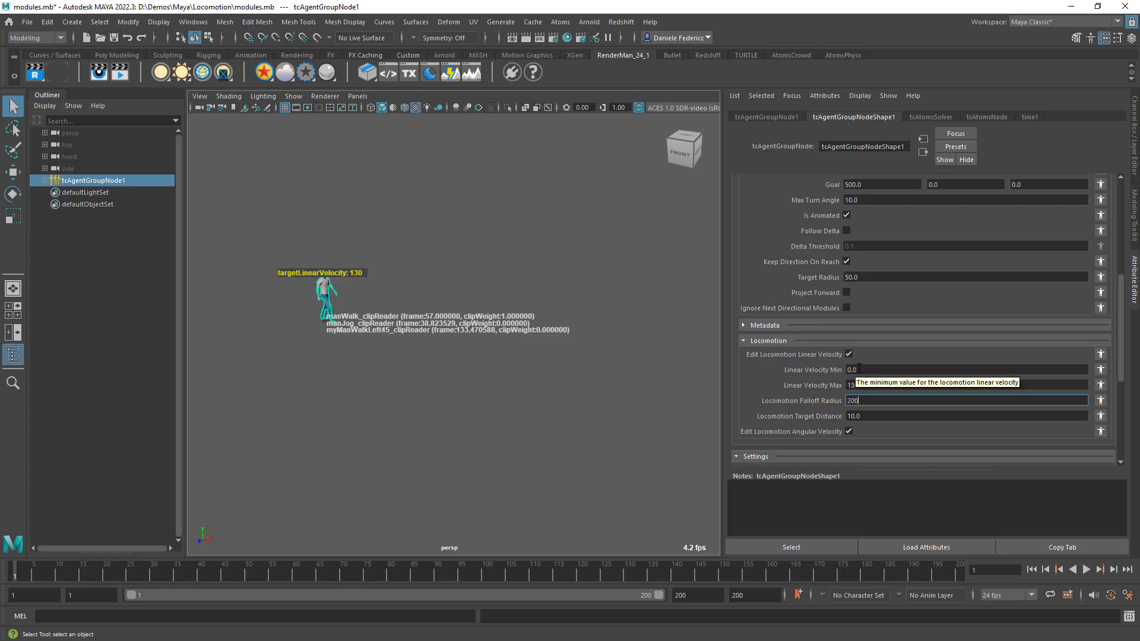
{"action": "left_click", "coordinate": [1086, 569]}
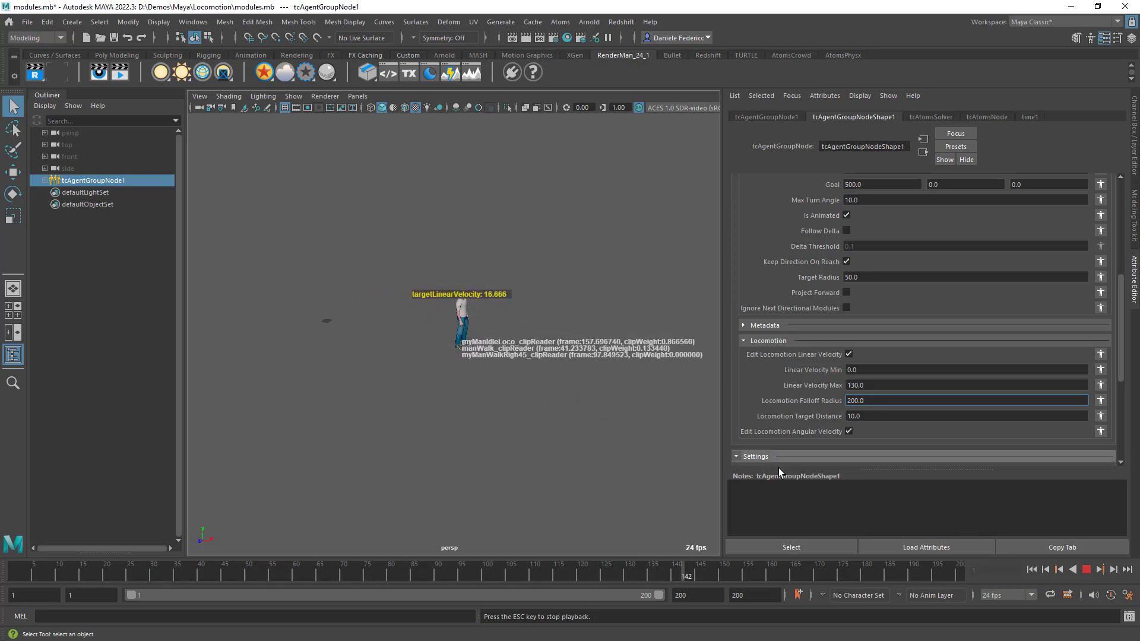
{"action": "left_click", "coordinate": [1086, 570]}
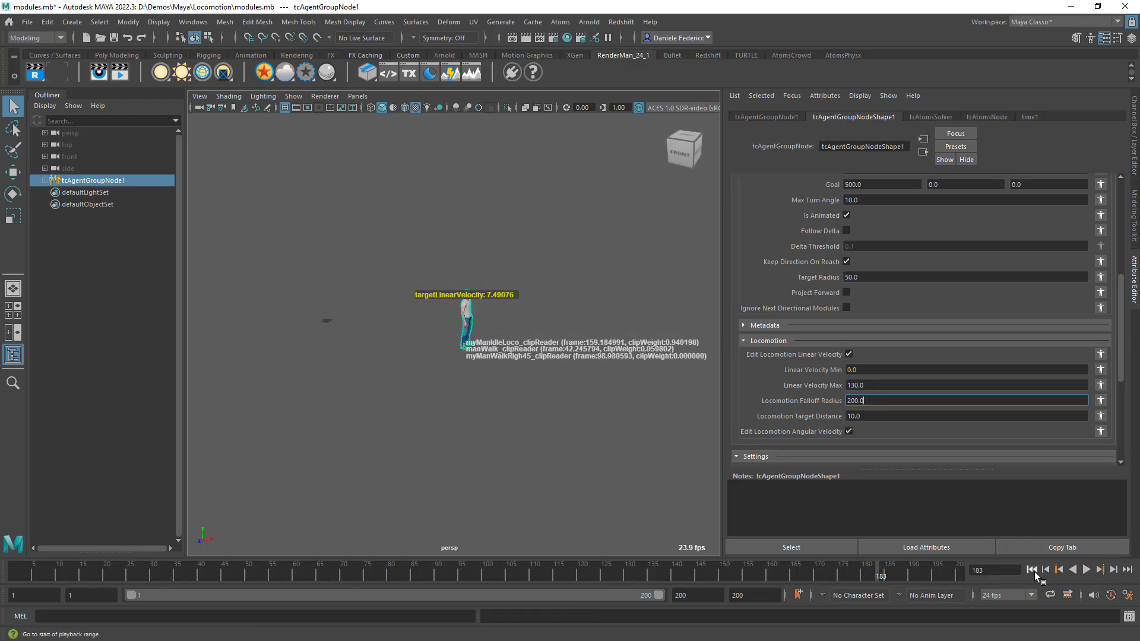
{"action": "left_click", "coordinate": [1033, 569]}
Set the Locomotion Target Distance to 50, play the simulation to check where the agent stops, and rewind.
{"action": "double_click", "coordinate": [889, 417]}
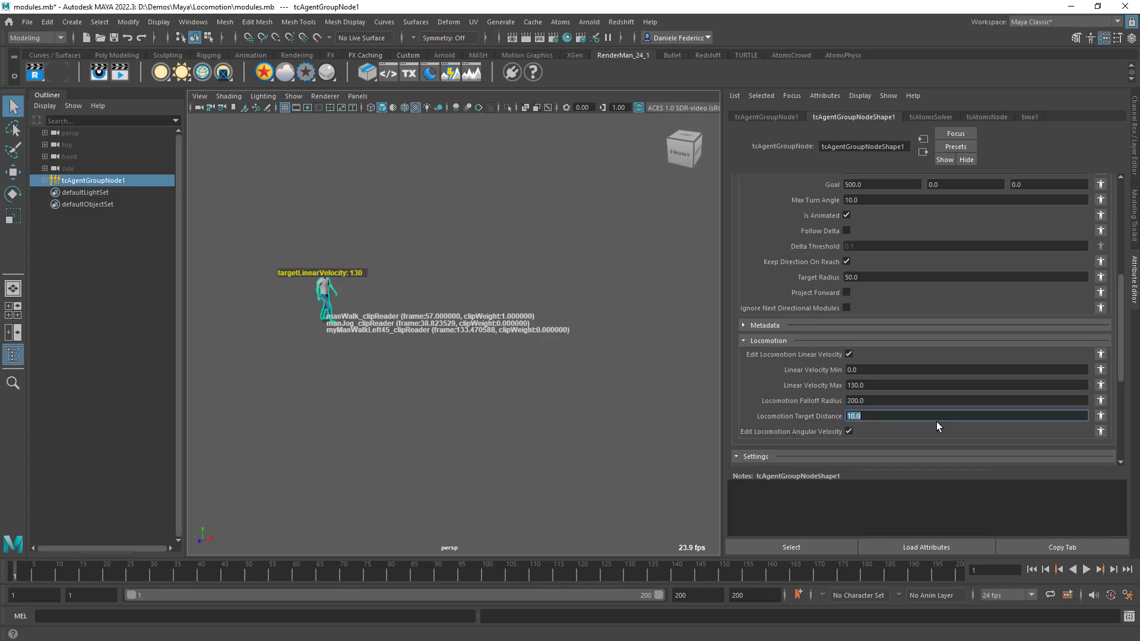
{"action": "type", "text": "50"}
{"action": "left_click", "coordinate": [1086, 570]}
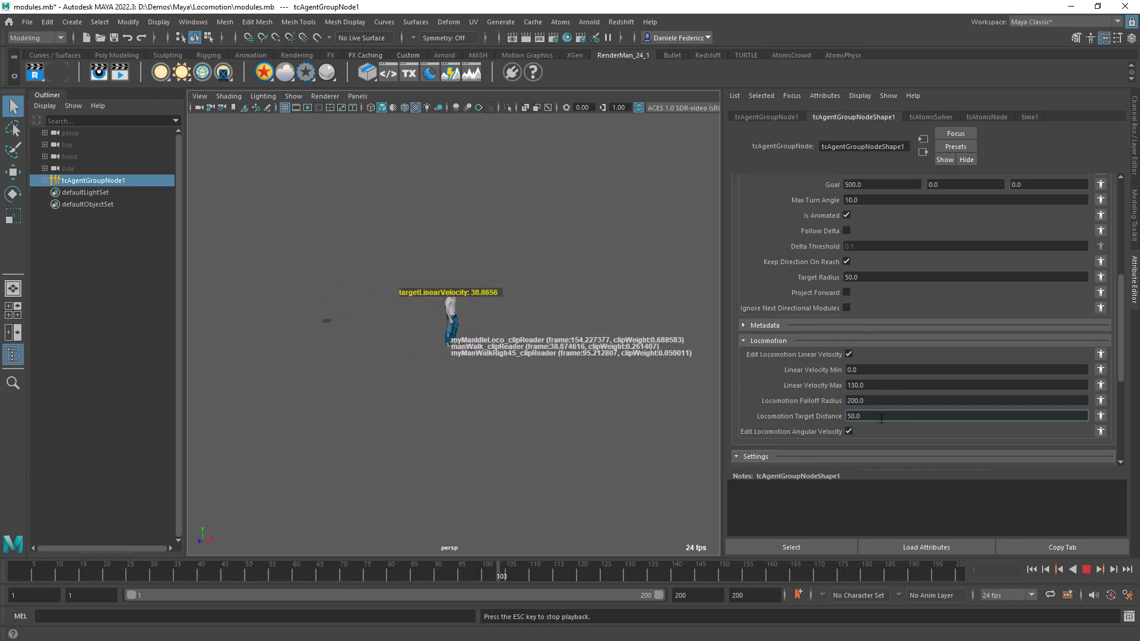
{"action": "left_click", "coordinate": [1086, 569]}
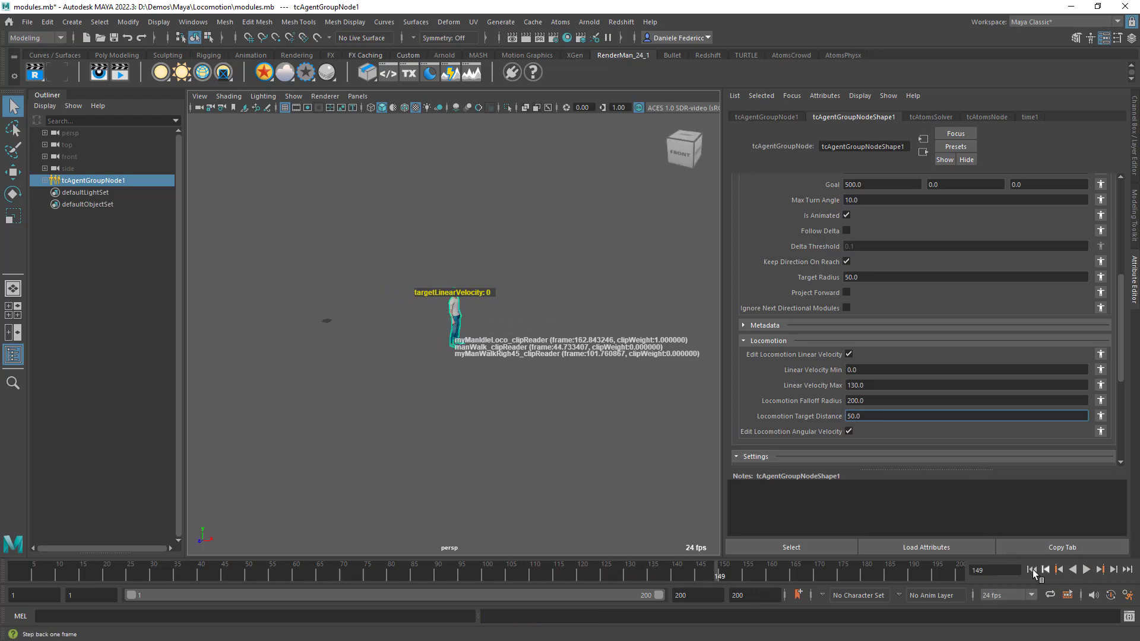
{"action": "left_click", "coordinate": [1032, 571]}
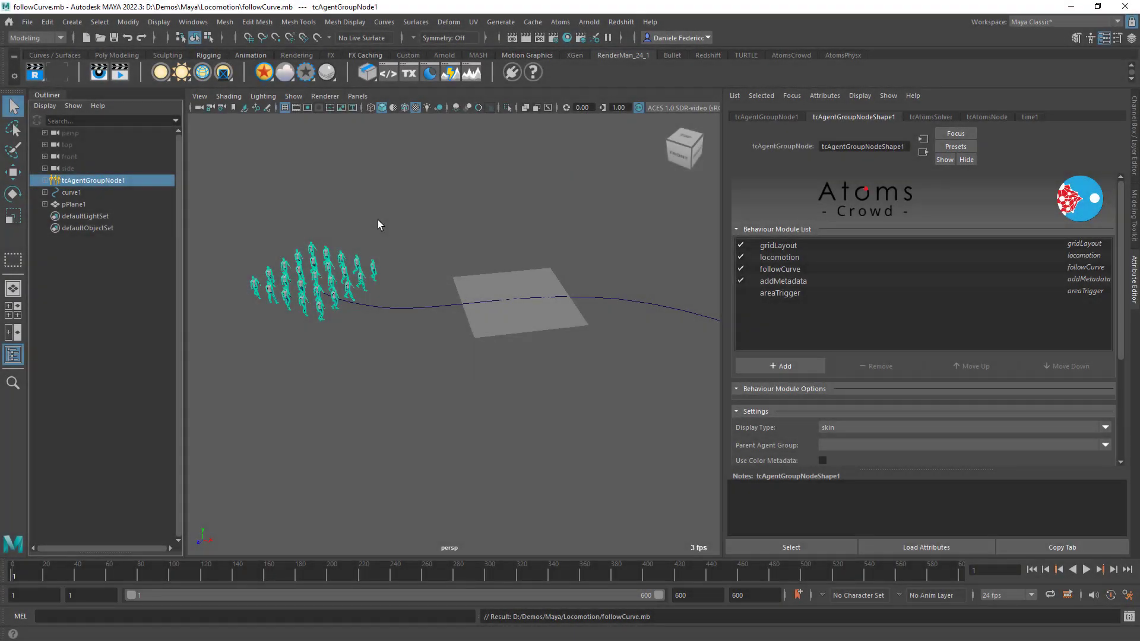
Review the options of the locomotion, followCurve and addMetadata modules in the followCurve scene.
{"action": "left_click", "coordinate": [783, 257]}
{"action": "scroll", "coordinate": [796, 344], "scroll_direction": "down", "scroll_amount": 2}
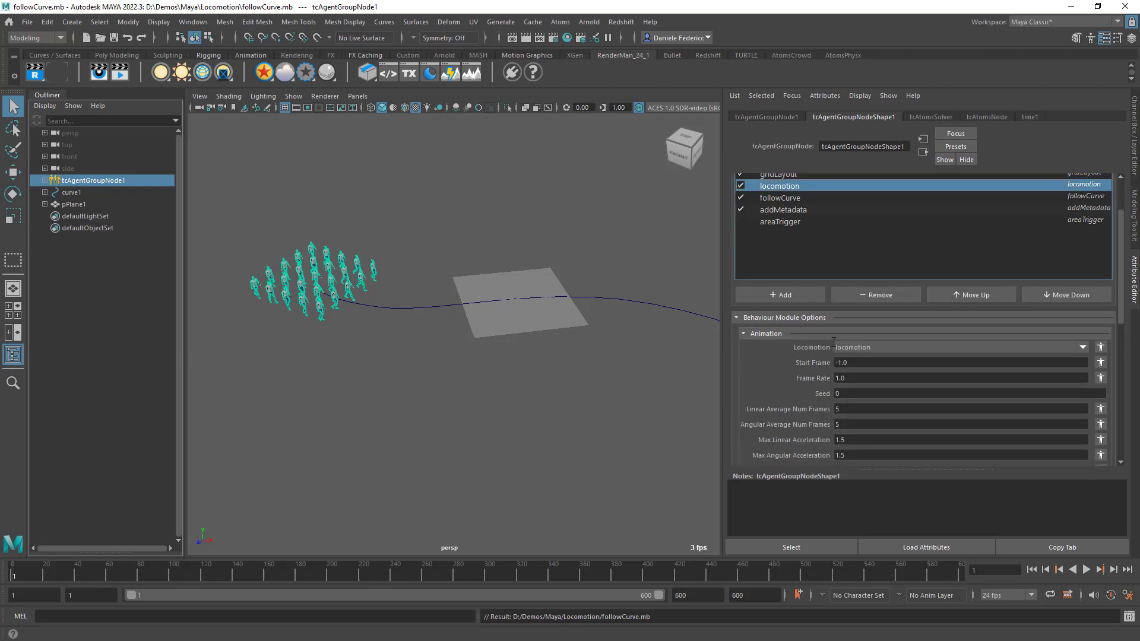
{"action": "left_click", "coordinate": [798, 198]}
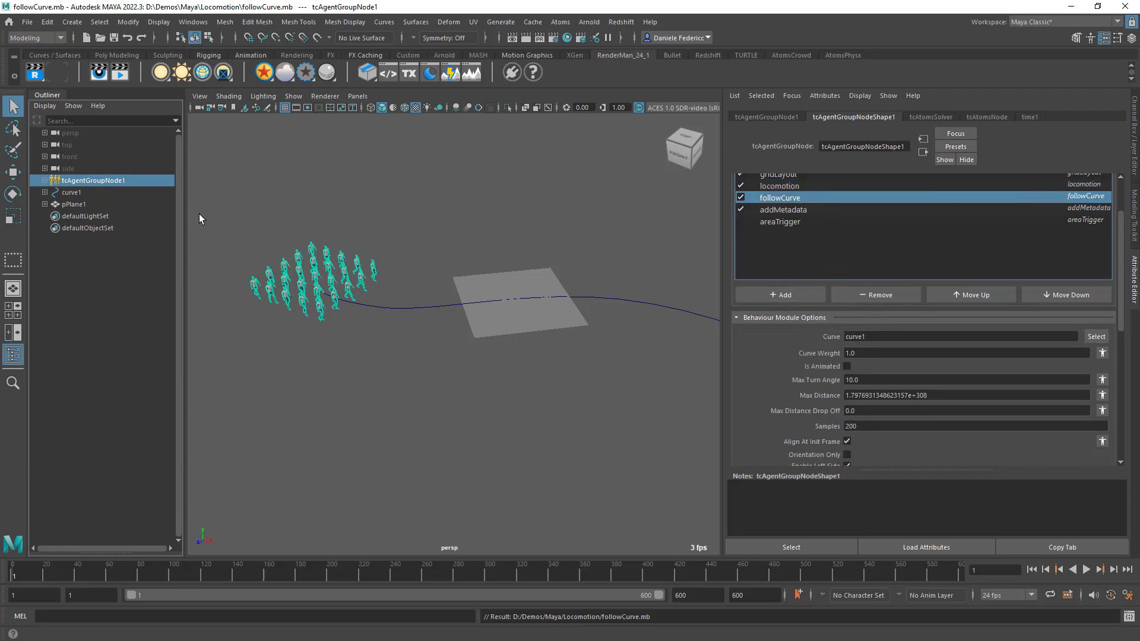
{"action": "left_click", "coordinate": [785, 210]}
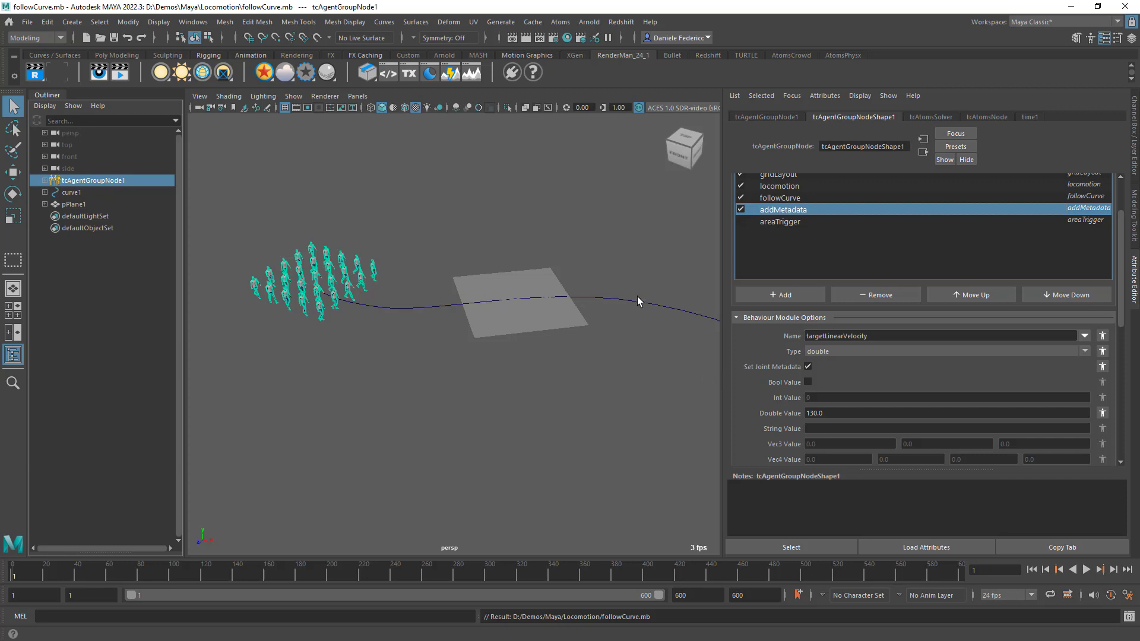
Select the crowd's corner agent nearest the plane with the Agents Selection Tool.
{"action": "scroll", "coordinate": [761, 322], "scroll_direction": "down", "scroll_amount": 5}
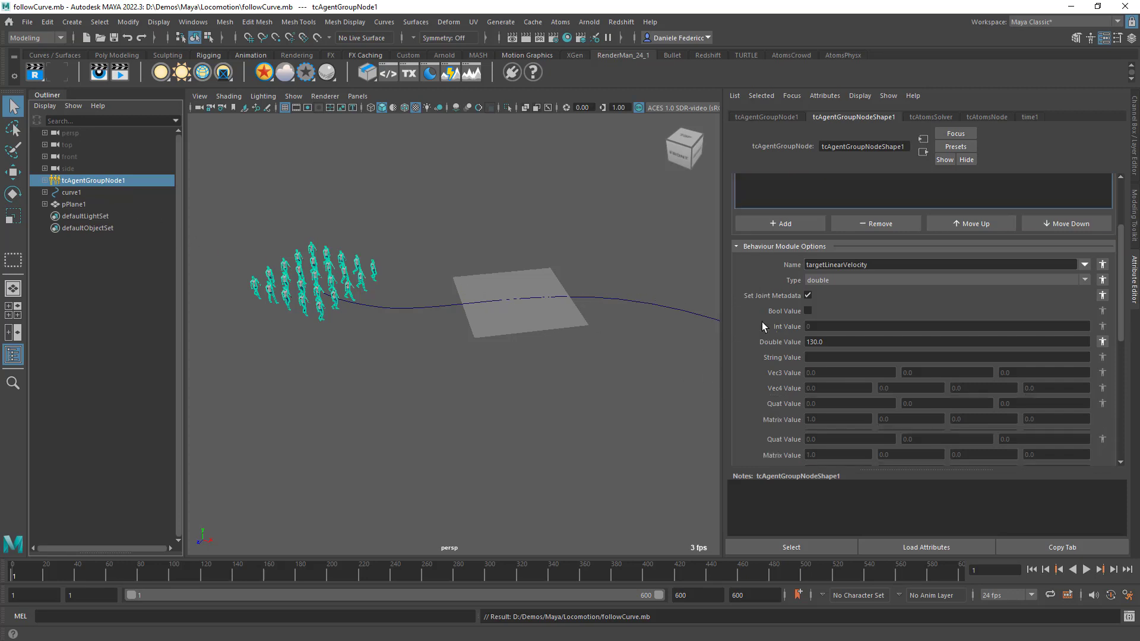
{"action": "left_click", "coordinate": [864, 418]}
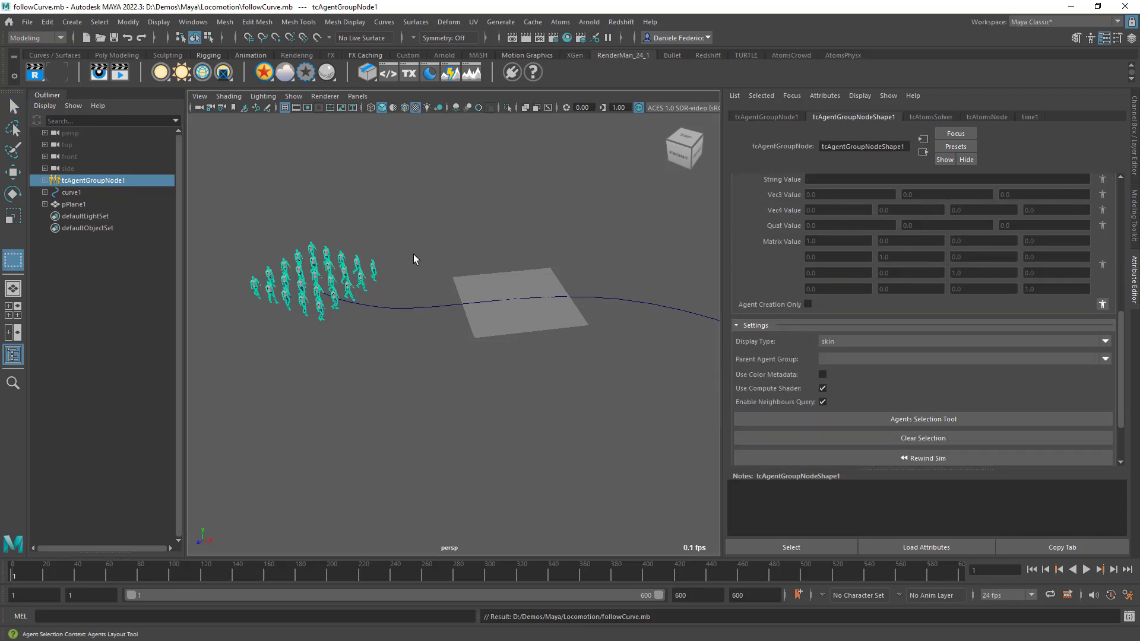
{"action": "left_click", "coordinate": [374, 270]}
Turn on the Debug option of the locomotion module to display clip information for the selected agent.
{"action": "scroll", "coordinate": [772, 297], "scroll_direction": "up", "scroll_amount": 5}
{"action": "scroll", "coordinate": [761, 283], "scroll_direction": "up", "scroll_amount": 3}
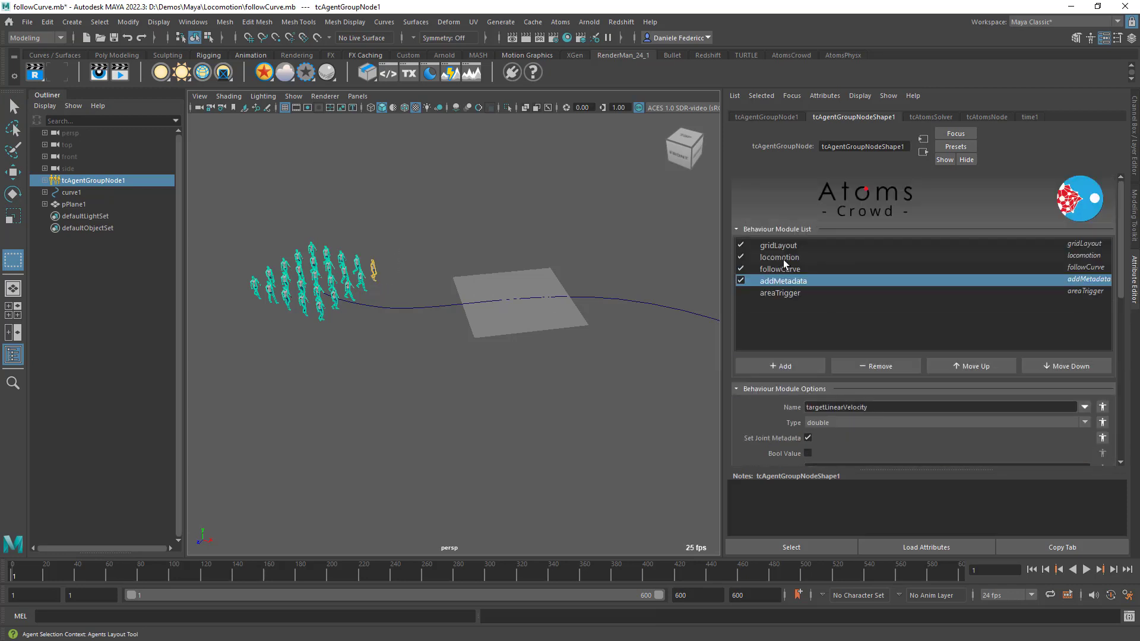
{"action": "left_click", "coordinate": [782, 259]}
{"action": "scroll", "coordinate": [776, 312], "scroll_direction": "down", "scroll_amount": 5}
{"action": "left_click", "coordinate": [781, 353]}
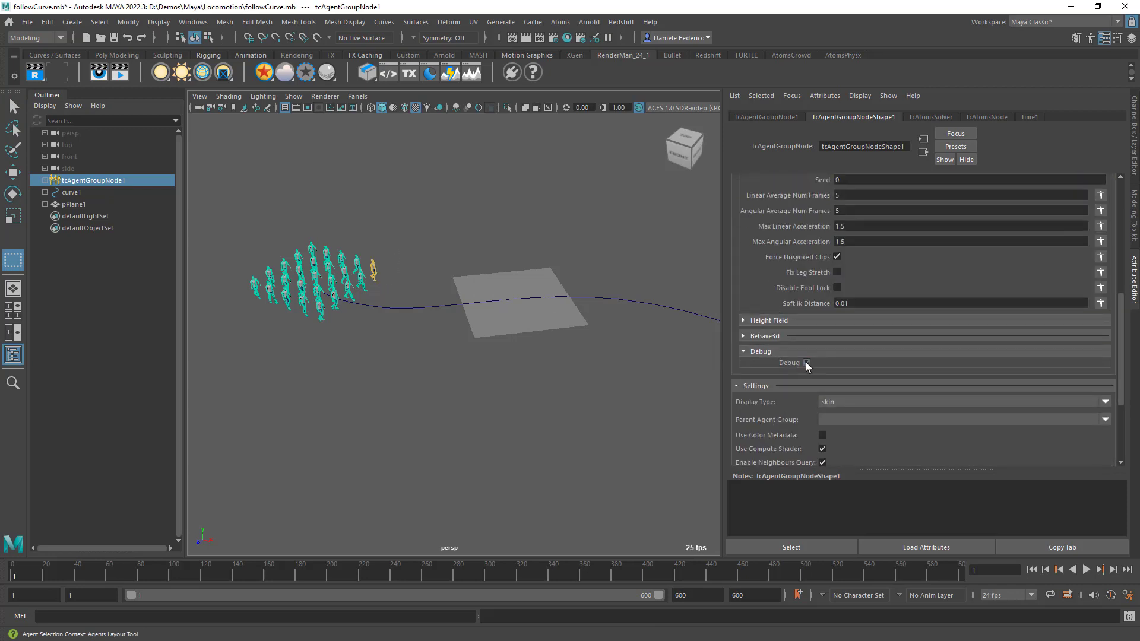
{"action": "left_click", "coordinate": [806, 362]}
{"action": "scroll", "coordinate": [807, 279], "scroll_direction": "up", "scroll_amount": 1}
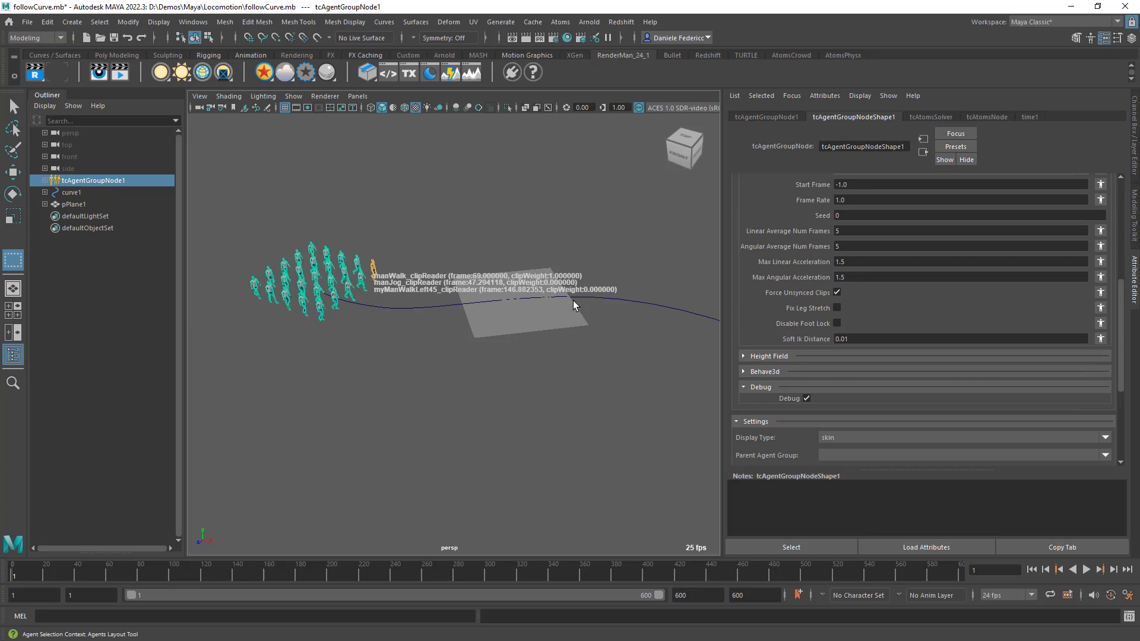
Play the crowd simulation along the curve, pausing partway, to examine the selected agent's clip blending as the agents reach the plane.
{"action": "left_click", "coordinate": [1086, 570]}
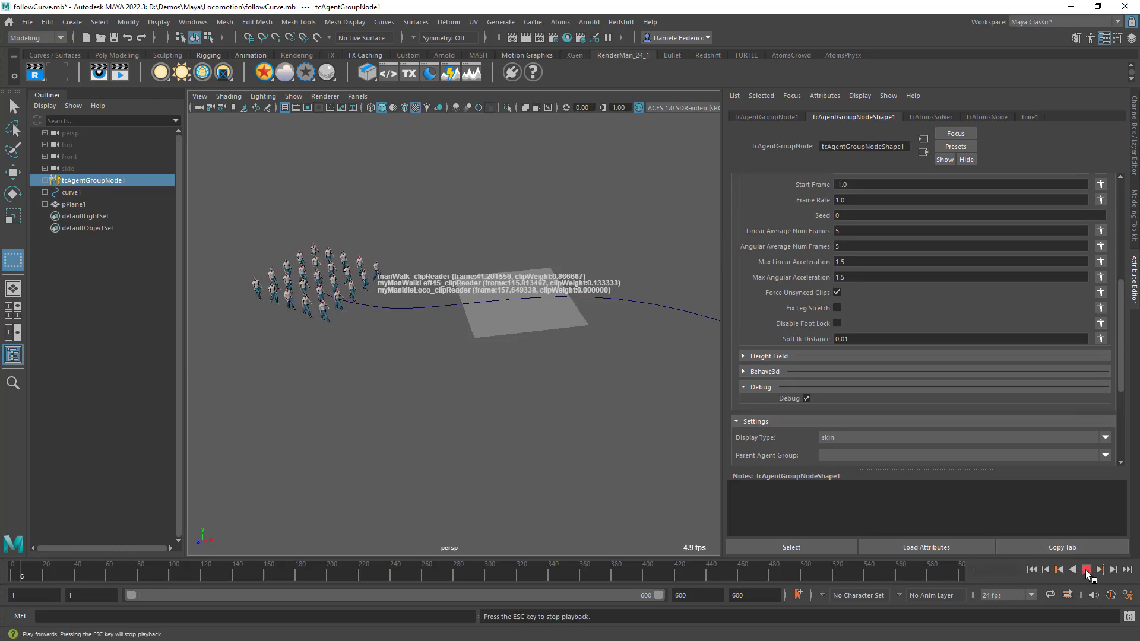
{"action": "left_click", "coordinate": [1085, 570]}
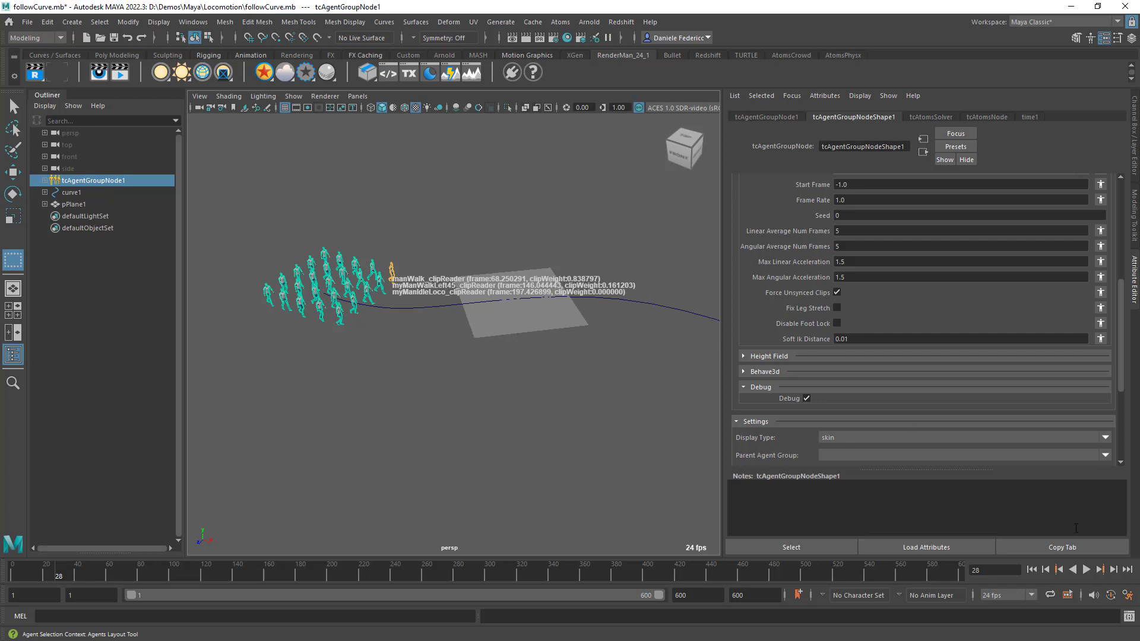
{"action": "left_click", "coordinate": [1086, 570]}
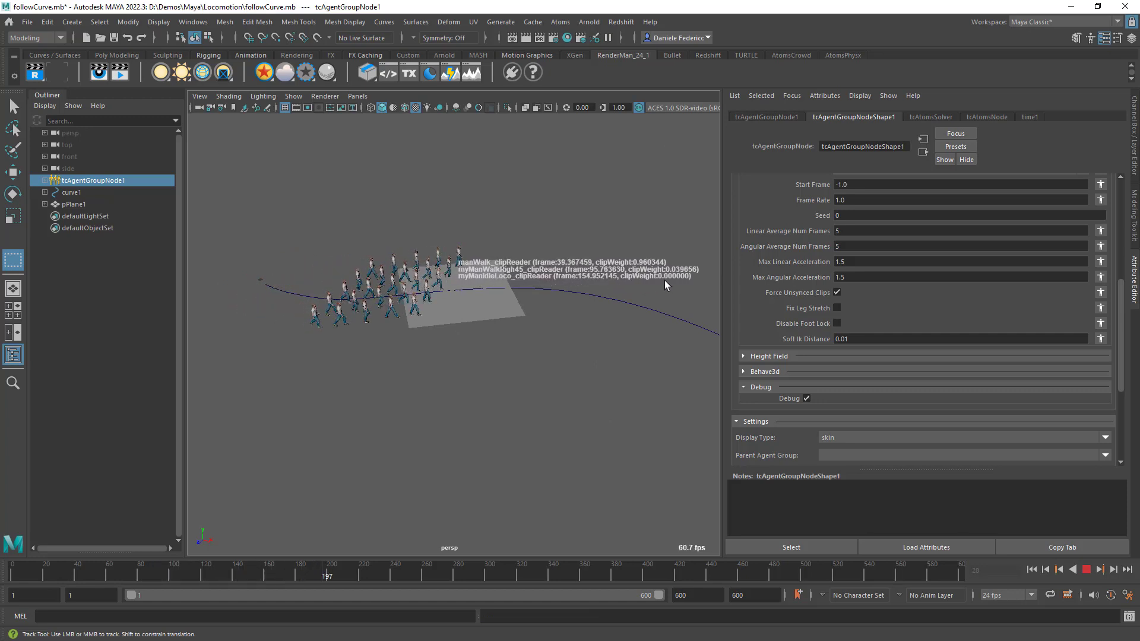
{"action": "left_click", "coordinate": [1086, 569]}
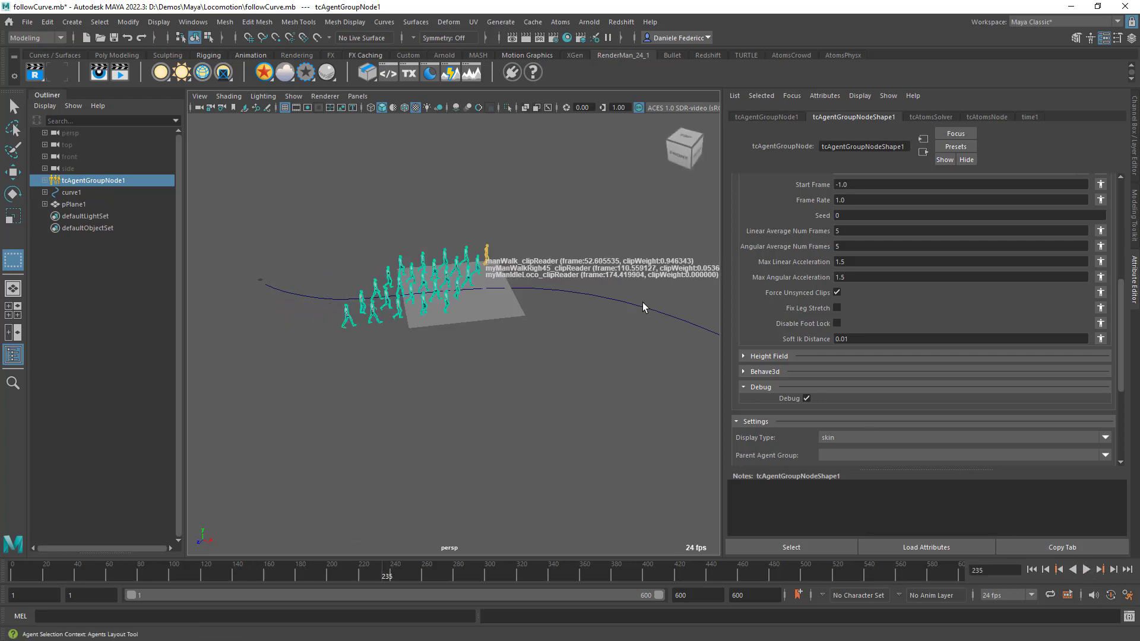
{"action": "mouse_move", "coordinate": [643, 301]}
{"action": "middle_mouse_down", "text": "alt"}
{"action": "mouse_move", "coordinate": [670, 279]}
{"action": "mouse_move", "coordinate": [638, 280]}
{"action": "middle_mouse_up", "text": "alt"}
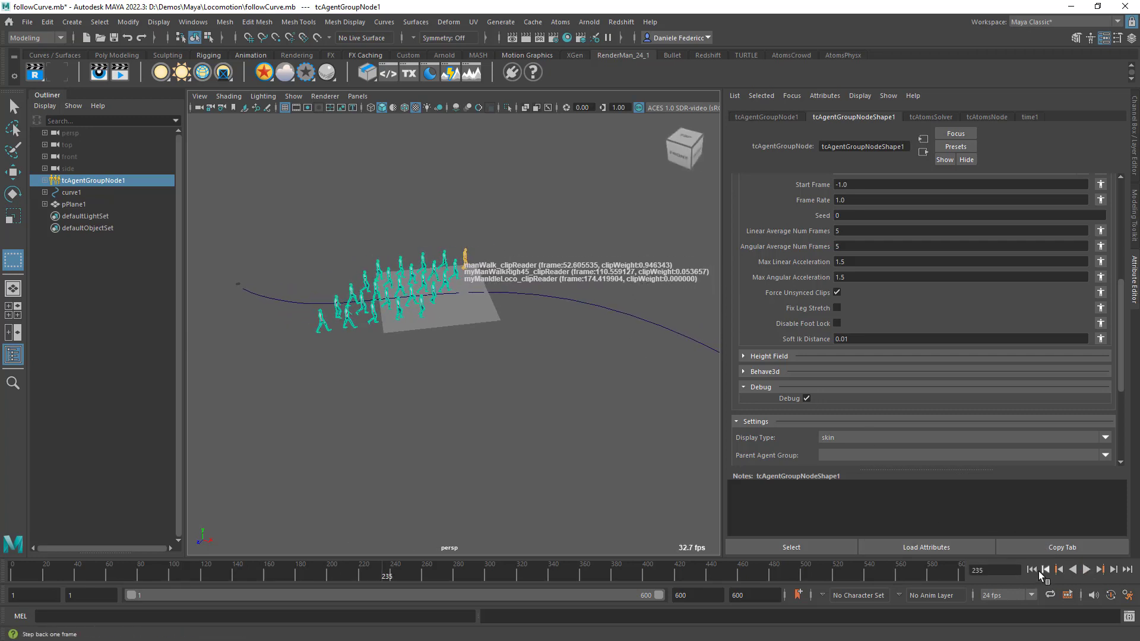
Rewind the simulation to the first frame, clear the agent selection and turn off the locomotion module's Debug option.
{"action": "left_click", "coordinate": [1031, 569]}
{"action": "scroll", "coordinate": [786, 361], "scroll_direction": "down", "scroll_amount": 5}
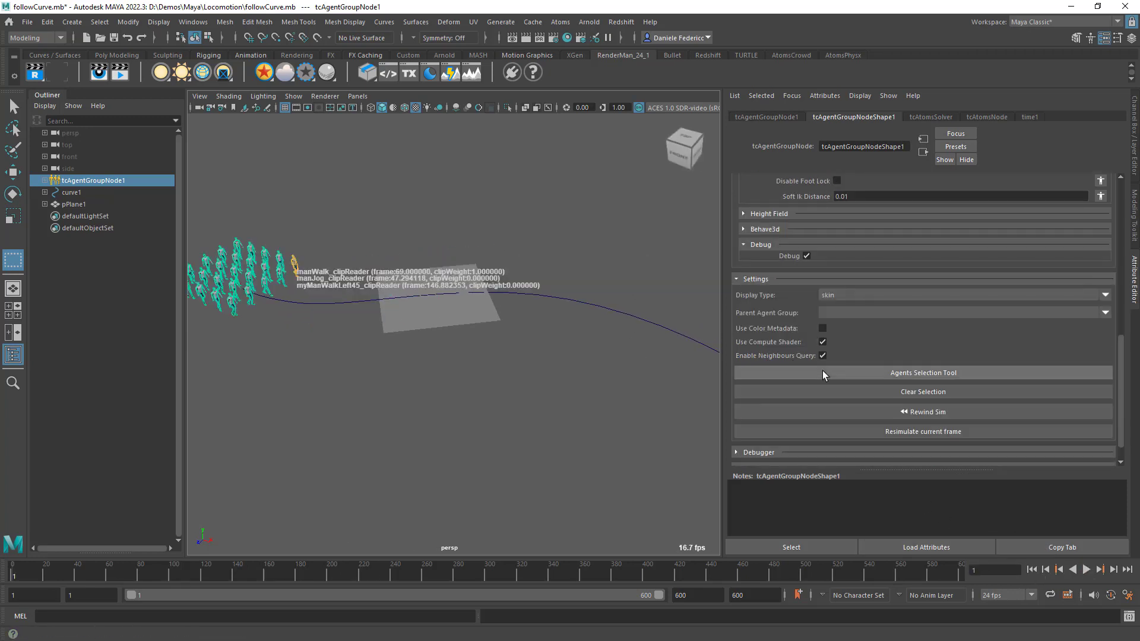
{"action": "left_click", "coordinate": [838, 391]}
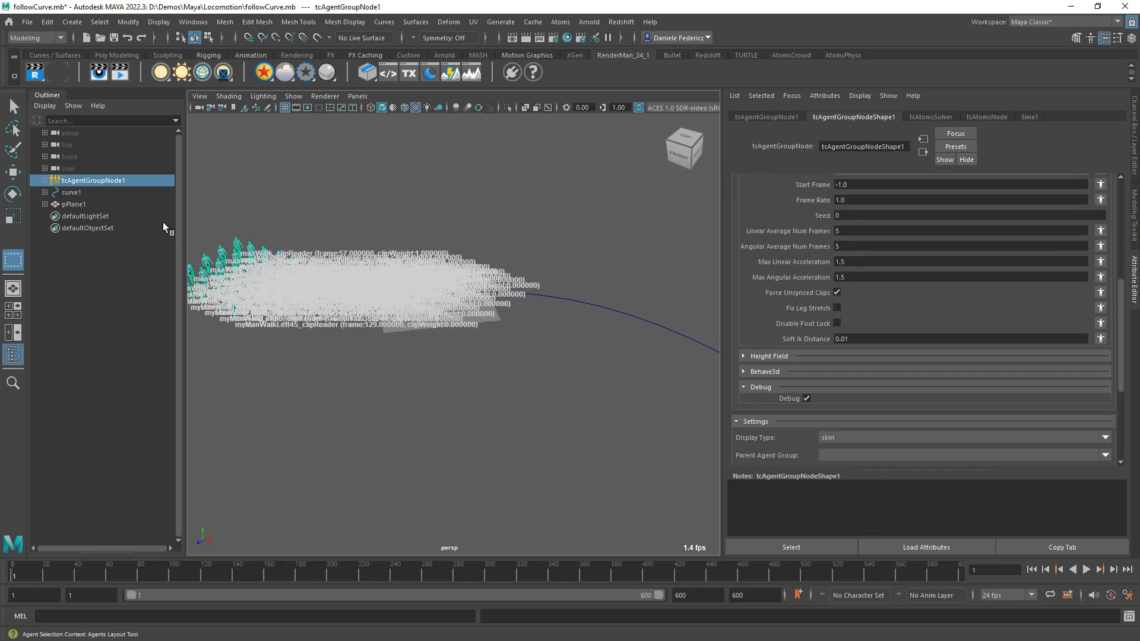
{"action": "left_click", "coordinate": [805, 398]}
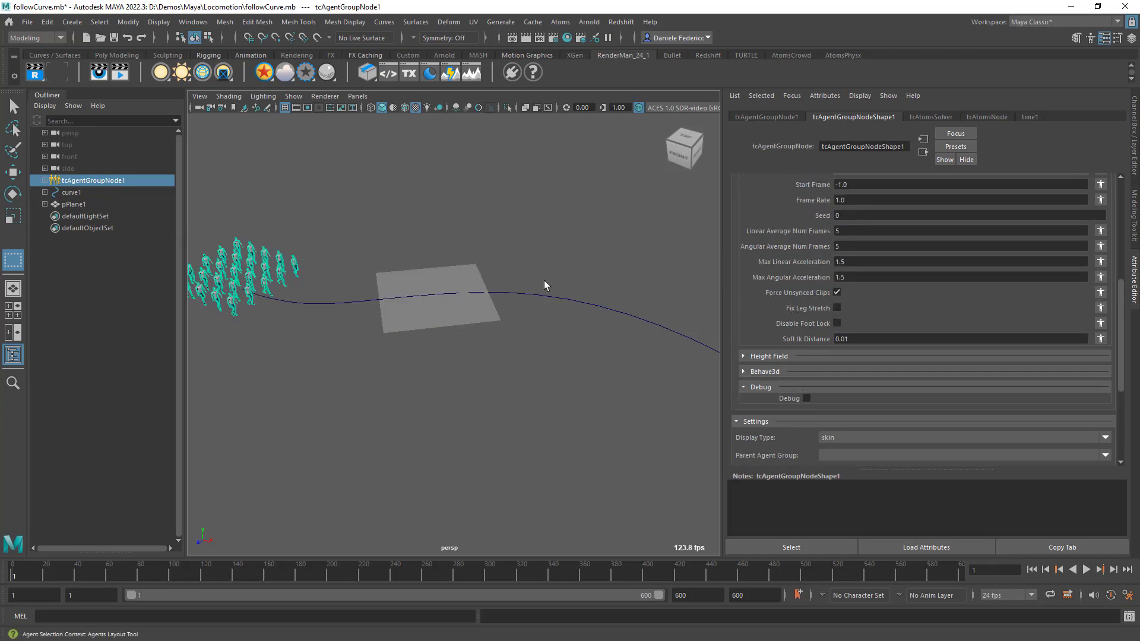
Review the options of the followCurve and addMetadata modules in the agent group's behaviour list.
{"action": "middle_click_drag", "start_coordinate": [460, 264], "coordinate": [509, 275], "text": "alt"}
{"action": "scroll", "coordinate": [802, 283], "scroll_direction": "up", "scroll_amount": 5}
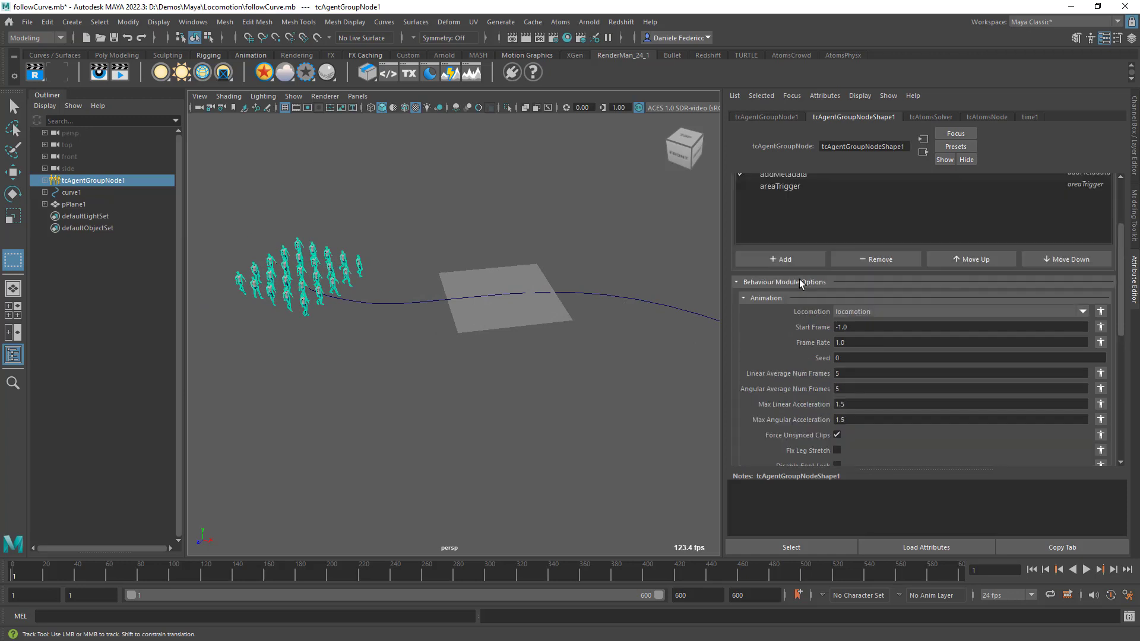
{"action": "scroll", "coordinate": [795, 279], "scroll_direction": "up", "scroll_amount": 3}
{"action": "left_click", "coordinate": [780, 265]}
{"action": "scroll", "coordinate": [777, 314], "scroll_direction": "down", "scroll_amount": 5}
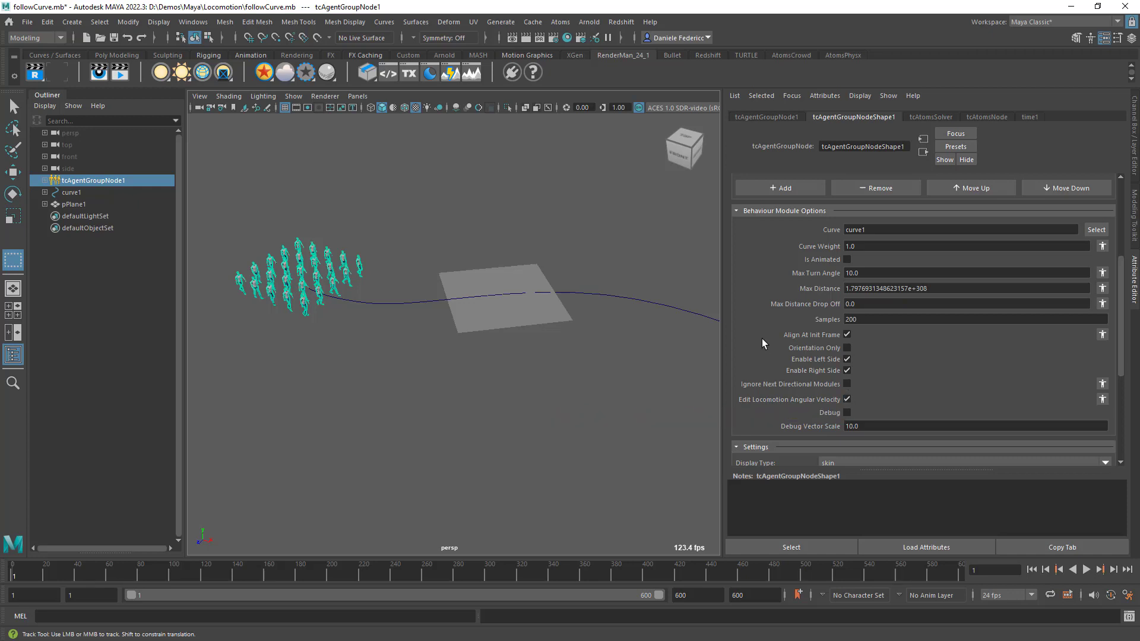
{"action": "scroll", "coordinate": [761, 338], "scroll_direction": "up", "scroll_amount": 5}
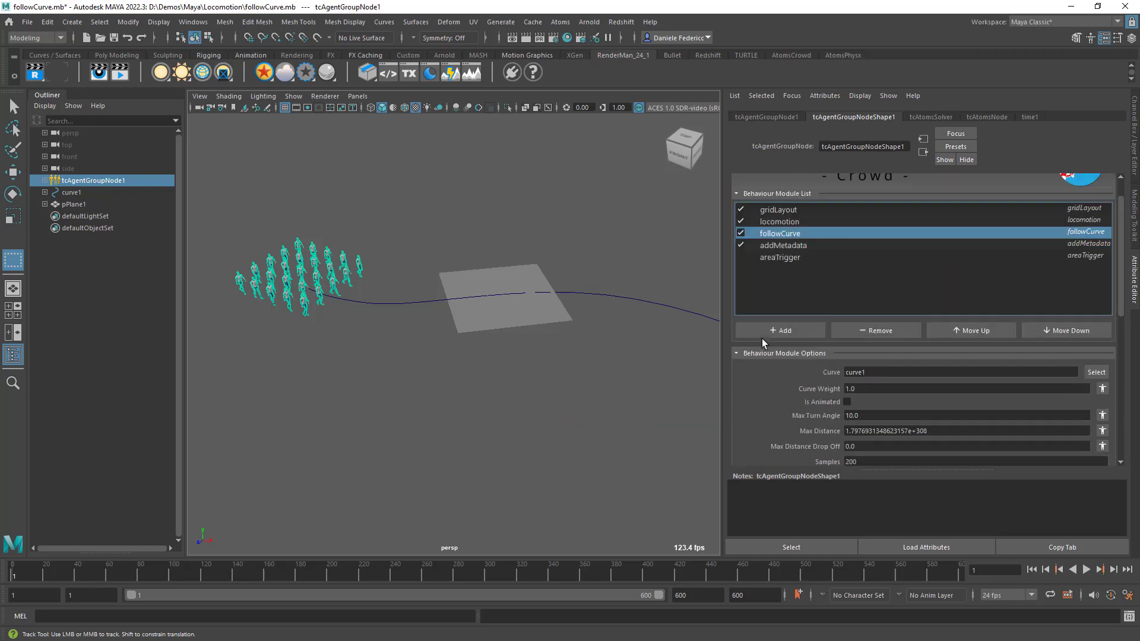
{"action": "left_click", "coordinate": [774, 282]}
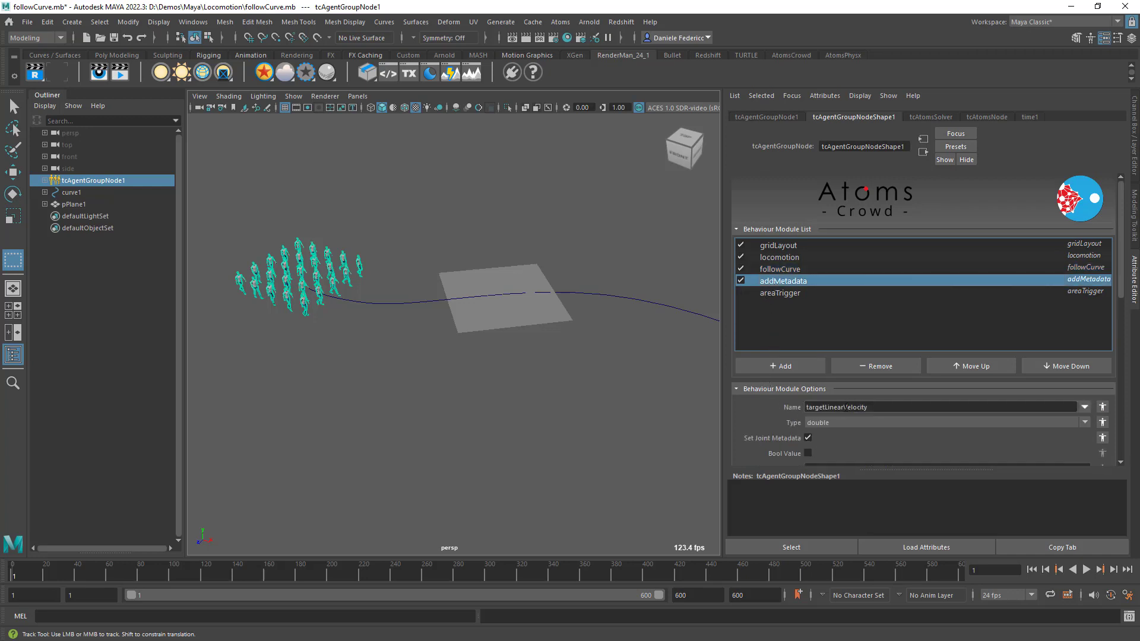
{"action": "scroll", "coordinate": [777, 396], "scroll_direction": "down", "scroll_amount": 3}
{"action": "scroll", "coordinate": [765, 318], "scroll_direction": "up", "scroll_amount": 3}
Enable the areaTrigger module and review its options, including the mesh, metadata, blend and double value settings.
{"action": "left_click", "coordinate": [774, 293]}
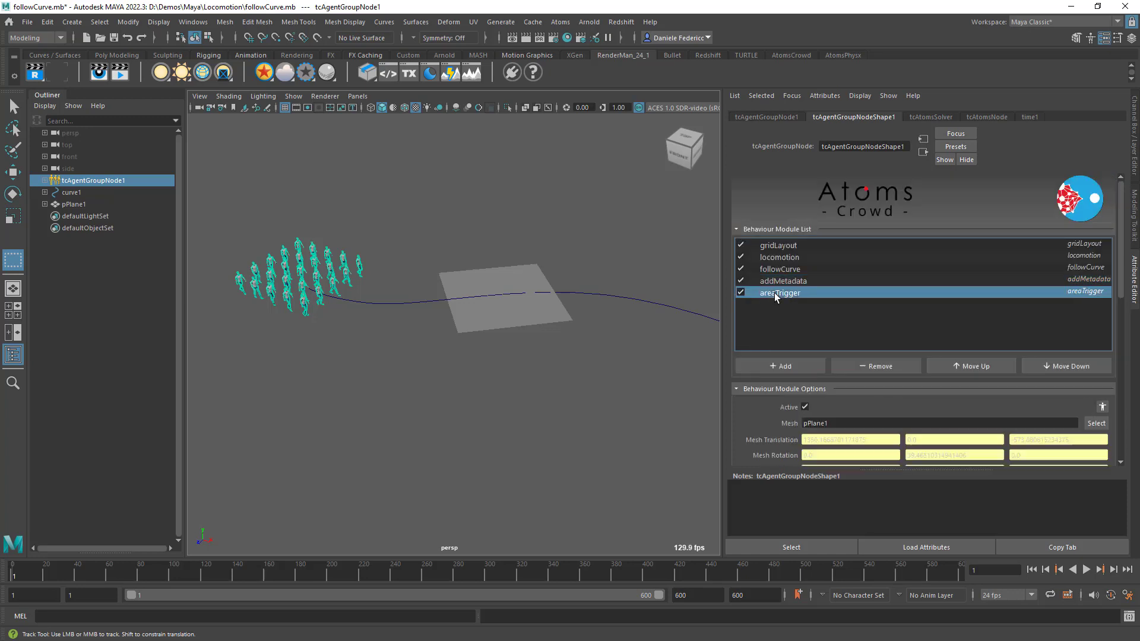
{"action": "scroll", "coordinate": [771, 302], "scroll_direction": "down", "scroll_amount": 6}
{"action": "scroll", "coordinate": [772, 362], "scroll_direction": "up", "scroll_amount": 4}
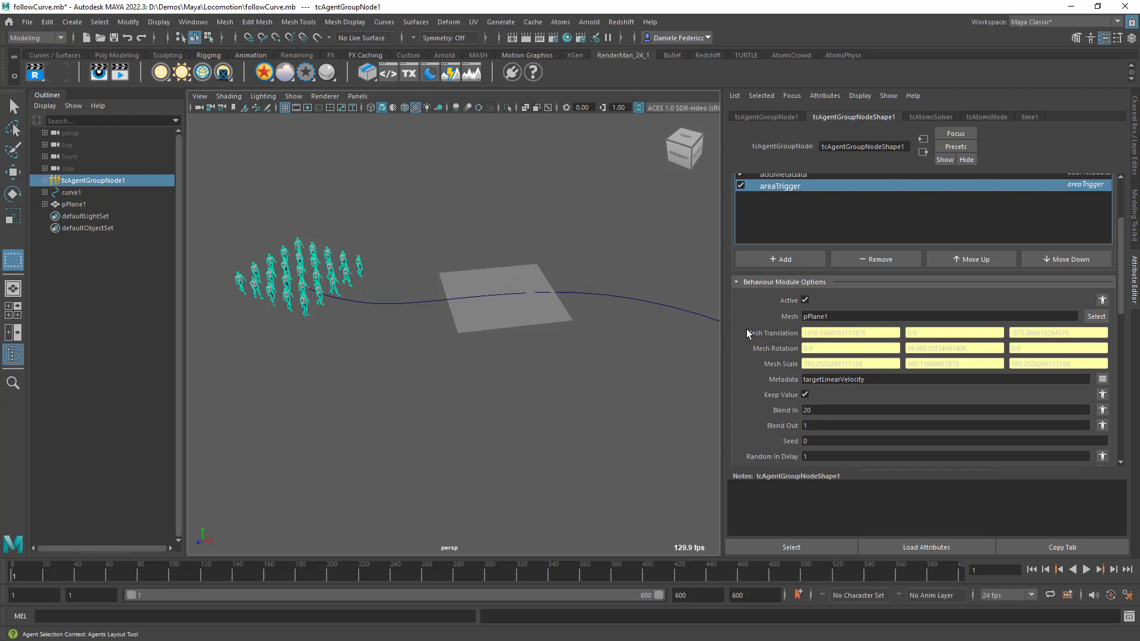
{"action": "scroll", "coordinate": [755, 330], "scroll_direction": "down", "scroll_amount": 1}
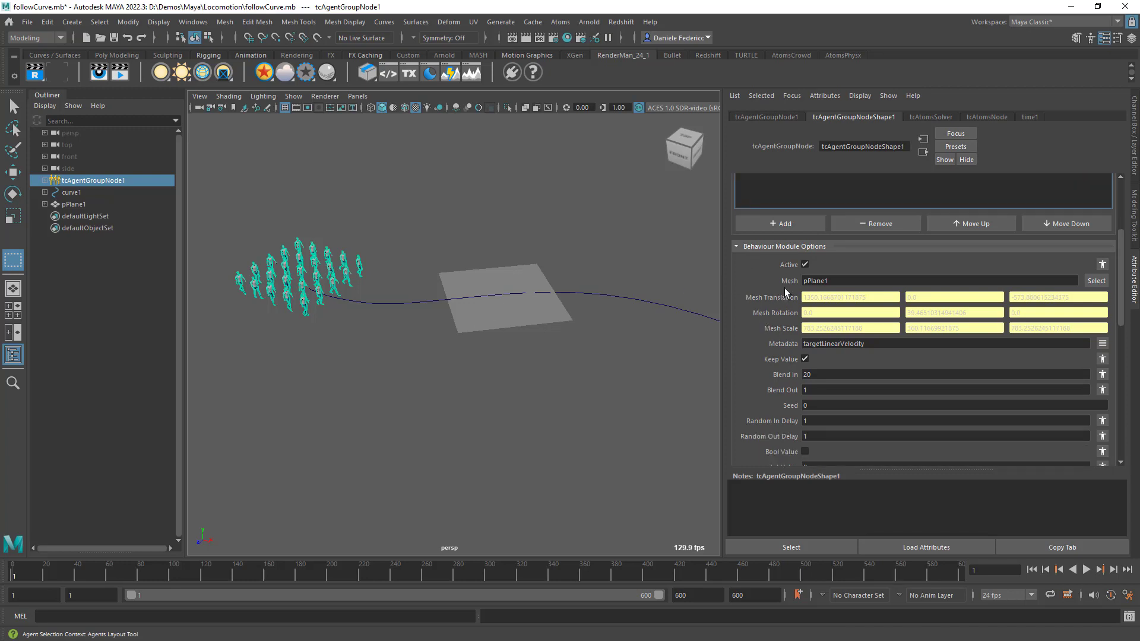
{"action": "scroll", "coordinate": [808, 323], "scroll_direction": "up", "scroll_amount": 3}
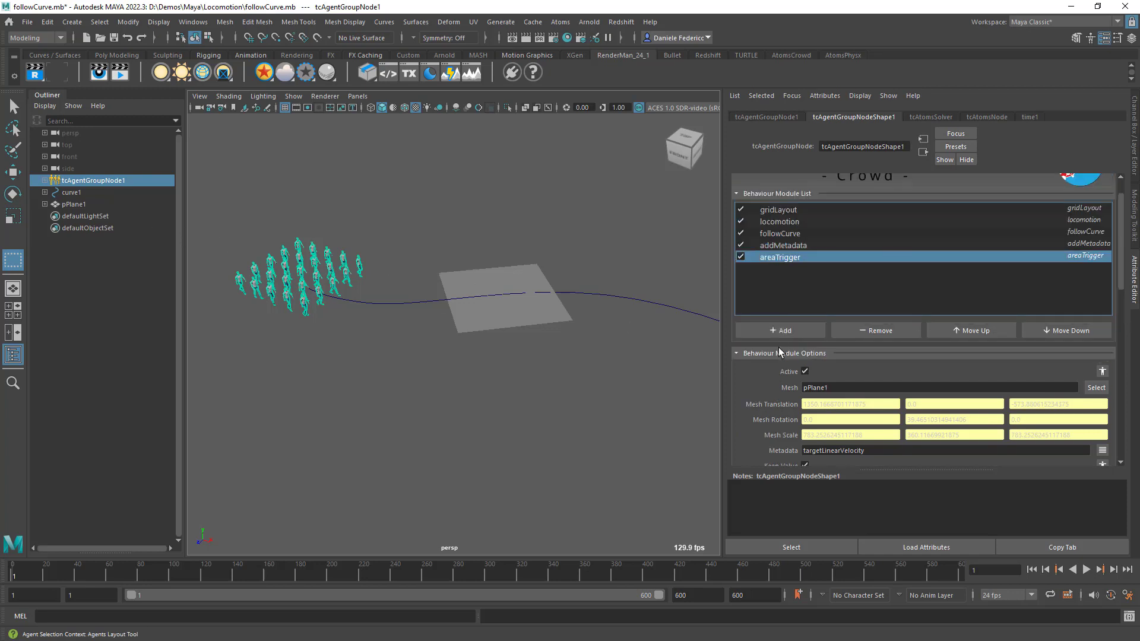
{"action": "scroll", "coordinate": [778, 350], "scroll_direction": "down", "scroll_amount": 4}
{"action": "scroll", "coordinate": [784, 344], "scroll_direction": "down", "scroll_amount": 1}
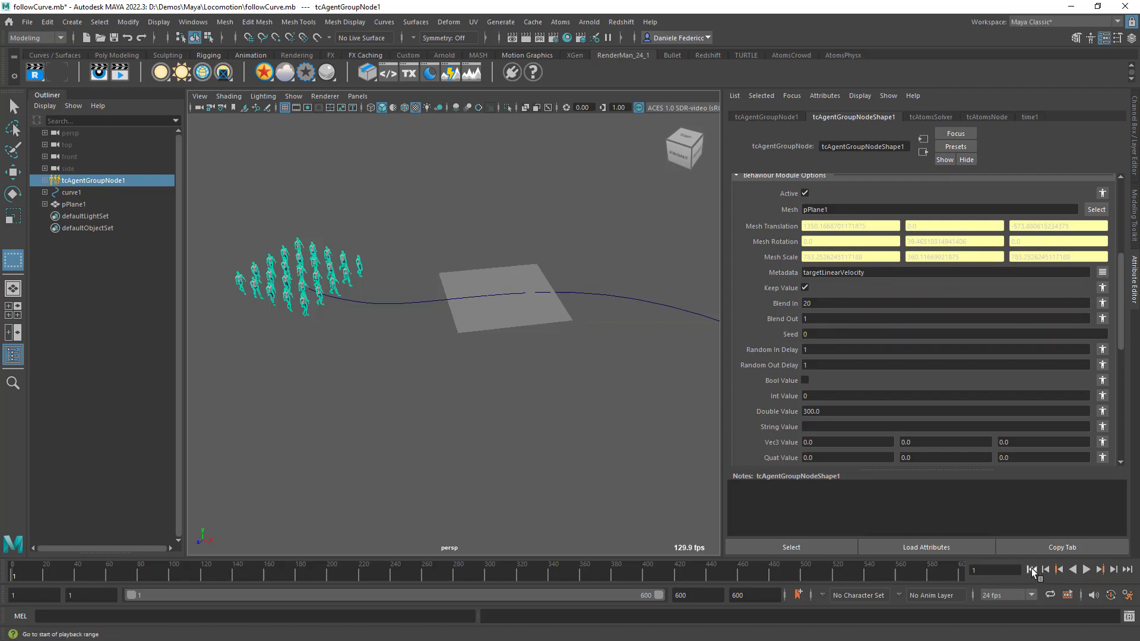
Play the crowd simulation to examine how the agents' speed changes as they cross the trigger plane, and stop playback.
{"action": "left_click", "coordinate": [1087, 569]}
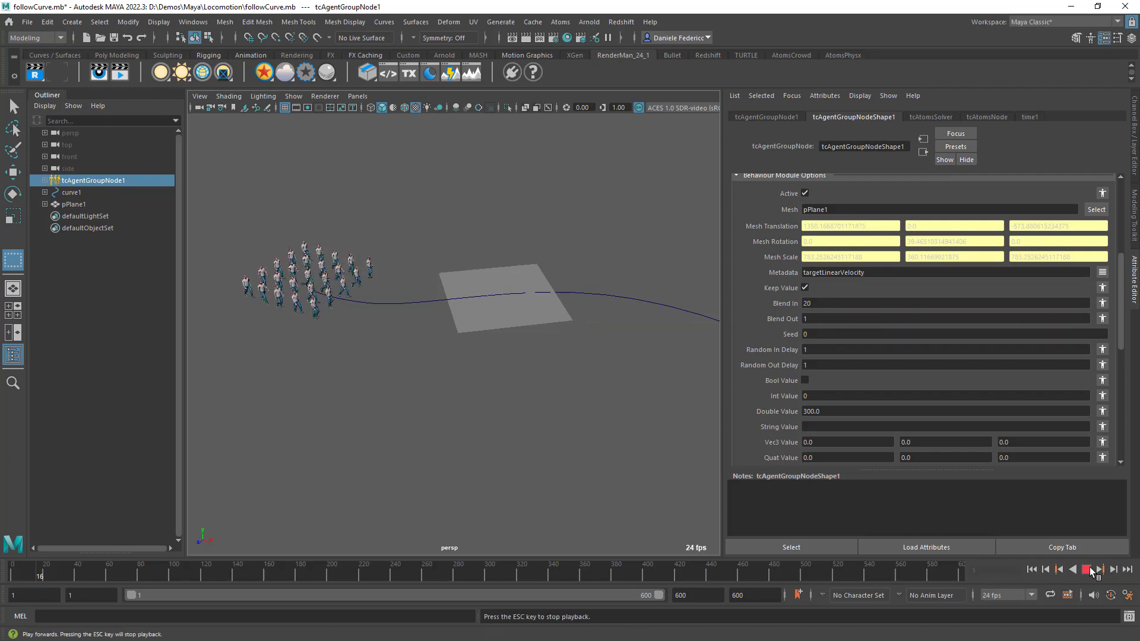
{"action": "middle_click_drag", "start_coordinate": [539, 298], "coordinate": [511, 298], "text": "alt"}
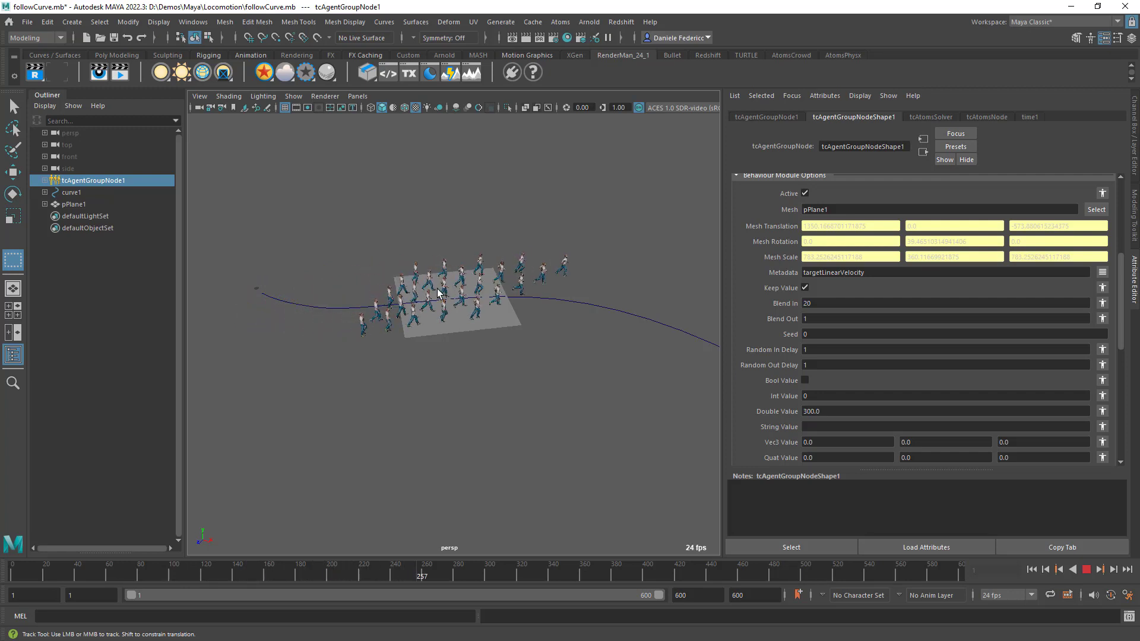
{"action": "left_click_drag", "start_coordinate": [594, 337], "coordinate": [638, 380], "text": "alt"}
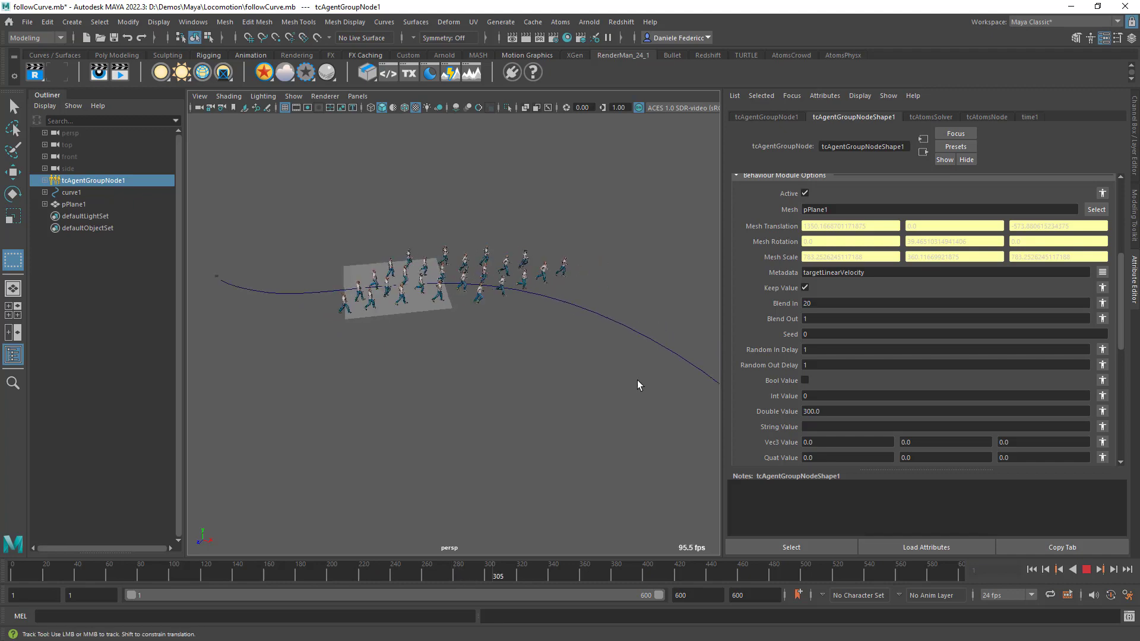
{"action": "left_click", "coordinate": [1085, 570]}
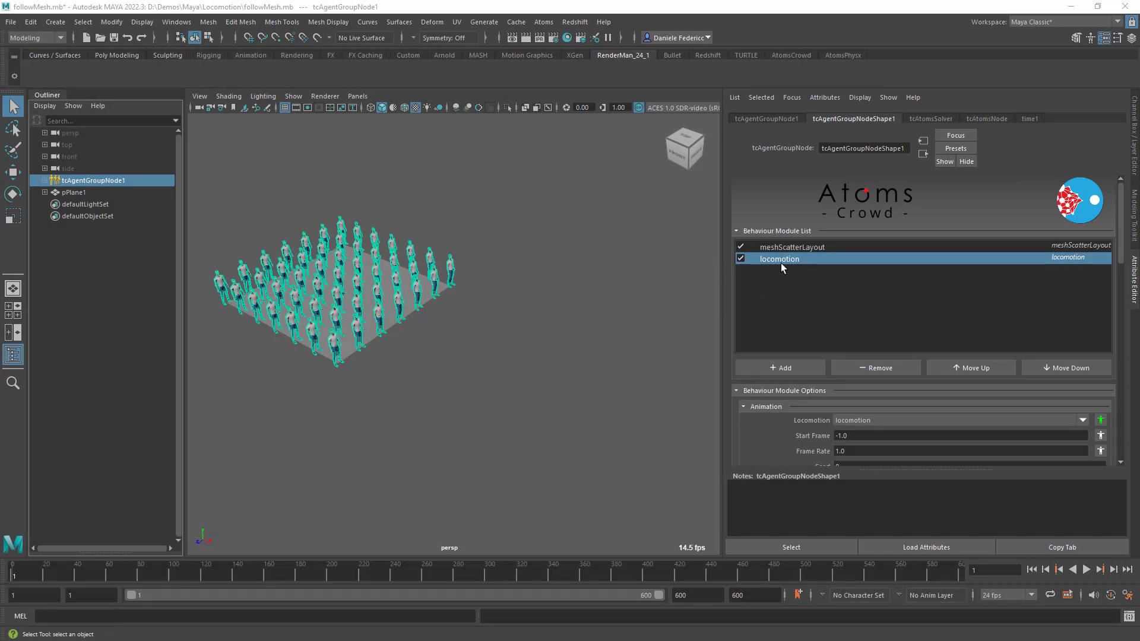
Review the options of the meshScatterLayout and locomotion modules in the followMesh scene.
{"action": "left_click", "coordinate": [789, 248]}
{"action": "scroll", "coordinate": [775, 336], "scroll_direction": "down", "scroll_amount": 2}
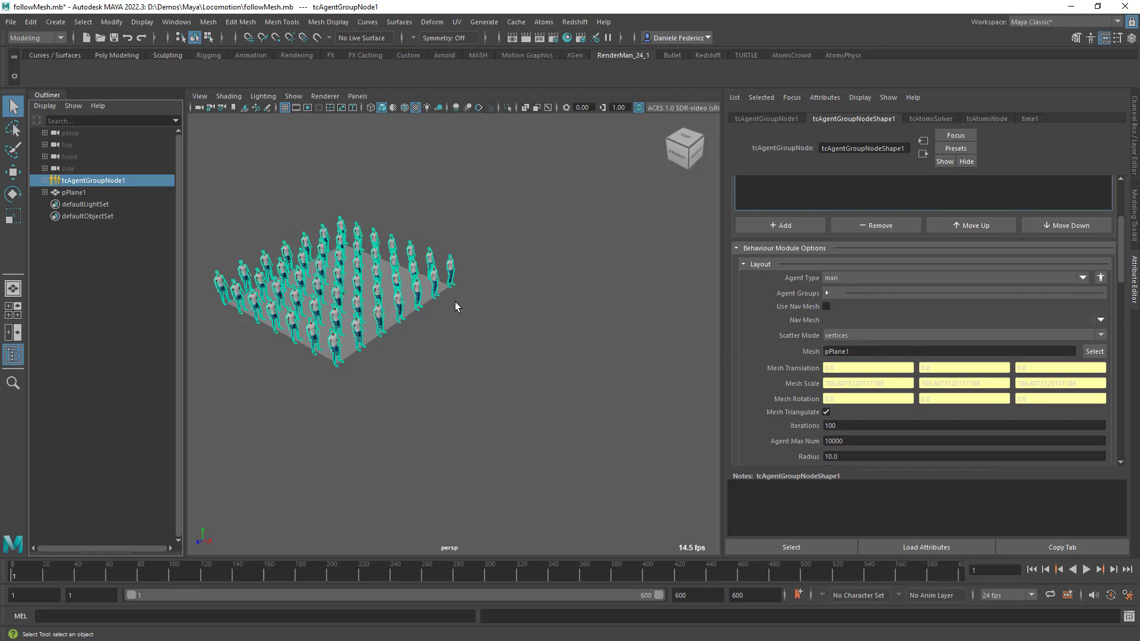
{"action": "scroll", "coordinate": [764, 291], "scroll_direction": "up", "scroll_amount": 3}
{"action": "left_click", "coordinate": [783, 257]}
{"action": "scroll", "coordinate": [774, 341], "scroll_direction": "down", "scroll_amount": 2}
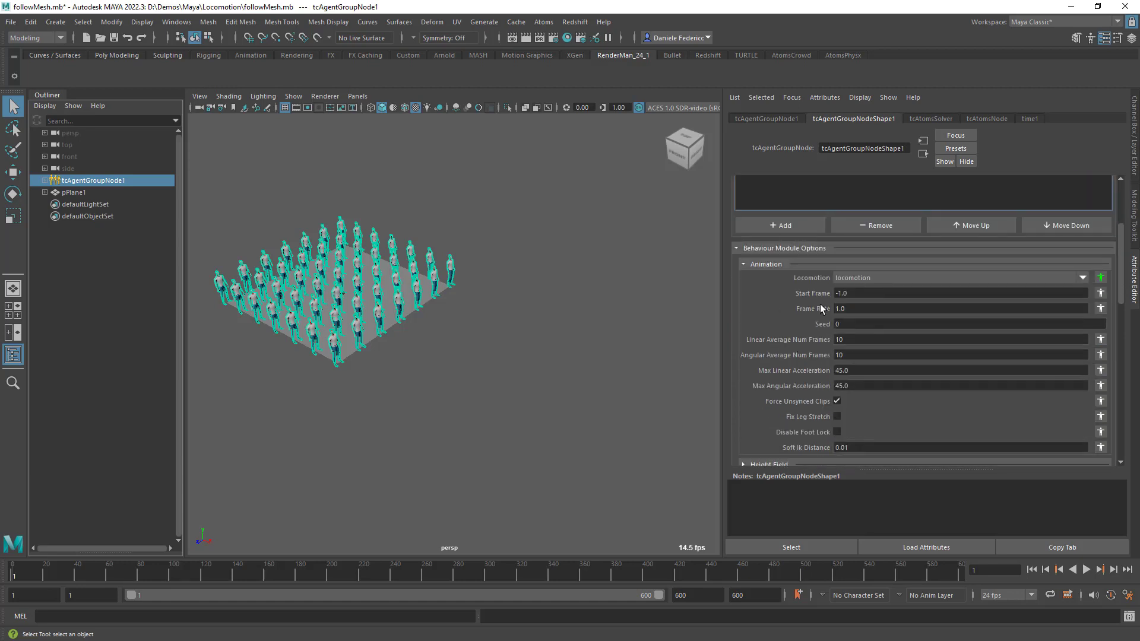
{"action": "scroll", "coordinate": [819, 292], "scroll_direction": "up", "scroll_amount": 2}
{"action": "scroll", "coordinate": [814, 292], "scroll_direction": "down", "scroll_amount": 2}
{"action": "scroll", "coordinate": [775, 364], "scroll_direction": "up", "scroll_amount": 2}
Play the simulation to check the agents against the moving plane with only layout and locomotion active, and rewind it.
{"action": "left_click", "coordinate": [1086, 570]}
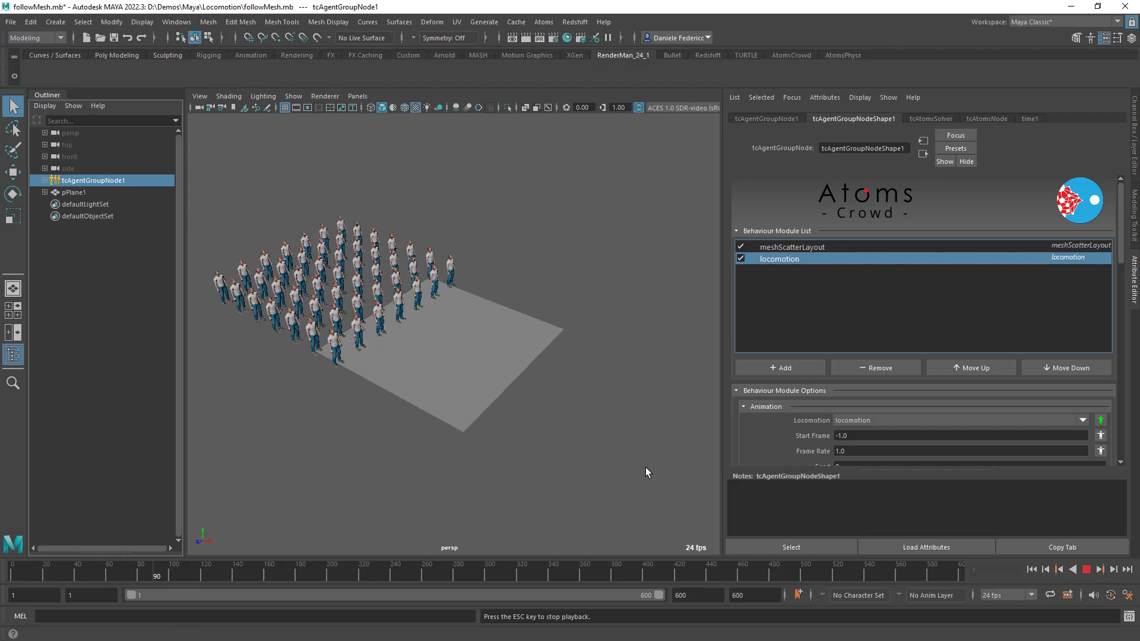
{"action": "left_click", "coordinate": [1087, 571]}
{"action": "left_click", "coordinate": [1031, 571]}
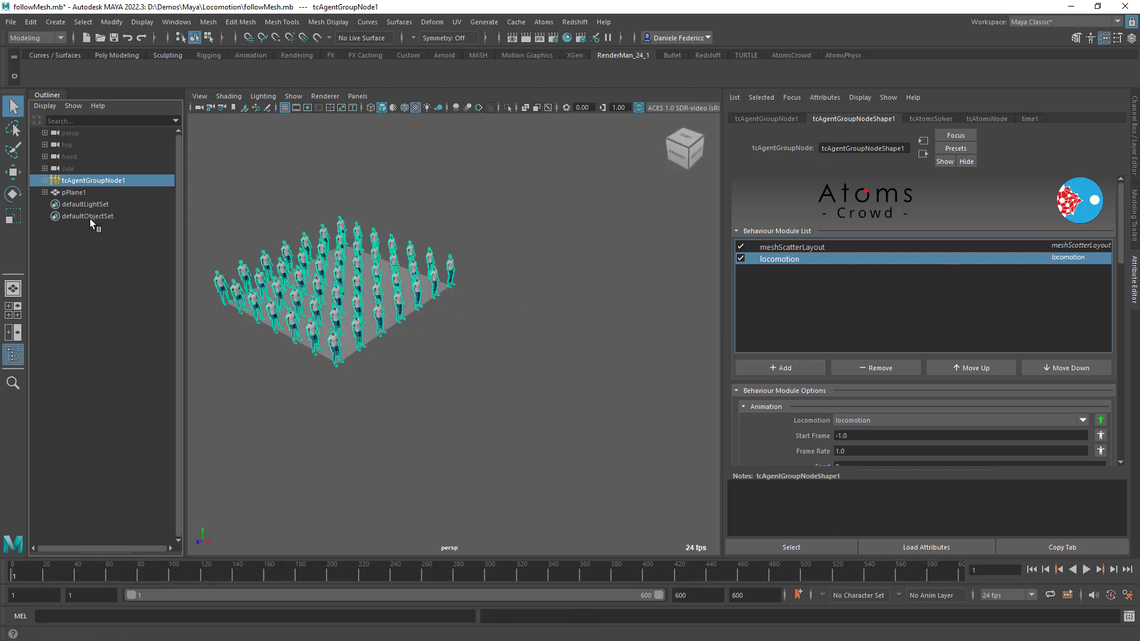
Add a followMesh behaviour module to the agent group and assign pPlane1 as its mesh.
{"action": "left_click", "coordinate": [778, 369]}
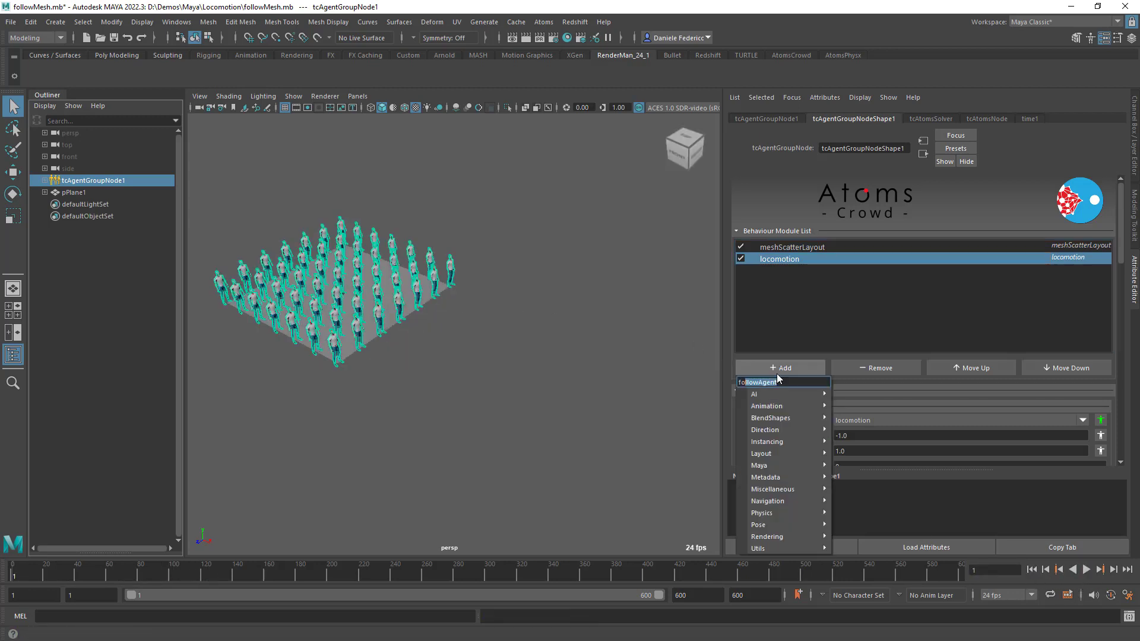
{"action": "type", "text": "followMe"}
{"action": "key", "text": "Return"}
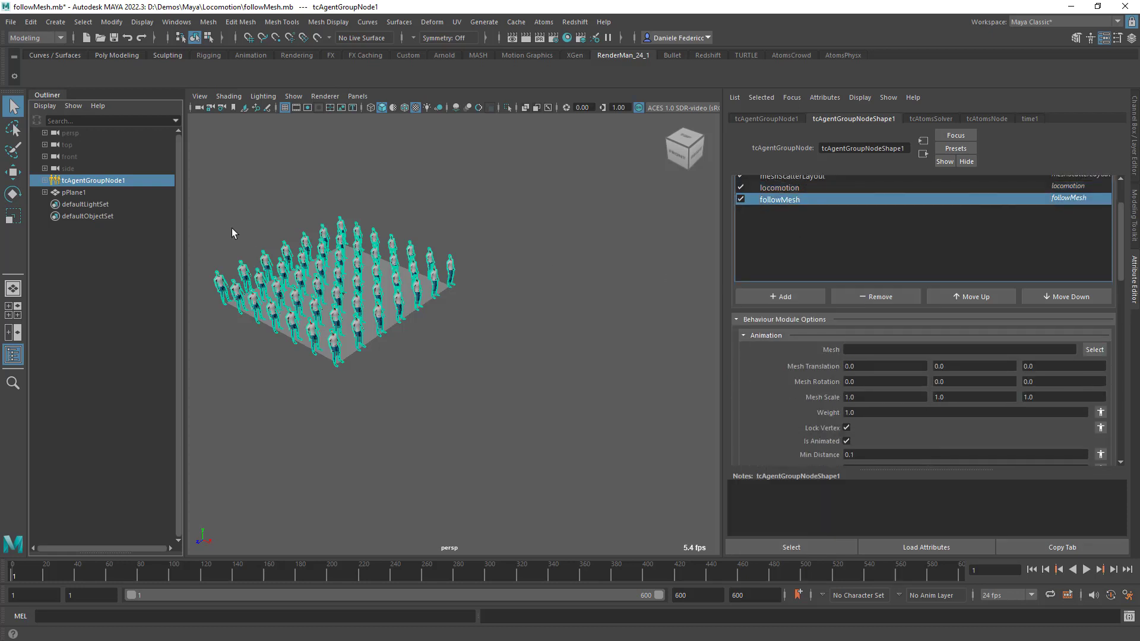
{"action": "middle_click_drag", "start_coordinate": [70, 195], "coordinate": [862, 350]}
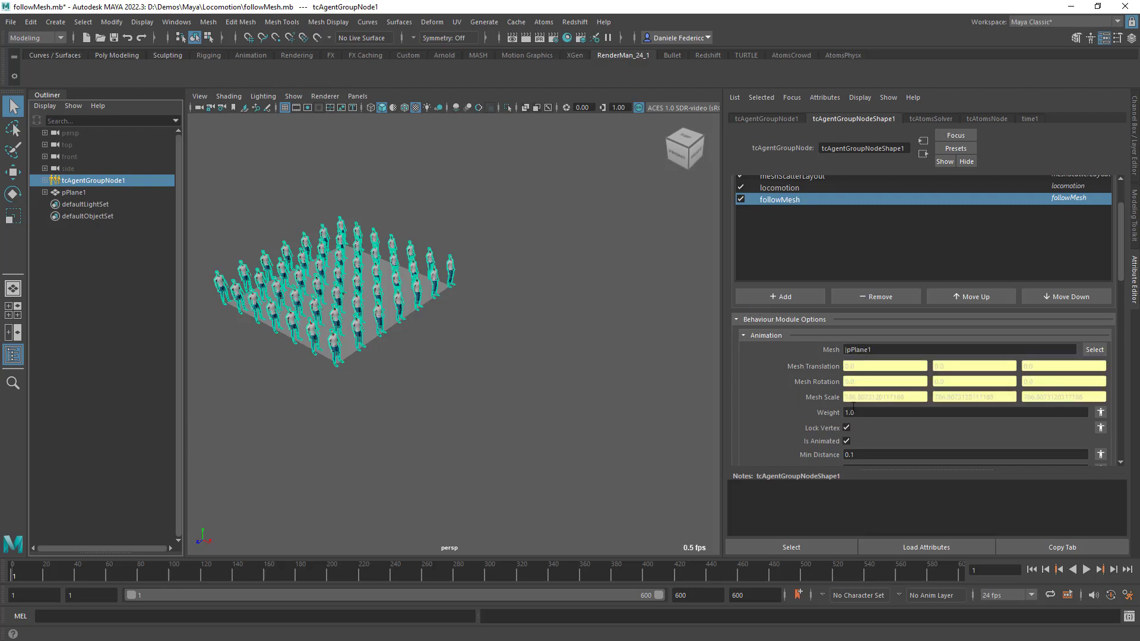
Play the simulation to examine how the agents follow the moving plane, and rewind to the first frame.
{"action": "left_click", "coordinate": [1085, 570]}
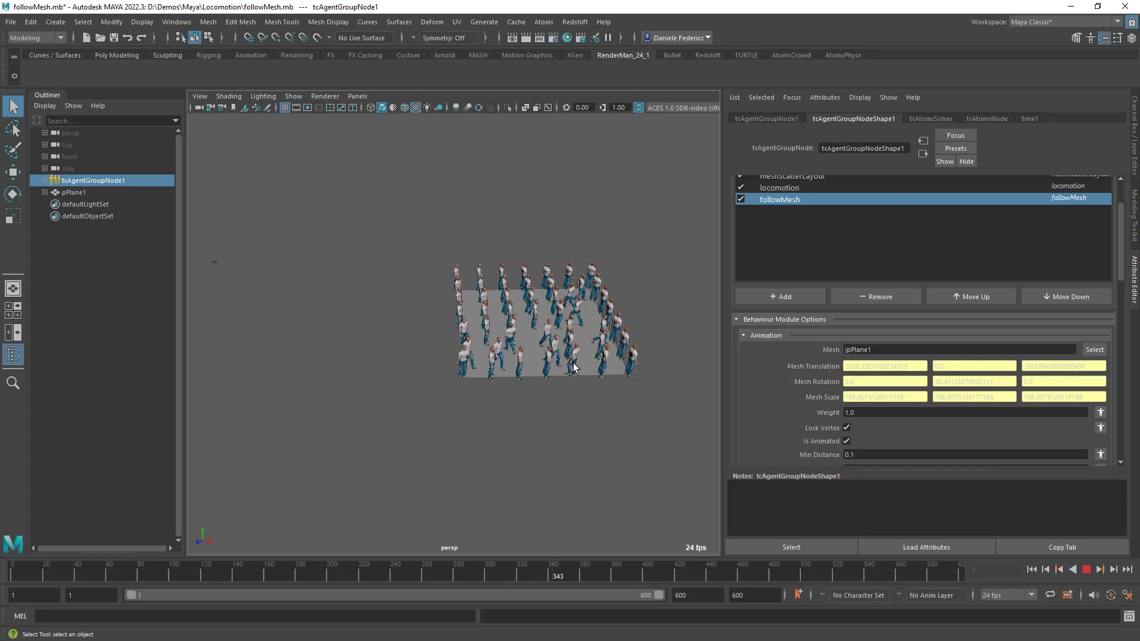
{"action": "left_click", "coordinate": [1086, 570]}
{"action": "left_click", "coordinate": [1032, 570]}
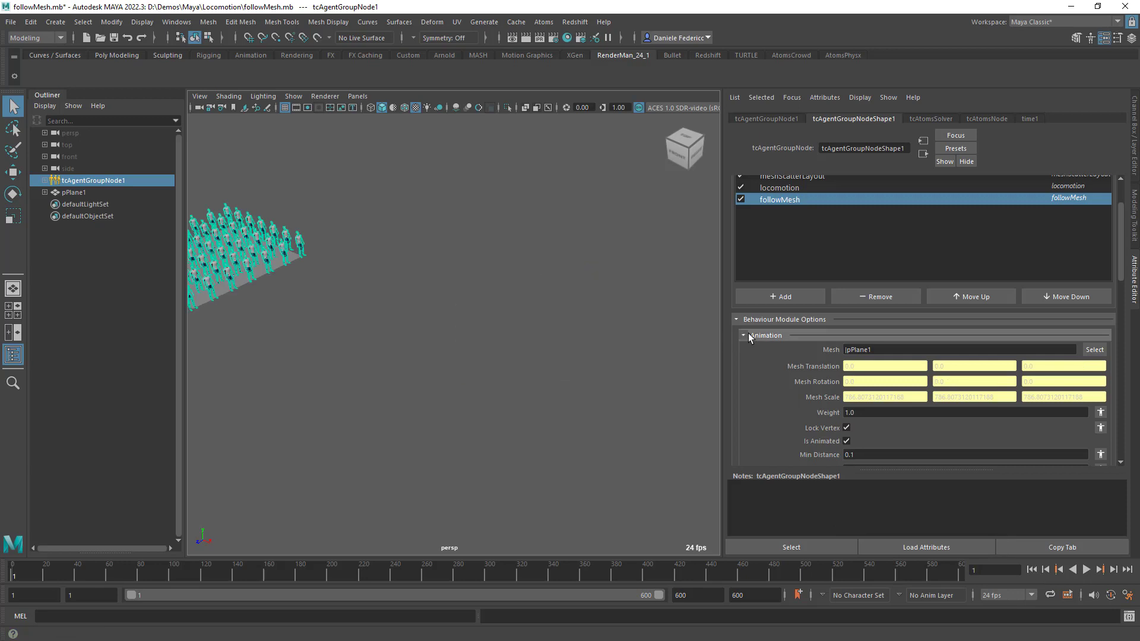
Set the followMesh module's Min Distance to 10 and its Locomotion Target Distance to 15.
{"action": "scroll", "coordinate": [748, 333], "scroll_direction": "down", "scroll_amount": 2}
{"action": "left_click", "coordinate": [857, 418]}
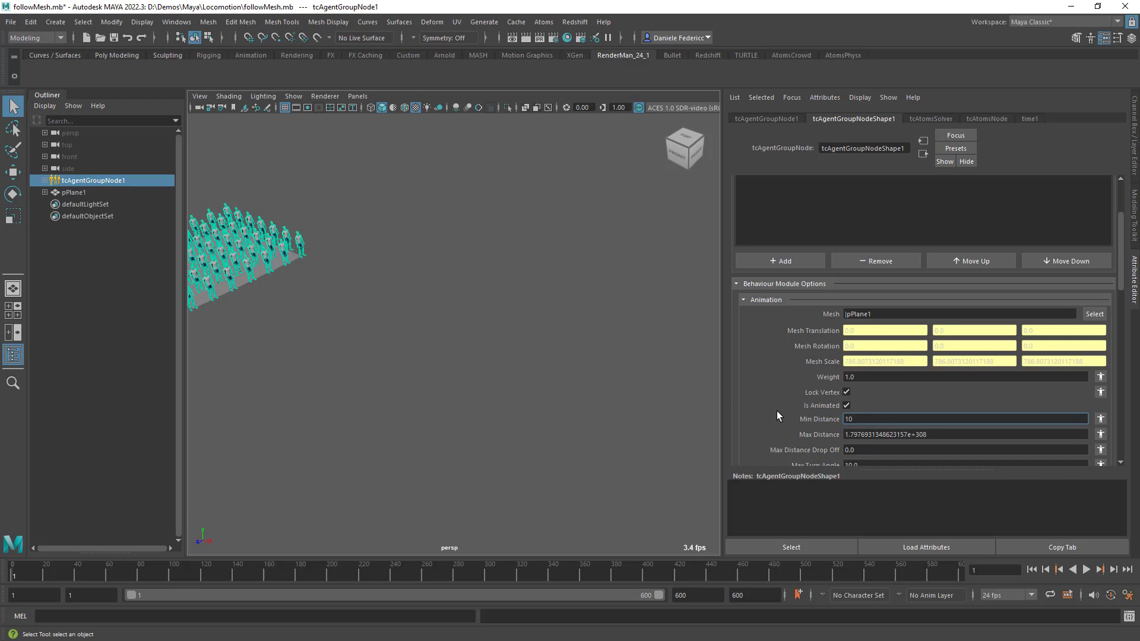
{"action": "scroll", "coordinate": [760, 385], "scroll_direction": "down", "scroll_amount": 5}
{"action": "left_click", "coordinate": [760, 365]}
{"action": "scroll", "coordinate": [852, 365], "scroll_direction": "down", "scroll_amount": 2}
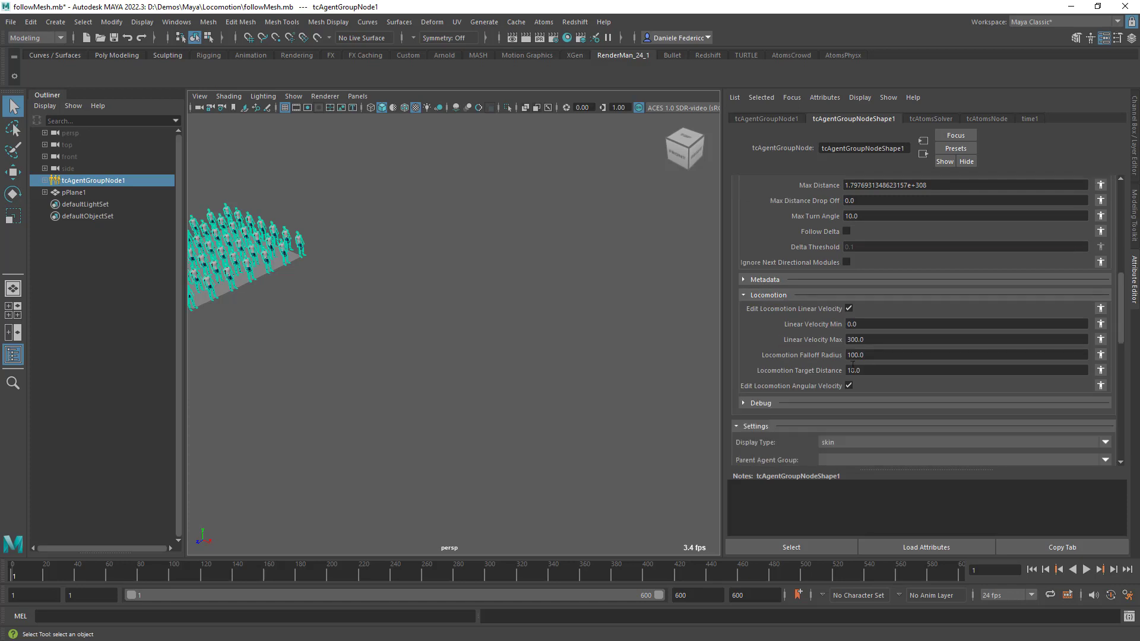
{"action": "left_click", "coordinate": [862, 371]}
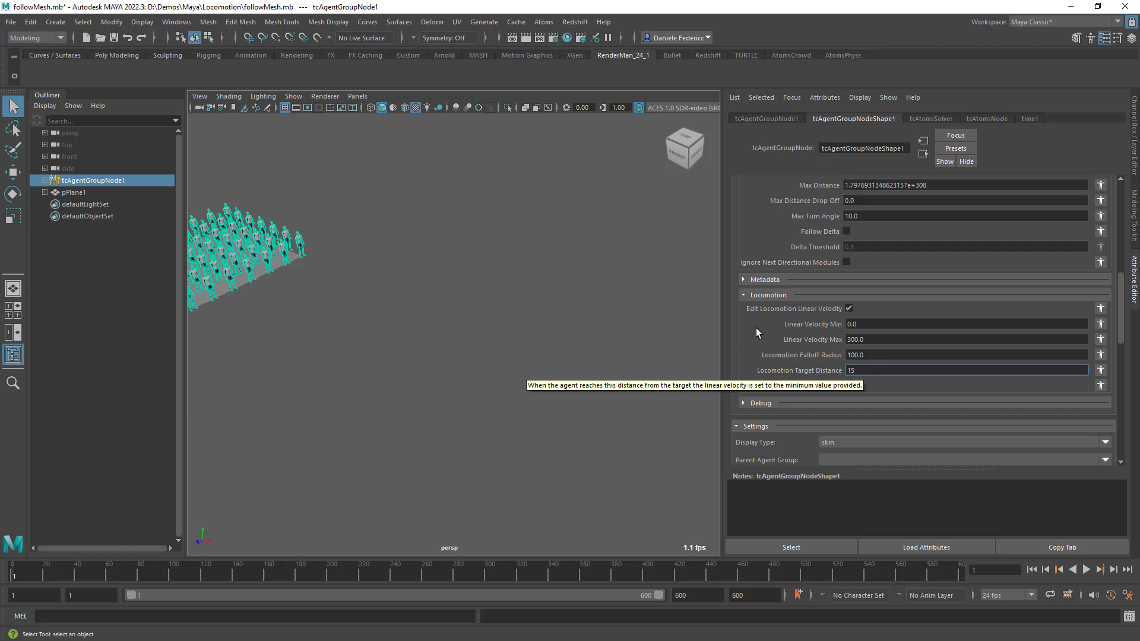
{"action": "type", "text": "15"}
Play the simulation with the new distance settings to check how the agents stop at their mesh positions.
{"action": "scroll", "coordinate": [790, 319], "scroll_direction": "up", "scroll_amount": 1}
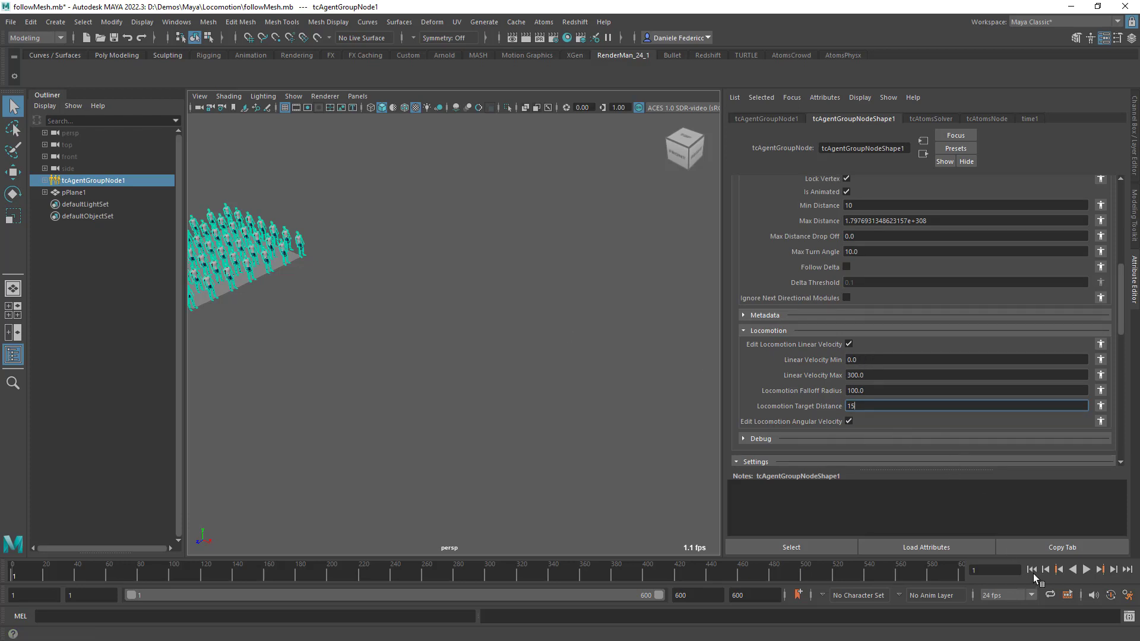
{"action": "left_click", "coordinate": [1086, 570]}
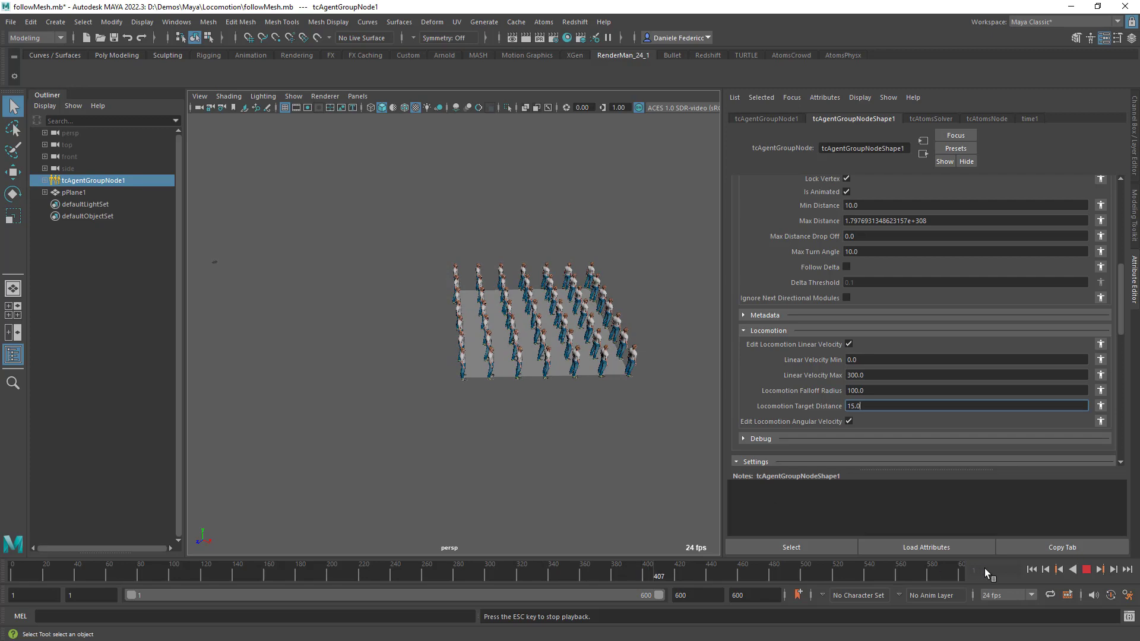
{"action": "left_click", "coordinate": [1086, 569]}
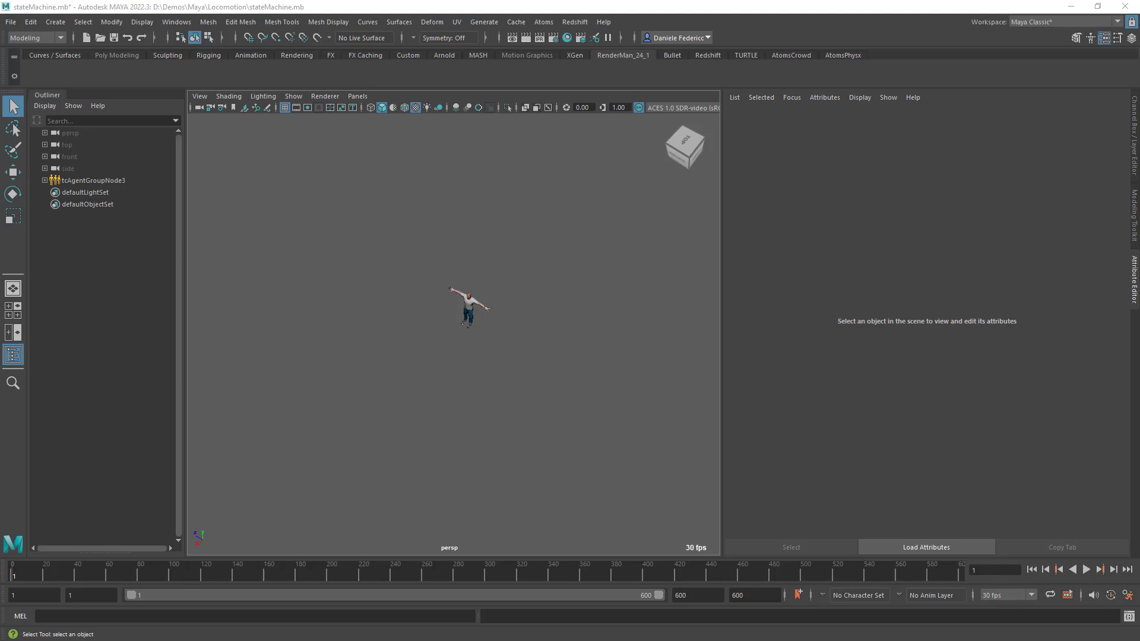
Open the Atoms UI's state machine editor in the stateMachine scene and add a new state machine.
{"action": "left_click", "coordinate": [543, 23]}
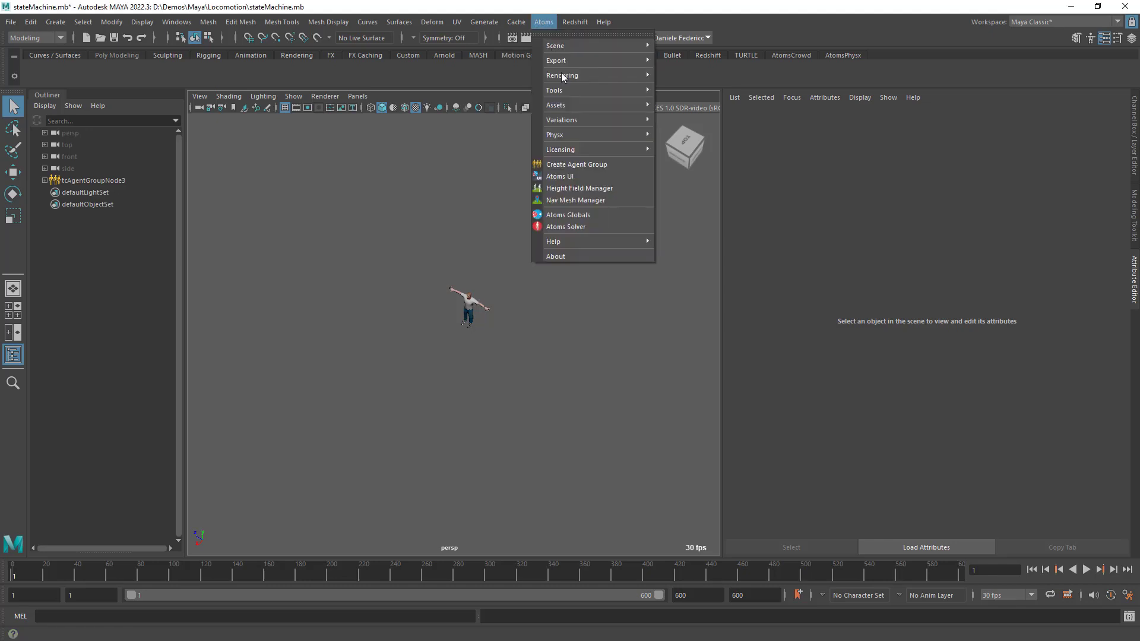
{"action": "left_click", "coordinate": [574, 177]}
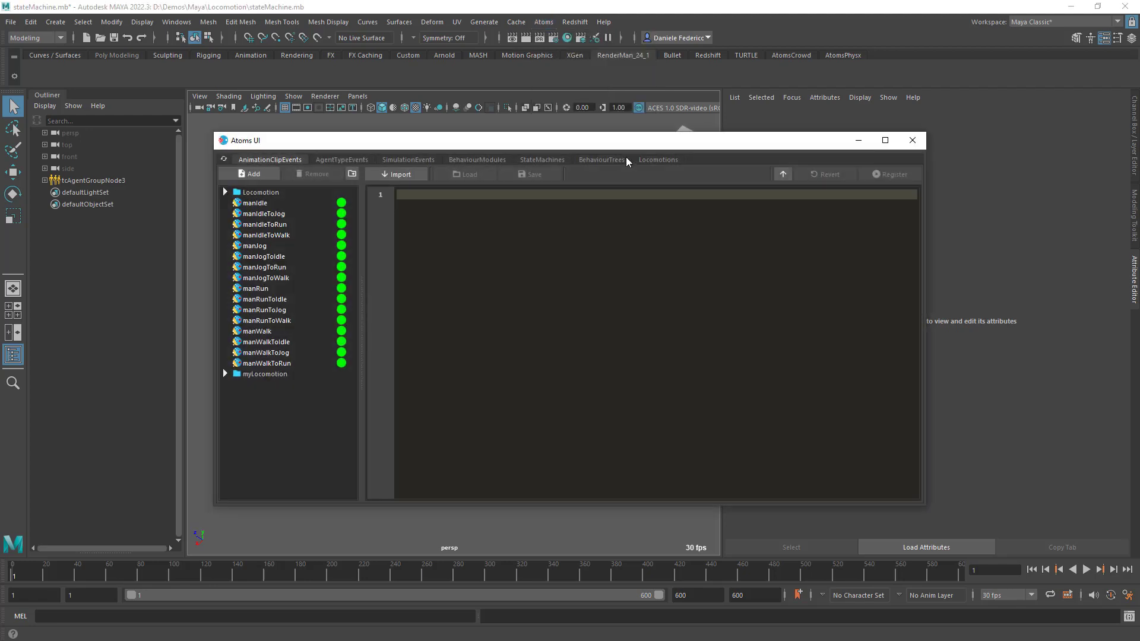
{"action": "left_click", "coordinate": [551, 160]}
{"action": "left_click_drag", "start_coordinate": [556, 148], "coordinate": [503, 144]}
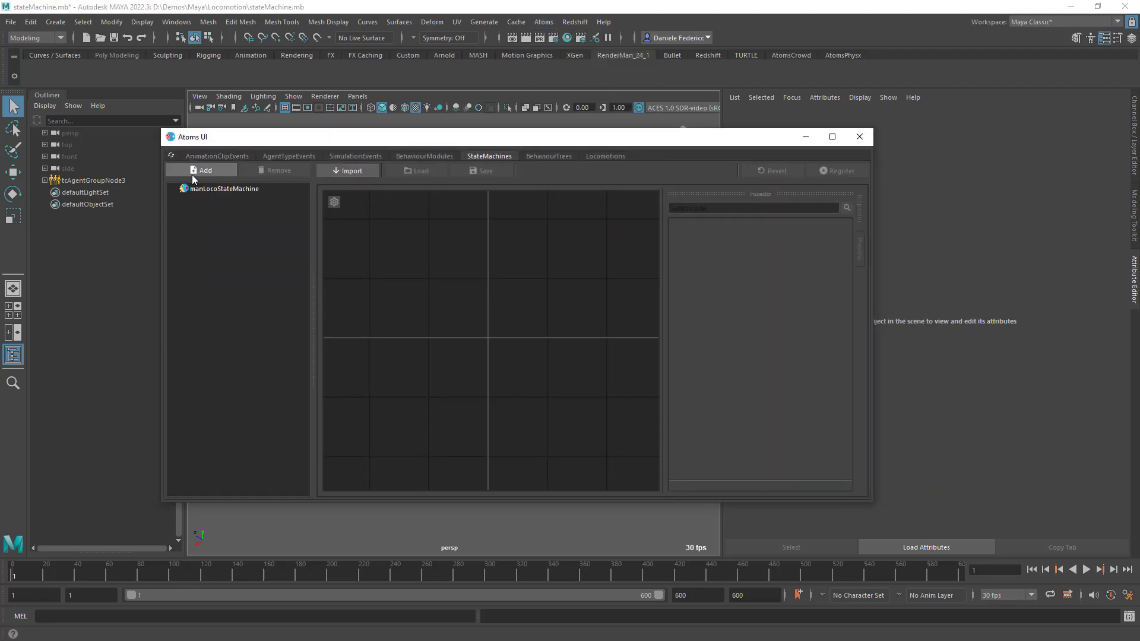
{"action": "left_click", "coordinate": [192, 170]}
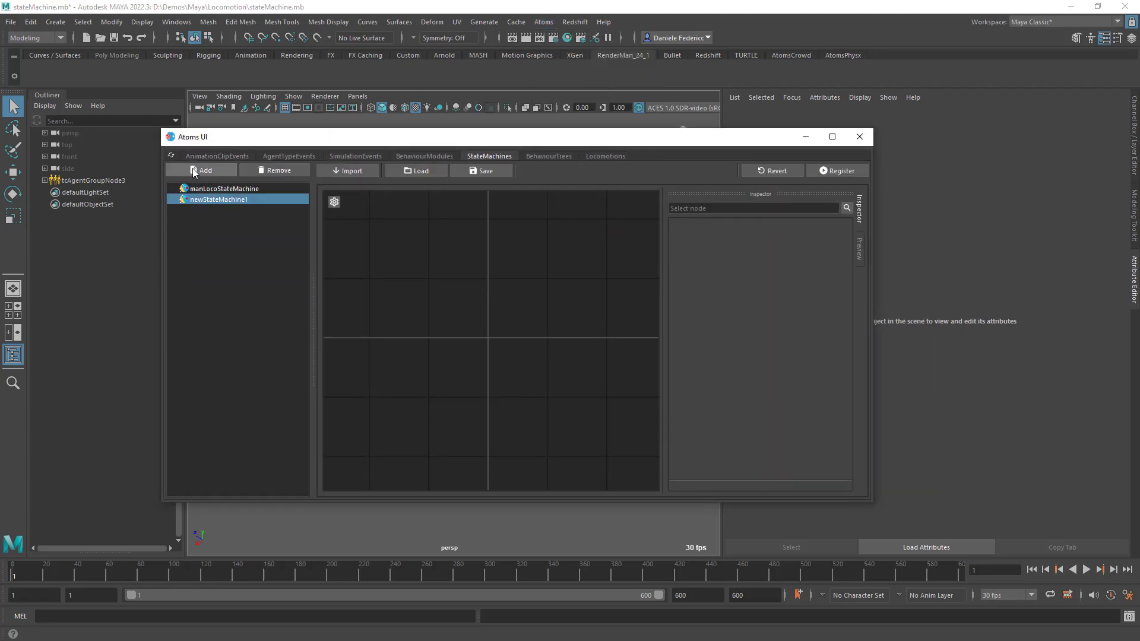
Rename the new state machine as stateMachine.
{"action": "double_click", "coordinate": [236, 199]}
{"action": "type", "text": "manLocoS"}
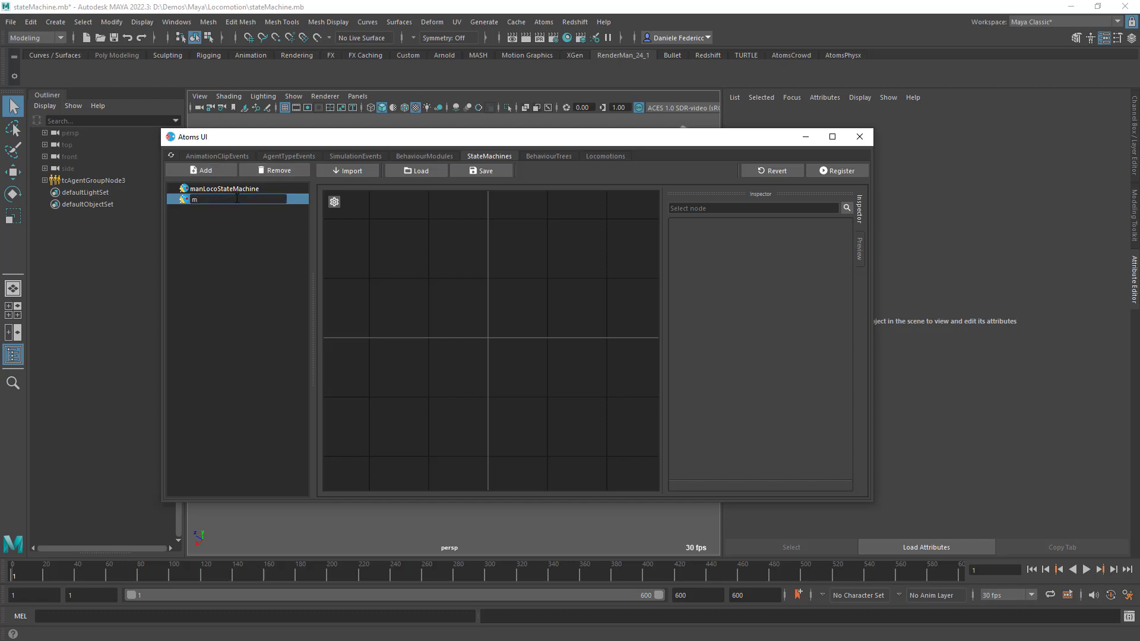
{"action": "type", "text": "tateMachine"}
{"action": "key", "text": "Return"}
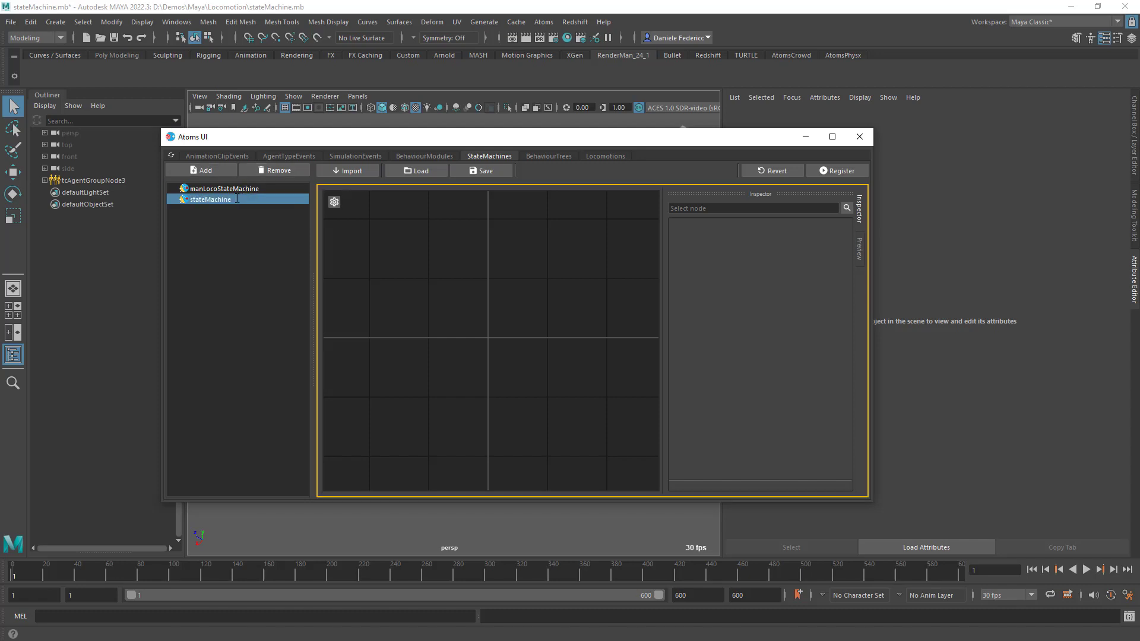
Add two State nodes to the stateMachine graph, placing the second one below the first.
{"action": "right_click", "coordinate": [385, 248]}
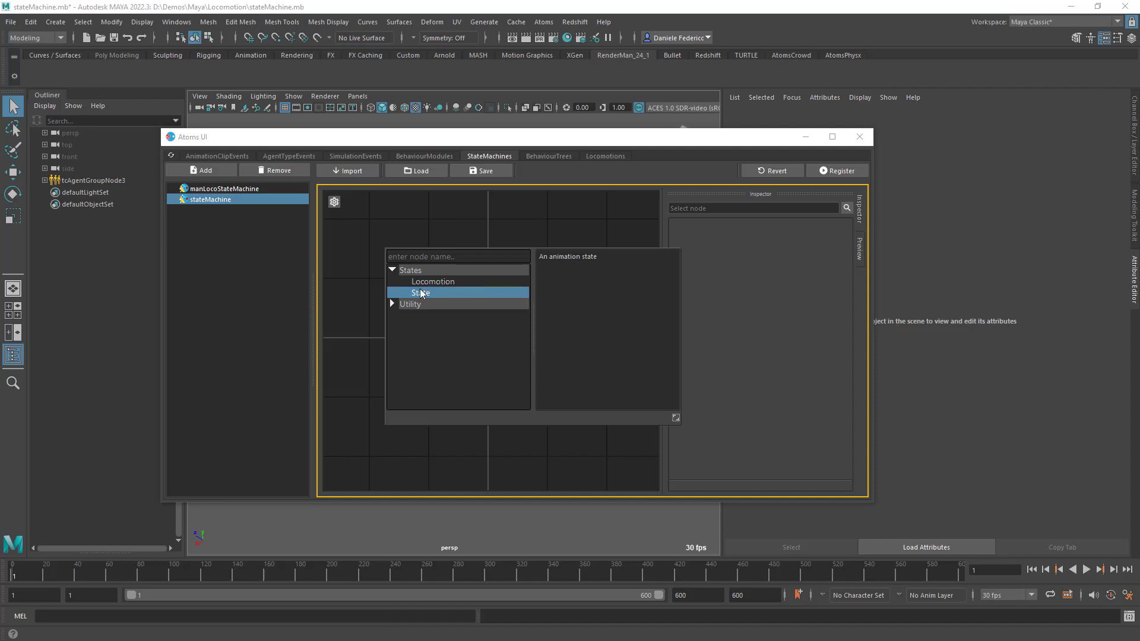
{"action": "double_click", "coordinate": [422, 291]}
{"action": "right_click", "coordinate": [505, 266]}
{"action": "double_click", "coordinate": [539, 315]}
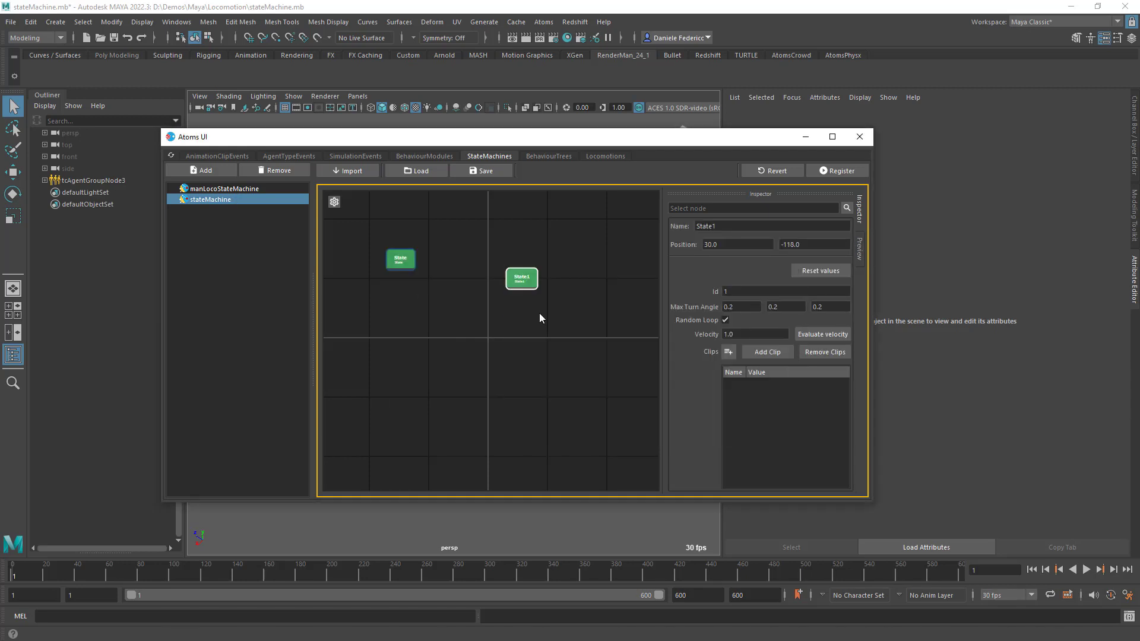
{"action": "left_click_drag", "start_coordinate": [532, 284], "coordinate": [431, 341]}
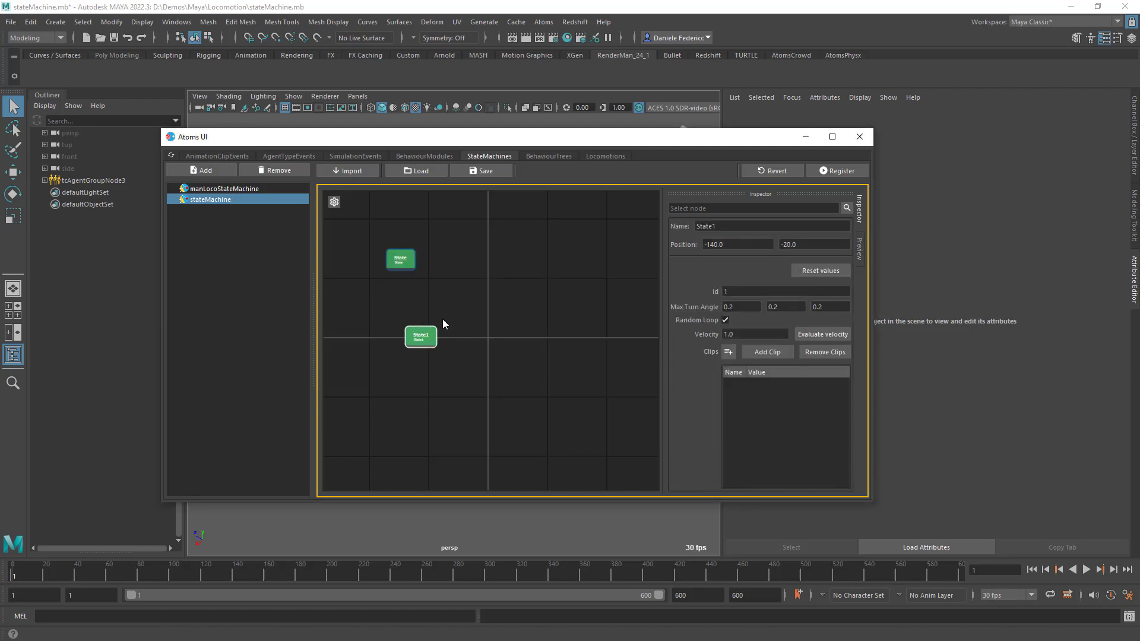
Rename the first state as idle and assign the manIdle animation clip to it.
{"action": "left_click", "coordinate": [418, 258]}
{"action": "left_click", "coordinate": [408, 259]}
{"action": "double_click", "coordinate": [741, 226]}
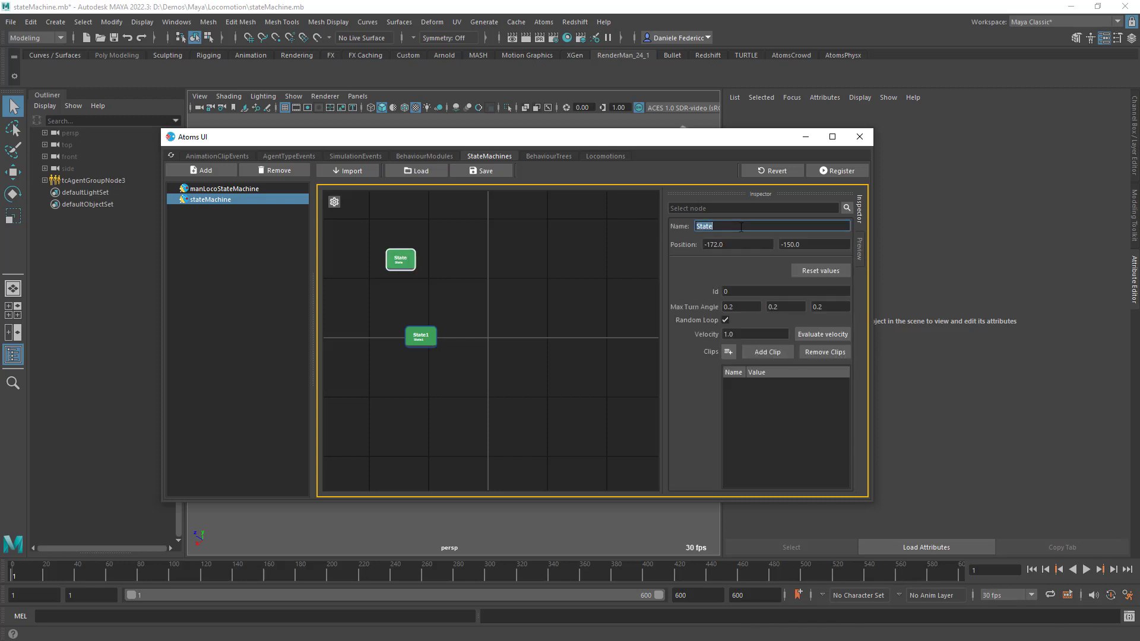
{"action": "type", "text": "idle"}
{"action": "key", "text": "Return"}
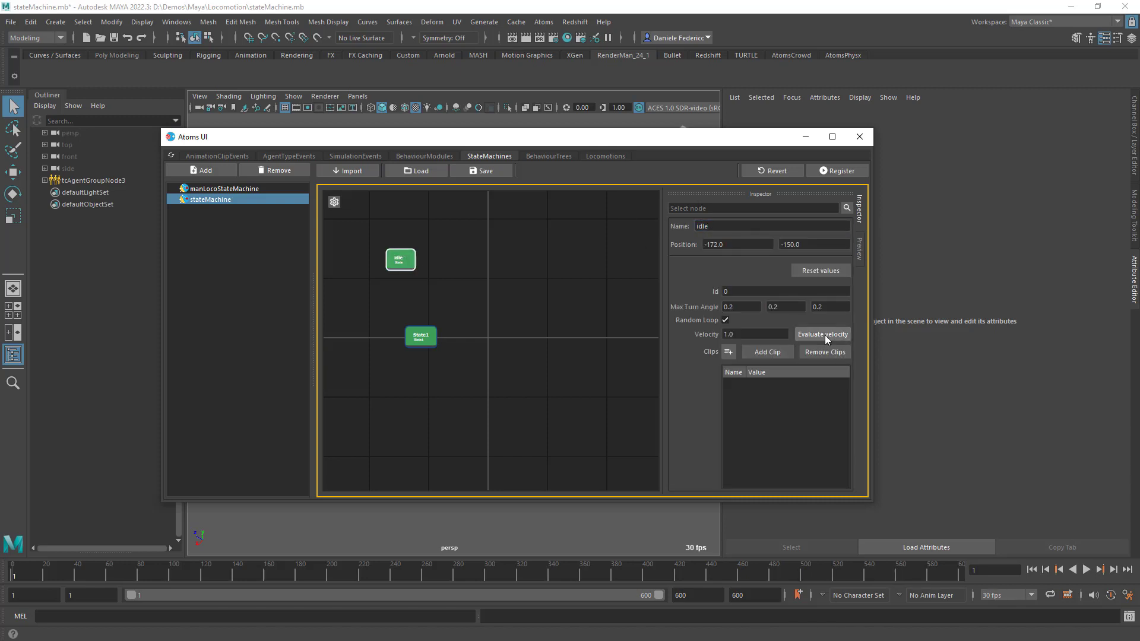
{"action": "left_click", "coordinate": [732, 353]}
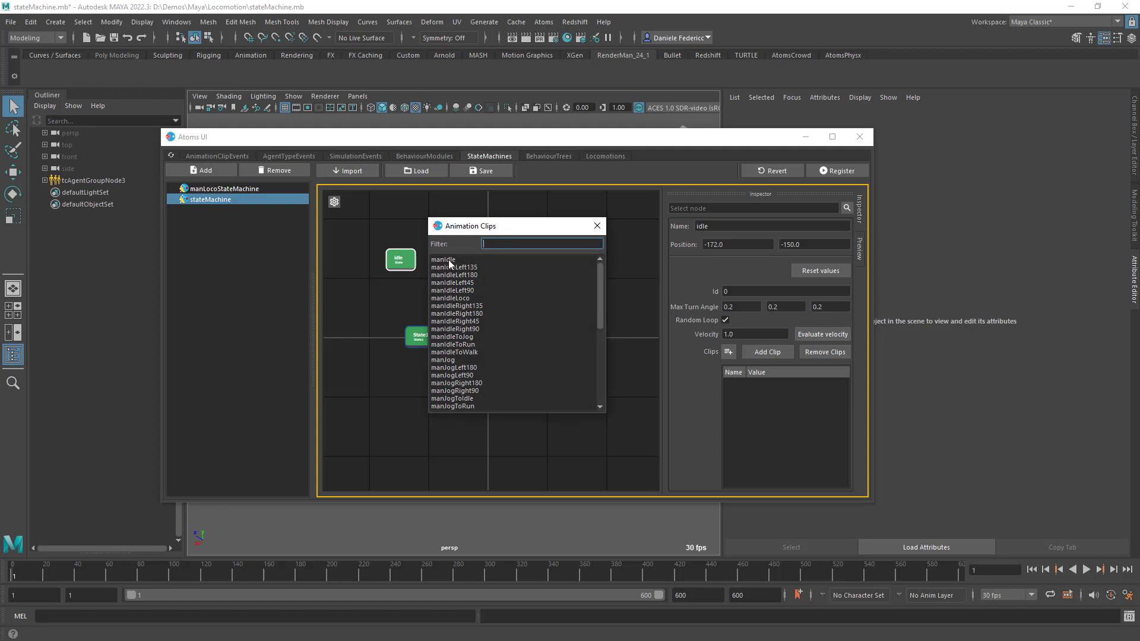
{"action": "left_click_drag", "start_coordinate": [448, 259], "coordinate": [746, 381]}
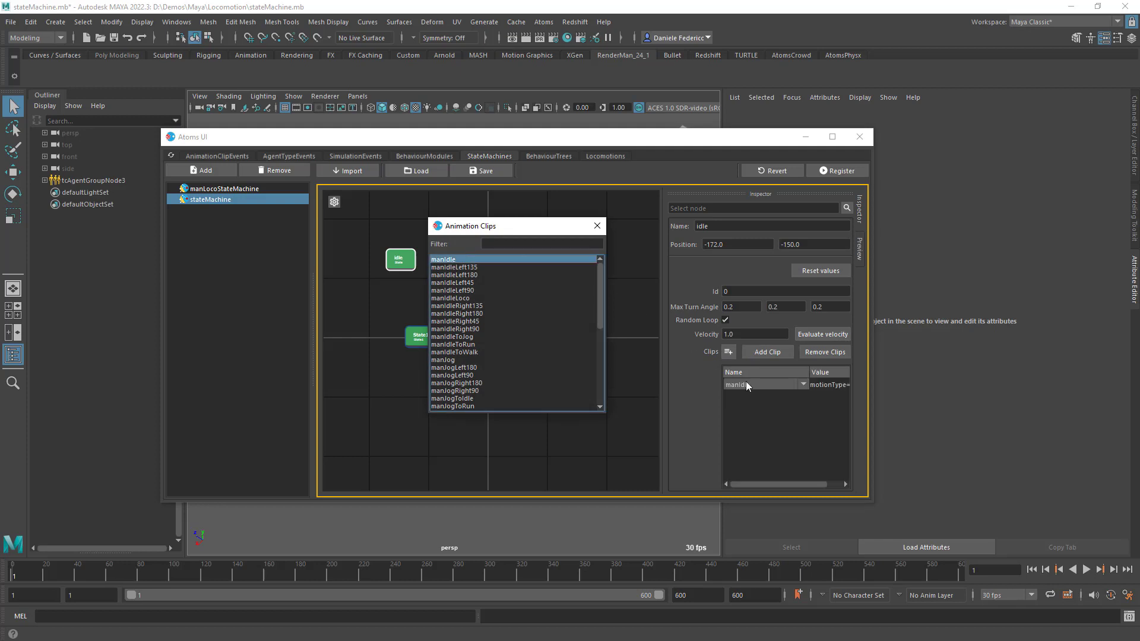
{"action": "left_click", "coordinate": [597, 227]}
Rename the second state, State1, as walk.
{"action": "left_click", "coordinate": [434, 342]}
{"action": "left_click", "coordinate": [761, 225]}
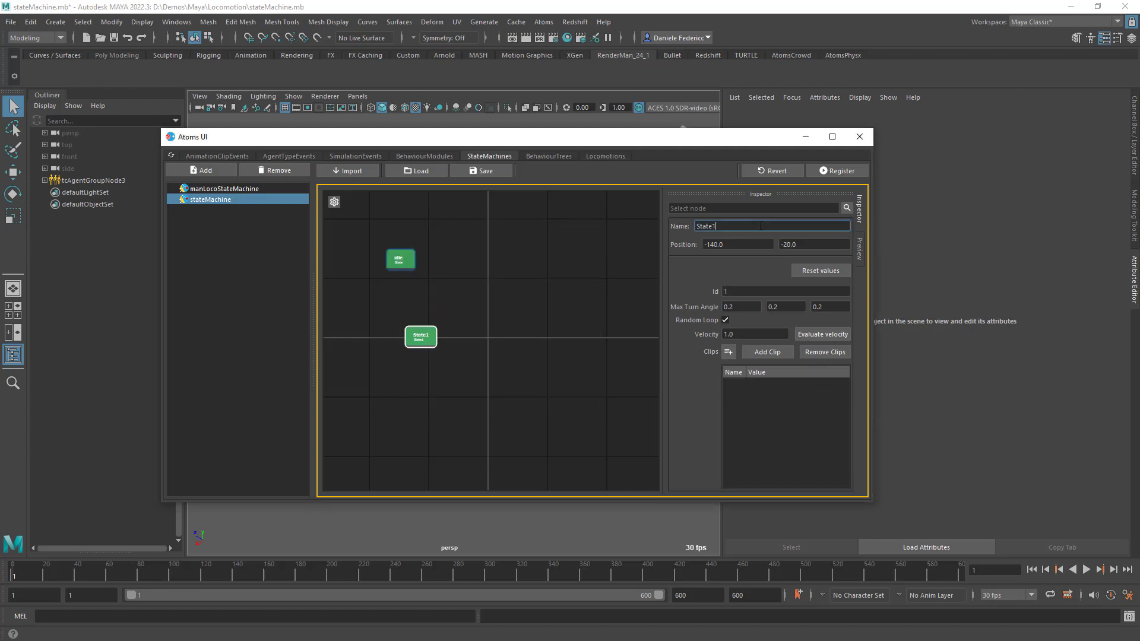
{"action": "double_click", "coordinate": [761, 225]}
{"action": "type", "text": "walk"}
{"action": "key", "text": "Return"}
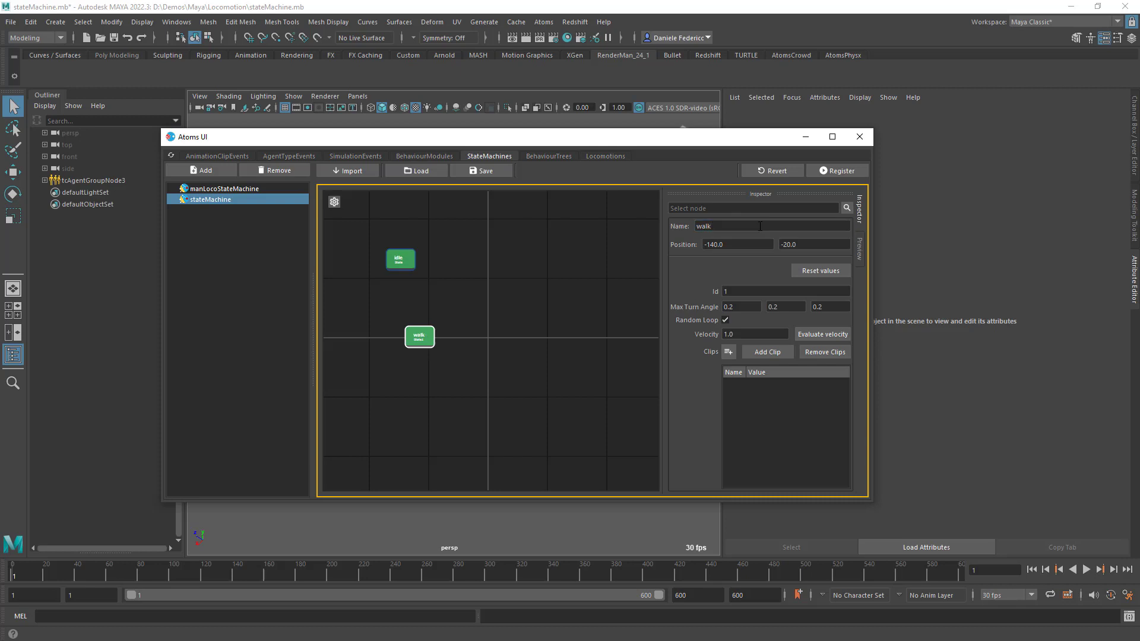
Find the manWalk animation clip by filtering for manWa and add it to the walk state's clips.
{"action": "left_click", "coordinate": [727, 352]}
{"action": "left_click", "coordinate": [503, 244]}
{"action": "type", "text": "wa"}
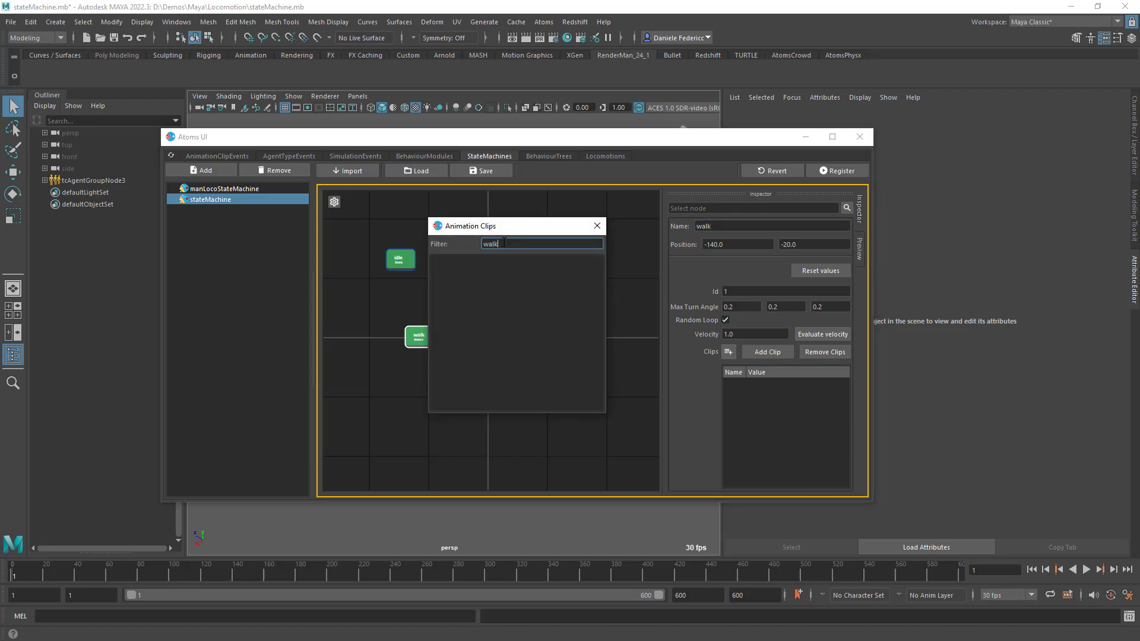
{"action": "type", "text": "lk"}
{"action": "double_click", "coordinate": [504, 243]}
{"action": "type", "text": "manWa"}
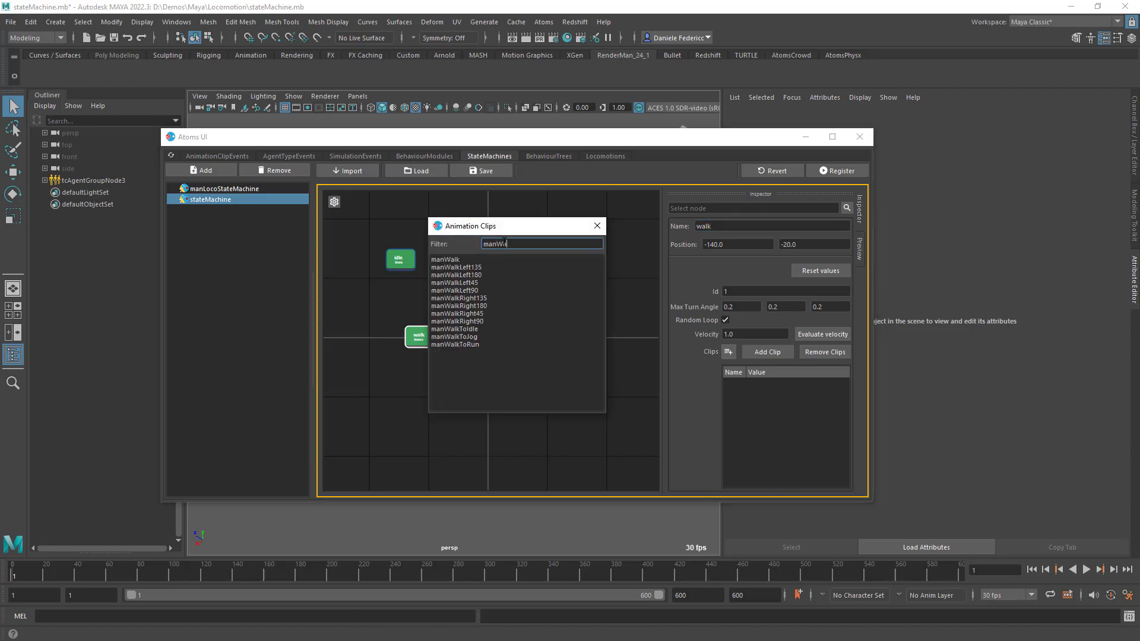
{"action": "left_click_drag", "start_coordinate": [454, 264], "coordinate": [767, 400]}
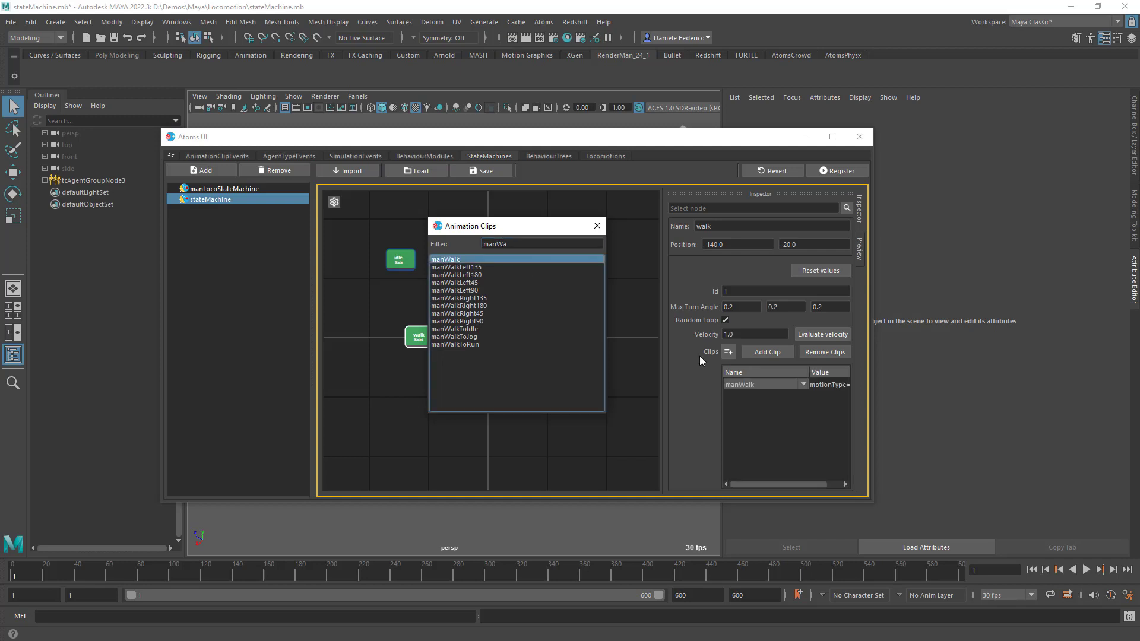
{"action": "left_click", "coordinate": [597, 225]}
Add a Locomotion node to the right of the two states and align the walk state under idle.
{"action": "right_click", "coordinate": [521, 244]}
{"action": "double_click", "coordinate": [561, 278]}
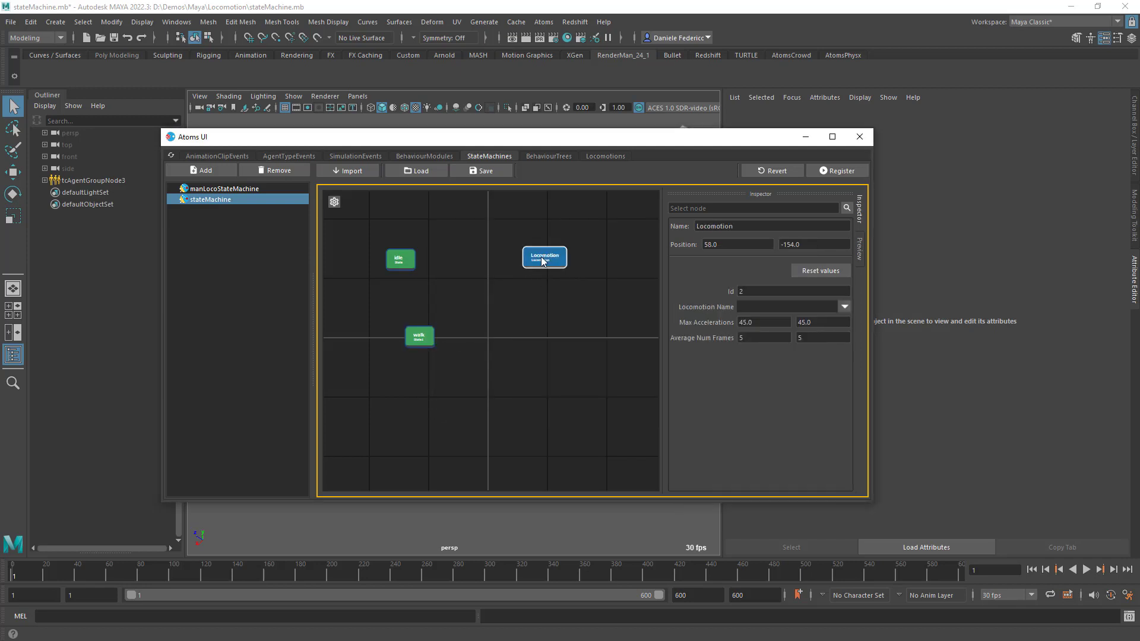
{"action": "left_click_drag", "start_coordinate": [541, 259], "coordinate": [528, 304]}
{"action": "left_click_drag", "start_coordinate": [414, 346], "coordinate": [397, 333]}
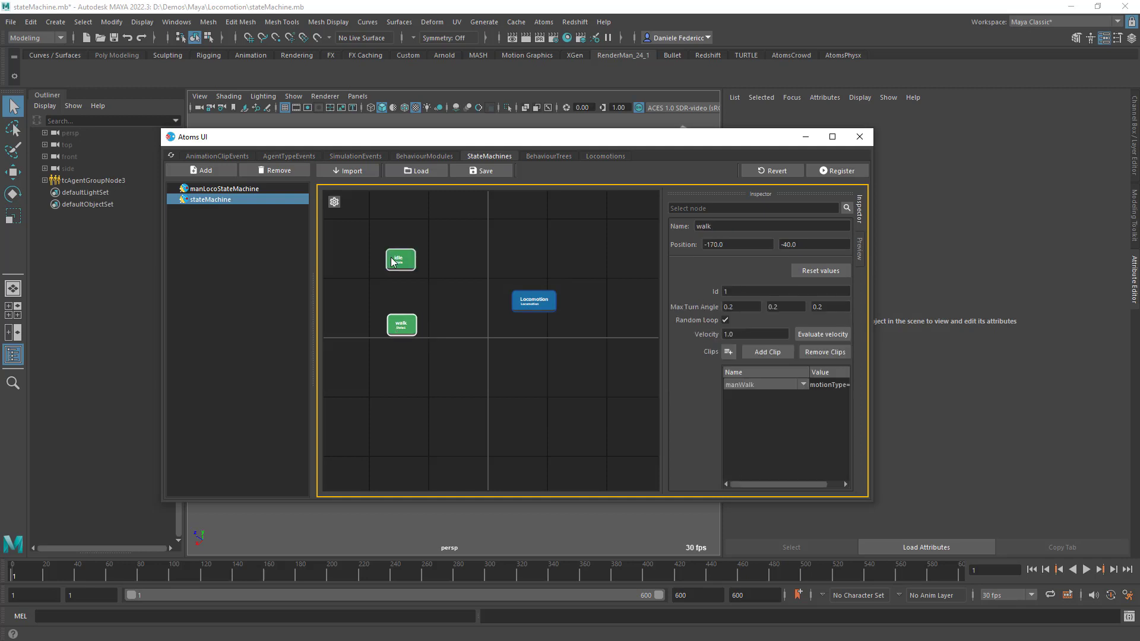
Connect the idle and walk states to the Locomotion node with transitions in both directions.
{"action": "mouse_move", "coordinate": [400, 261]}
{"action": "left_mouse_down"}
{"action": "mouse_move", "coordinate": [532, 300]}
{"action": "mouse_move", "coordinate": [415, 268]}
{"action": "left_mouse_up"}
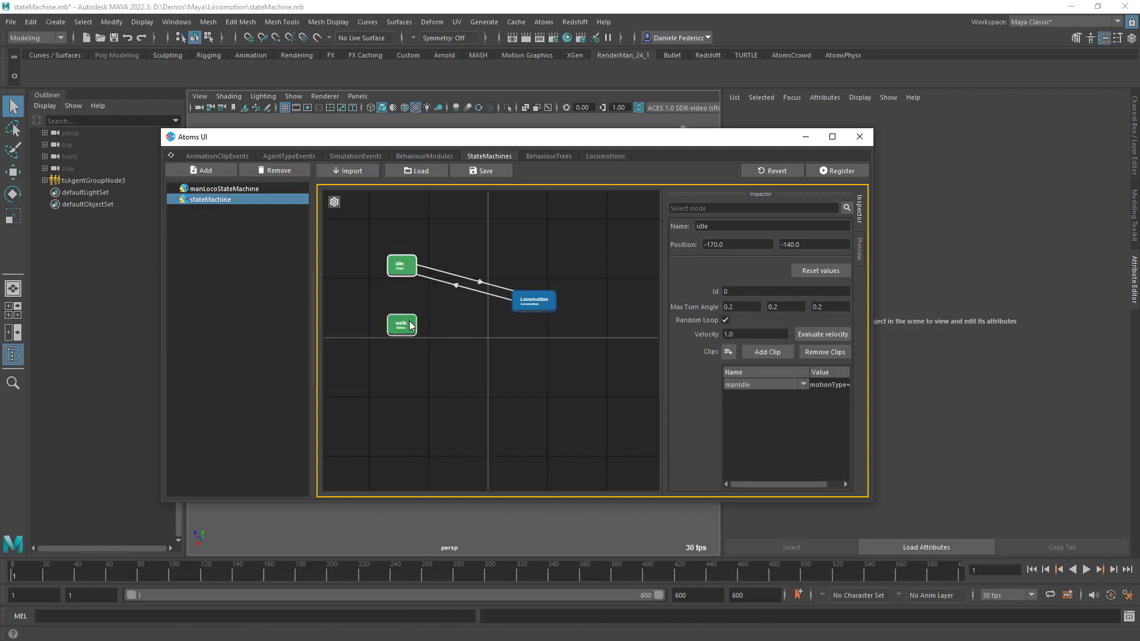
{"action": "left_click_drag", "start_coordinate": [411, 325], "coordinate": [529, 302]}
{"action": "mouse_move", "coordinate": [418, 326]}
{"action": "left_mouse_down"}
{"action": "mouse_move", "coordinate": [536, 307]}
{"action": "mouse_move", "coordinate": [406, 326]}
{"action": "left_mouse_up"}
{"action": "left_click", "coordinate": [508, 333]}
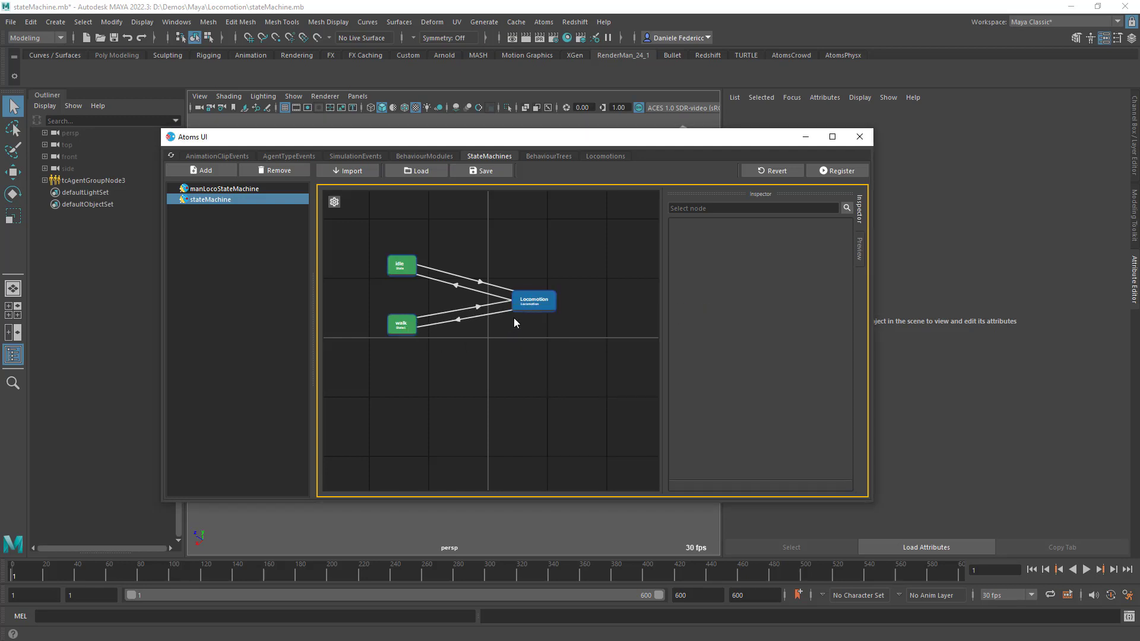
Set the Locomotion node's Locomotion Name to locomotion and move the node slightly closer to the states.
{"action": "left_click", "coordinate": [523, 300]}
{"action": "left_click", "coordinate": [841, 308]}
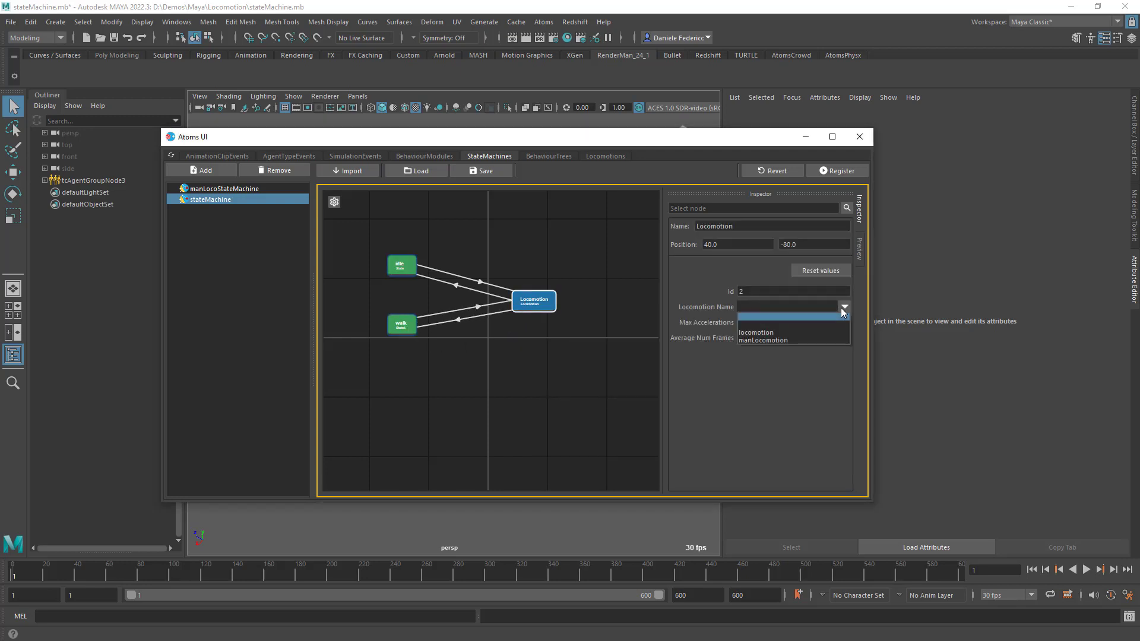
{"action": "left_click", "coordinate": [803, 331]}
{"action": "left_click_drag", "start_coordinate": [558, 307], "coordinate": [541, 301]}
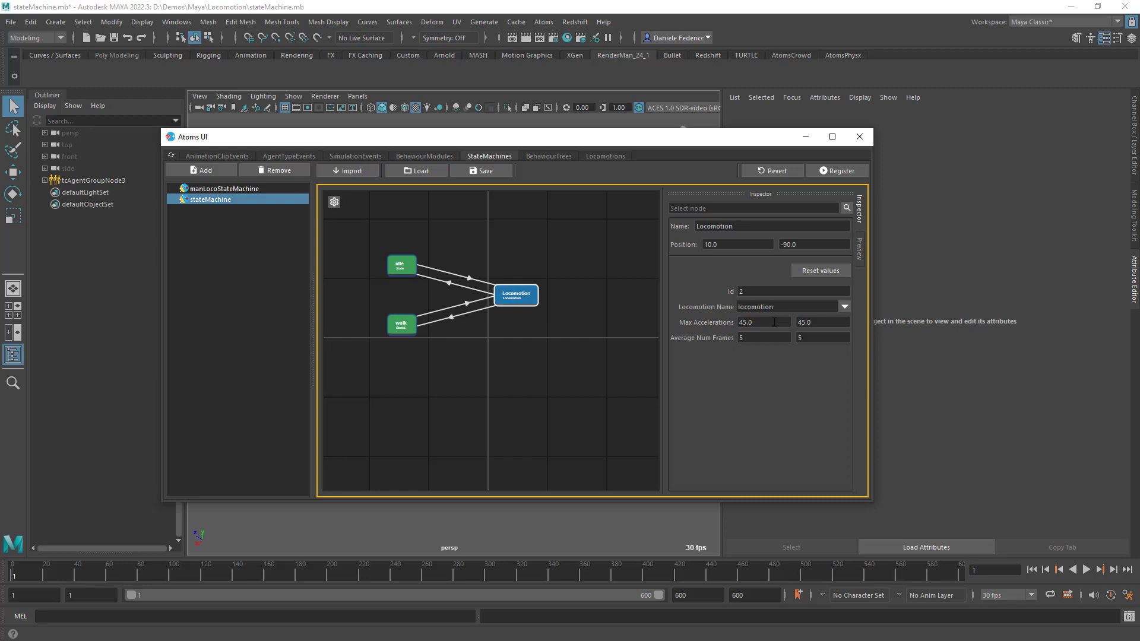
Review the Locomotion node's Max Accelerations and Average Num Frames settings and register the state machine.
{"action": "left_click_drag", "start_coordinate": [638, 139], "coordinate": [600, 101]}
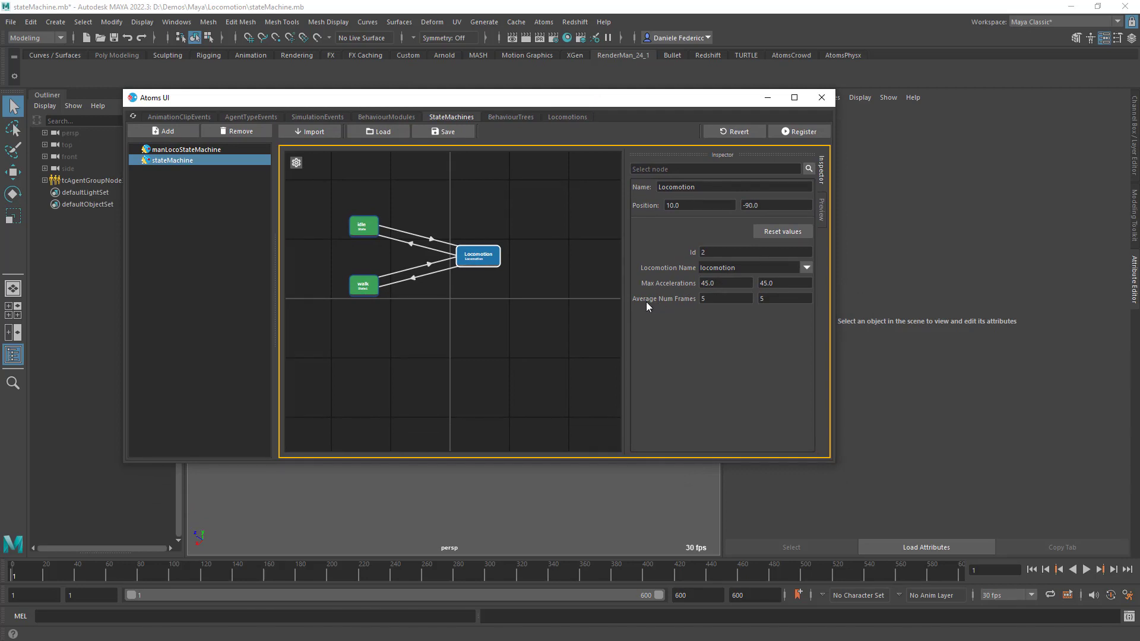
{"action": "left_click", "coordinate": [710, 300]}
{"action": "left_click", "coordinate": [712, 283]}
{"action": "left_click", "coordinate": [782, 283]}
{"action": "left_click", "coordinate": [800, 131]}
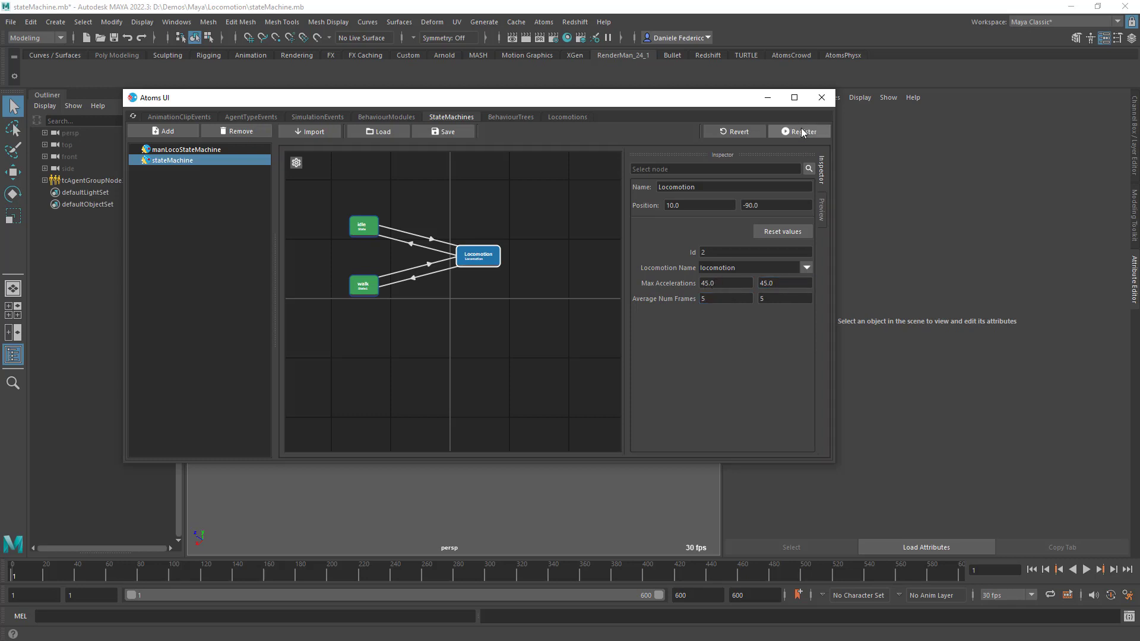
{"action": "left_click", "coordinate": [371, 233]}
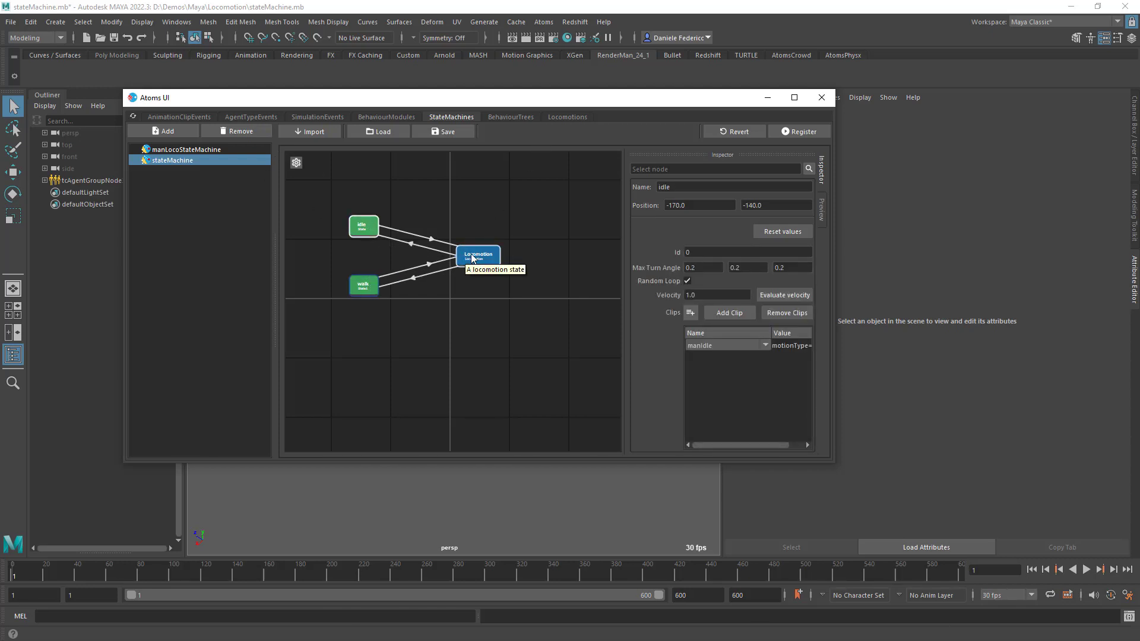
Set the man agent type's State Machine to stateMachine, register the agent type and close the Atoms UI.
{"action": "left_click", "coordinate": [250, 117]}
{"action": "left_click", "coordinate": [173, 149]}
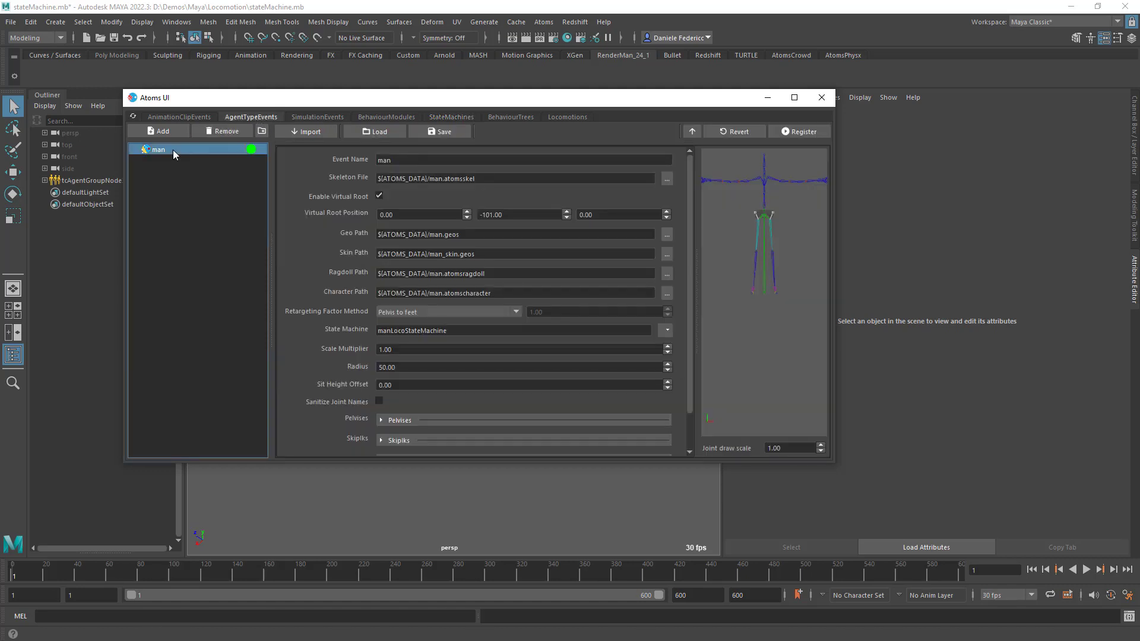
{"action": "left_click", "coordinate": [667, 330]}
{"action": "left_click", "coordinate": [712, 354]}
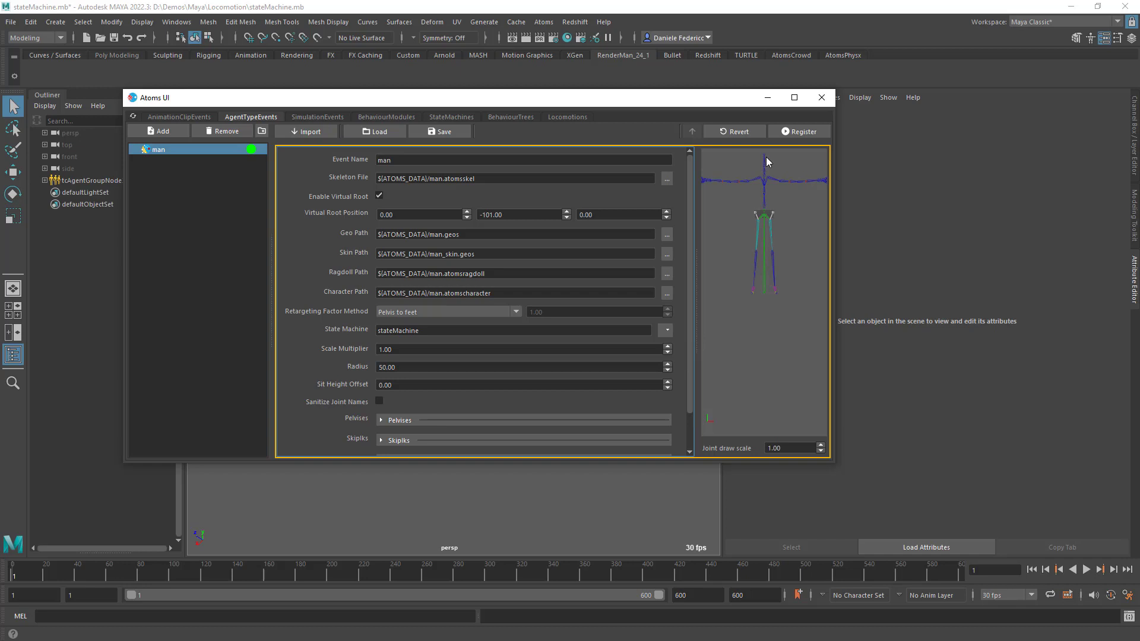
{"action": "left_click", "coordinate": [799, 132]}
{"action": "left_click", "coordinate": [452, 117]}
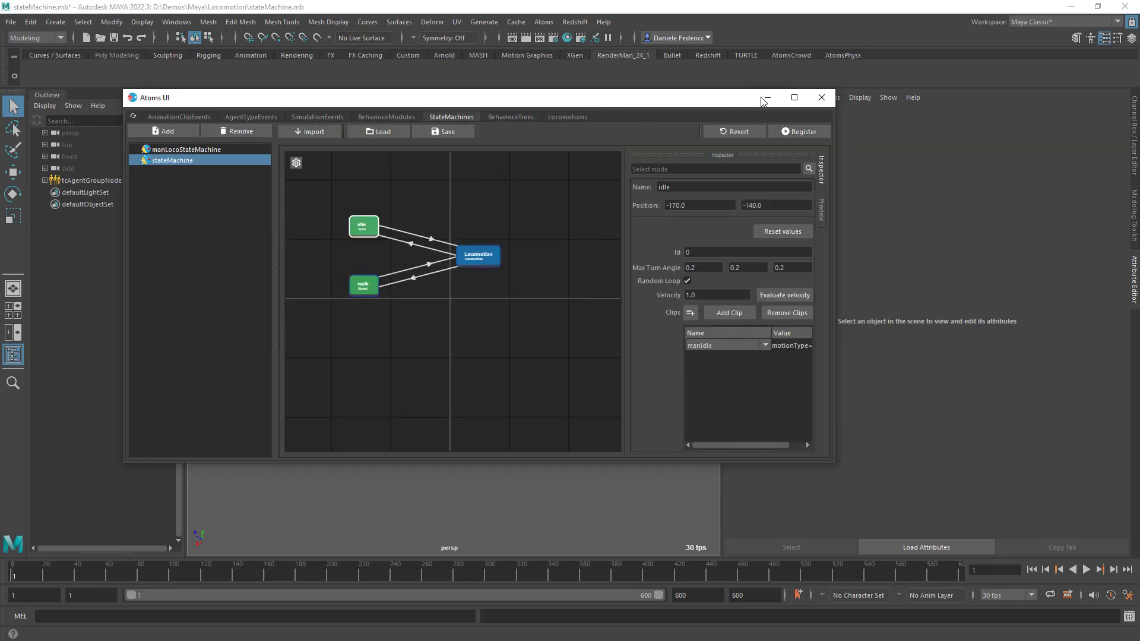
{"action": "left_click", "coordinate": [821, 97]}
Add a stateMachine behaviour module to the agent group tcAgentGroupNode3.
{"action": "left_click", "coordinate": [106, 181]}
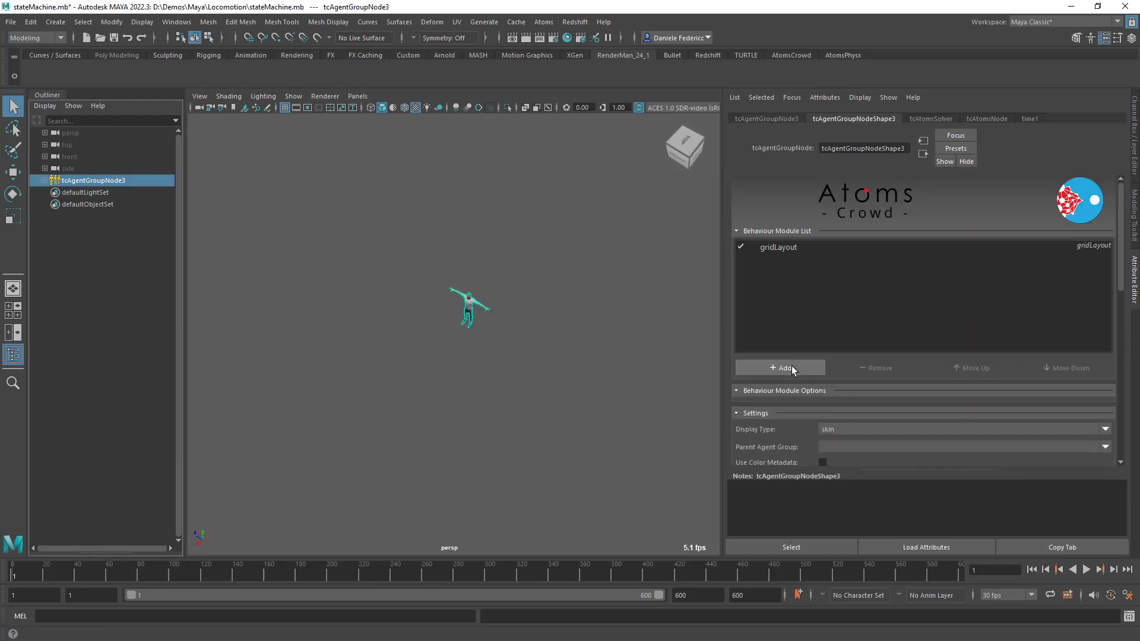
{"action": "left_click", "coordinate": [792, 366]}
{"action": "type", "text": "stateMachine"}
{"action": "key", "text": "Return"}
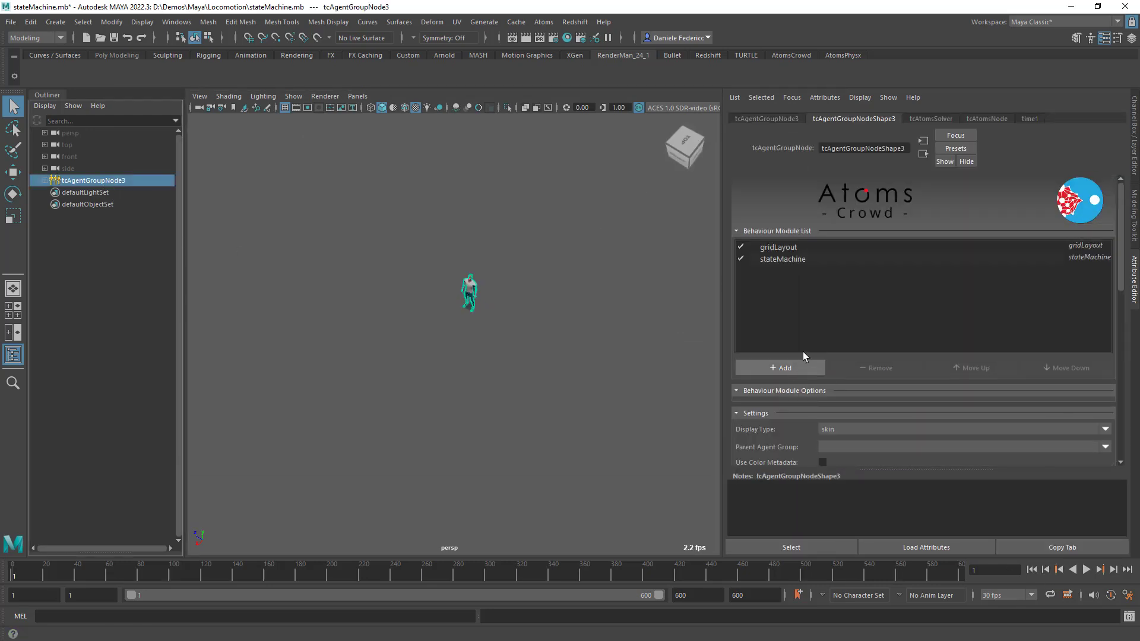
Play the simulation to check the agent's default state animation, and rewind to the first frame.
{"action": "left_click", "coordinate": [1086, 570]}
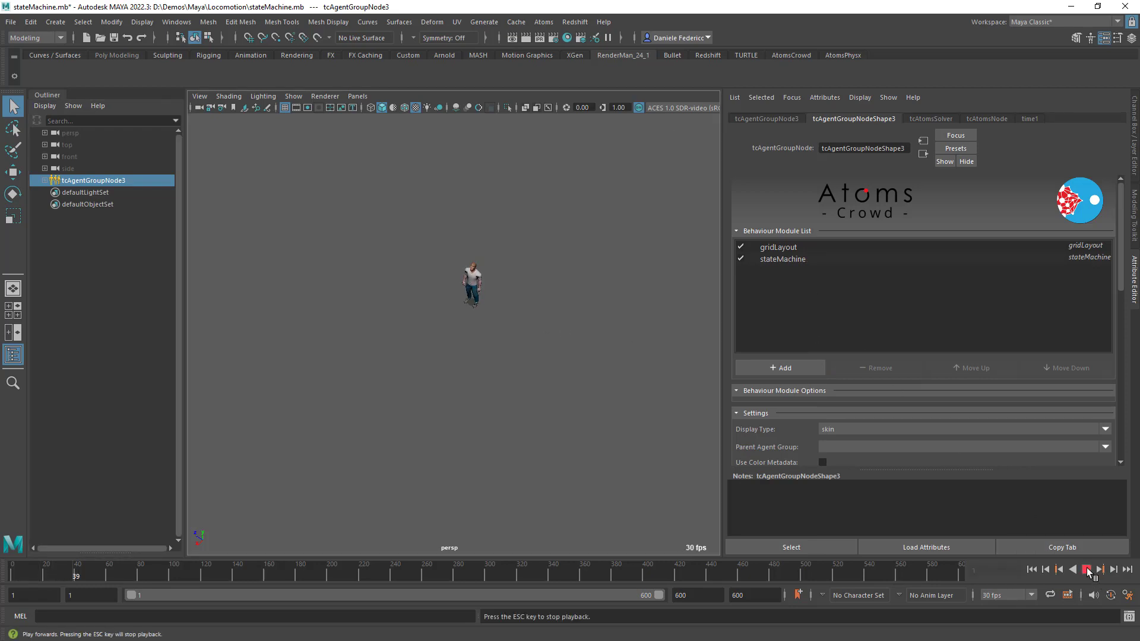
{"action": "left_click", "coordinate": [1086, 569]}
{"action": "left_click", "coordinate": [1032, 569]}
Reopen the Atoms UI to check the ids of the idle and walk states, and close it again.
{"action": "left_click", "coordinate": [543, 22]}
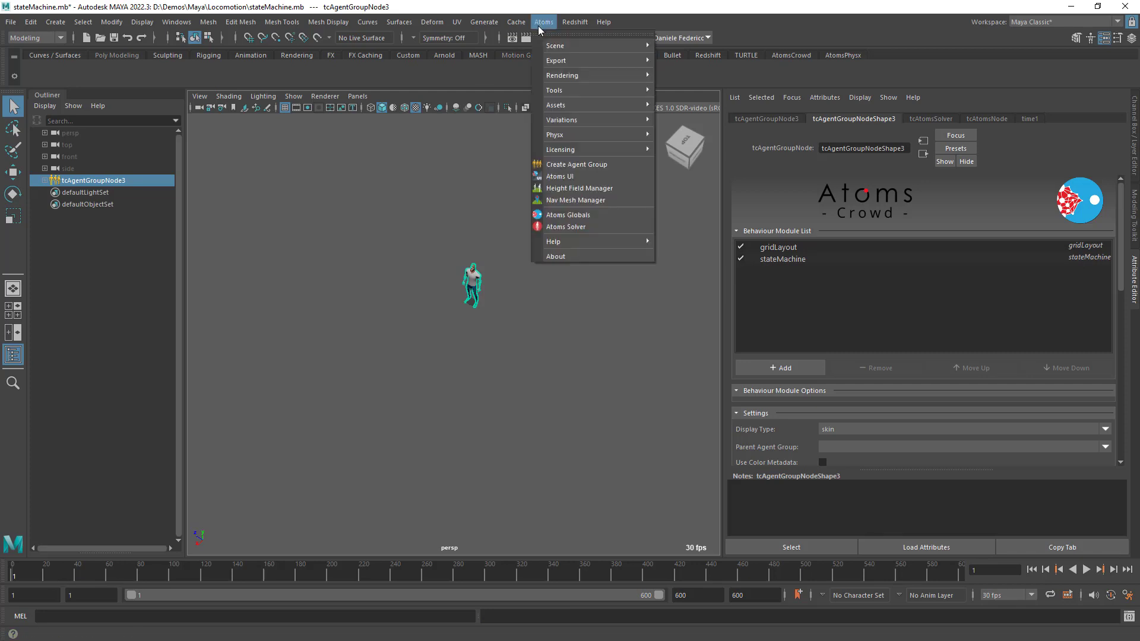
{"action": "left_click", "coordinate": [564, 177]}
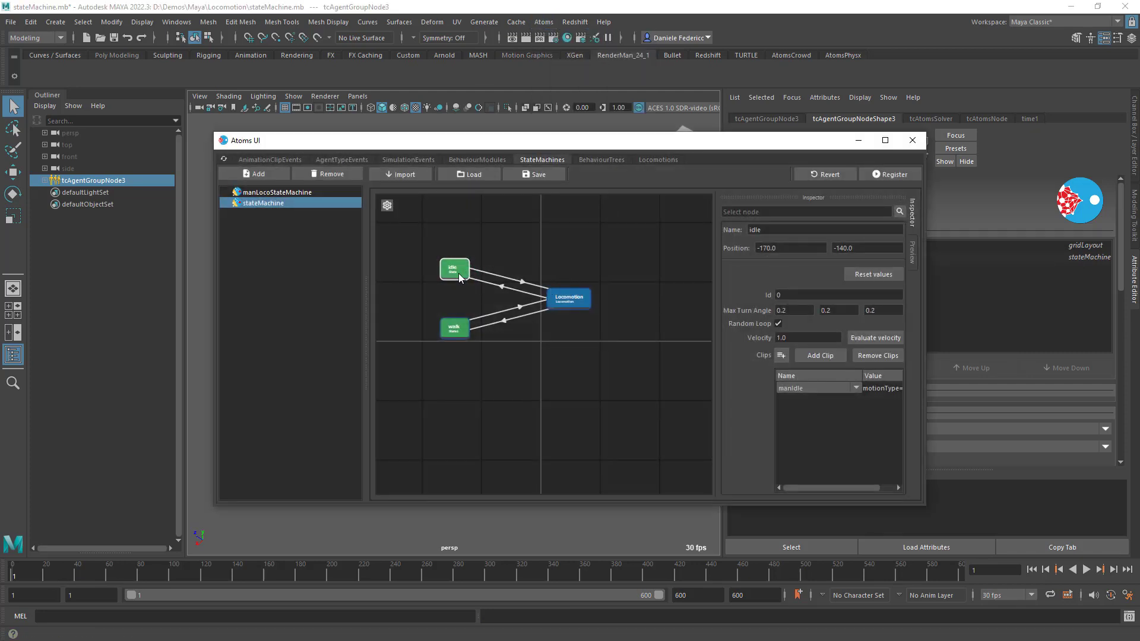
{"action": "left_click", "coordinate": [450, 330]}
{"action": "left_click", "coordinate": [870, 144]}
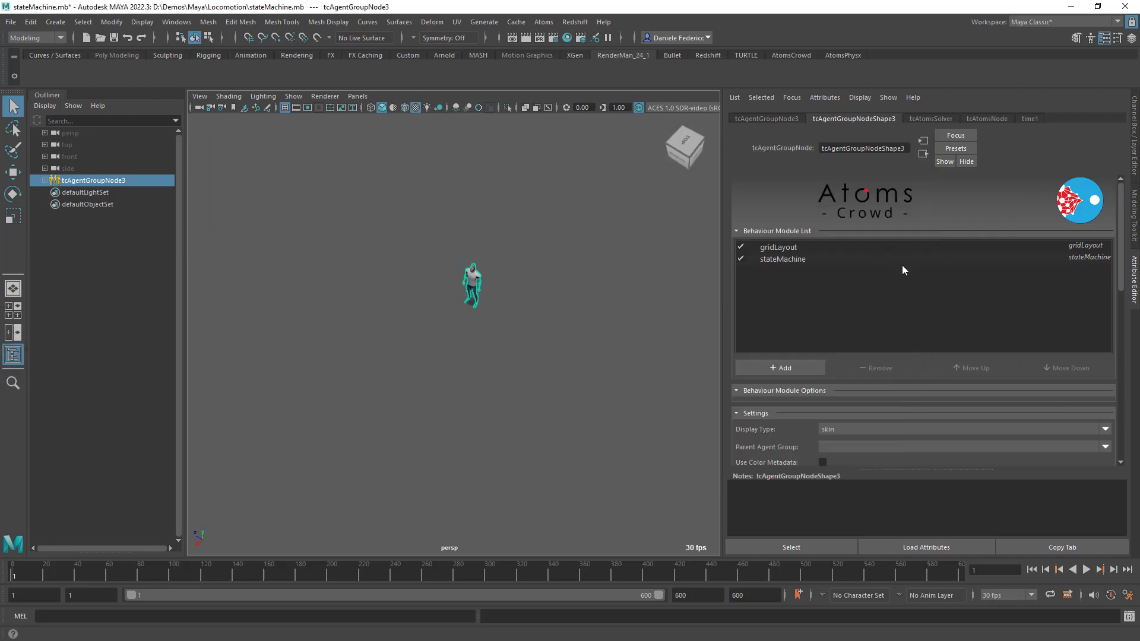
Set the stateMachine module's State to 1 and play the simulation from the first frame to check the agent's motion.
{"action": "left_click", "coordinate": [789, 256]}
{"action": "scroll", "coordinate": [891, 419], "scroll_direction": "down", "scroll_amount": 3}
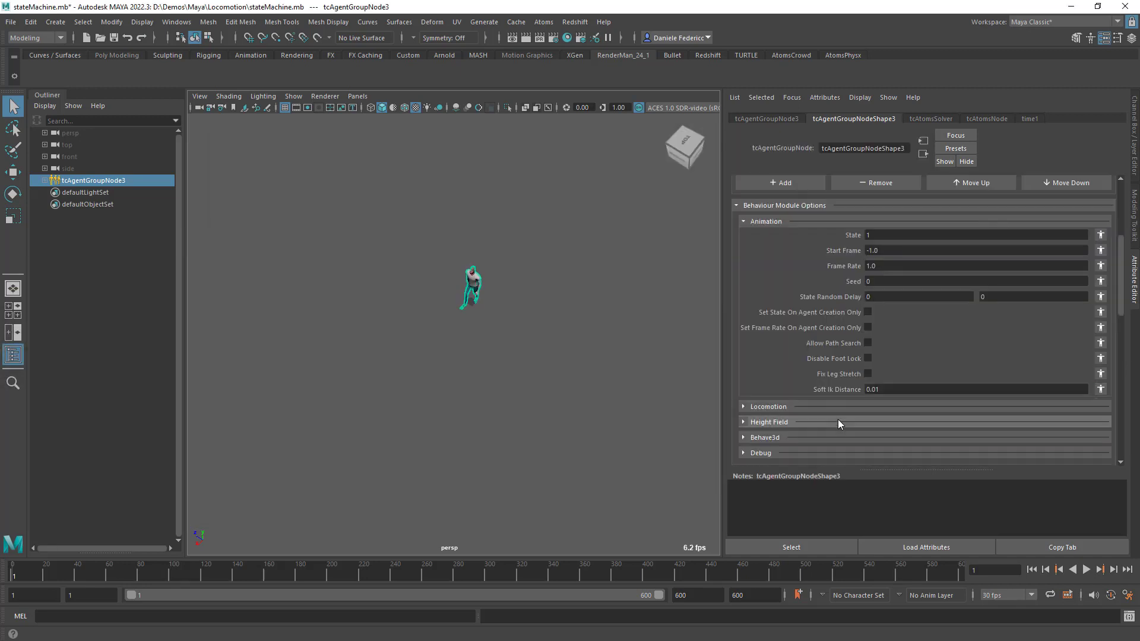
{"action": "left_click", "coordinate": [1085, 570]}
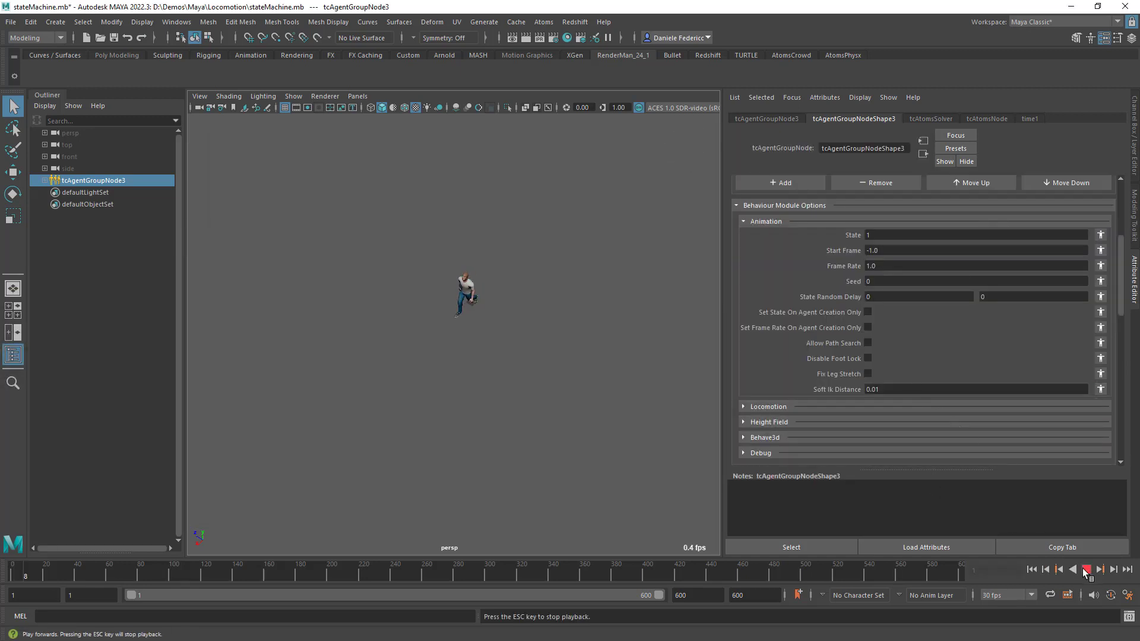
{"action": "left_click", "coordinate": [1085, 570]}
{"action": "left_click", "coordinate": [1033, 569]}
Set the stateMachine module's State to 2 and play the simulation from the first frame to check the agent's motion.
{"action": "double_click", "coordinate": [868, 234]}
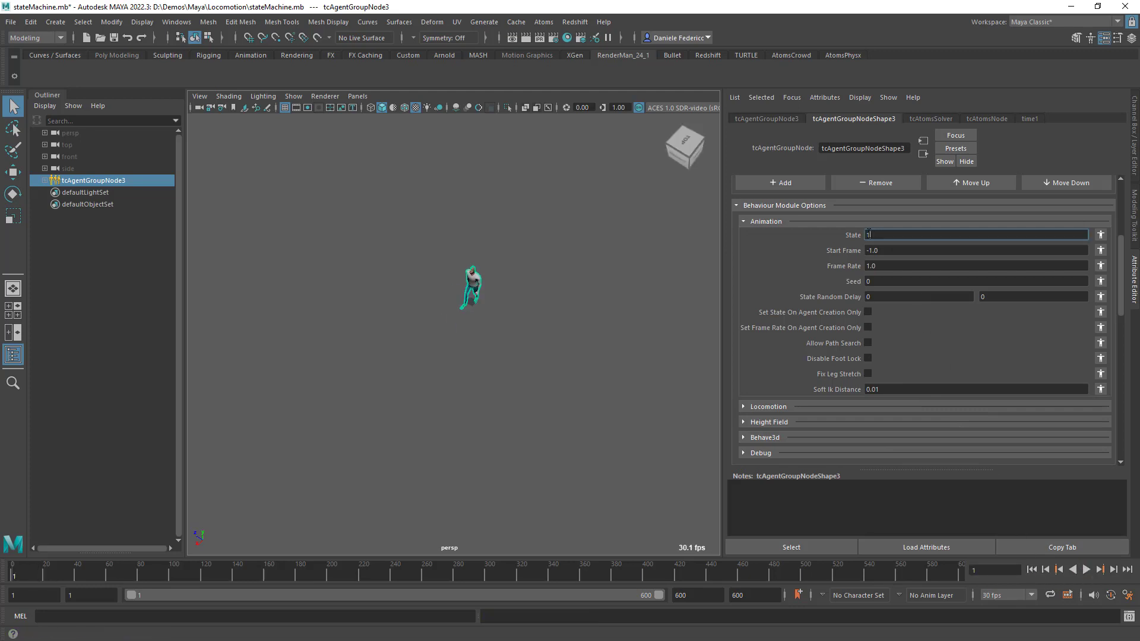
{"action": "type", "text": "2"}
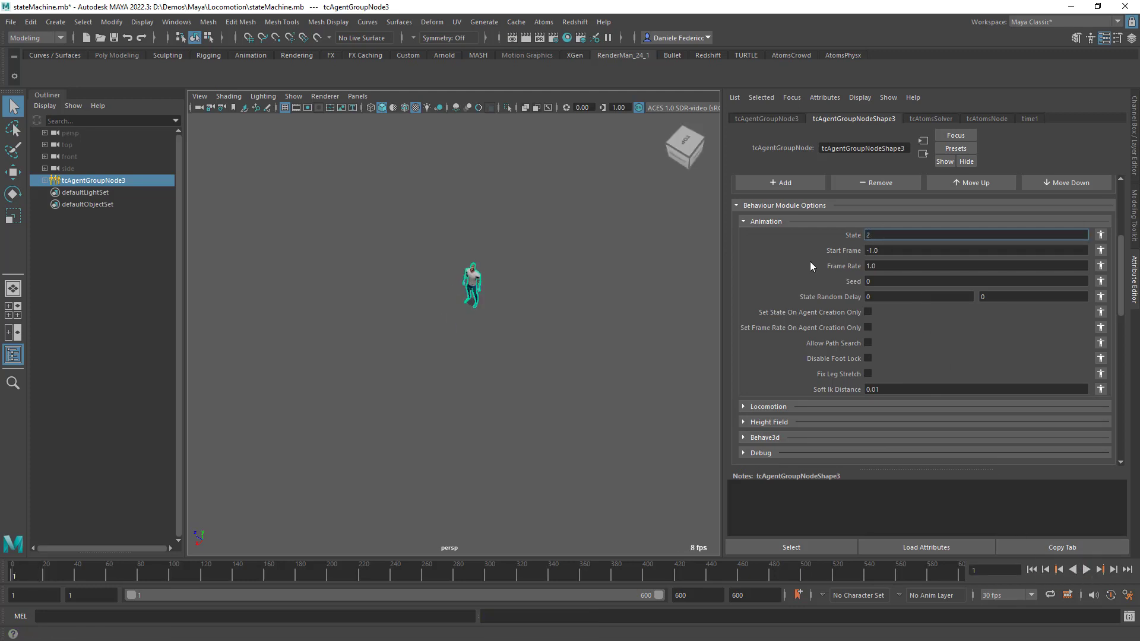
{"action": "scroll", "coordinate": [810, 262], "scroll_direction": "up", "scroll_amount": 5}
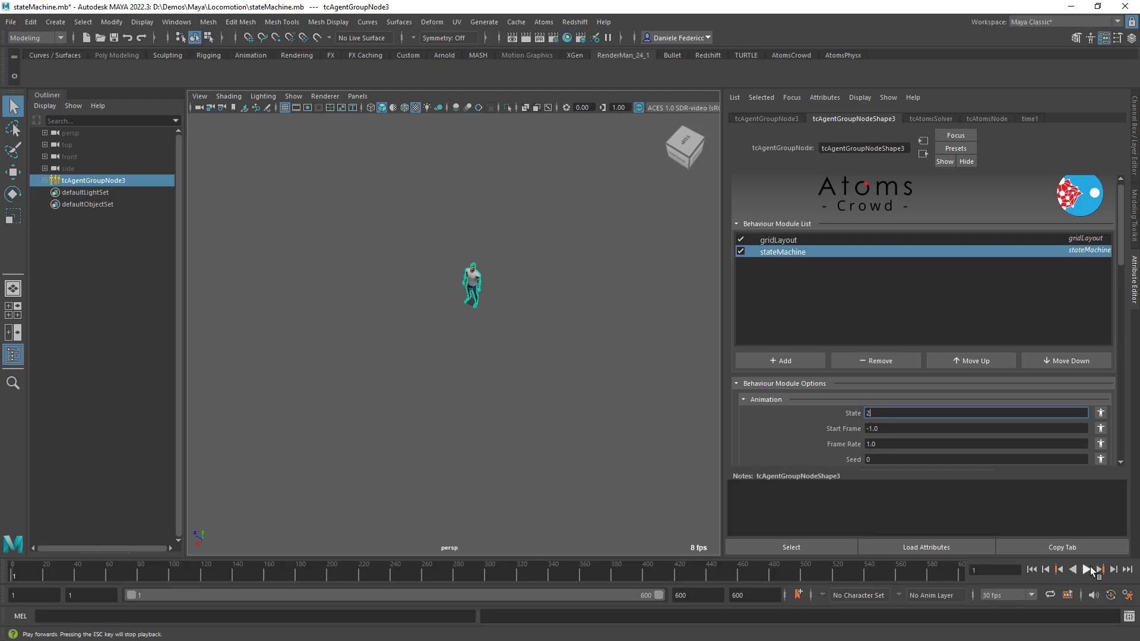
{"action": "left_click", "coordinate": [1087, 570]}
{"action": "left_click", "coordinate": [1087, 570]}
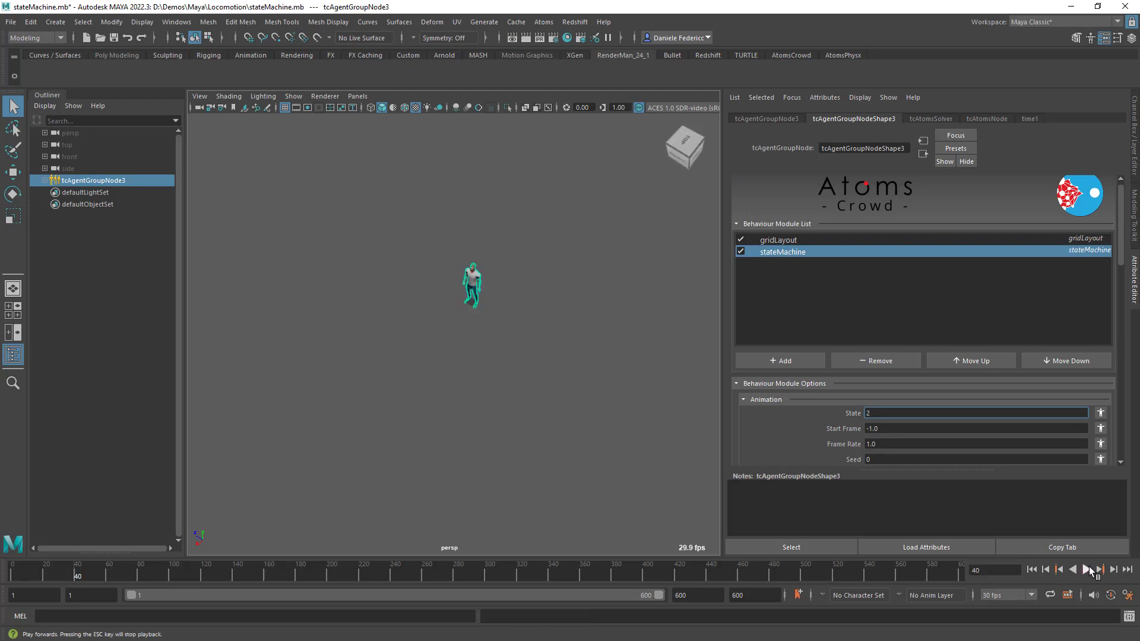
{"action": "left_click", "coordinate": [1032, 570]}
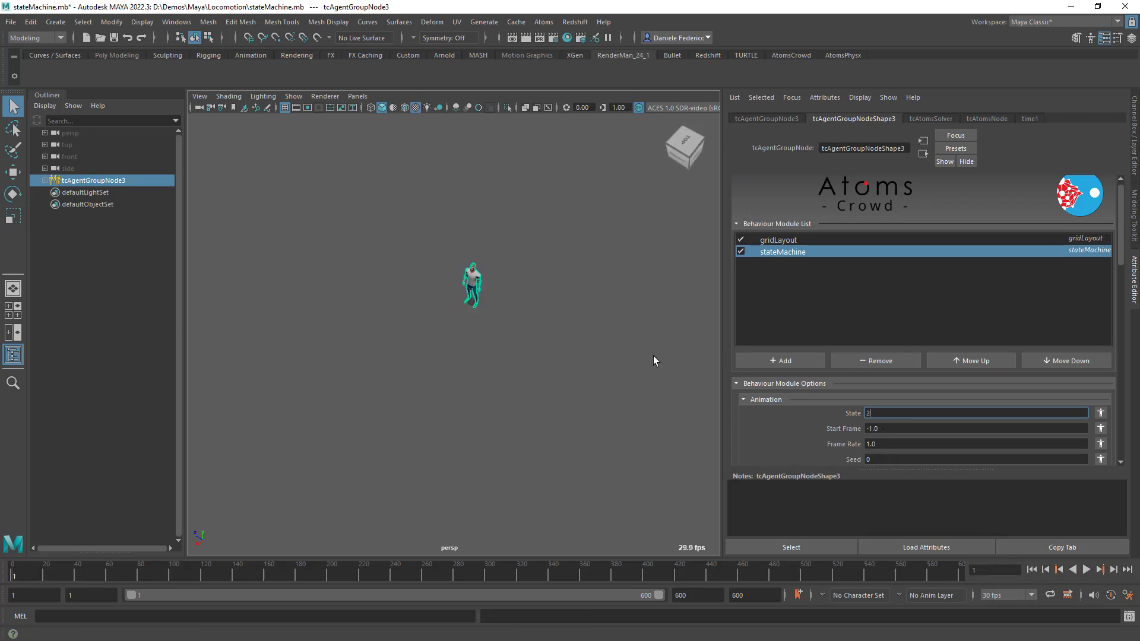
{"action": "left_click", "coordinate": [1087, 569]}
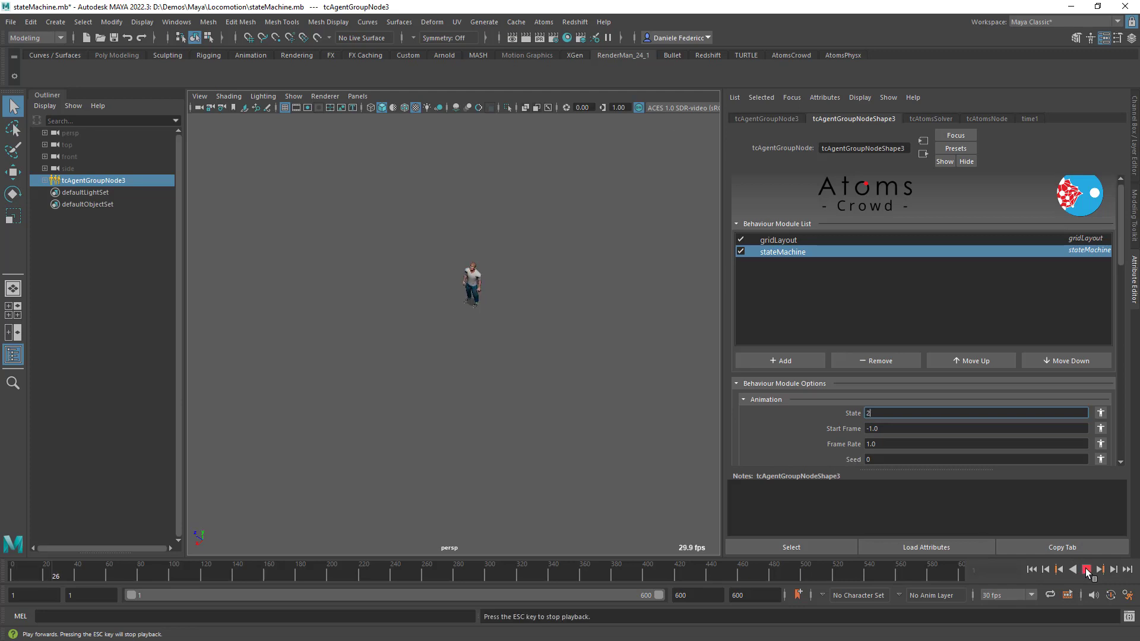
{"action": "left_click", "coordinate": [1087, 570]}
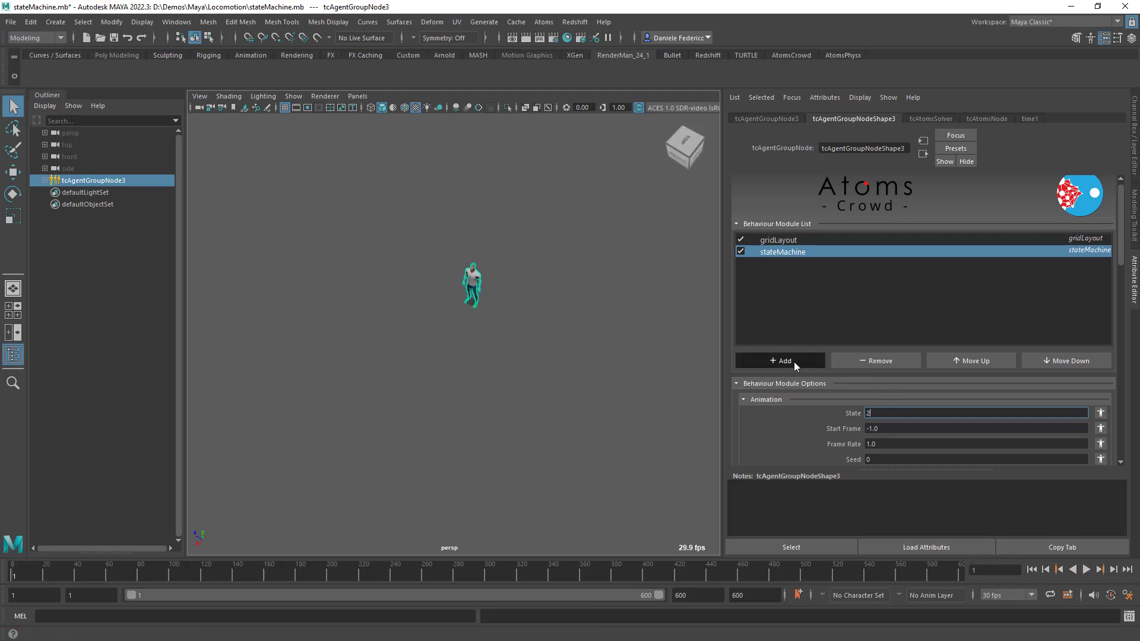
Add an addMetadata behaviour module to the agent group and show its options.
{"action": "left_click", "coordinate": [793, 360]}
{"action": "type", "text": "add;e"}
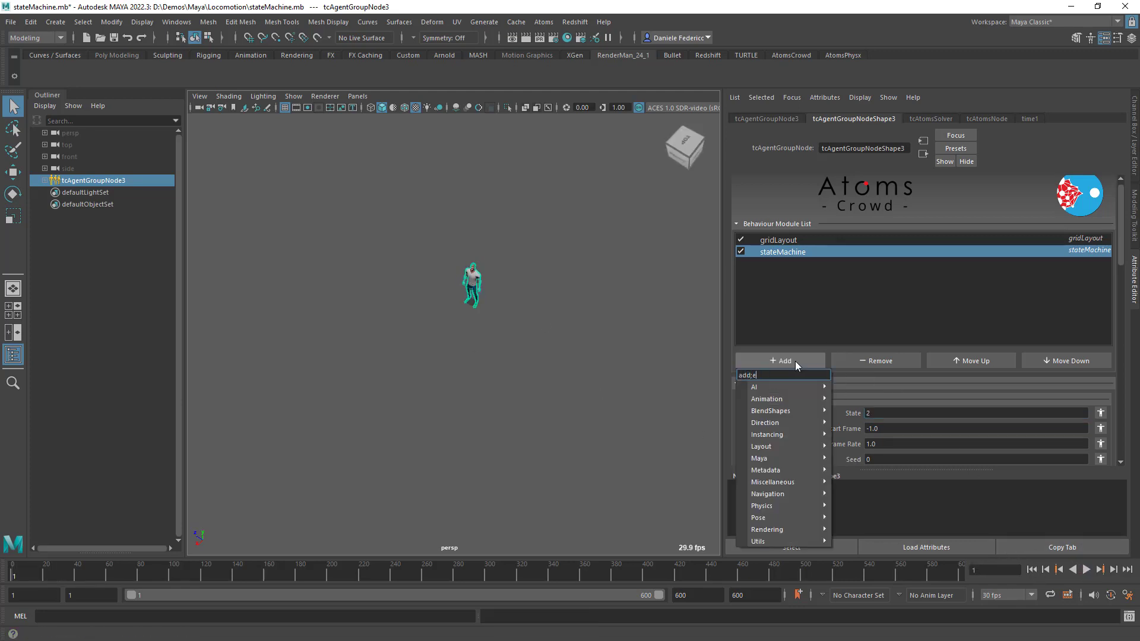
{"action": "key", "text": "BackSpace"}
{"action": "key", "text": "BackSpace"}
{"action": "type", "text": "me"}
{"action": "key", "text": "Return"}
{"action": "left_click", "coordinate": [791, 268]}
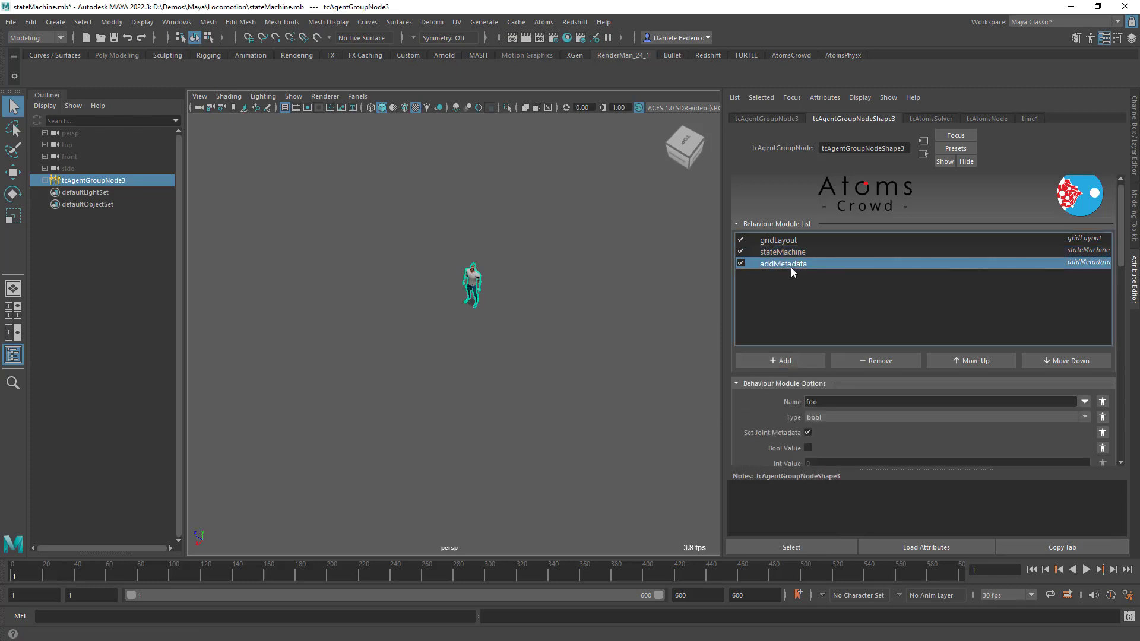
Set the addMetadata module's name to targetLinearVelocity and its type to double.
{"action": "left_click", "coordinate": [1089, 406]}
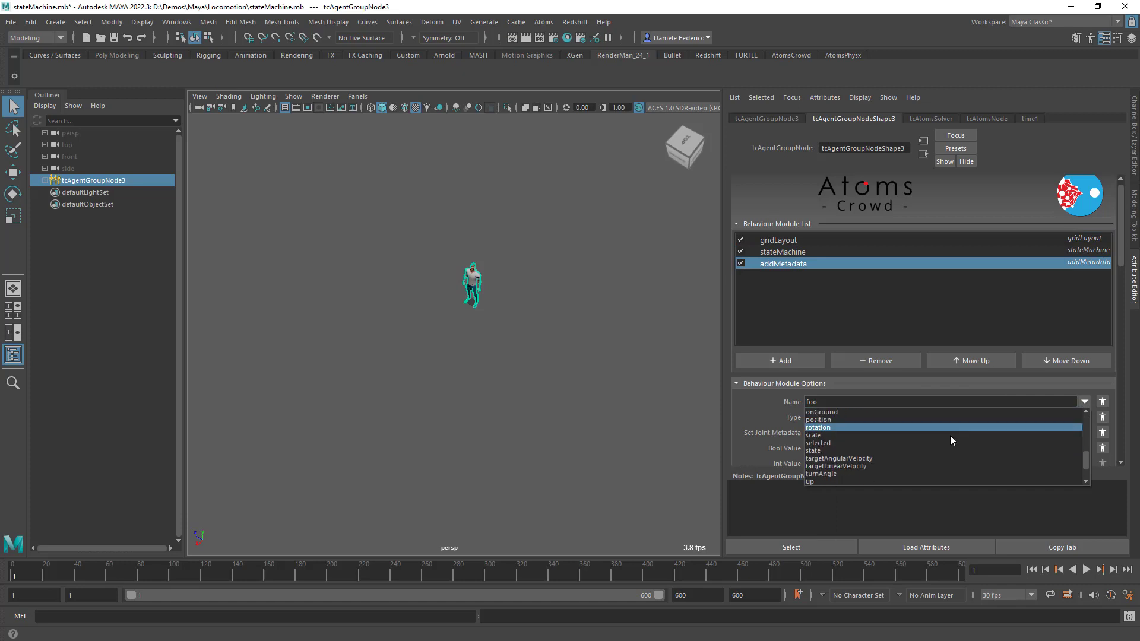
{"action": "left_click", "coordinate": [913, 466]}
{"action": "left_click", "coordinate": [838, 419]}
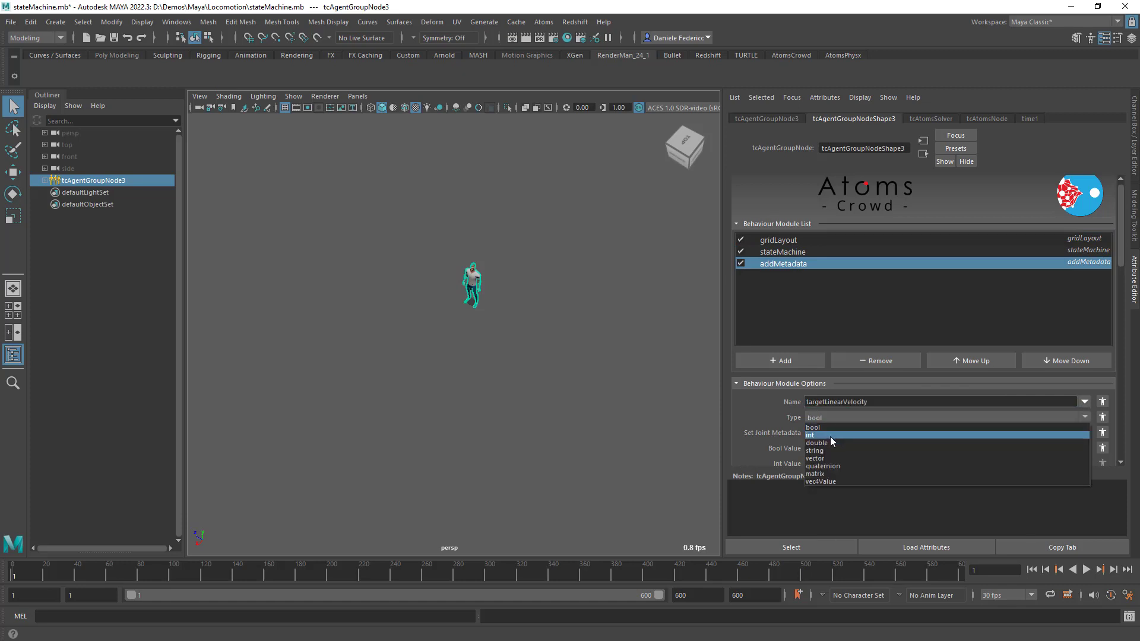
{"action": "left_click", "coordinate": [830, 435]}
{"action": "left_click", "coordinate": [830, 419]}
{"action": "left_click", "coordinate": [818, 443]}
Set the targetLinearVelocity metadata's Double Value to 130 and play the simulation to check the agent's locomotion.
{"action": "scroll", "coordinate": [813, 392], "scroll_direction": "down", "scroll_amount": 3}
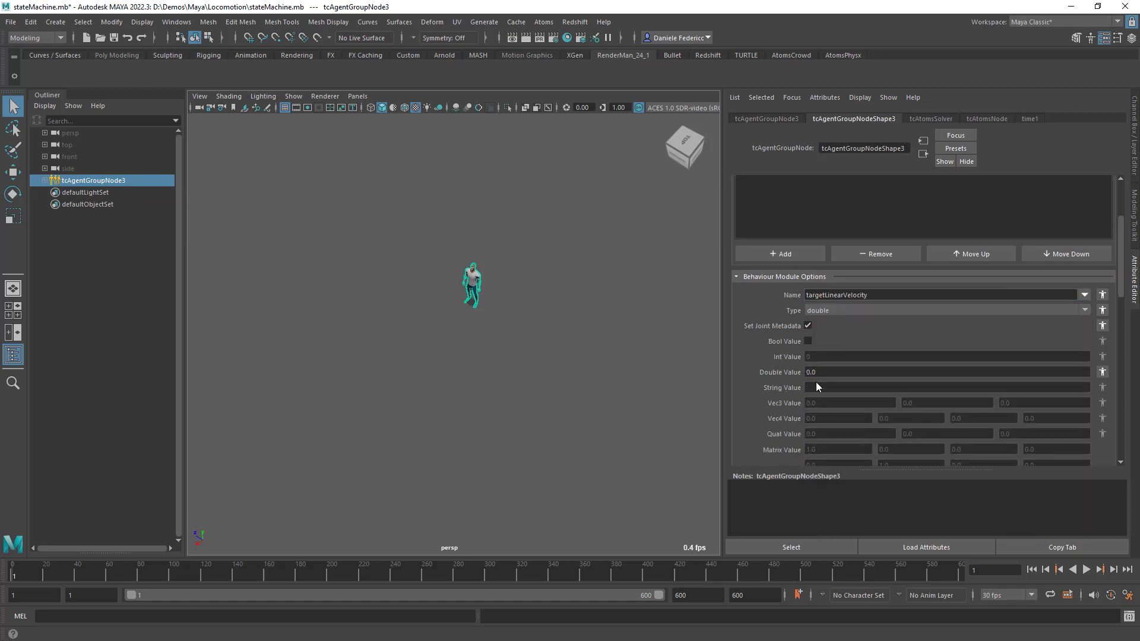
{"action": "left_click", "coordinate": [819, 374]}
{"action": "type", "text": "1"}
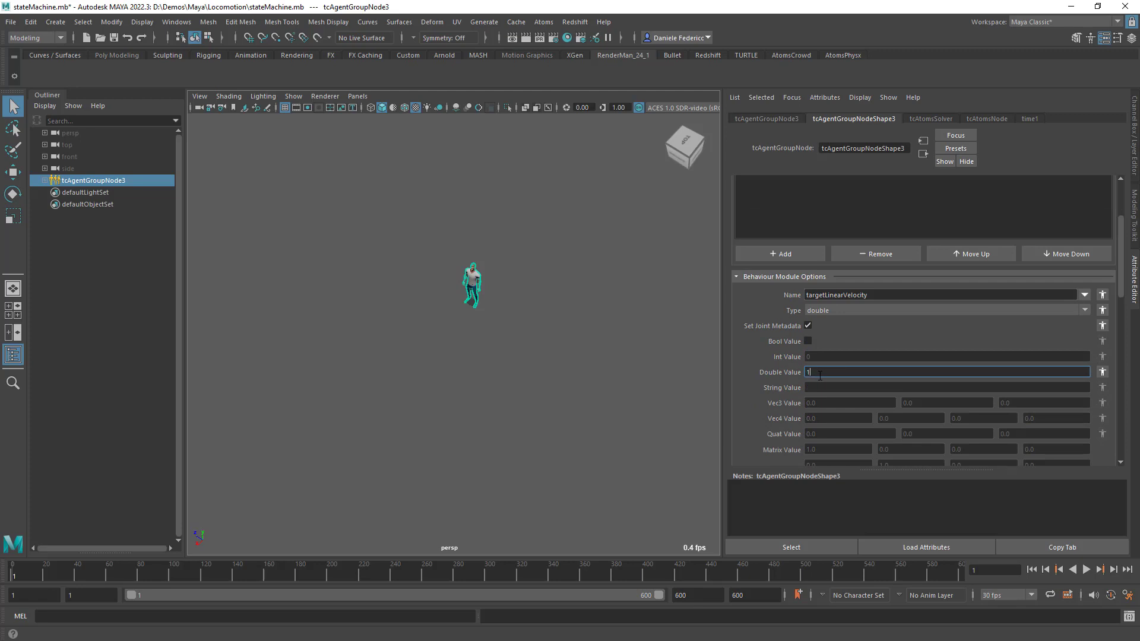
{"action": "type", "text": "32"}
{"action": "key", "text": "BackSpace"}
{"action": "type", "text": "0"}
{"action": "left_click", "coordinate": [1085, 570]}
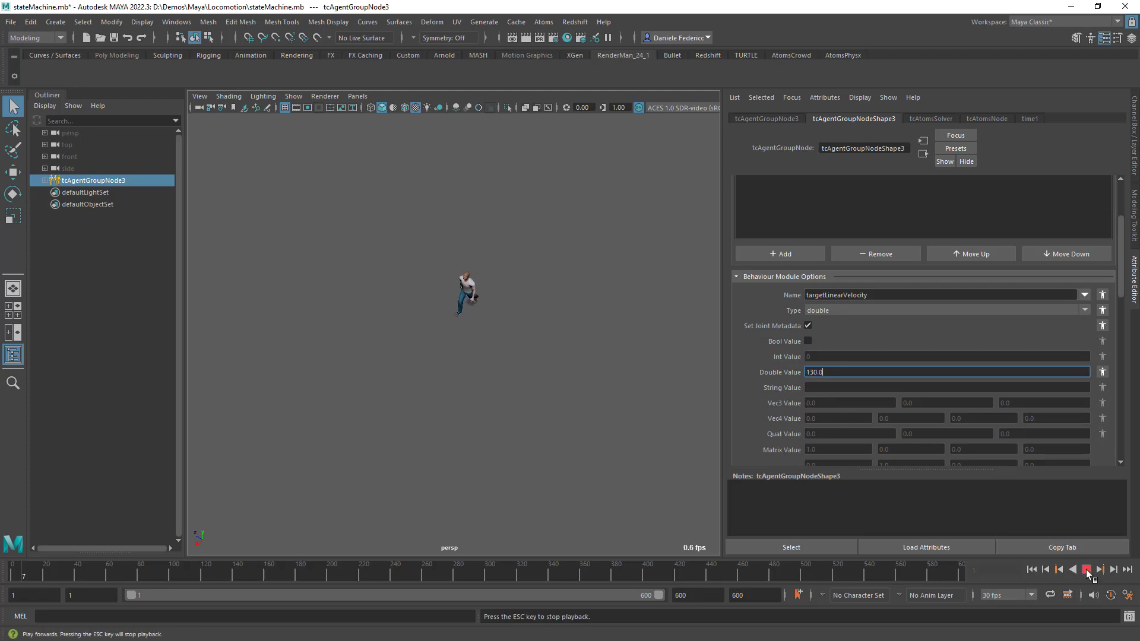
{"action": "left_click", "coordinate": [1086, 570]}
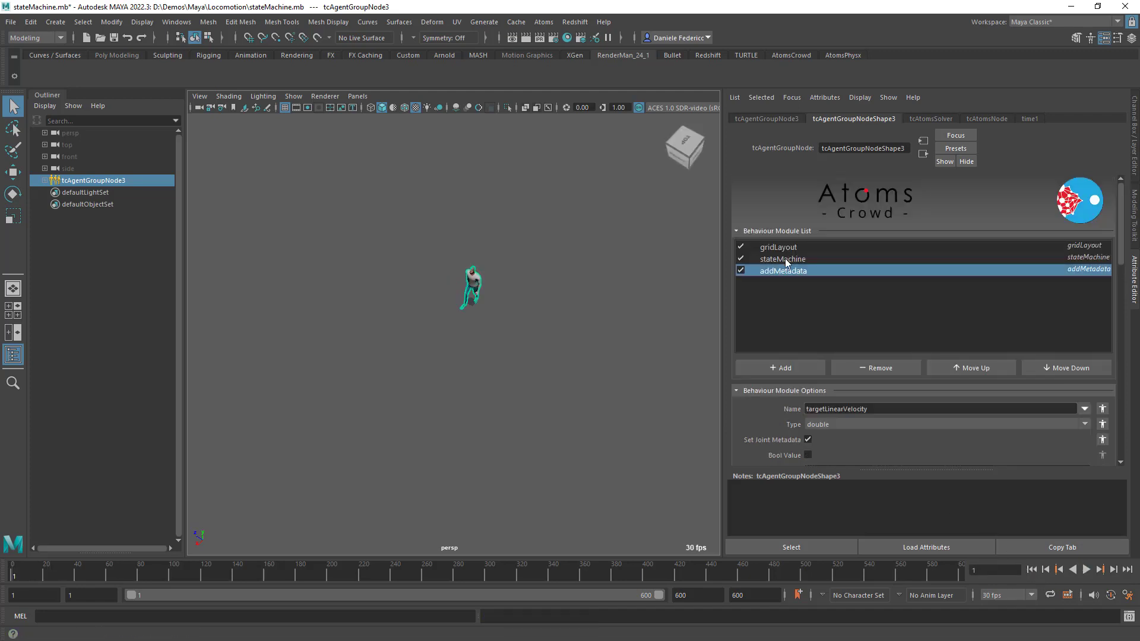
Set the stateMachine module's State to 1 and key it at frames 1 and 60.
{"action": "left_click", "coordinate": [783, 259]}
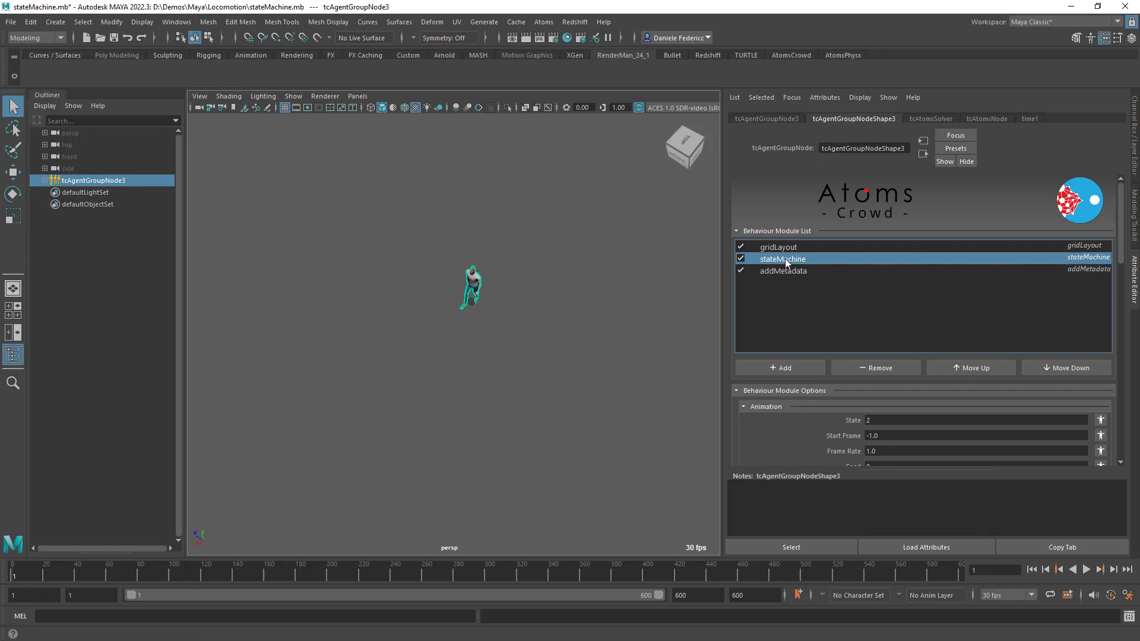
{"action": "left_click", "coordinate": [887, 420]}
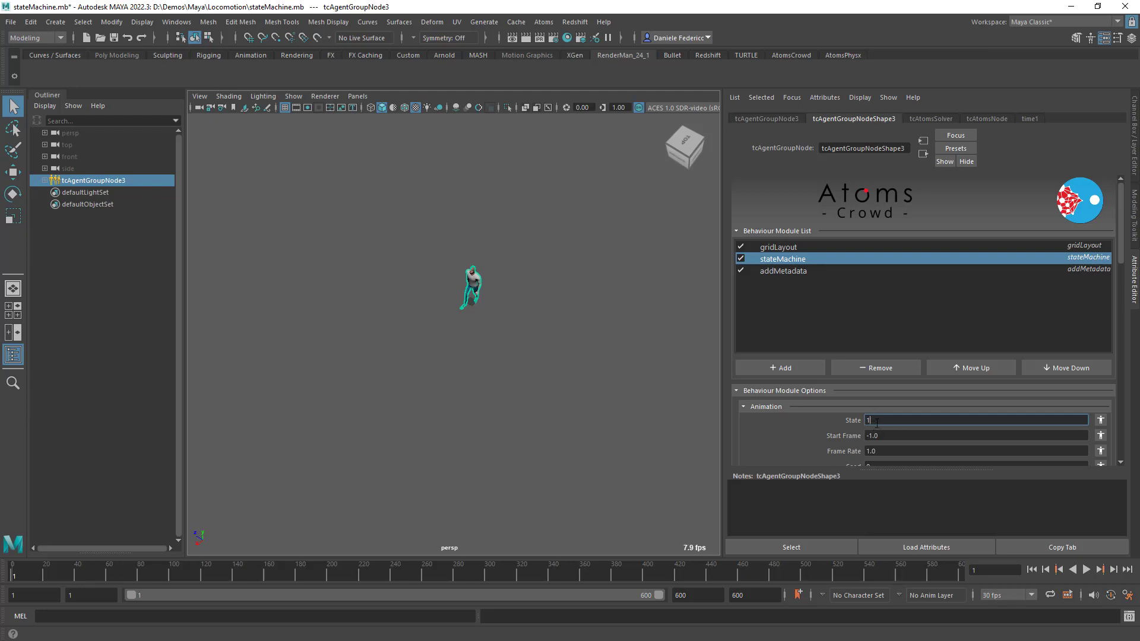
{"action": "type", "text": "1"}
{"action": "right_click", "coordinate": [876, 423]}
{"action": "left_click", "coordinate": [891, 429]}
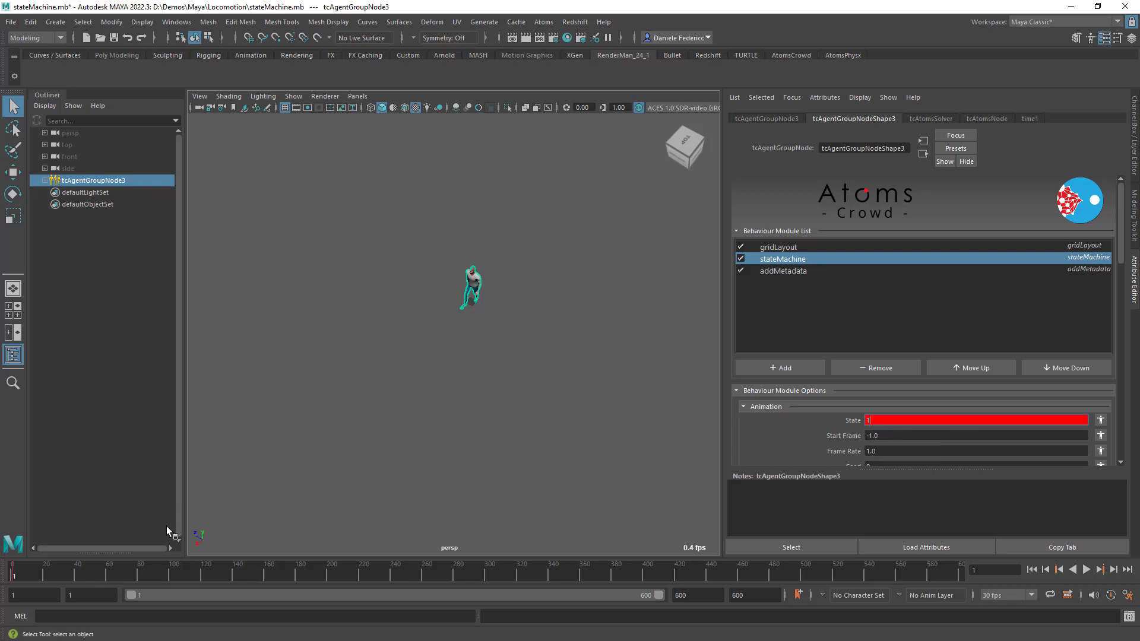
{"action": "left_click", "coordinate": [109, 575]}
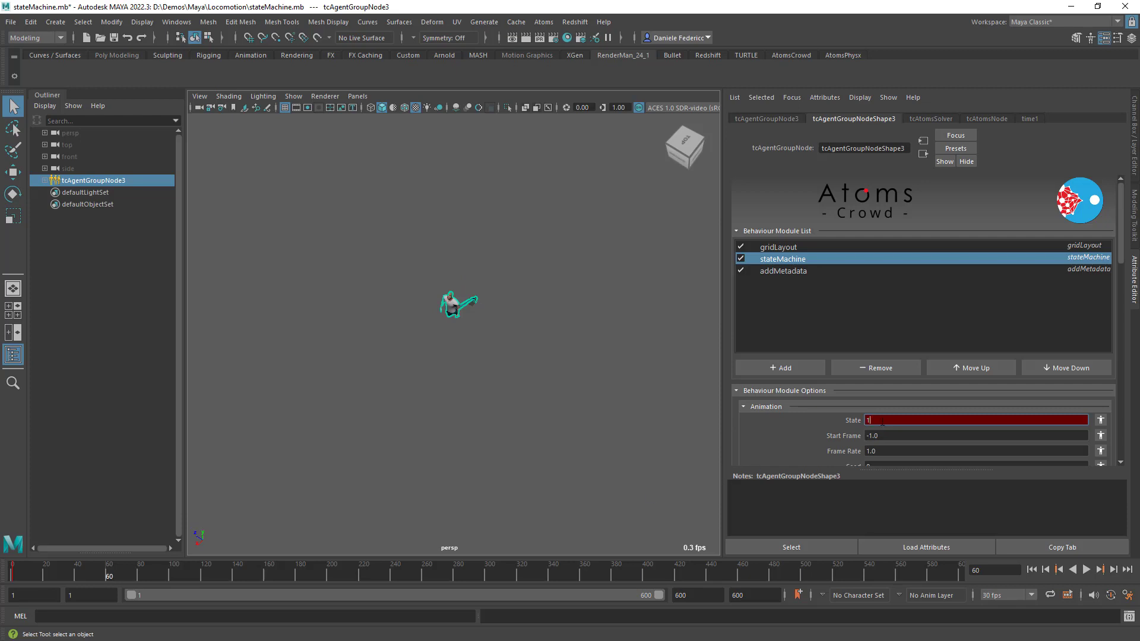
{"action": "right_click", "coordinate": [882, 421]}
{"action": "left_click", "coordinate": [908, 426]}
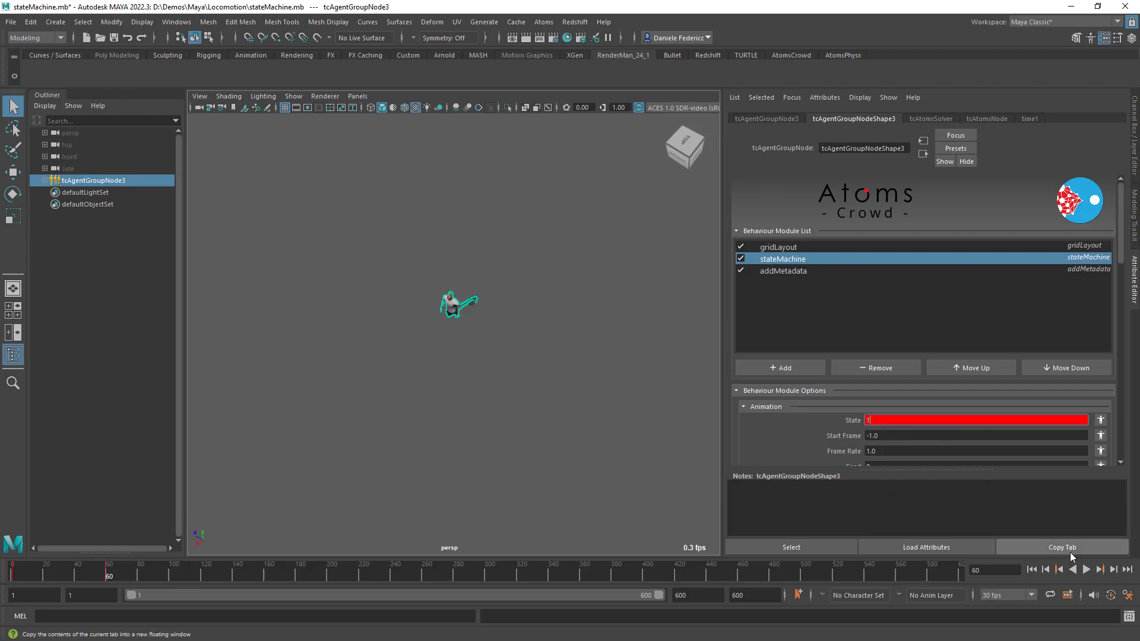
Set the stateMachine module's State to 2 at frame 61 and key it there and at frame 200.
{"action": "key", "text": "alt+period"}
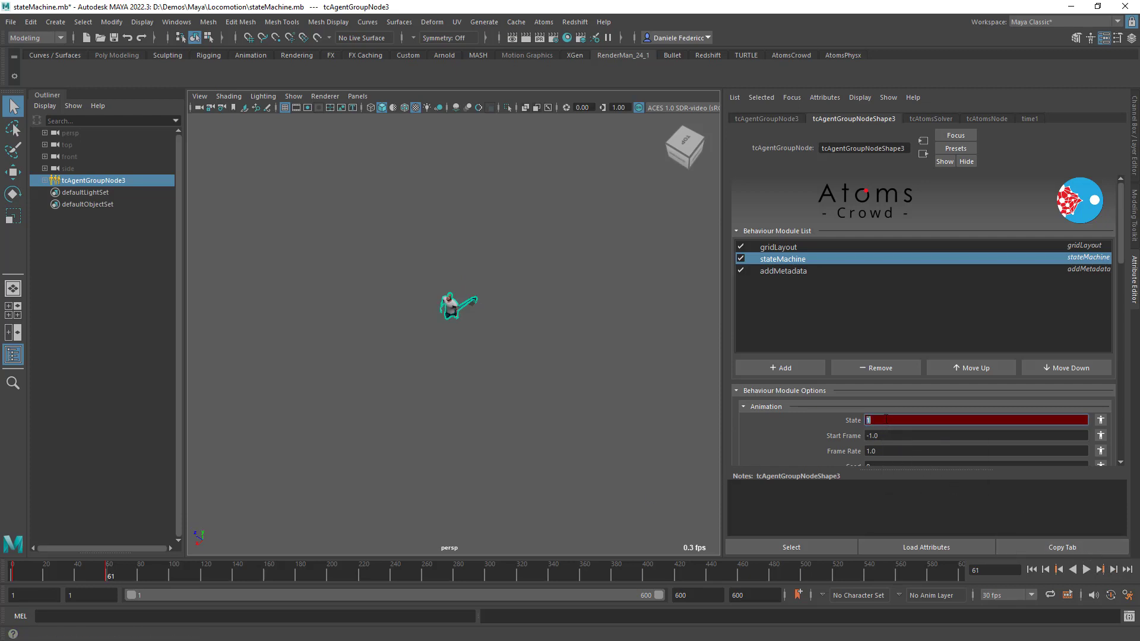
{"action": "right_click", "coordinate": [885, 419]}
{"action": "left_click", "coordinate": [896, 425]}
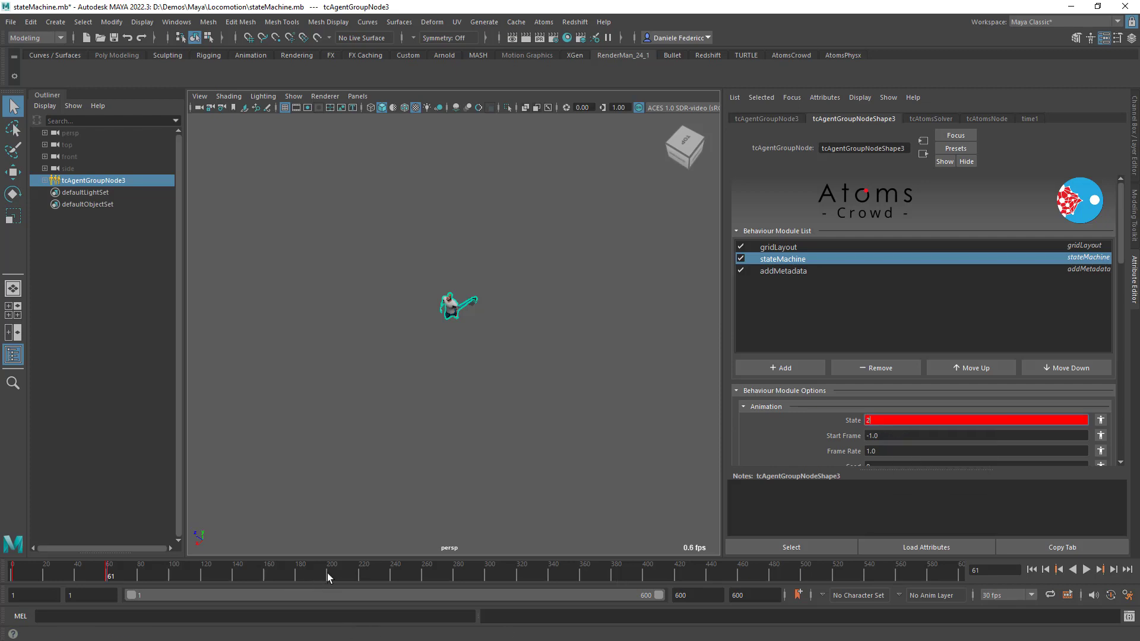
{"action": "left_click", "coordinate": [330, 573]}
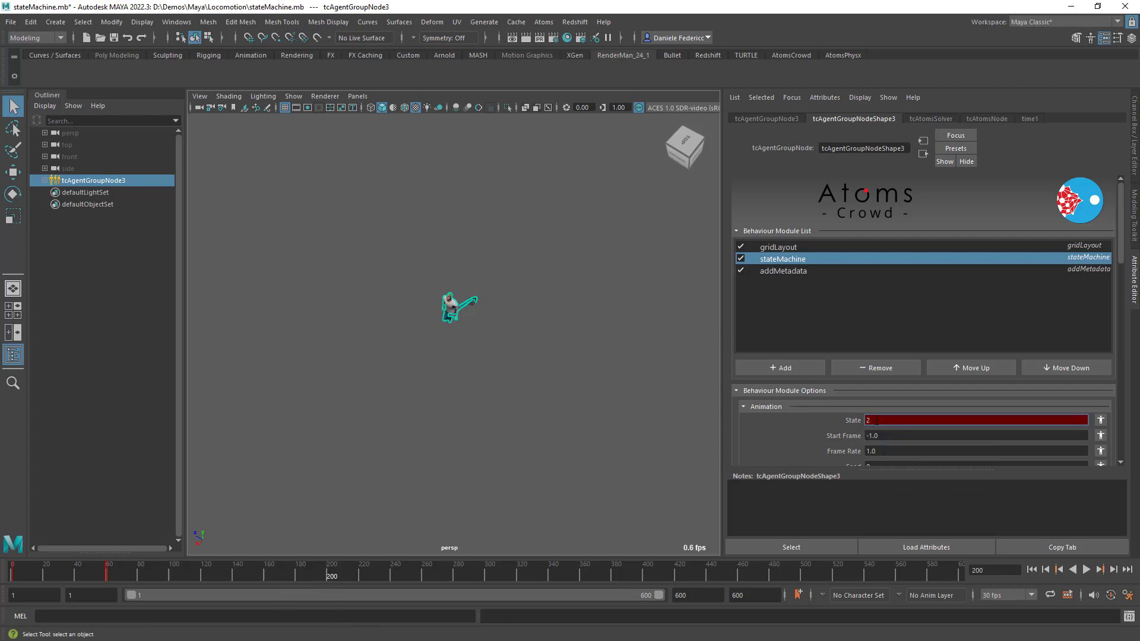
{"action": "right_click", "coordinate": [877, 421]}
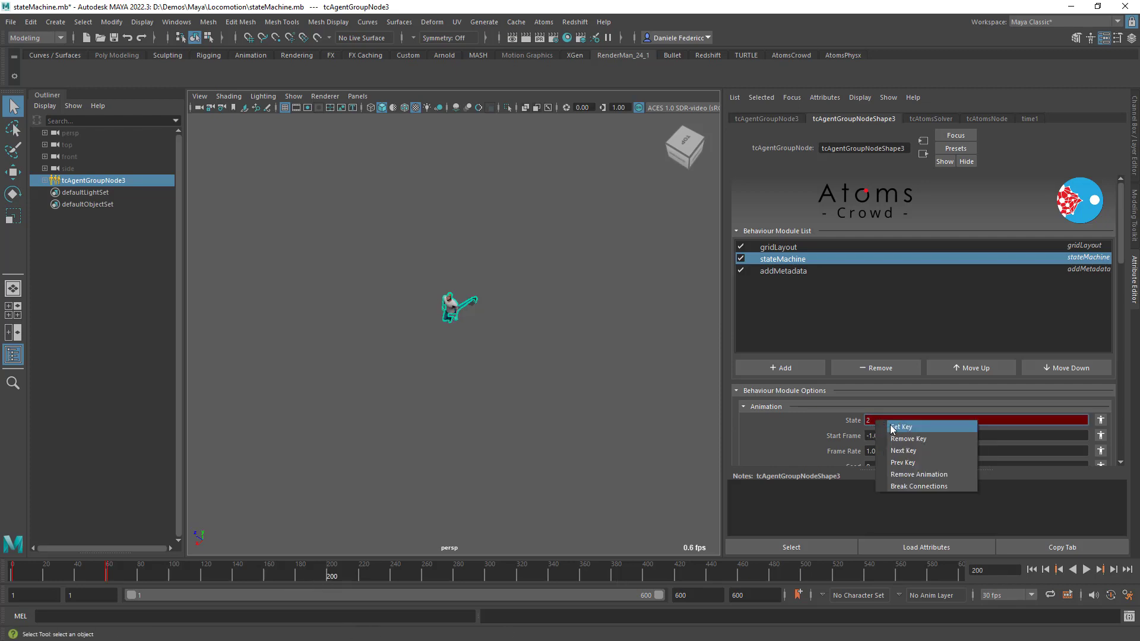
{"action": "left_click", "coordinate": [892, 427]}
Key the stateMachine module's State at 0 on frame 201.
{"action": "left_click", "coordinate": [1114, 569]}
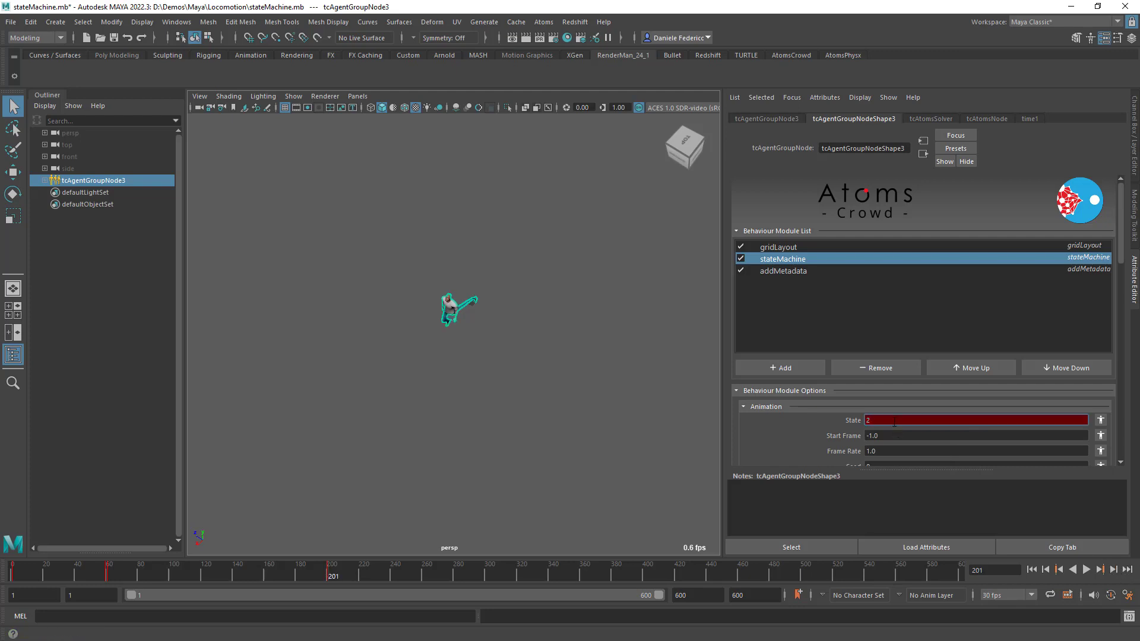
{"action": "right_click", "coordinate": [895, 422]}
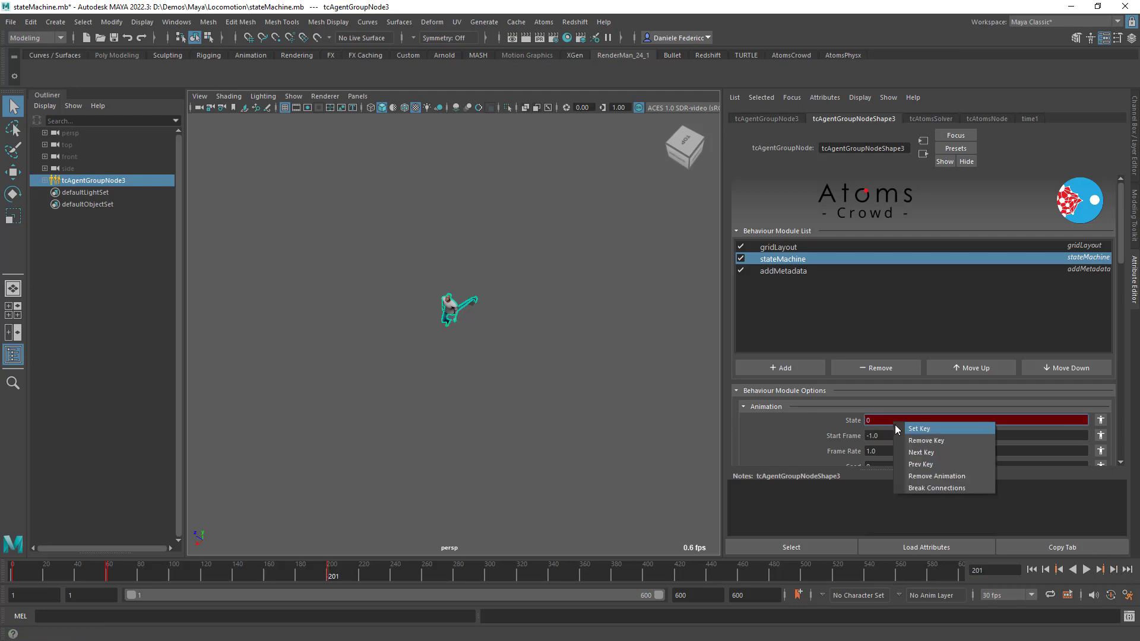
{"action": "left_click", "coordinate": [896, 427]}
Key the addMetadata module's Double Value of 130 at frame 141.
{"action": "left_click", "coordinate": [777, 271]}
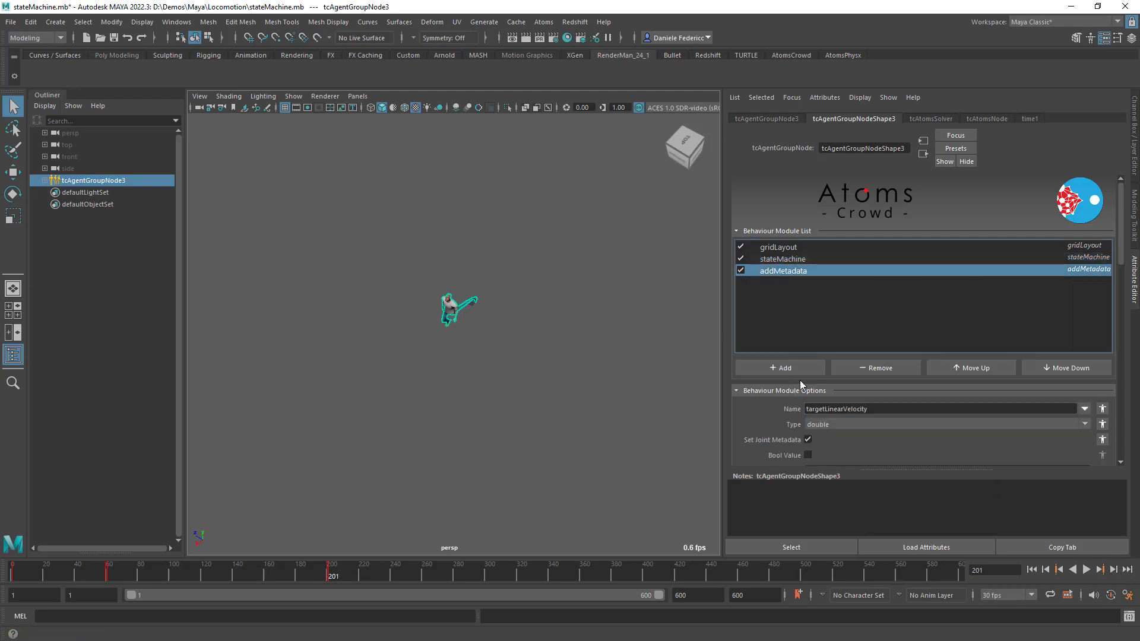
{"action": "scroll", "coordinate": [775, 400], "scroll_direction": "down", "scroll_amount": 3}
{"action": "scroll", "coordinate": [796, 380], "scroll_direction": "up", "scroll_amount": 2}
{"action": "scroll", "coordinate": [796, 383], "scroll_direction": "down", "scroll_amount": 1}
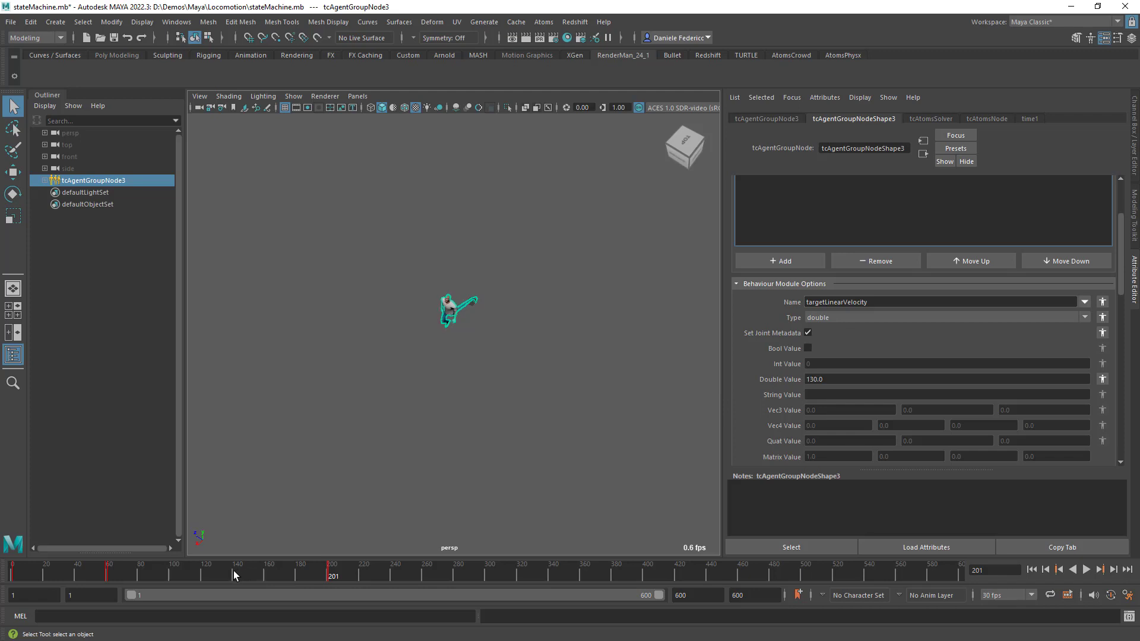
{"action": "right_click", "coordinate": [830, 381]}
{"action": "left_click", "coordinate": [846, 401]}
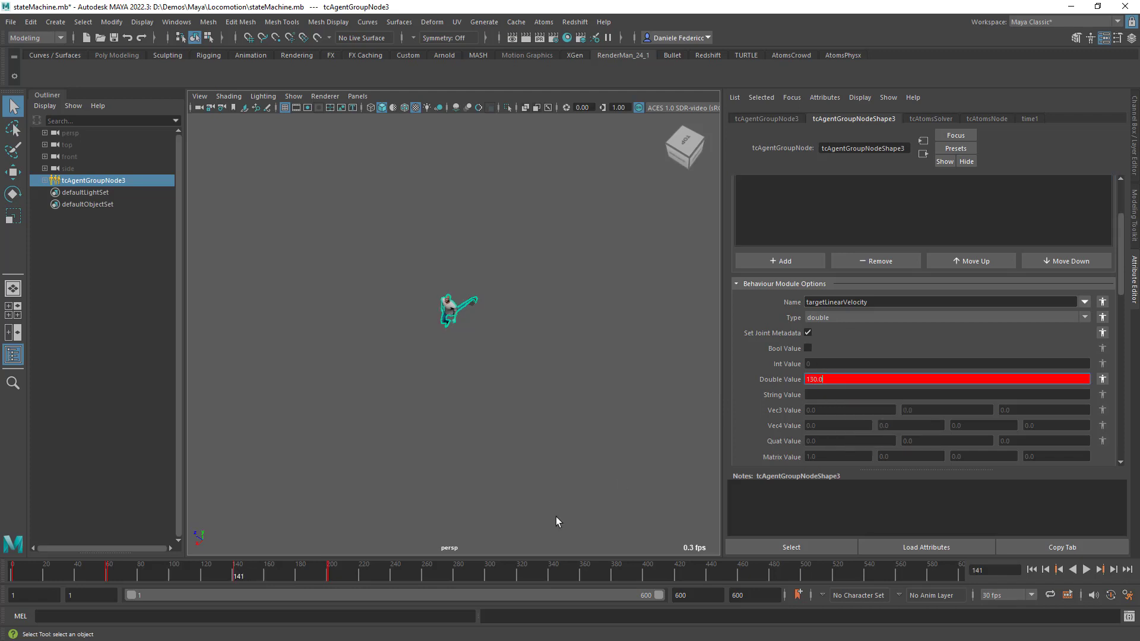
Set the targetLinearVelocity metadata's Double Value to 0 and key it at frame 161.
{"action": "left_click", "coordinate": [265, 576]}
{"action": "double_click", "coordinate": [811, 378]}
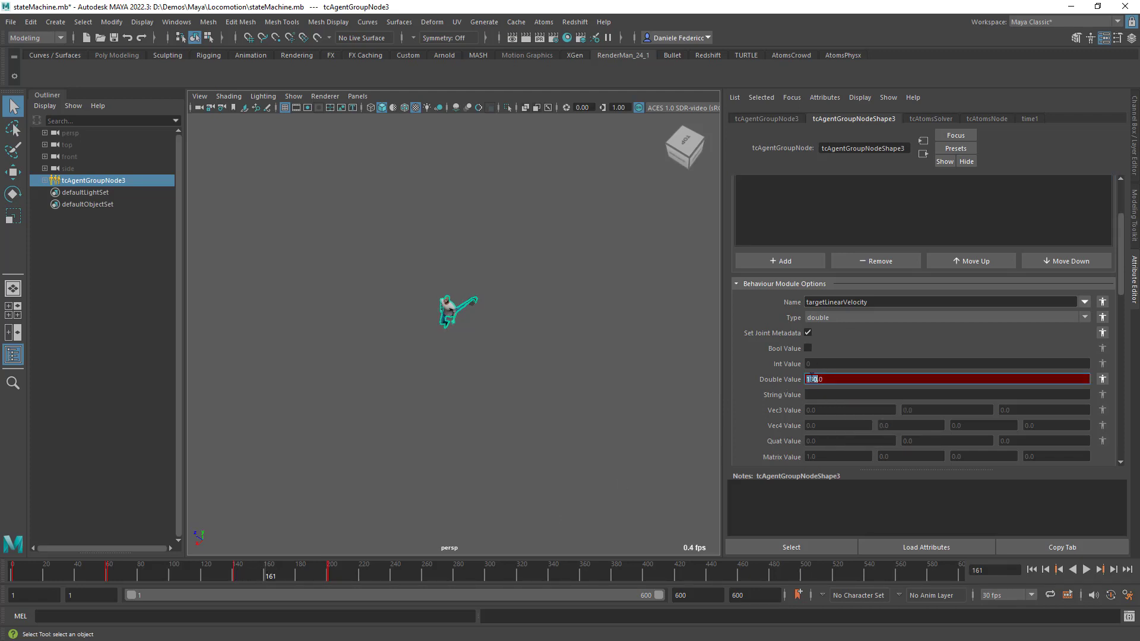
{"action": "type", "text": "0"}
{"action": "right_click", "coordinate": [812, 377]}
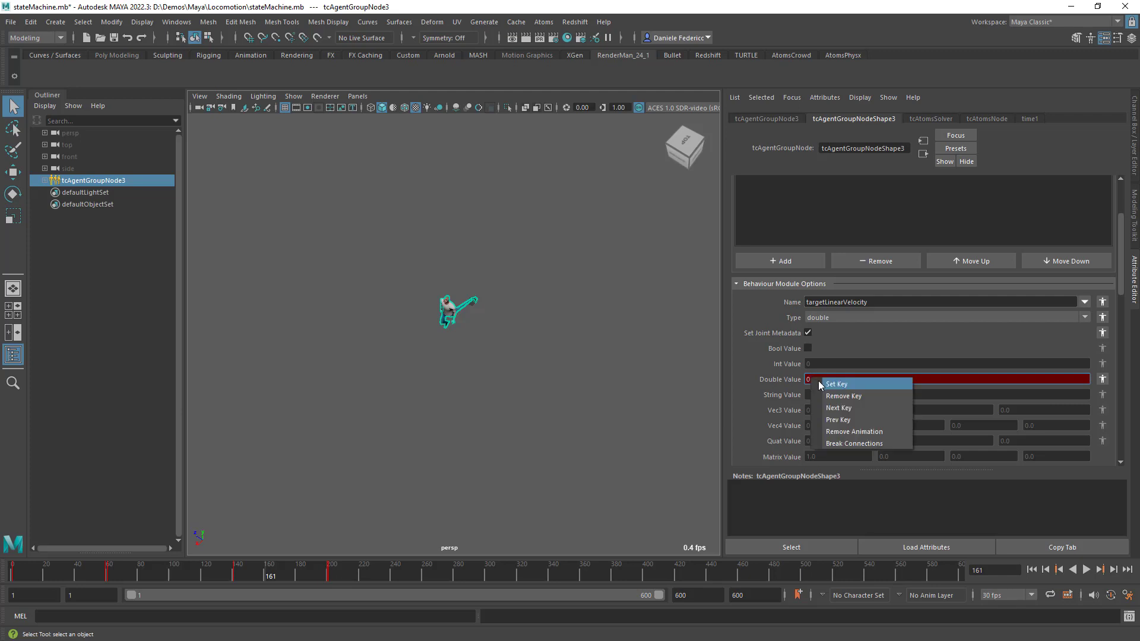
{"action": "left_click", "coordinate": [819, 384]}
Play the simulation from the first frame to check the keyed state and velocity changes, and rewind it.
{"action": "left_click", "coordinate": [1031, 569]}
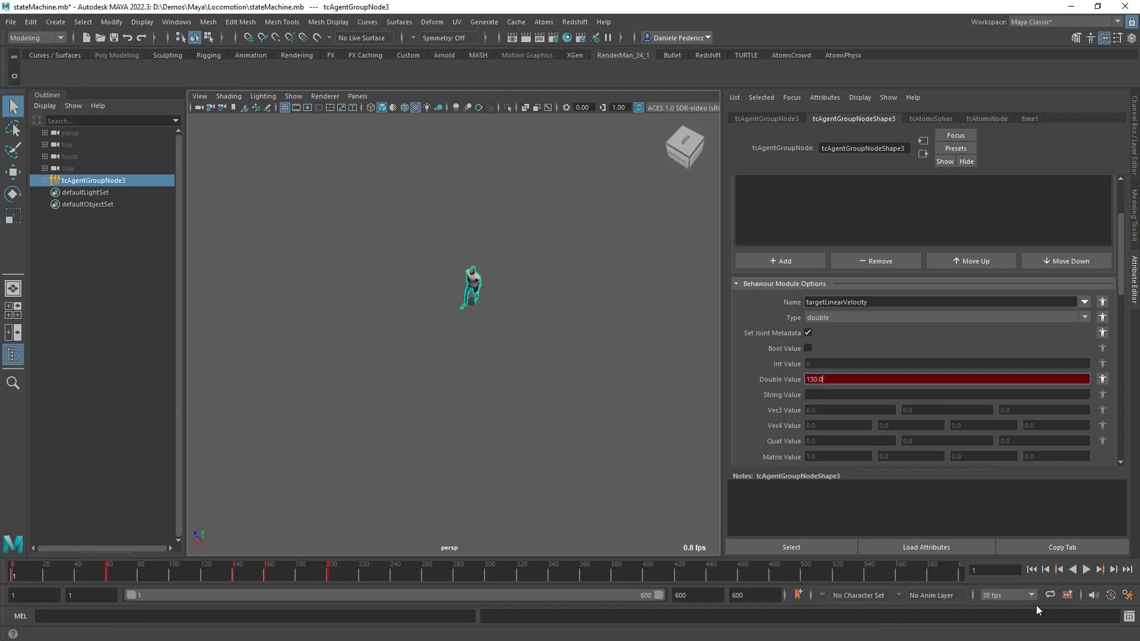
{"action": "left_click", "coordinate": [1086, 570]}
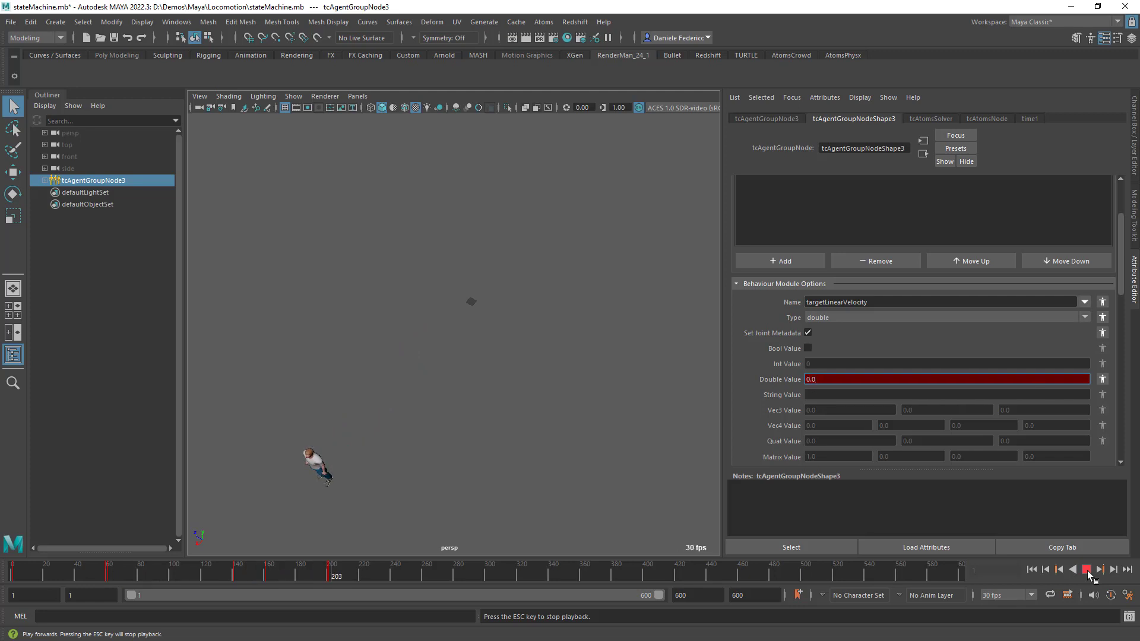
{"action": "left_click", "coordinate": [1086, 570]}
{"action": "left_click", "coordinate": [1031, 569]}
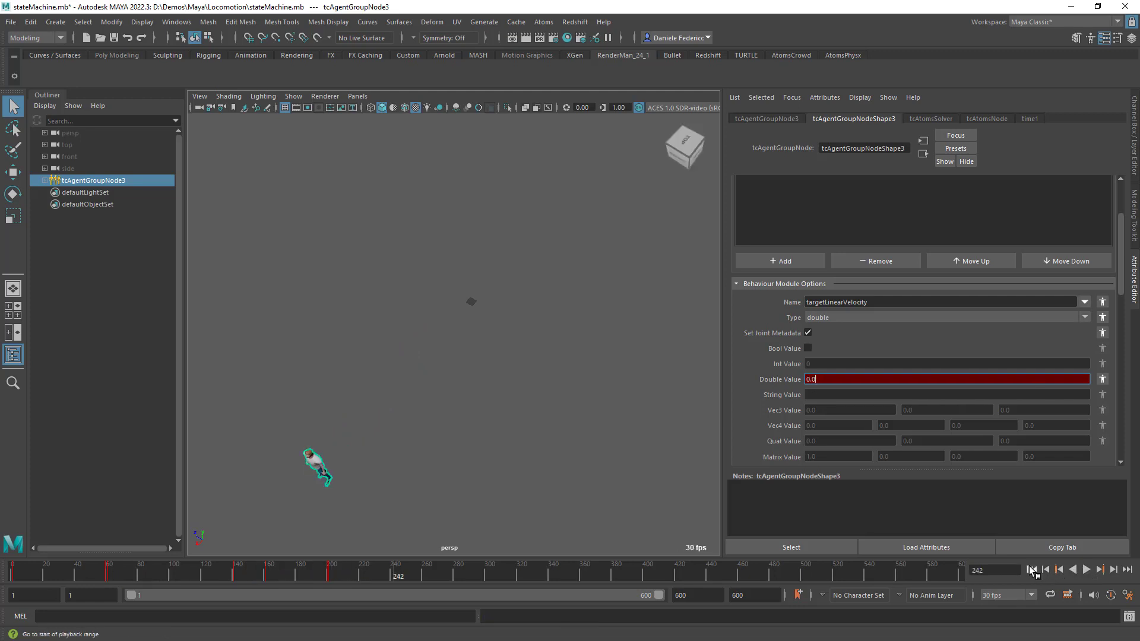
{"action": "scroll", "coordinate": [786, 360], "scroll_direction": "down", "scroll_amount": 10}
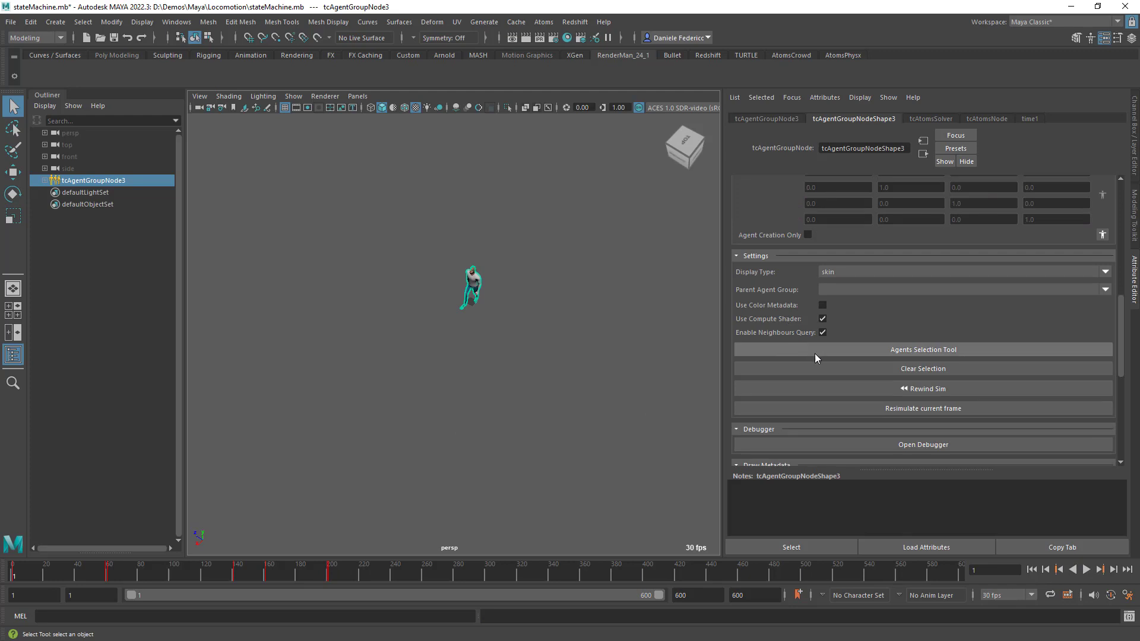
Open the agent group's debugger at its state machine graph, widen it and arrange it so the agent stays in view.
{"action": "left_click", "coordinate": [817, 375]}
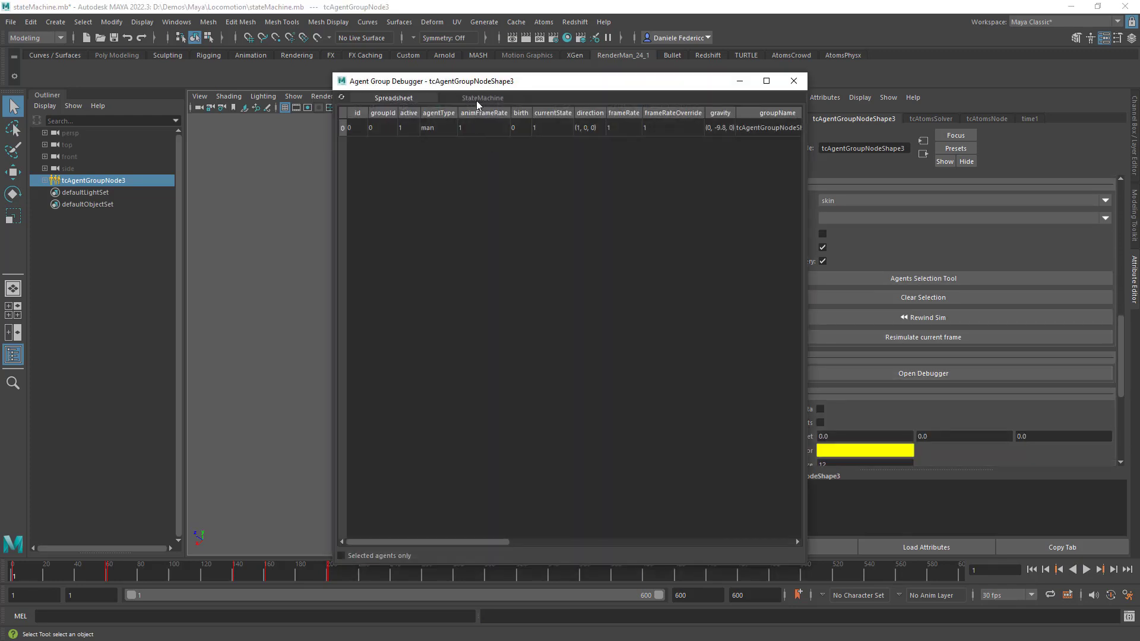
{"action": "left_click", "coordinate": [478, 99]}
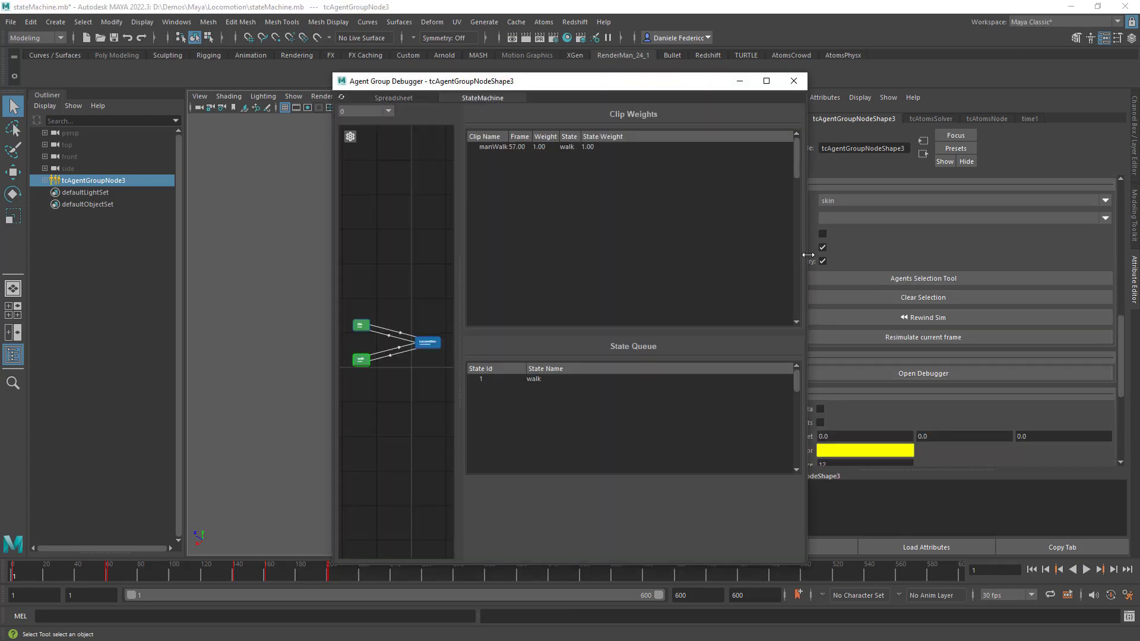
{"action": "left_click_drag", "start_coordinate": [808, 255], "coordinate": [1029, 254]}
{"action": "left_click_drag", "start_coordinate": [518, 249], "coordinate": [685, 250]}
{"action": "middle_click_drag", "start_coordinate": [239, 293], "coordinate": [150, 248], "text": "alt"}
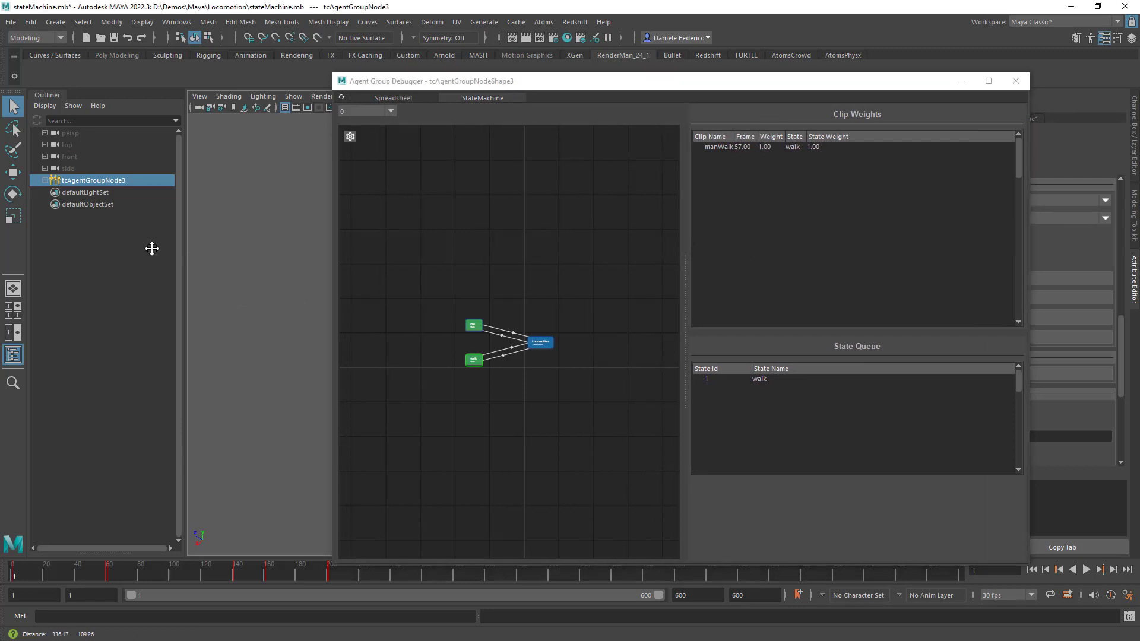
{"action": "middle_click_drag", "start_coordinate": [249, 241], "coordinate": [285, 276], "text": "alt"}
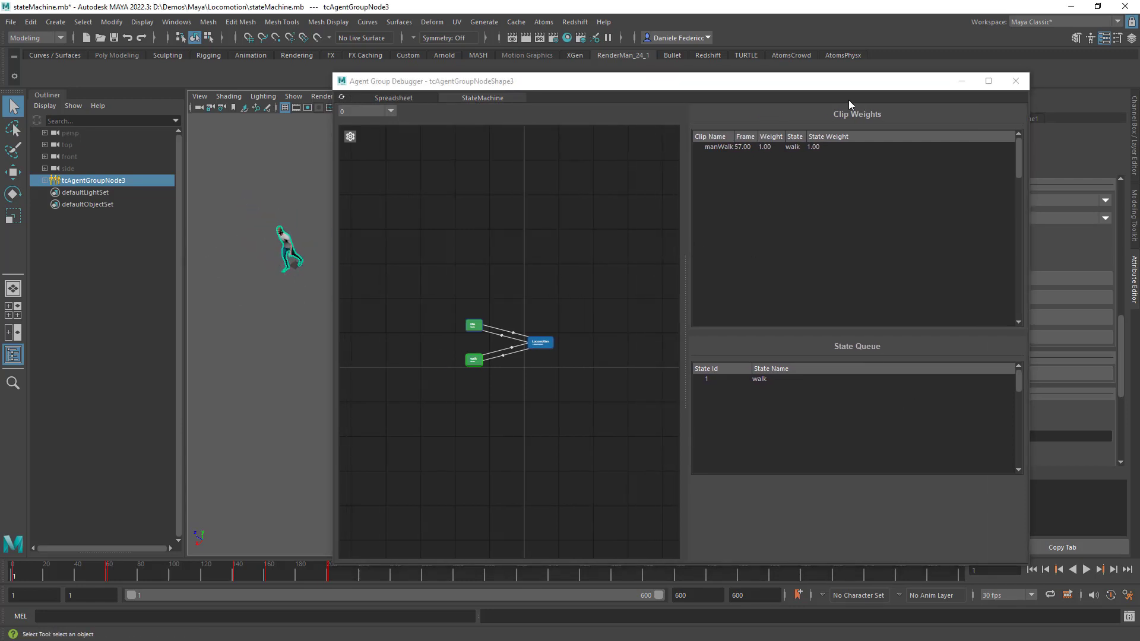
{"action": "left_click_drag", "start_coordinate": [818, 82], "coordinate": [873, 78]}
{"action": "scroll", "coordinate": [649, 291], "scroll_direction": "up", "scroll_amount": 2}
Play the simulation from the first frame in short runs to examine the transition from walk to Locomotion in the debugger.
{"action": "left_click", "coordinate": [1034, 568]}
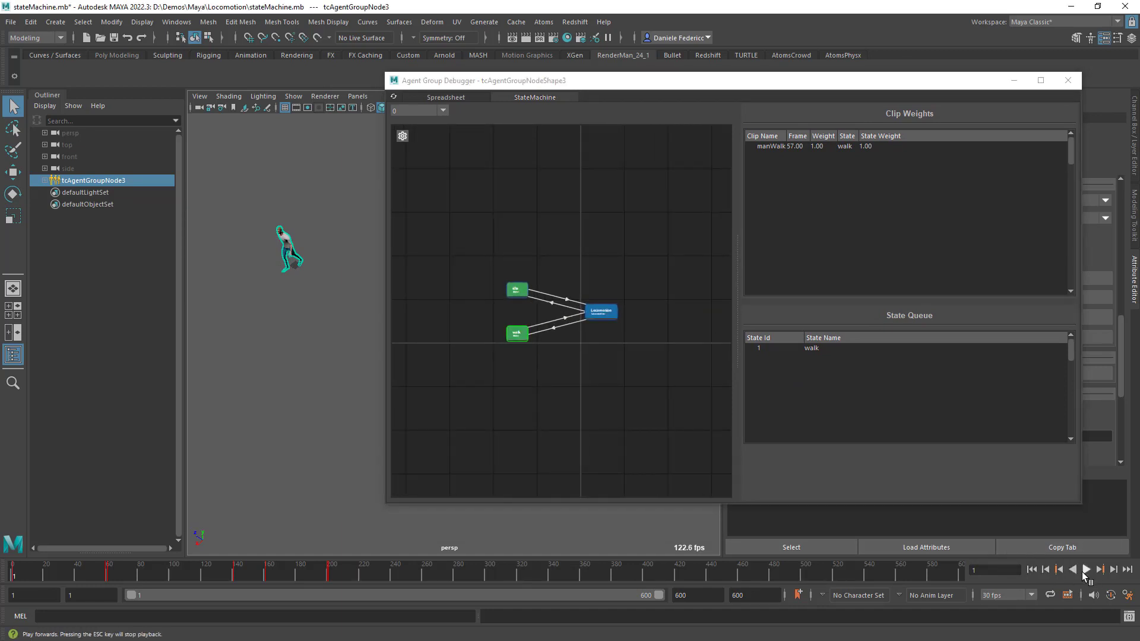
{"action": "left_click", "coordinate": [1085, 571]}
{"action": "scroll", "coordinate": [570, 401], "scroll_direction": "up", "scroll_amount": 1}
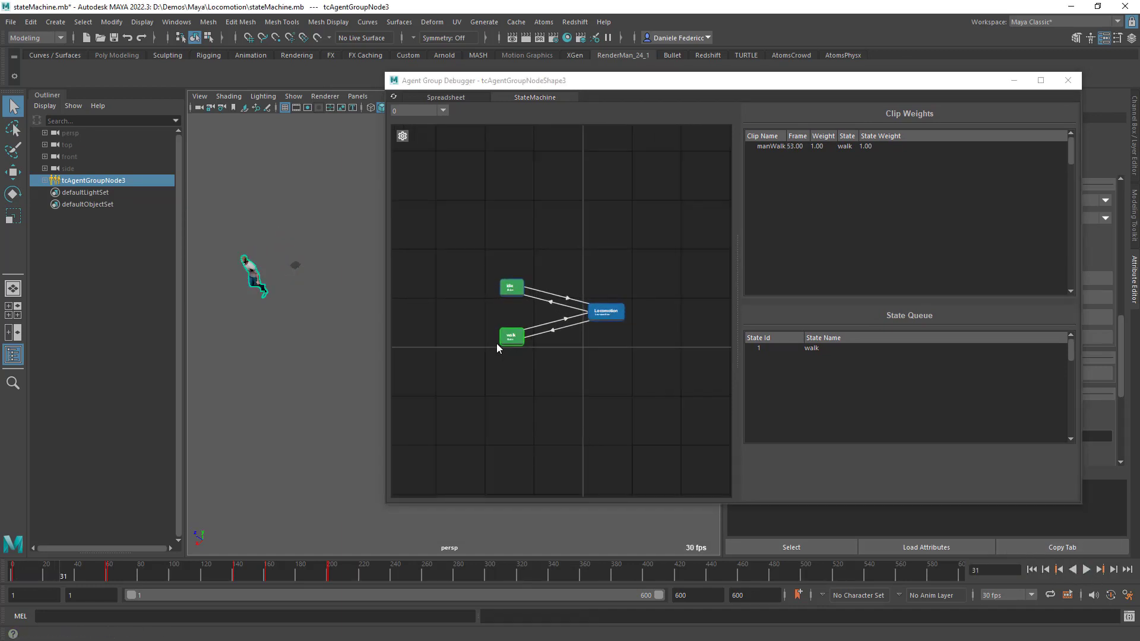
{"action": "scroll", "coordinate": [496, 347], "scroll_direction": "up", "scroll_amount": 1}
{"action": "left_click", "coordinate": [1087, 570]}
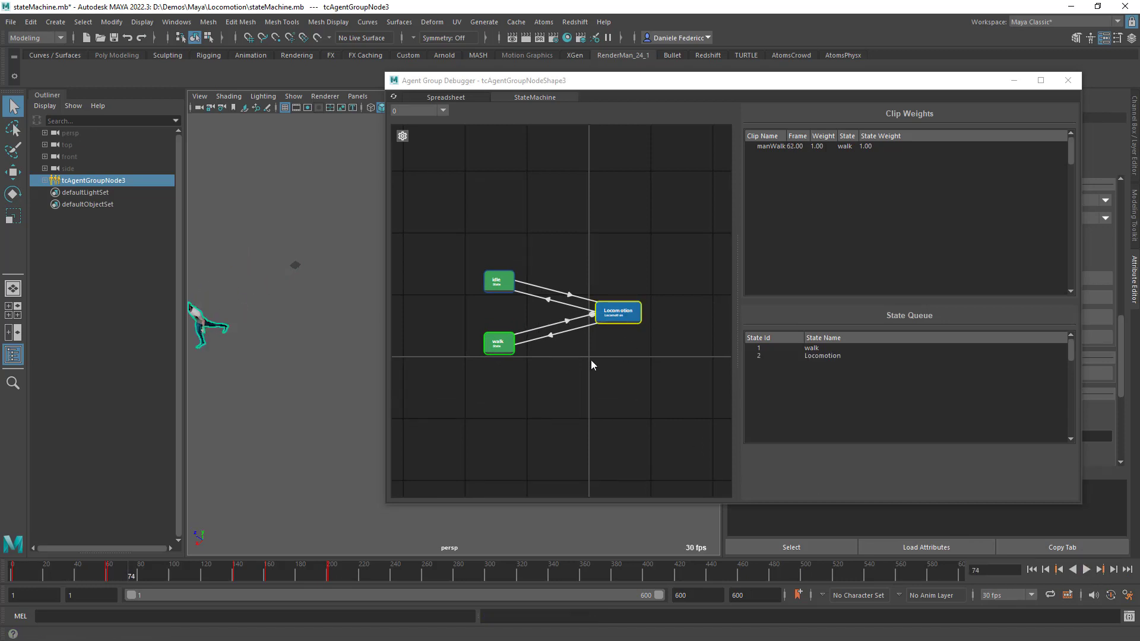
{"action": "left_click", "coordinate": [1086, 570]}
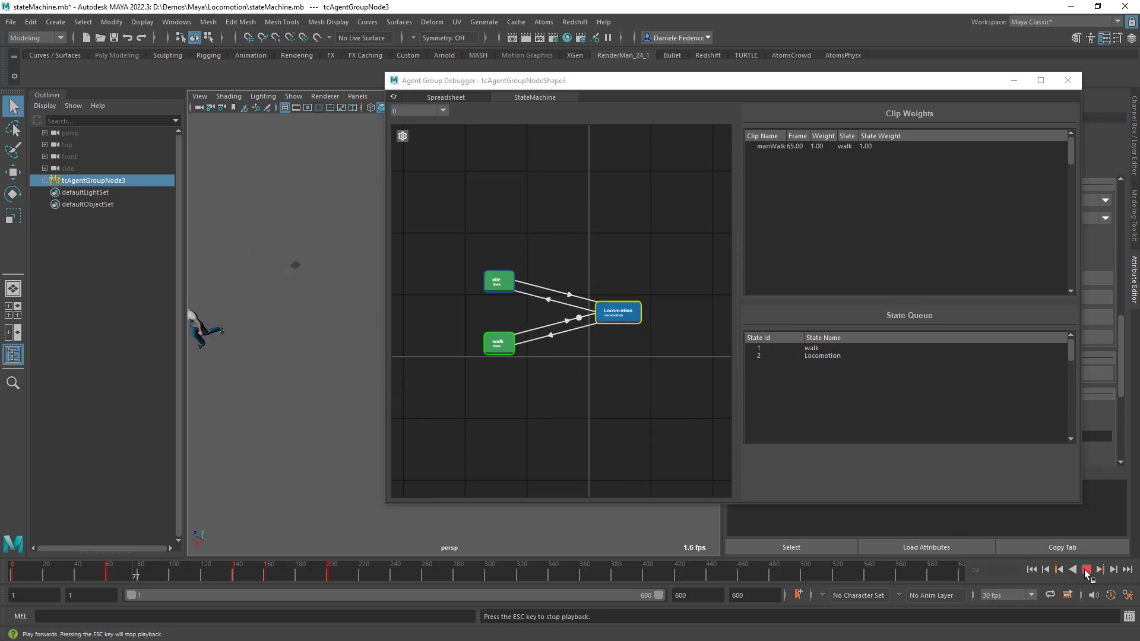
{"action": "left_click", "coordinate": [1085, 571]}
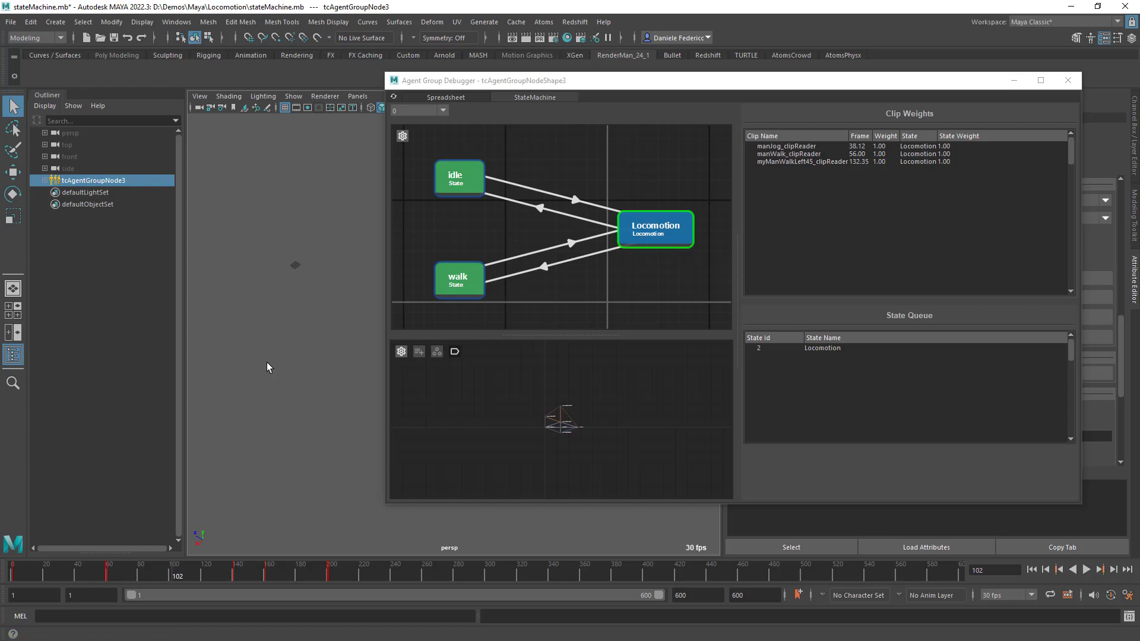
Enlarge the debugger's locomotion blend graph and play a short run to examine which clips are active.
{"action": "left_click_drag", "start_coordinate": [574, 335], "coordinate": [574, 325]}
{"action": "scroll", "coordinate": [582, 411], "scroll_direction": "up", "scroll_amount": 5}
{"action": "scroll", "coordinate": [555, 410], "scroll_direction": "up", "scroll_amount": 1}
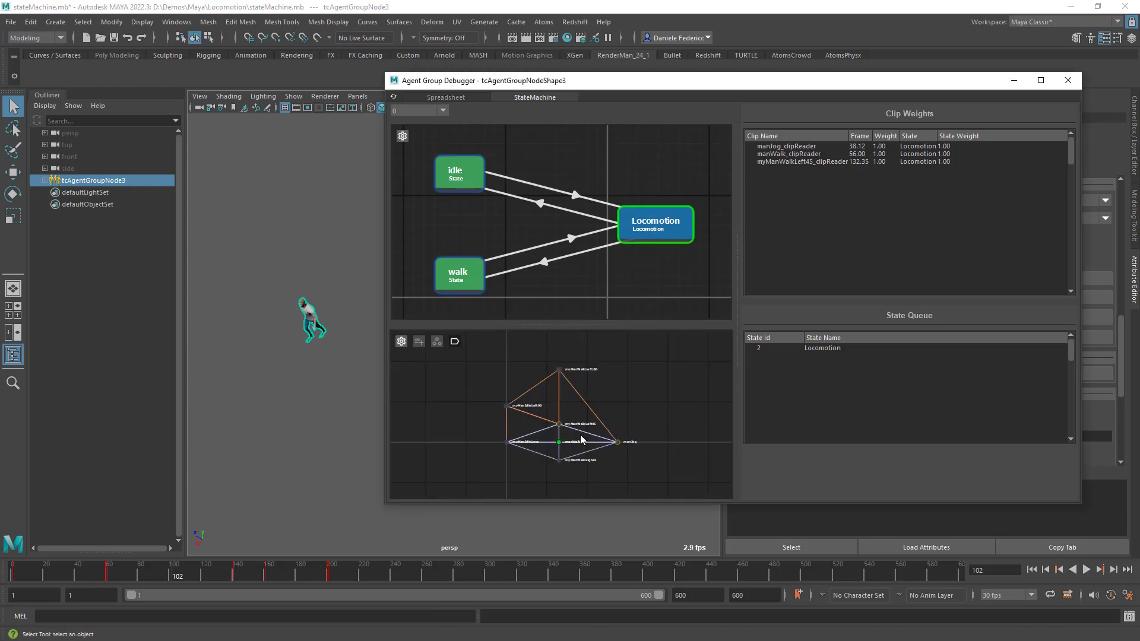
{"action": "left_click", "coordinate": [1086, 570]}
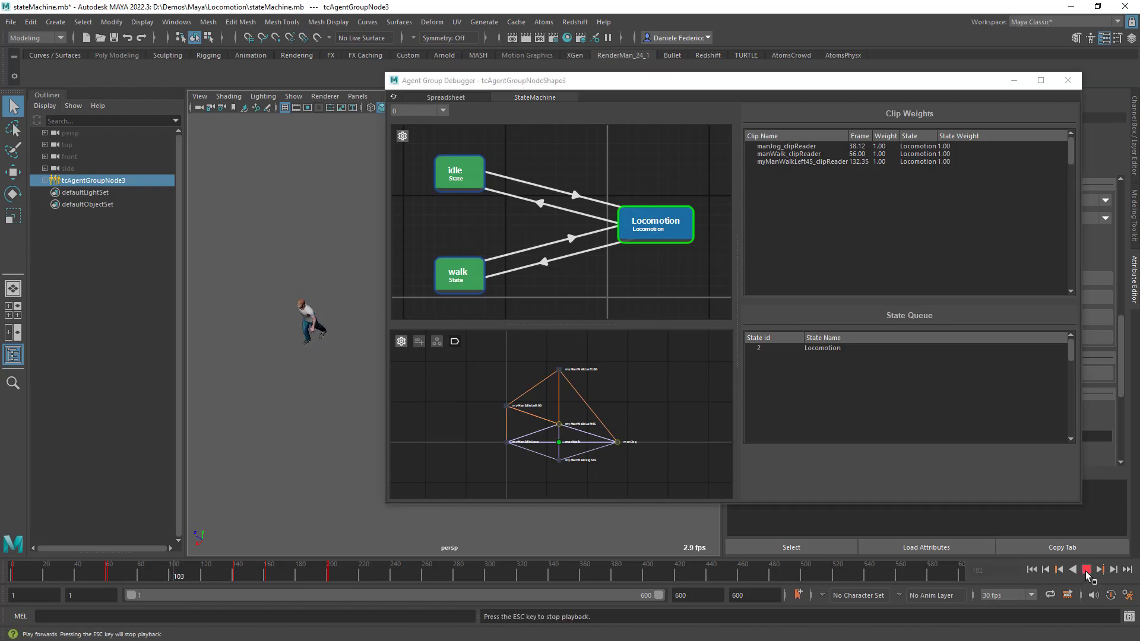
{"action": "key", "text": "Escape"}
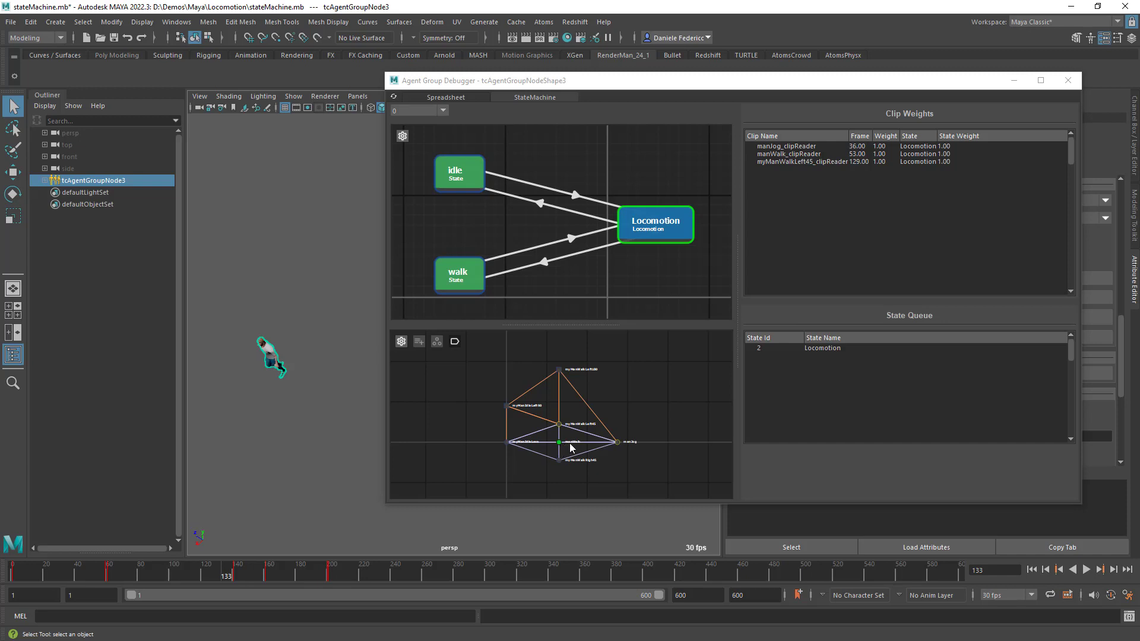
{"action": "scroll", "coordinate": [581, 448], "scroll_direction": "up", "scroll_amount": 3}
{"action": "middle_click_drag", "start_coordinate": [587, 440], "coordinate": [589, 416]}
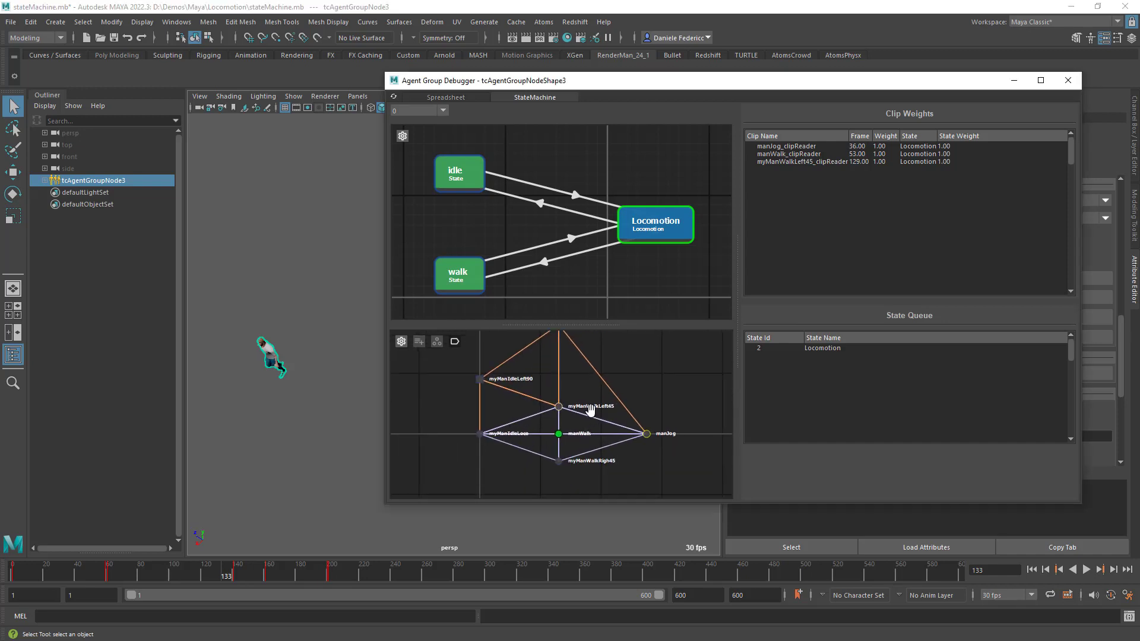
{"action": "scroll", "coordinate": [589, 415], "scroll_direction": "up", "scroll_amount": 1}
Continue the simulation in short runs to examine the slowdown and the transition to idle, and close the debugger.
{"action": "left_click", "coordinate": [1087, 570]}
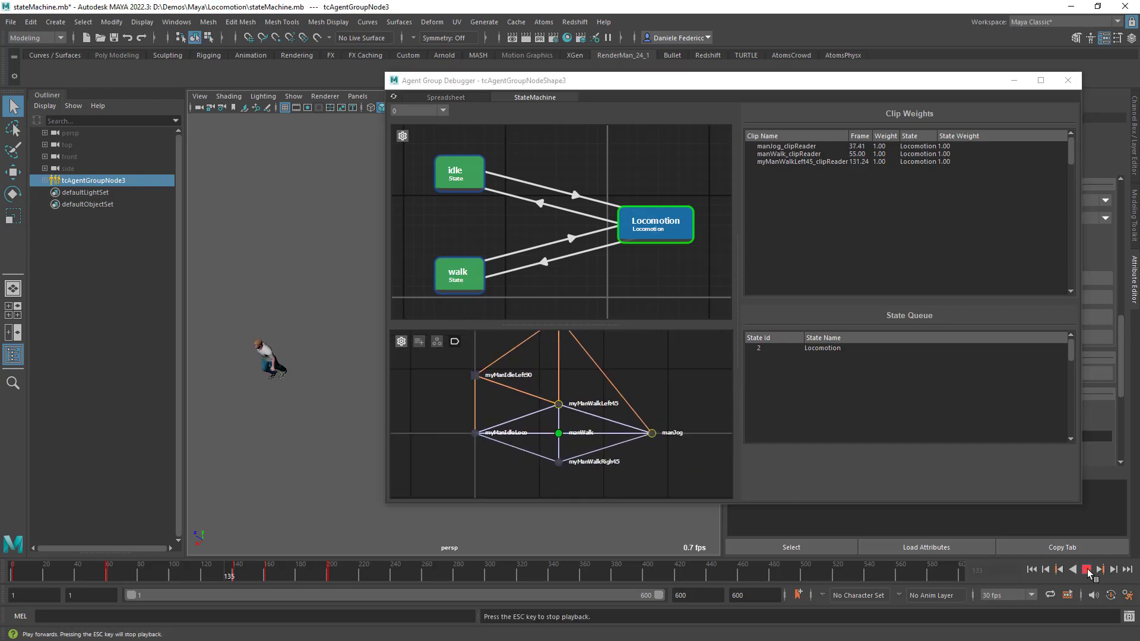
{"action": "left_click", "coordinate": [1086, 570]}
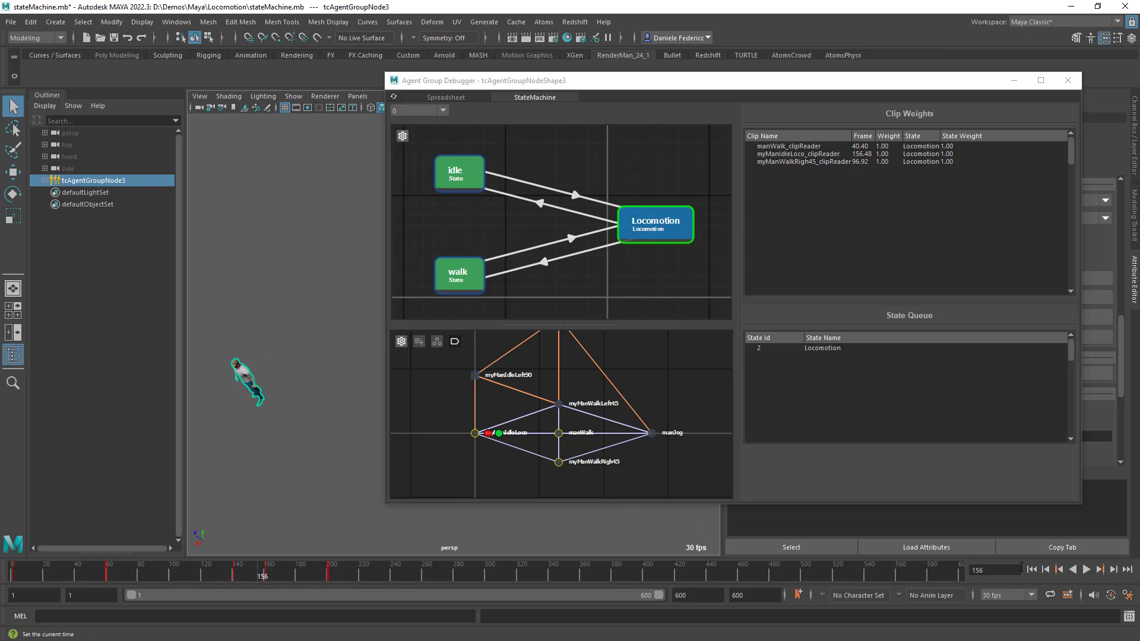
{"action": "left_click", "coordinate": [1087, 570]}
{"action": "left_click", "coordinate": [1086, 570]}
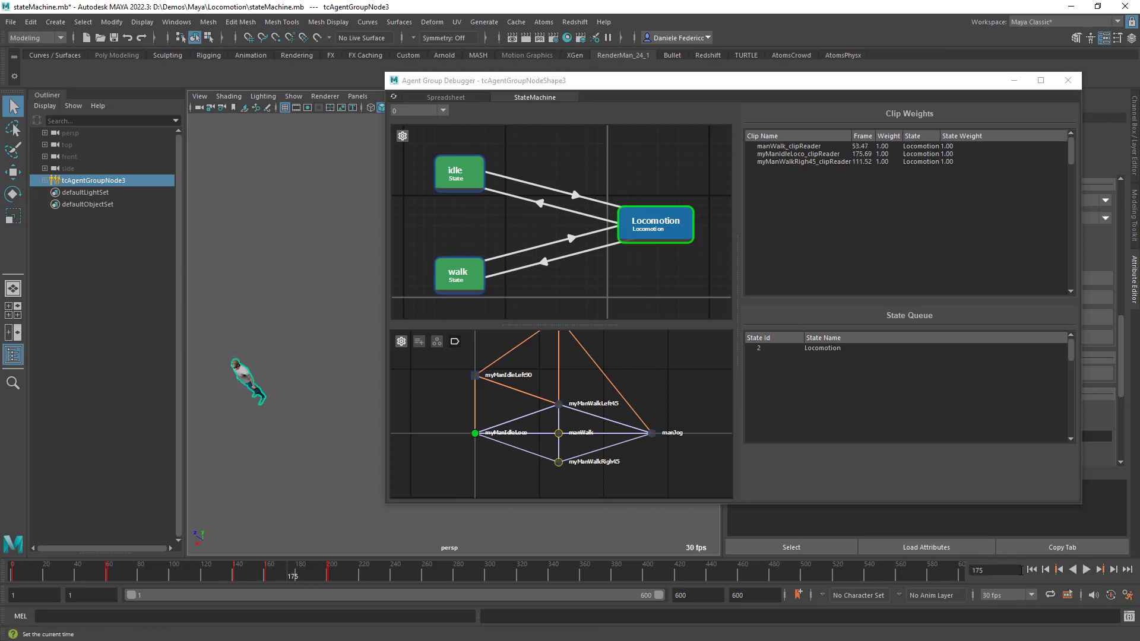
{"action": "left_click", "coordinate": [1086, 570]}
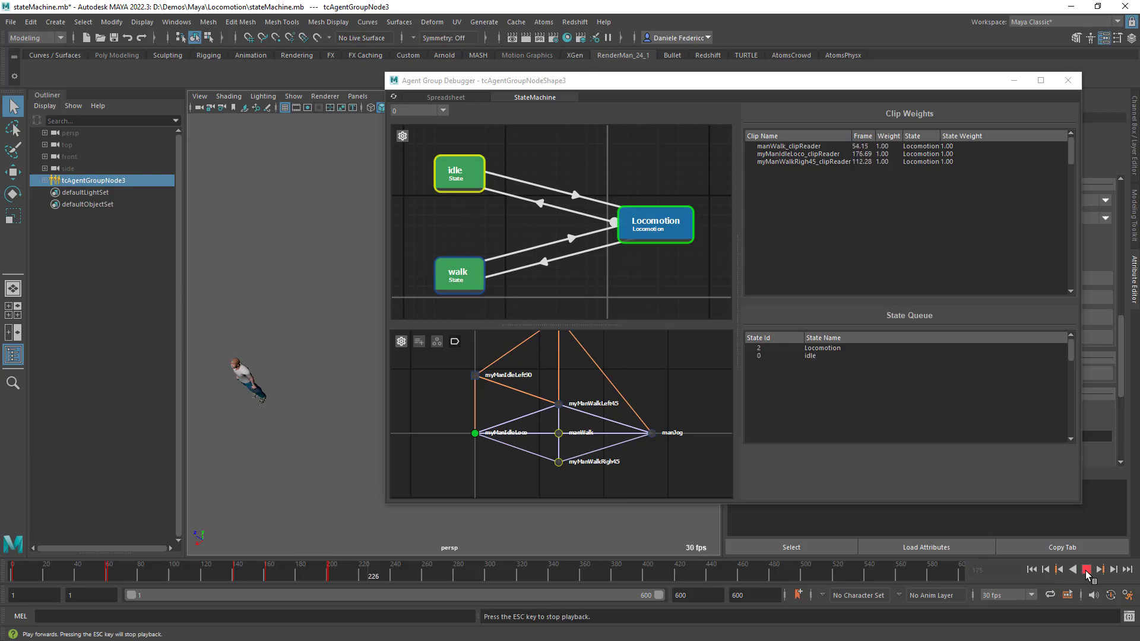
{"action": "left_click", "coordinate": [1086, 570]}
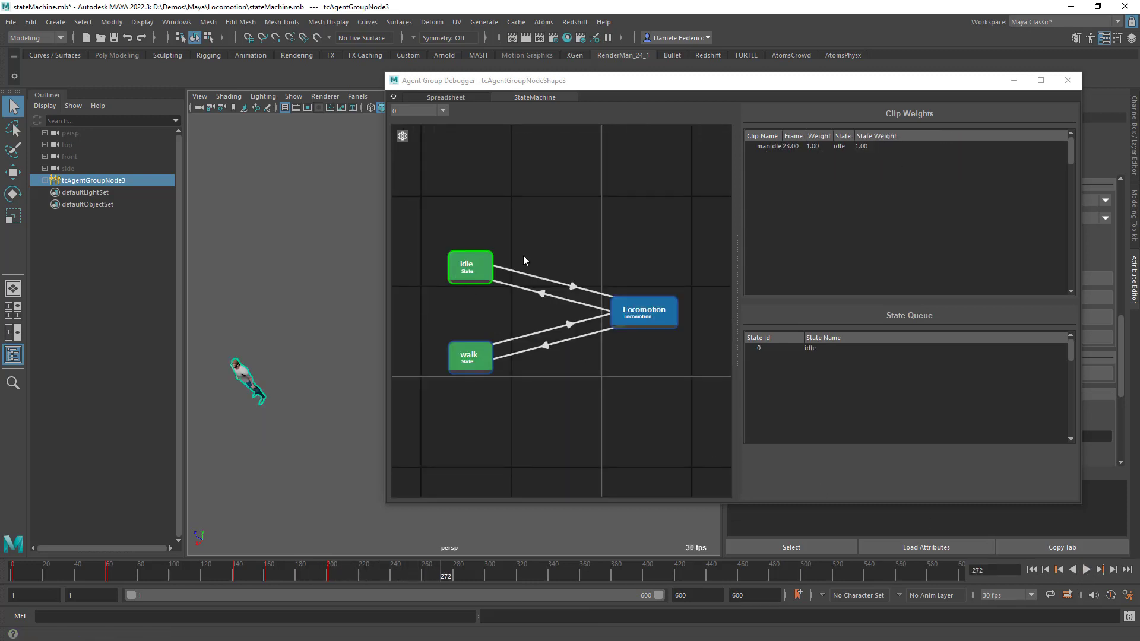
{"action": "left_click", "coordinate": [1065, 86]}
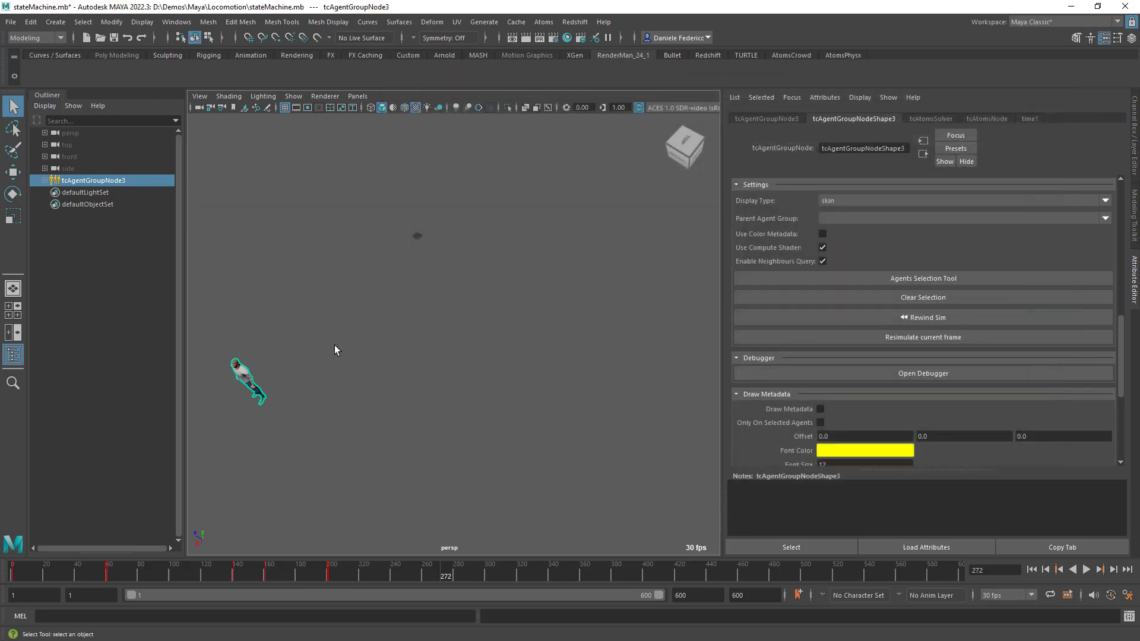
{"action": "middle_click_drag", "start_coordinate": [299, 359], "coordinate": [467, 301], "text": "alt"}
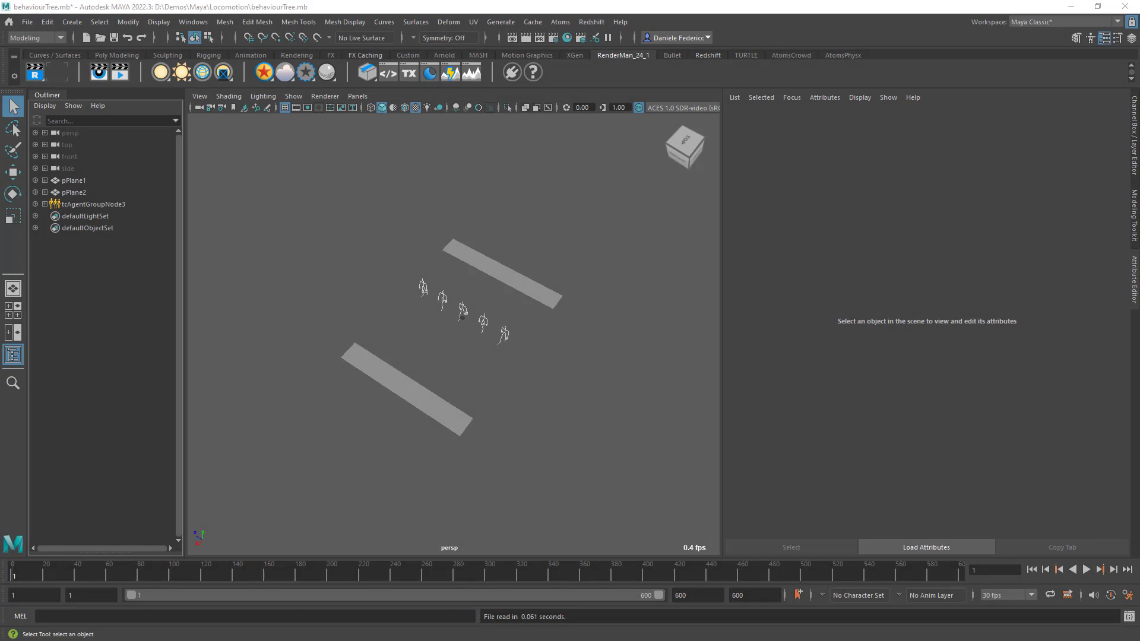
Select tcAgentGroupNode3 in the behaviourTree scene and review its locomotion, targetLinearVelocity and status metadata module settings.
{"action": "left_click", "coordinate": [132, 204]}
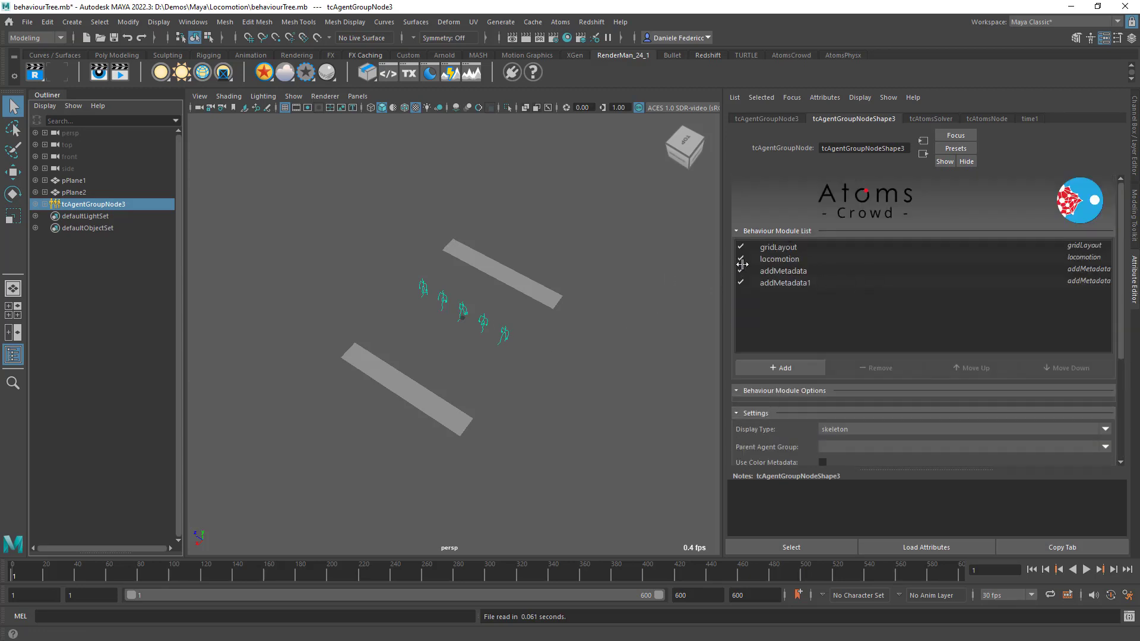
{"action": "left_click", "coordinate": [767, 260]}
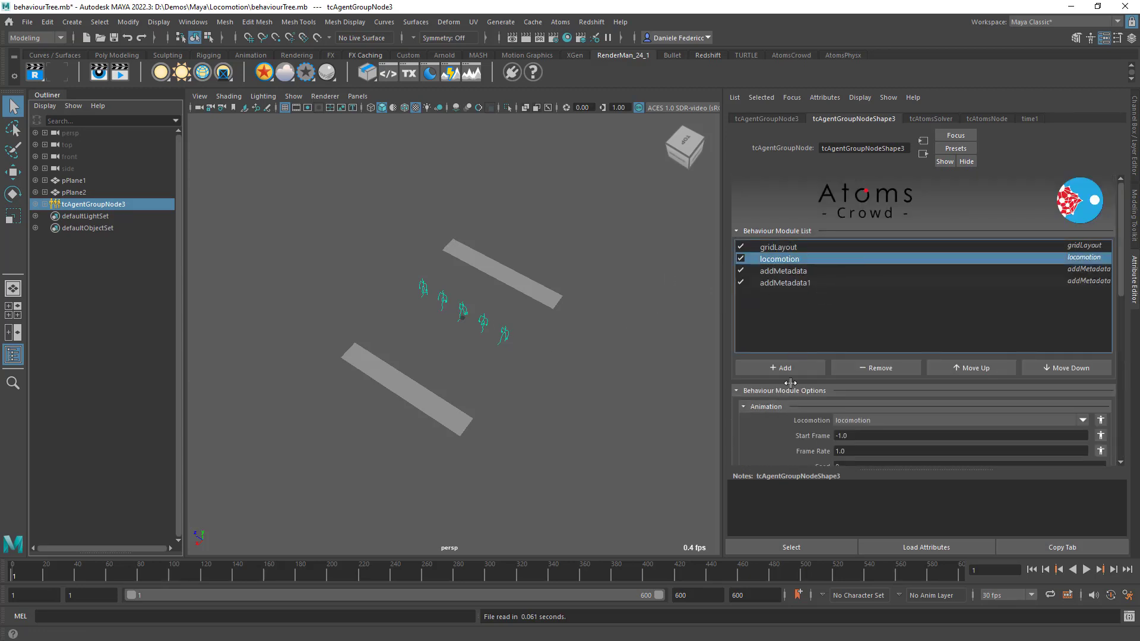
{"action": "left_click", "coordinate": [788, 271]}
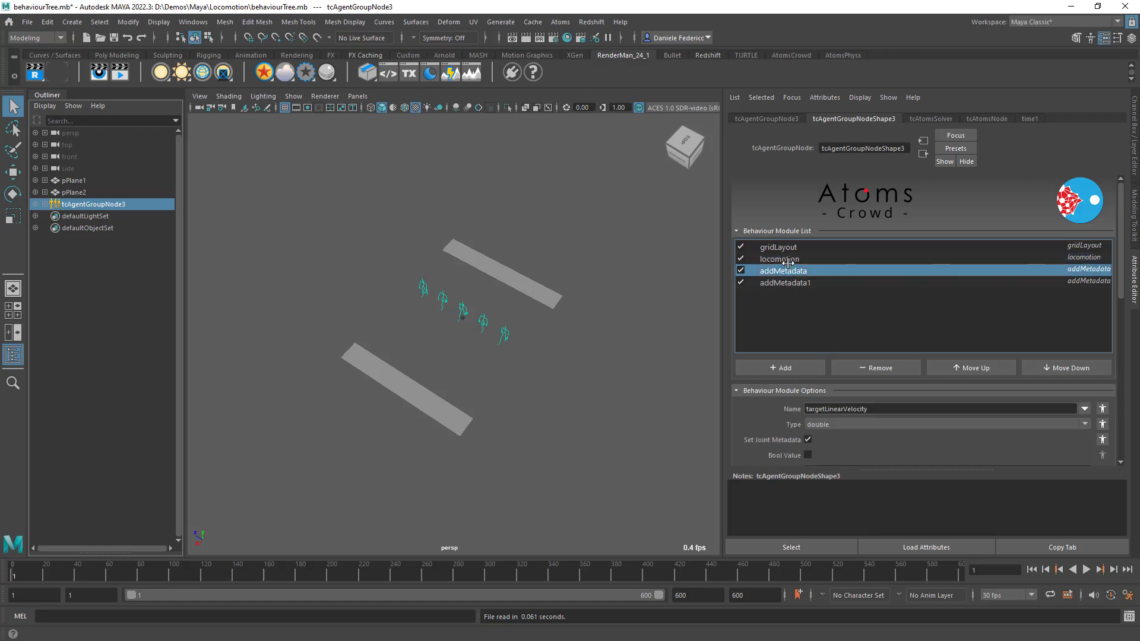
{"action": "scroll", "coordinate": [788, 264], "scroll_direction": "down", "scroll_amount": 1}
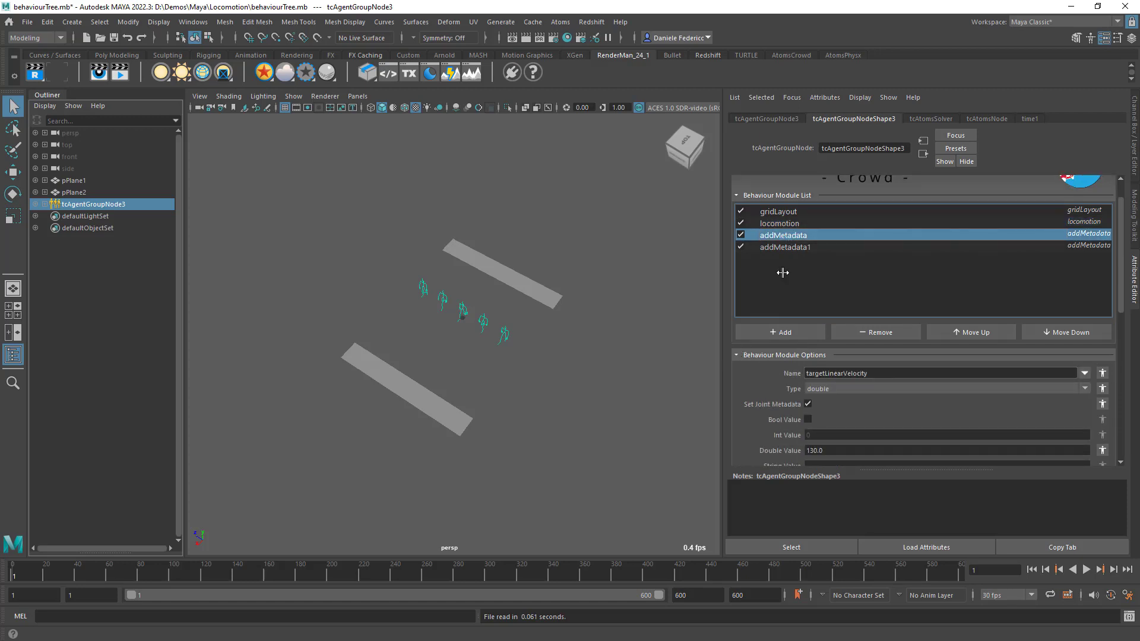
{"action": "left_click", "coordinate": [780, 248]}
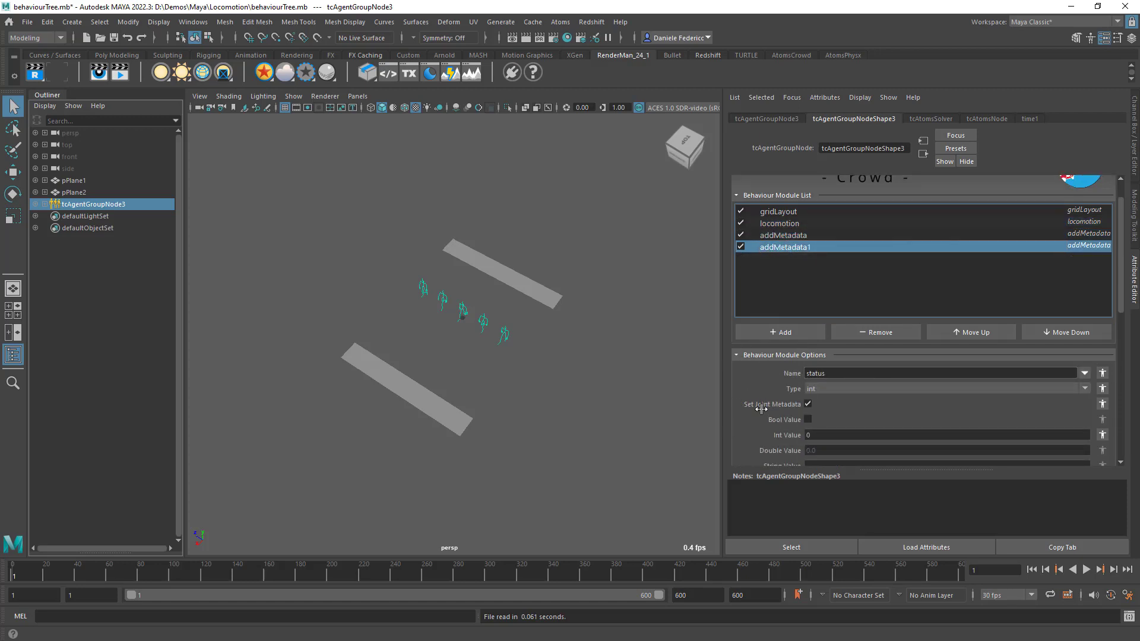
{"action": "scroll", "coordinate": [762, 409], "scroll_direction": "down", "scroll_amount": 3}
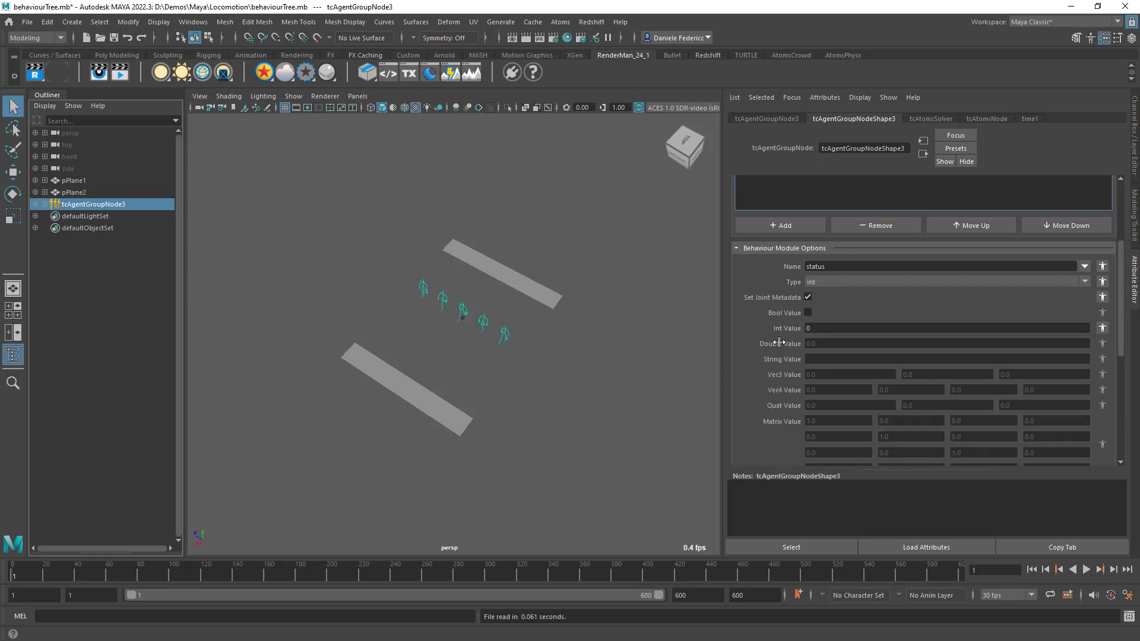
{"action": "scroll", "coordinate": [782, 328], "scroll_direction": "down", "scroll_amount": 2}
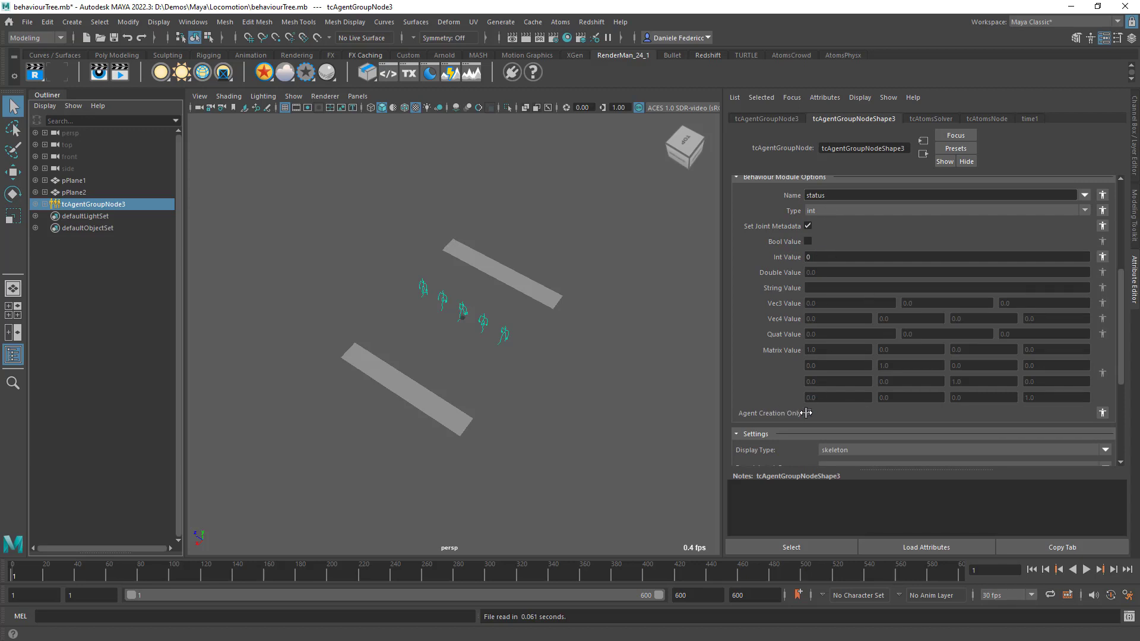
{"action": "scroll", "coordinate": [766, 339], "scroll_direction": "up", "scroll_amount": 6}
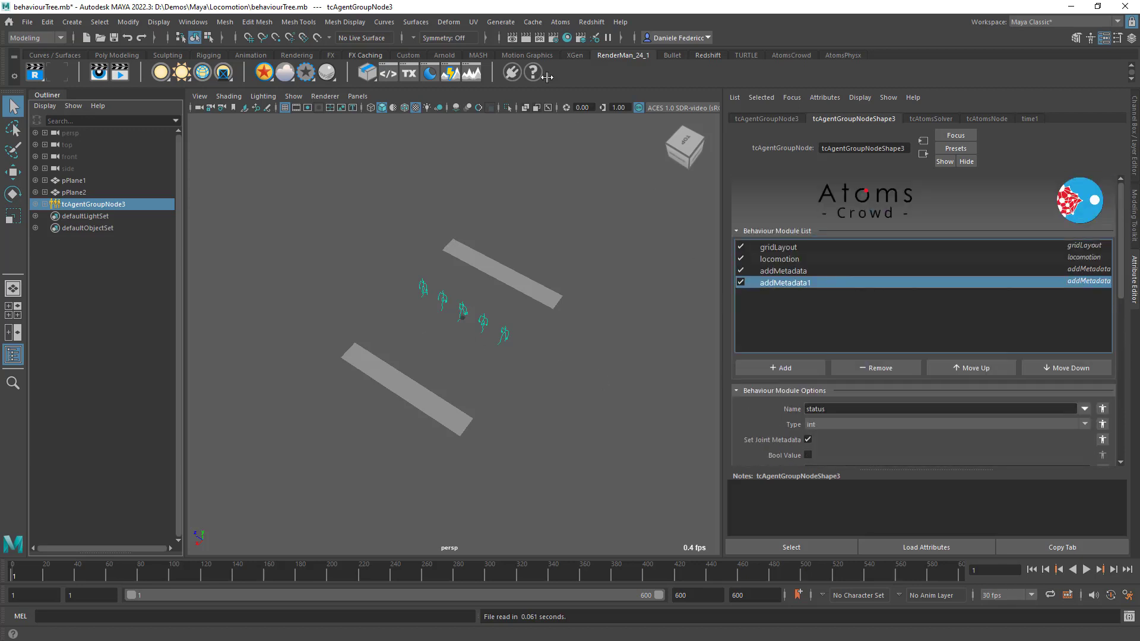
Open the Atoms UI's behaviour tree editor and add a new behaviour tree named backAndForth.
{"action": "left_click", "coordinate": [560, 22]}
{"action": "left_click", "coordinate": [589, 179]}
{"action": "double_click", "coordinate": [586, 141]}
{"action": "left_click", "coordinate": [401, 24]}
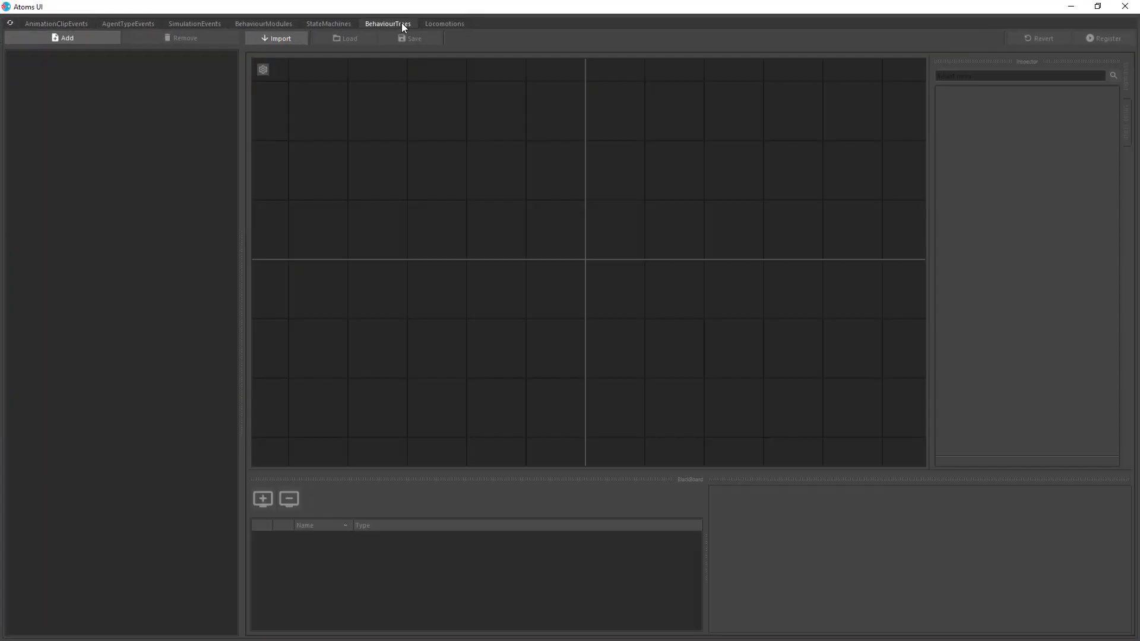
{"action": "left_click", "coordinate": [58, 40]}
{"action": "double_click", "coordinate": [98, 57]}
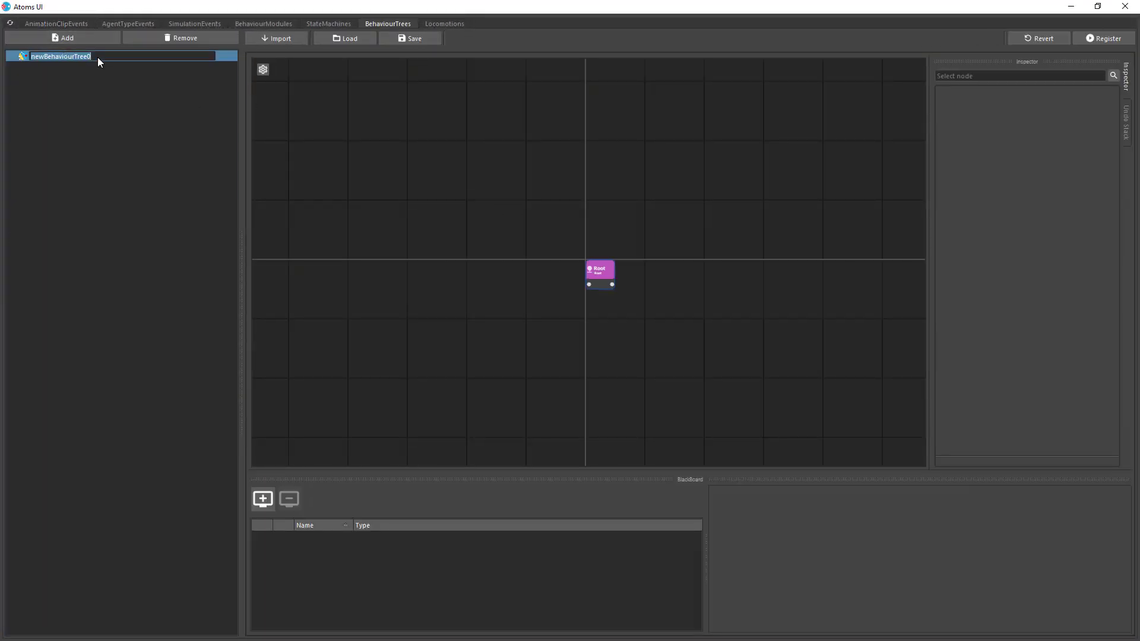
{"action": "type", "text": "backAndForth"}
{"action": "left_click", "coordinate": [302, 68]}
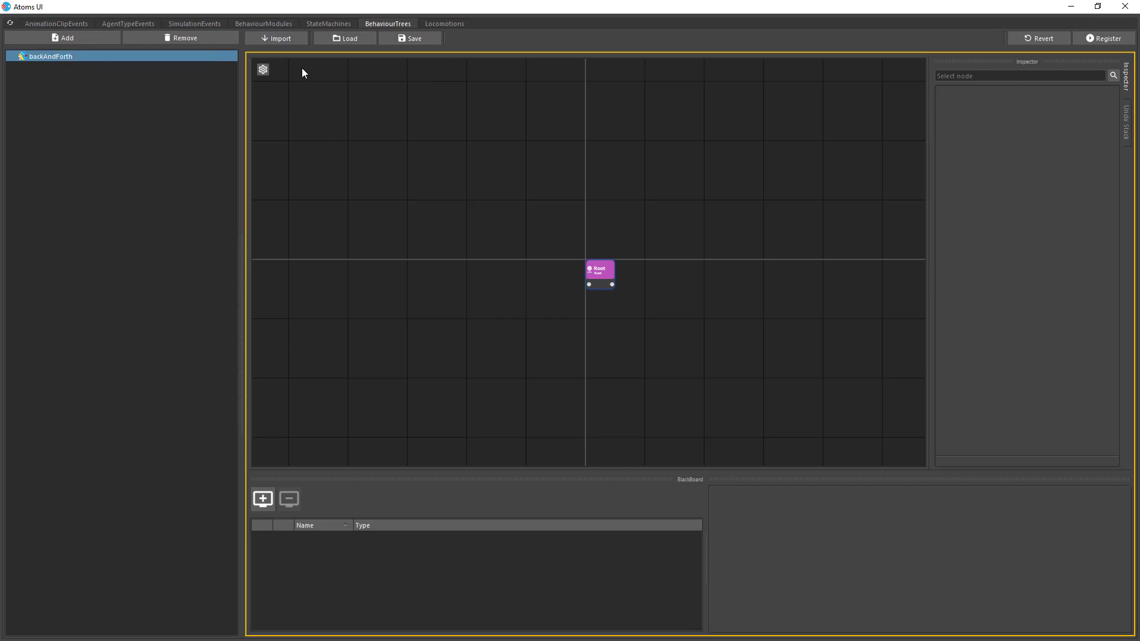
Add a Repeat decorator node connected to the Root node's output and enable Repeat Forever on it.
{"action": "left_click_drag", "start_coordinate": [541, 277], "coordinate": [624, 279]}
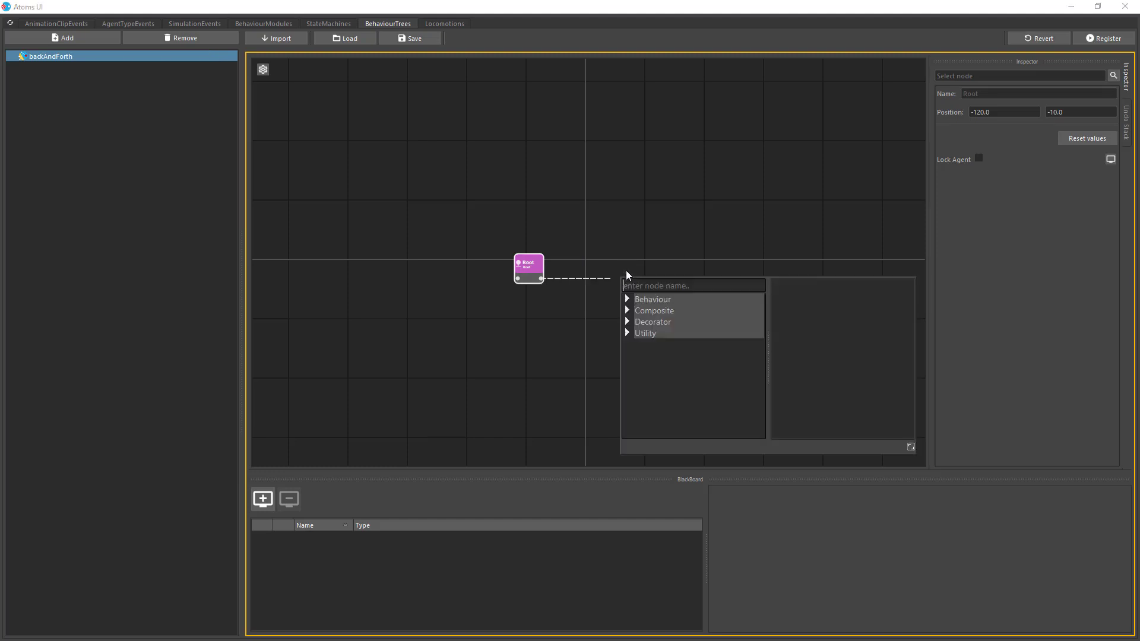
{"action": "type", "text": "repe"}
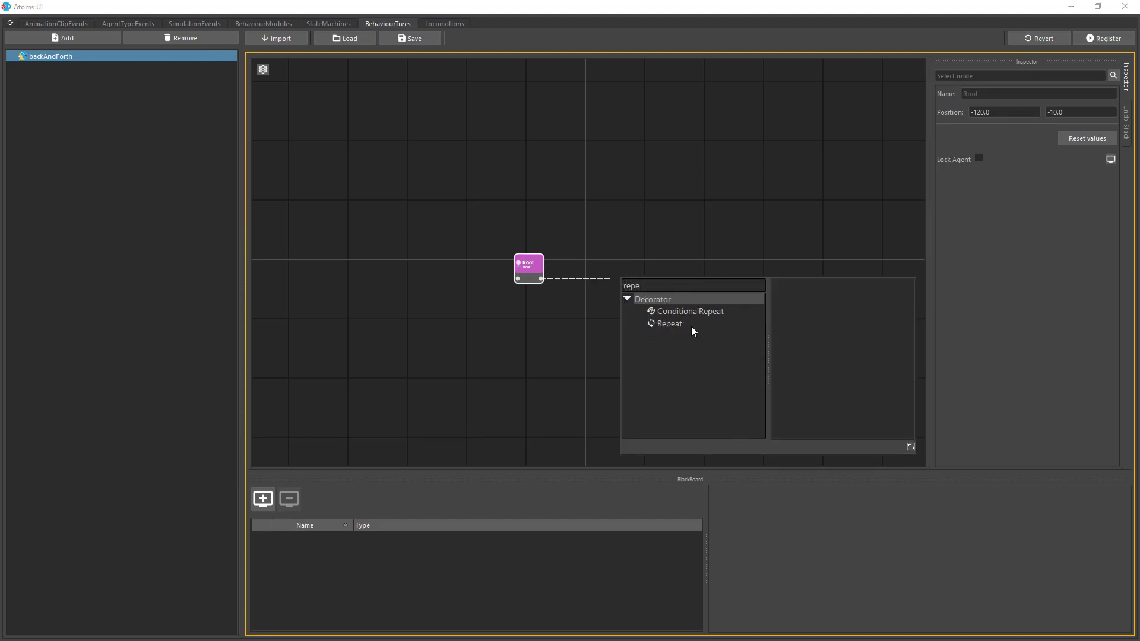
{"action": "left_click", "coordinate": [691, 325]}
{"action": "left_click", "coordinate": [989, 175]}
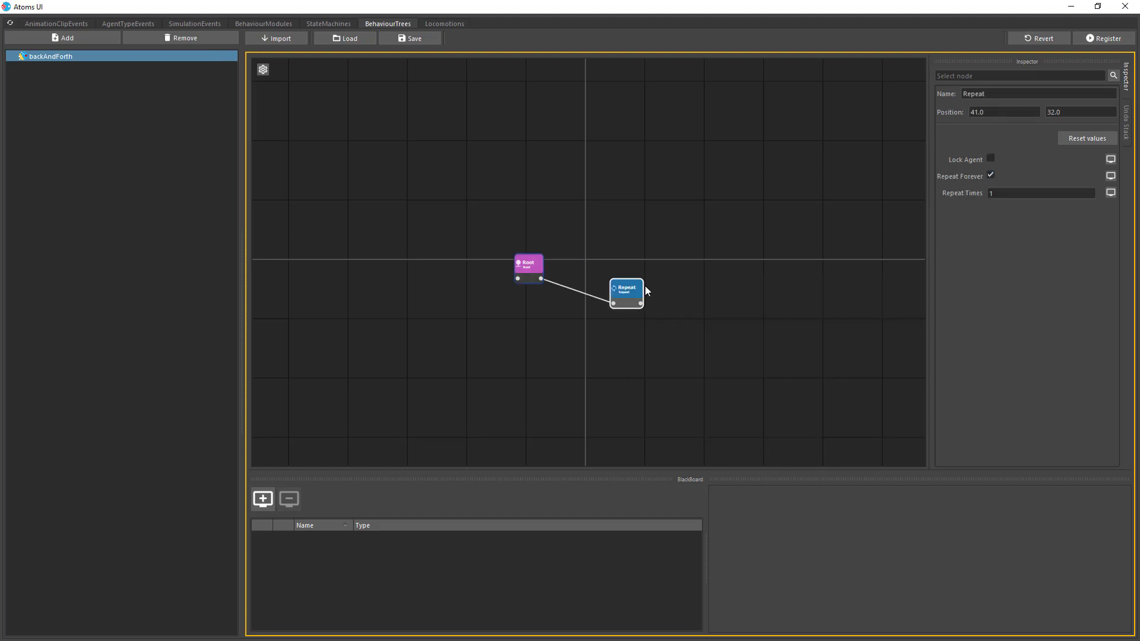
Add an Optional decorator node connected to the Repeat node's output, and reposition Repeat between Root and Optional.
{"action": "left_click_drag", "start_coordinate": [644, 290], "coordinate": [664, 276]}
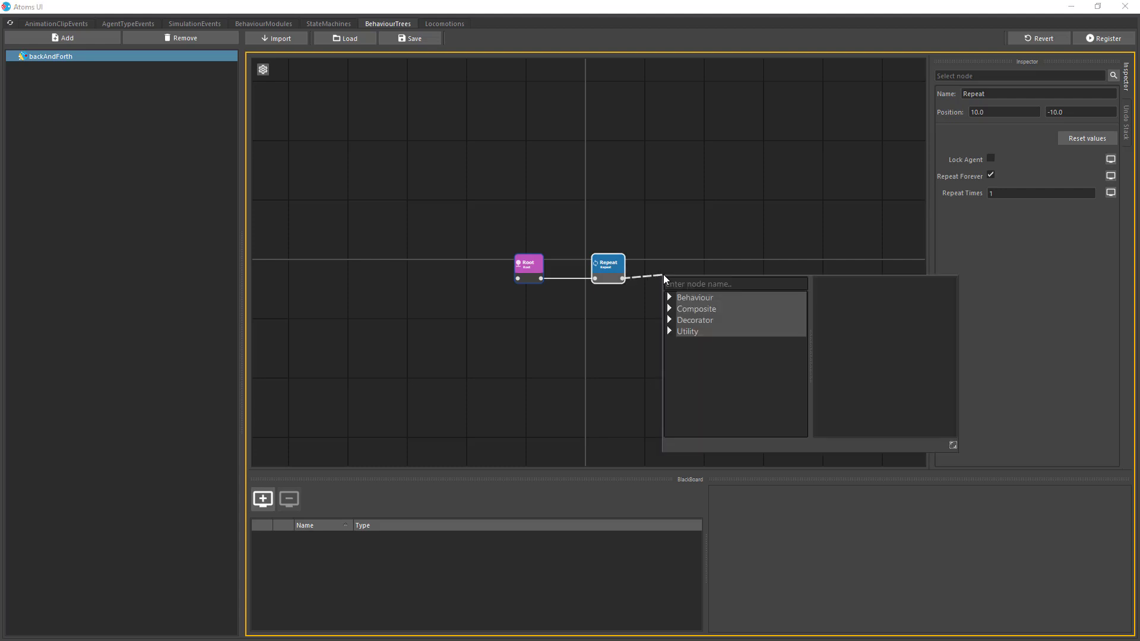
{"action": "type", "text": "optio"}
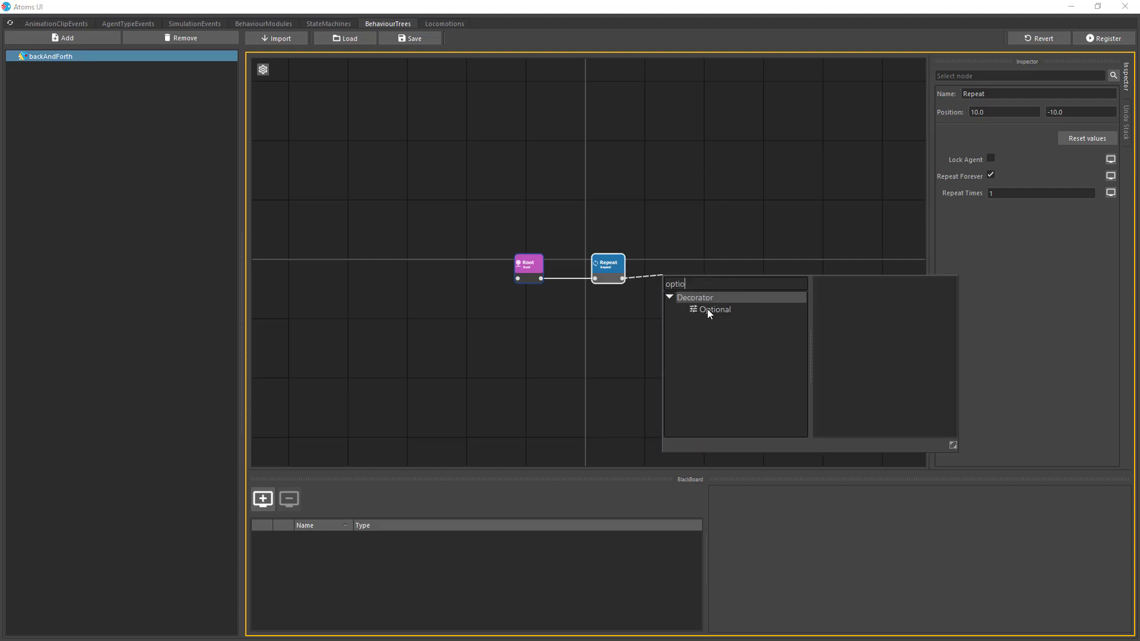
{"action": "left_click", "coordinate": [707, 309]}
{"action": "left_click_drag", "start_coordinate": [589, 278], "coordinate": [572, 272]}
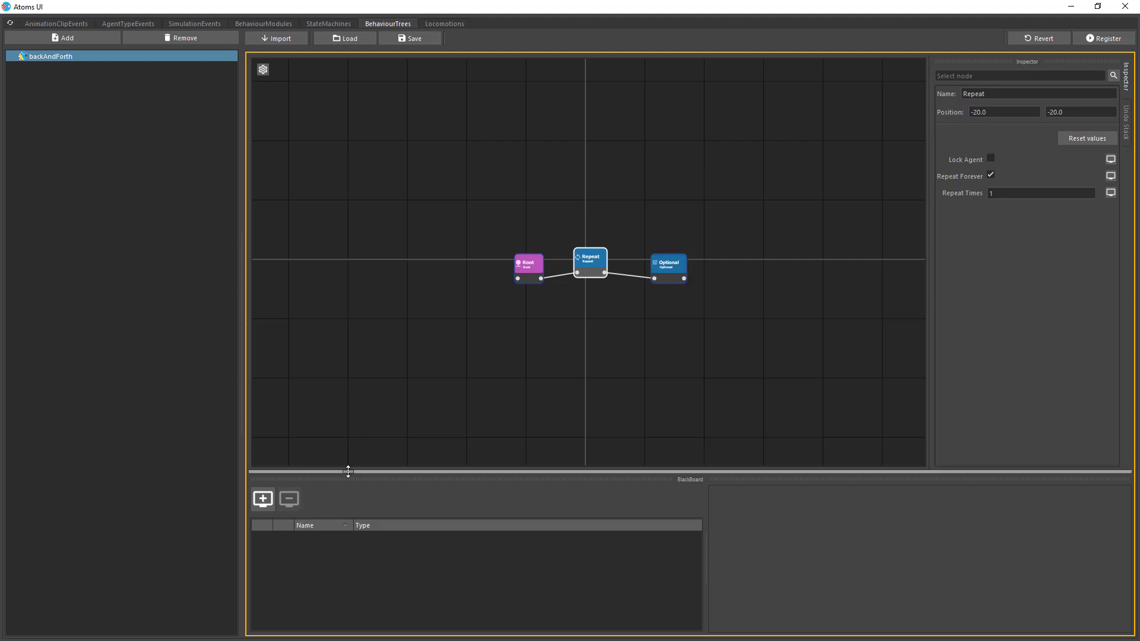
Enlarge the blackboard area and add a blackboard key named status of type Int with agent metadata set to Link.
{"action": "left_click_drag", "start_coordinate": [349, 468], "coordinate": [358, 387]}
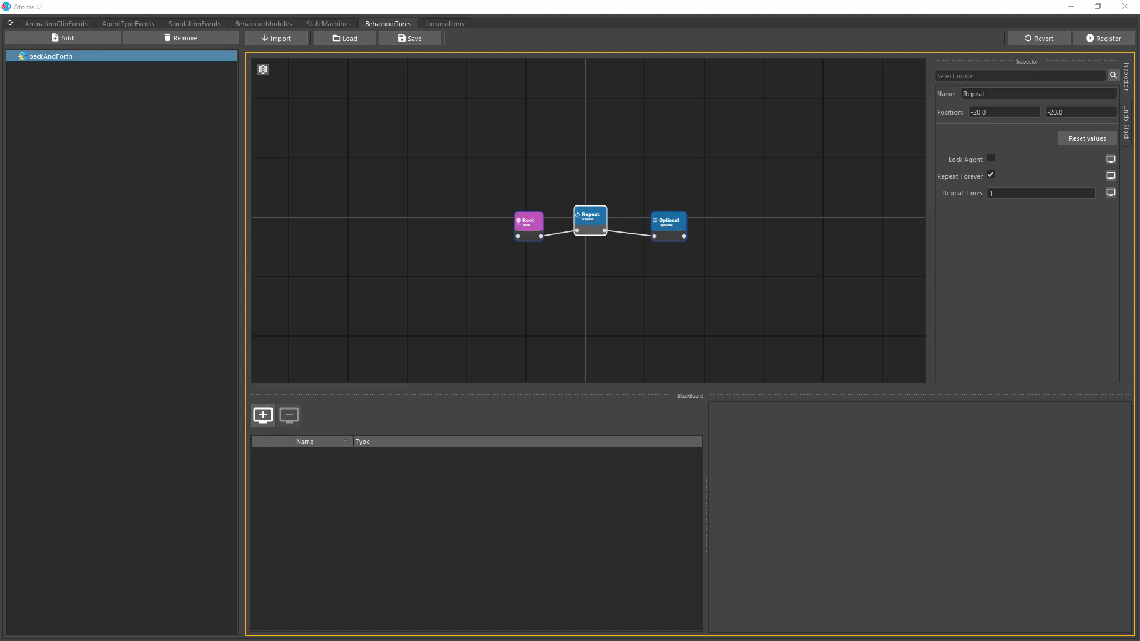
{"action": "left_click", "coordinate": [263, 415]}
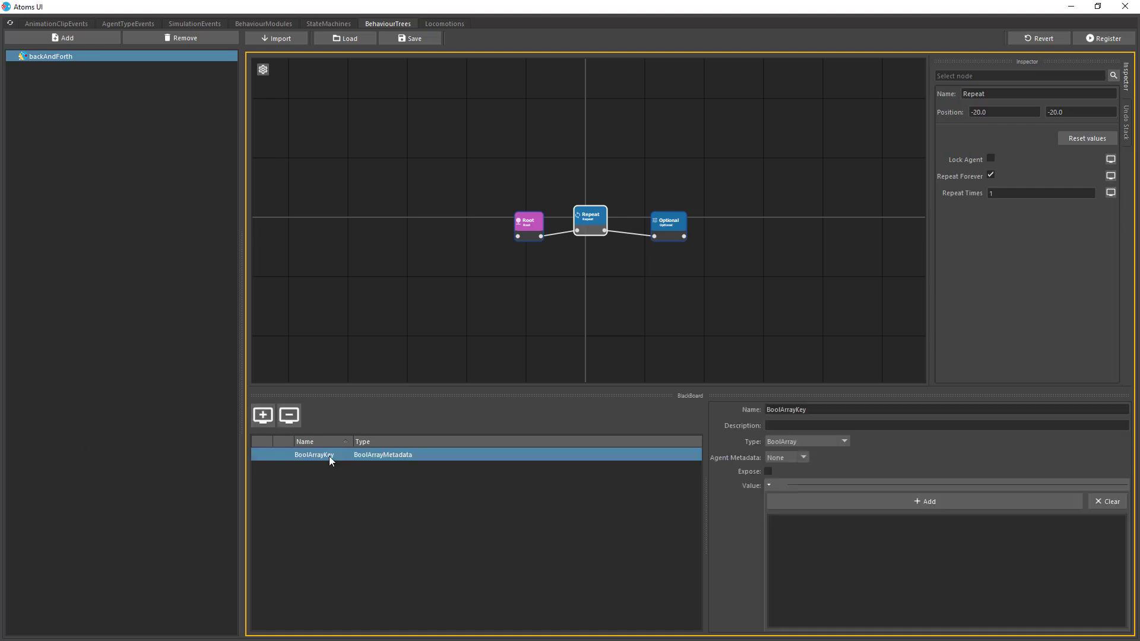
{"action": "double_click", "coordinate": [800, 410]}
{"action": "type", "text": "status"}
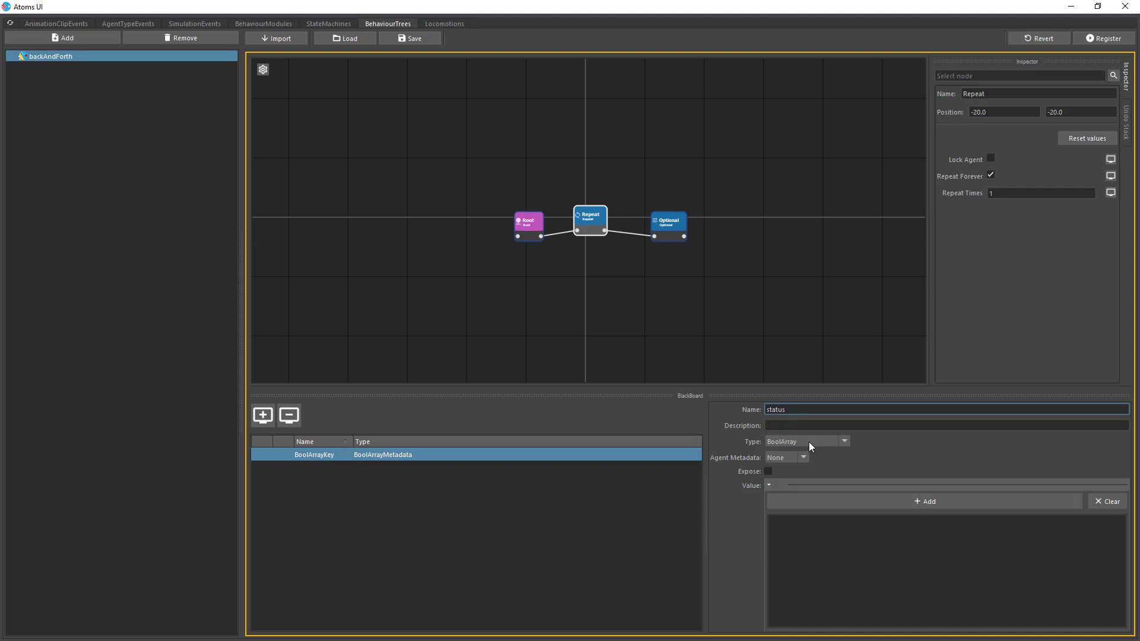
{"action": "left_click", "coordinate": [809, 441]}
{"action": "left_click", "coordinate": [800, 488]}
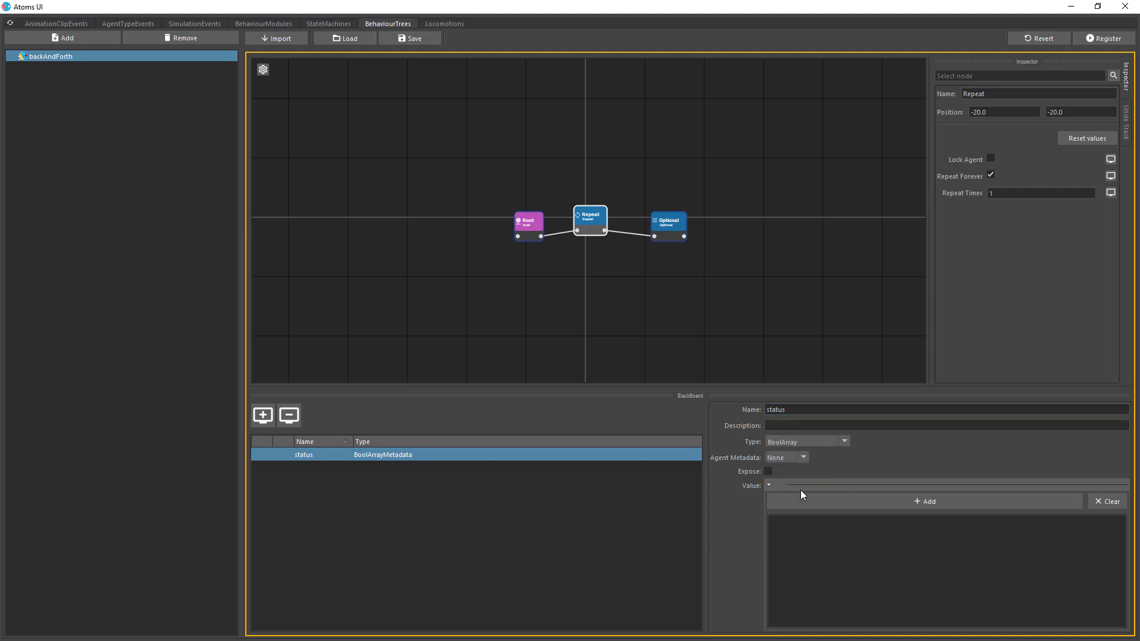
{"action": "left_click", "coordinate": [777, 460]}
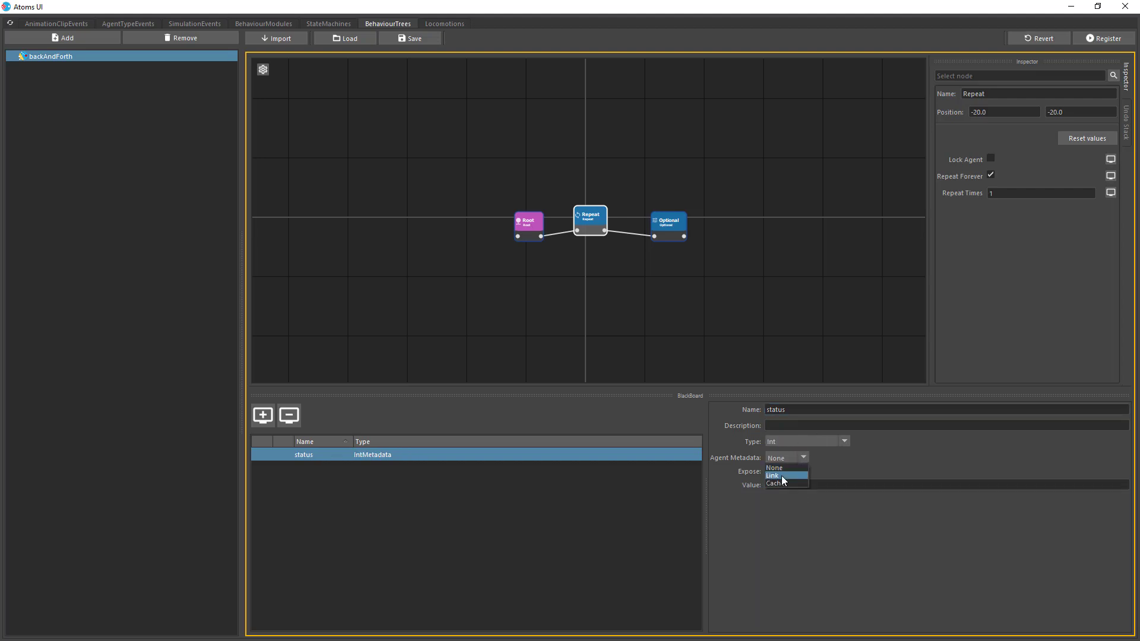
{"action": "left_click", "coordinate": [775, 479]}
Add a blackboard key named position of type Vector3 with agent metadata set to Link.
{"action": "left_click", "coordinate": [269, 421]}
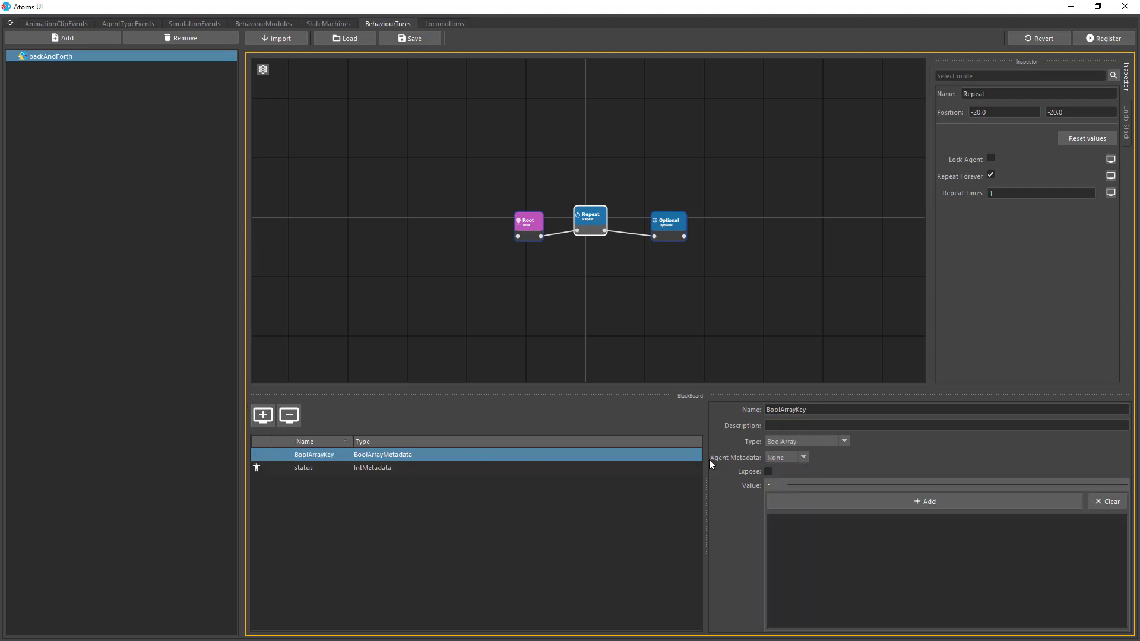
{"action": "double_click", "coordinate": [798, 408]}
{"action": "type", "text": "positi"}
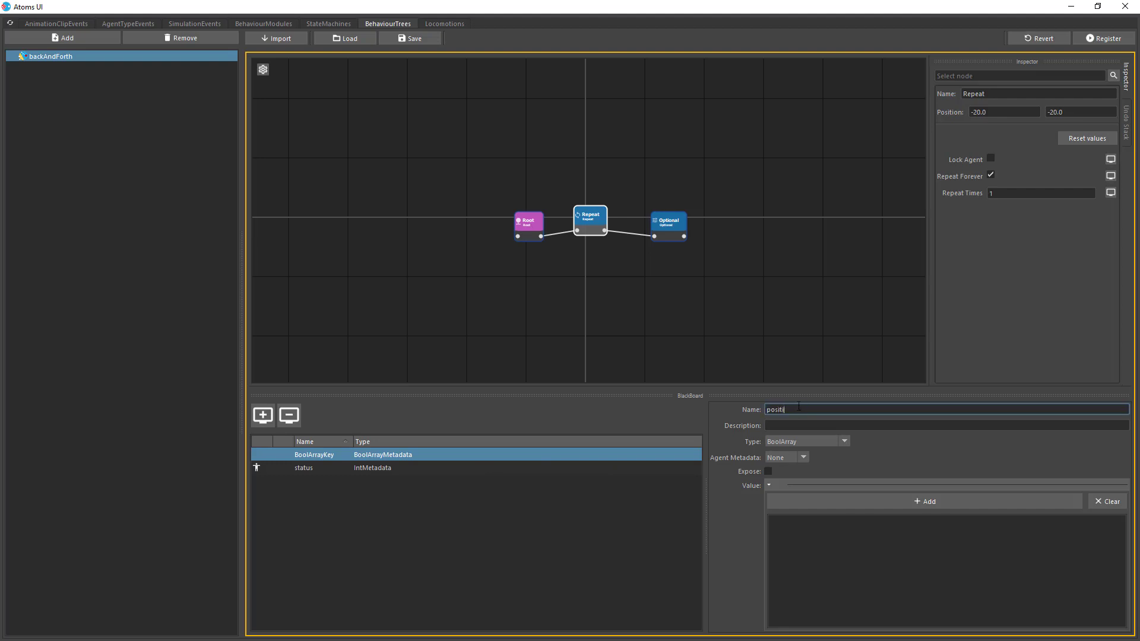
{"action": "type", "text": "on"}
{"action": "key", "text": "Return"}
{"action": "left_click", "coordinate": [789, 441]}
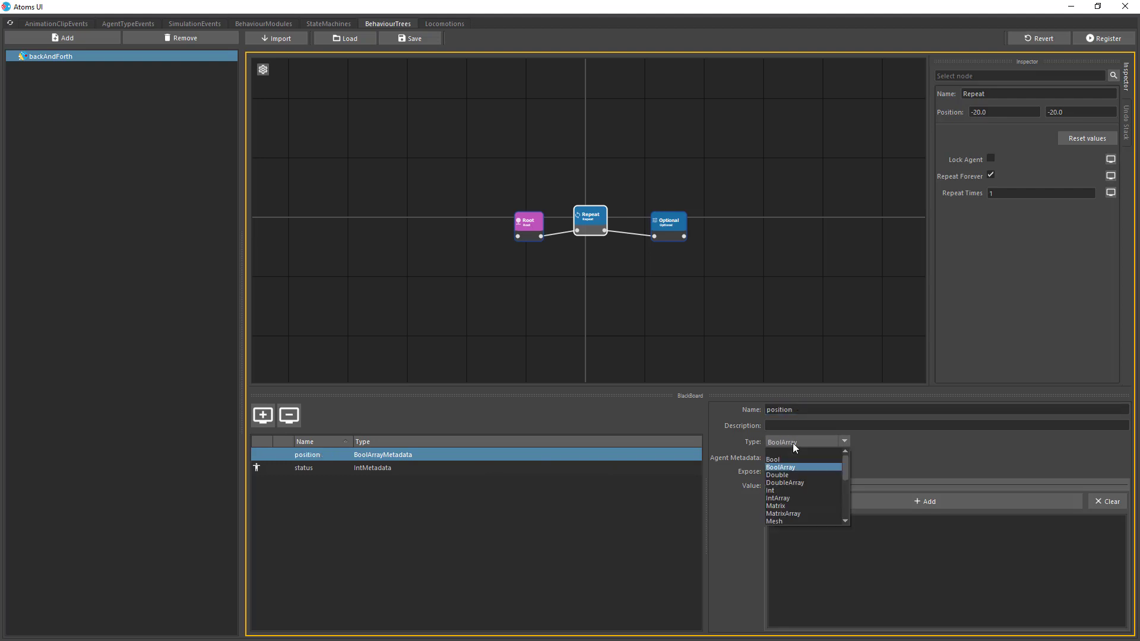
{"action": "scroll", "coordinate": [788, 480], "scroll_direction": "down", "scroll_amount": 6}
{"action": "left_click", "coordinate": [798, 499]}
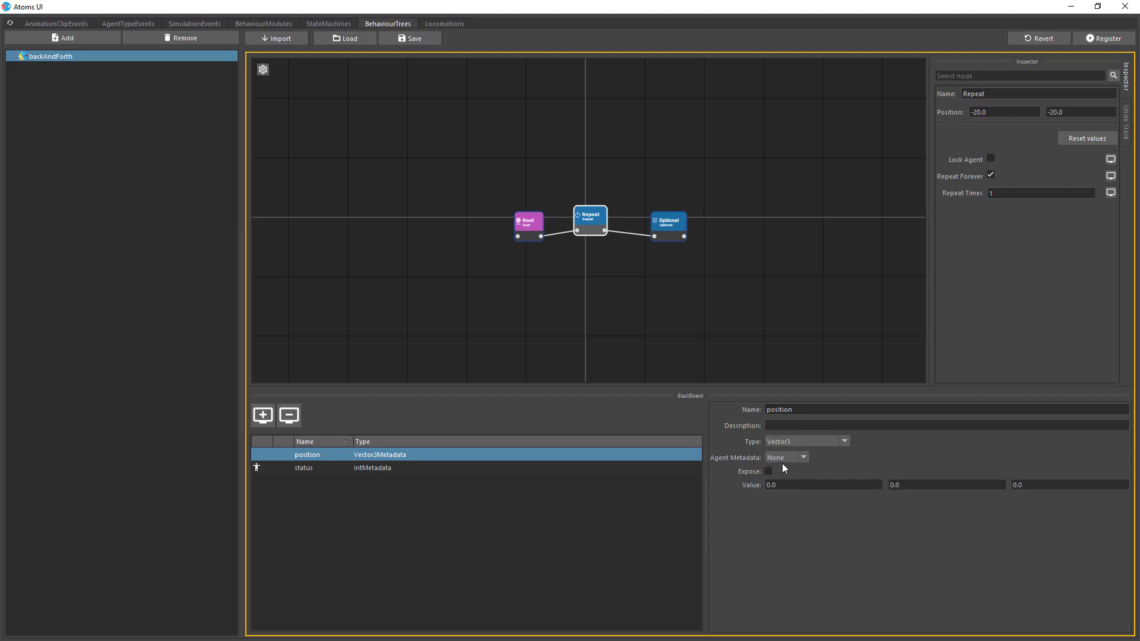
Add a blackboard key named direction of type Vector3 with agent metadata set to Link.
{"action": "left_click", "coordinate": [262, 415]}
{"action": "double_click", "coordinate": [784, 409]}
{"action": "type", "text": "direc"}
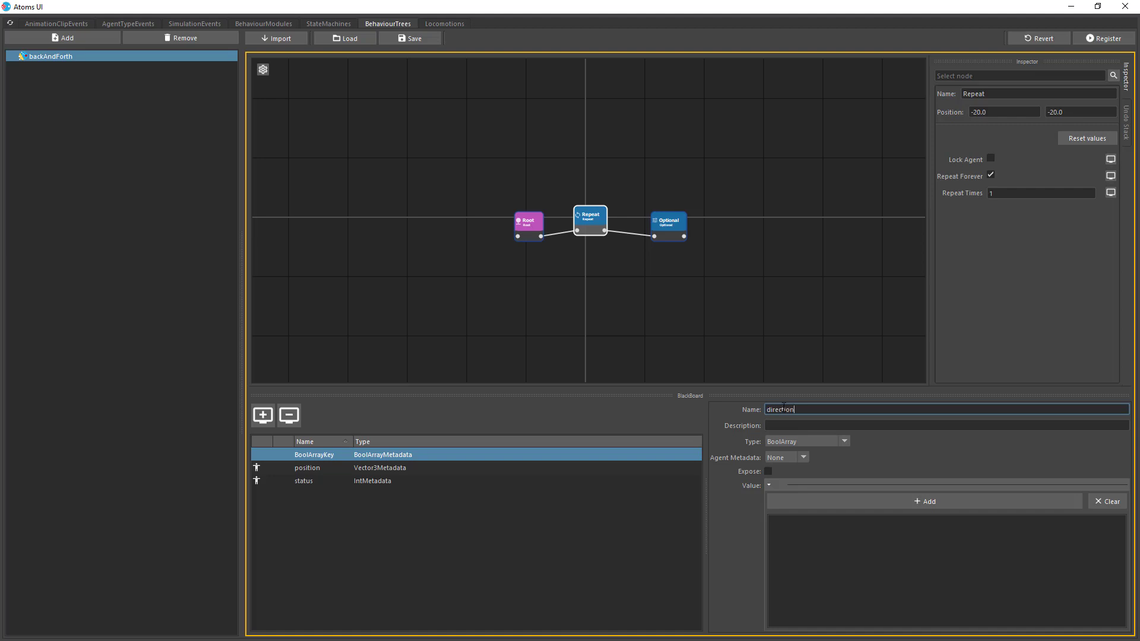
{"action": "key", "text": "Return"}
{"action": "left_click", "coordinate": [776, 441]}
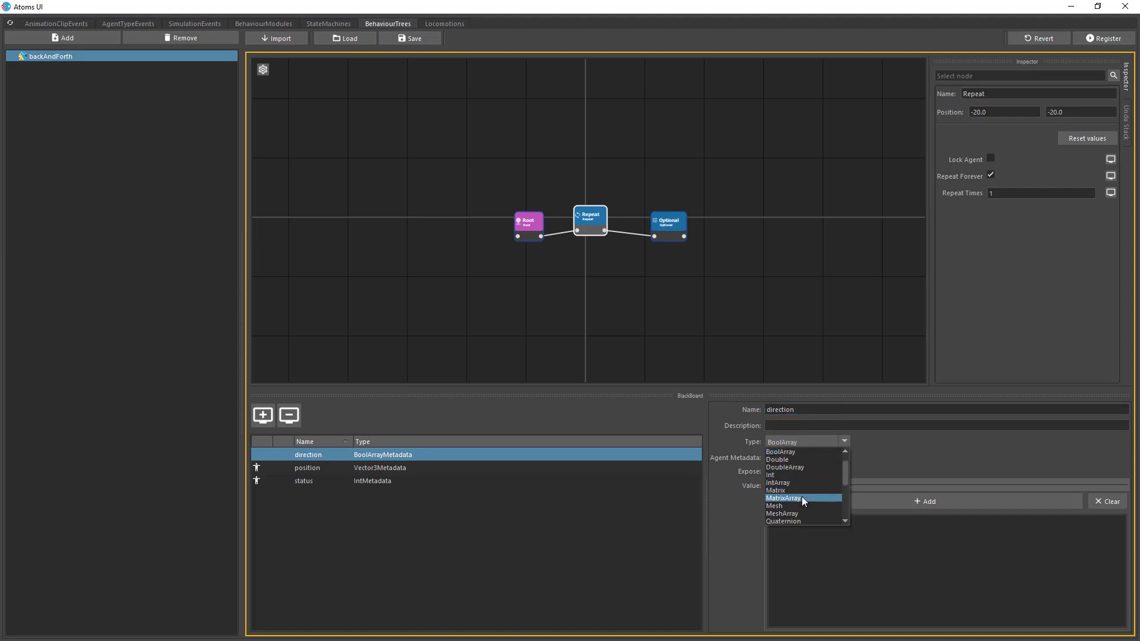
{"action": "scroll", "coordinate": [801, 496], "scroll_direction": "down", "scroll_amount": 5}
{"action": "left_click", "coordinate": [804, 494]}
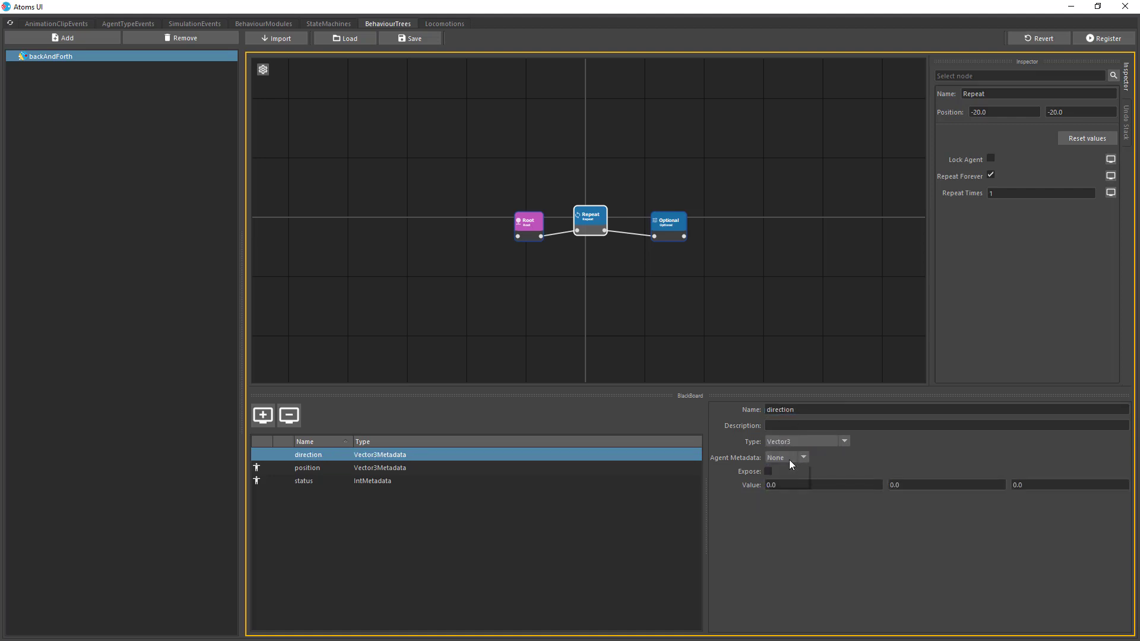
{"action": "left_click", "coordinate": [789, 475]}
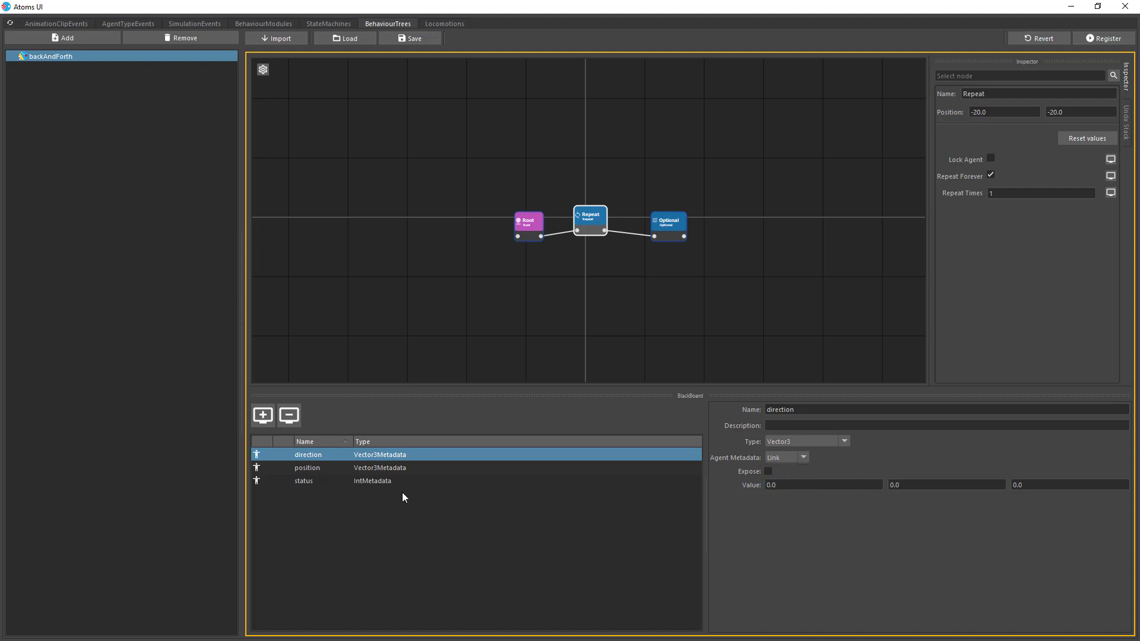
Add an exposed blackboard key named mesh1 of type Mesh, checking the two planes in the Maya scene before setting its type.
{"action": "left_click", "coordinate": [263, 415]}
{"action": "left_click", "coordinate": [823, 409]}
{"action": "key", "text": "ctrl+a"}
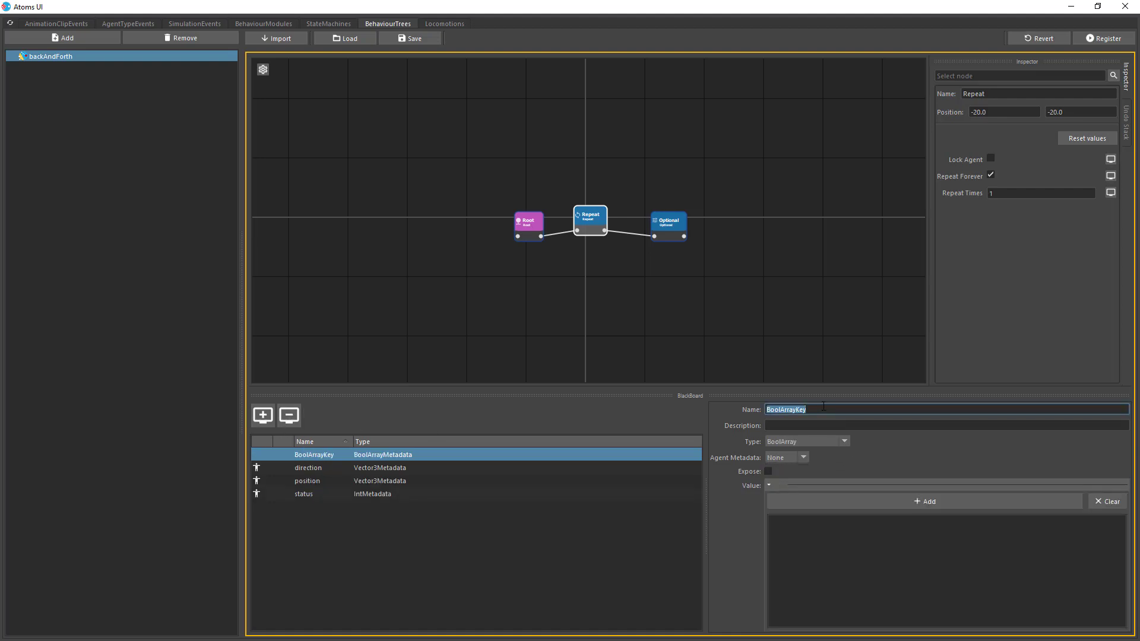
{"action": "type", "text": "mesh1"}
{"action": "key", "text": "ctrl+a"}
{"action": "left_click_drag", "start_coordinate": [664, 9], "coordinate": [735, 475]}
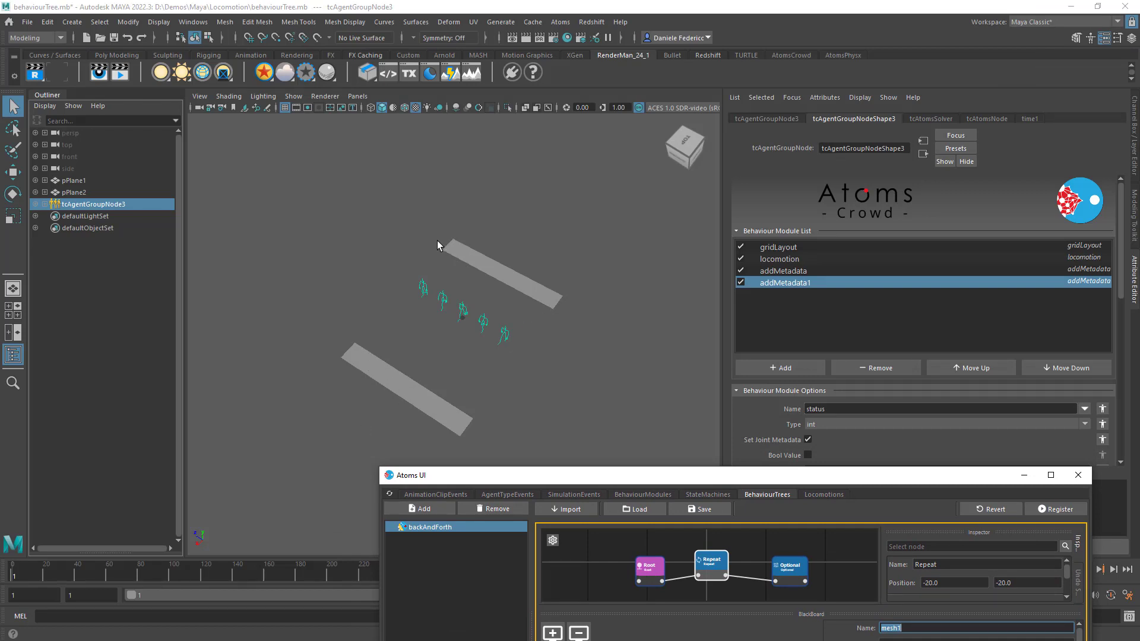
{"action": "left_click", "coordinate": [587, 314]}
{"action": "left_click_drag", "start_coordinate": [683, 478], "coordinate": [511, 239]}
{"action": "double_click", "coordinate": [511, 239]}
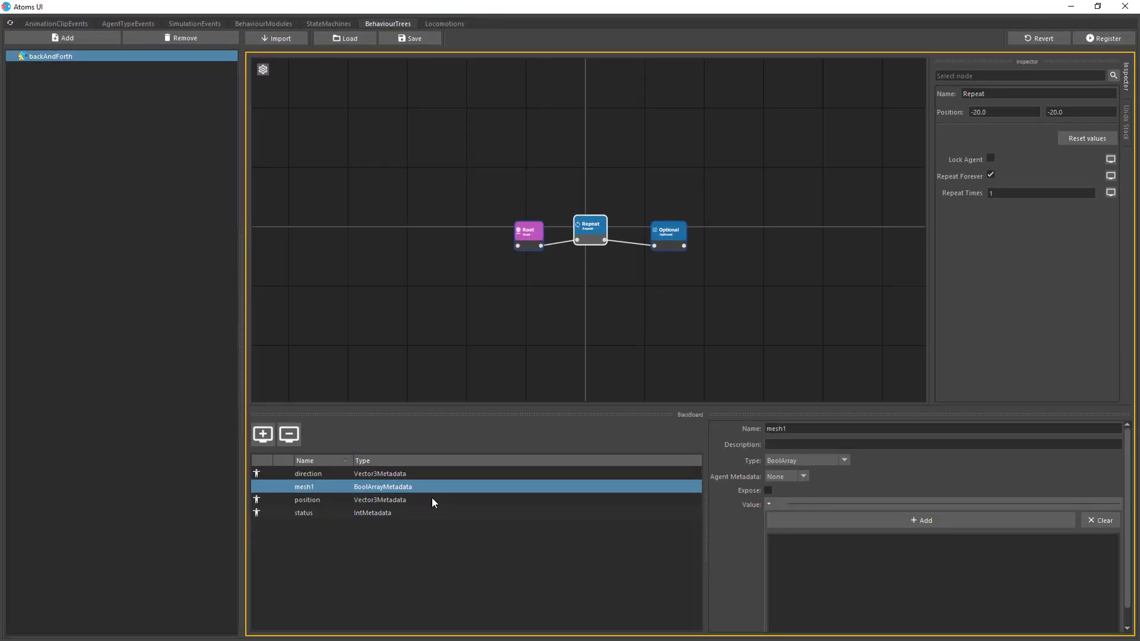
{"action": "left_click", "coordinate": [806, 458]}
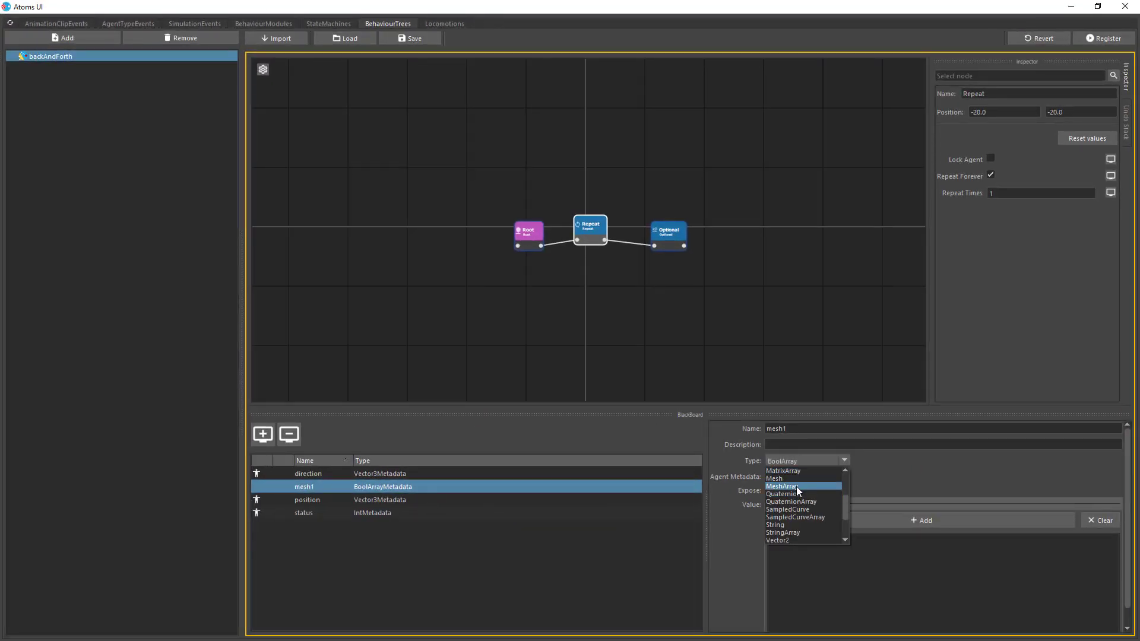
{"action": "left_click", "coordinate": [798, 480]}
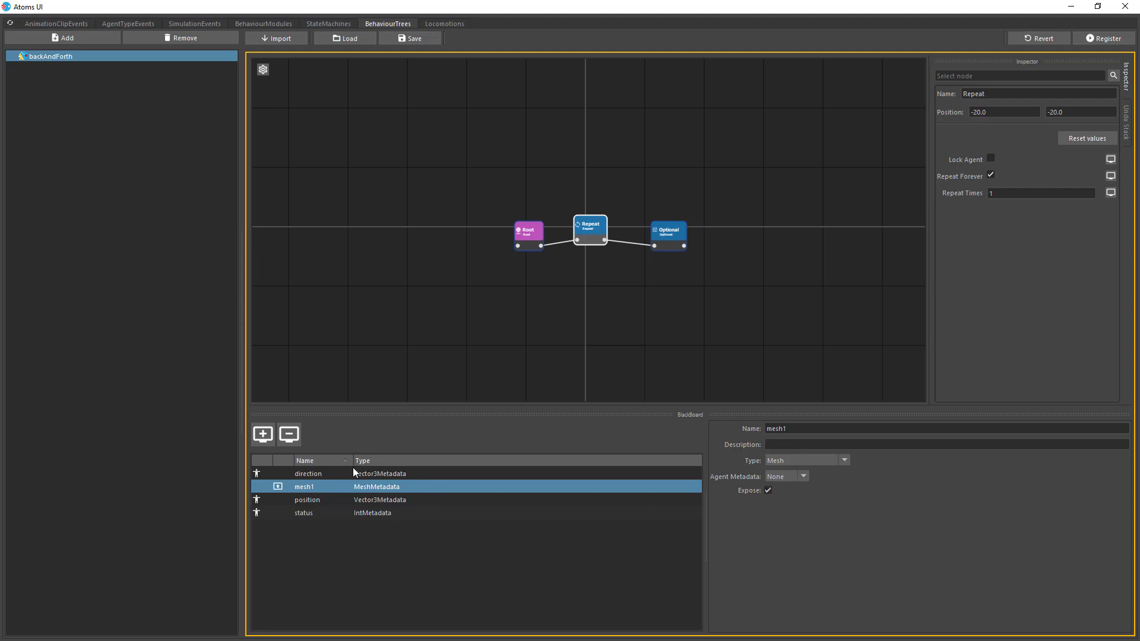
Add a second exposed blackboard key of type Mesh named mesh2.
{"action": "left_click", "coordinate": [263, 434]}
{"action": "left_click", "coordinate": [824, 428]}
{"action": "key", "text": "ctrl+a"}
{"action": "type", "text": "mesh1"}
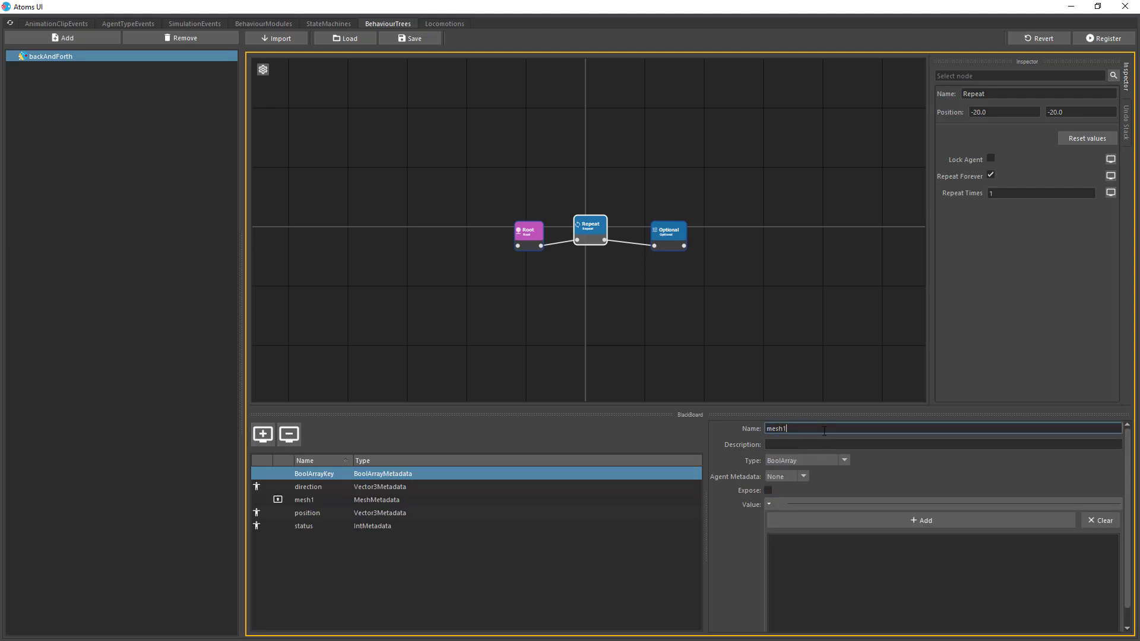
{"action": "left_click", "coordinate": [801, 458]}
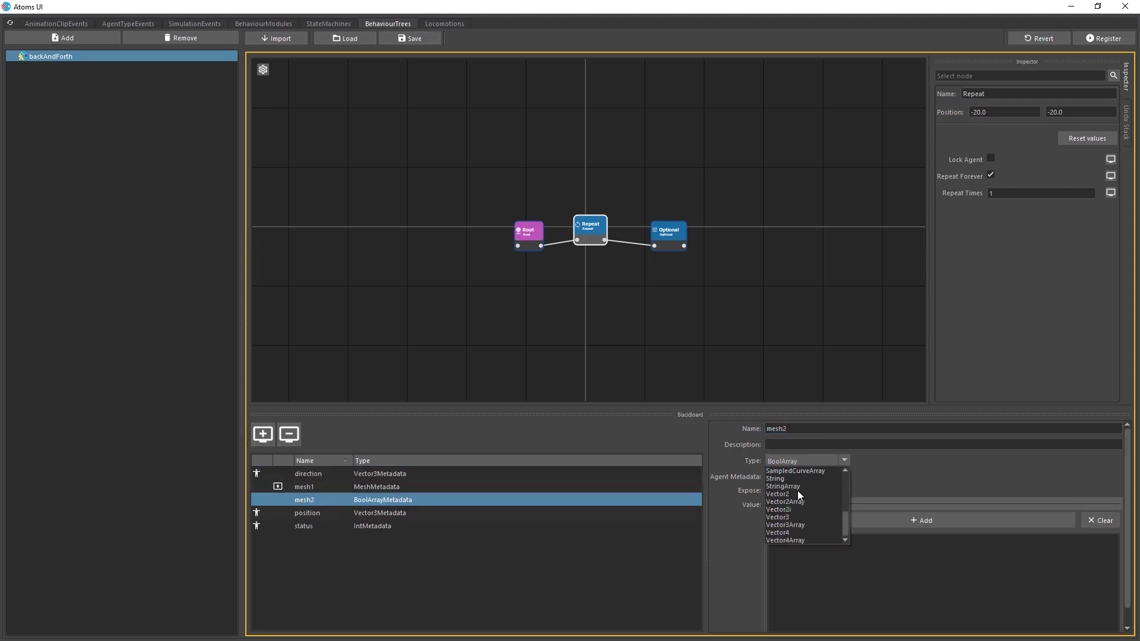
{"action": "scroll", "coordinate": [797, 490], "scroll_direction": "down", "scroll_amount": 5}
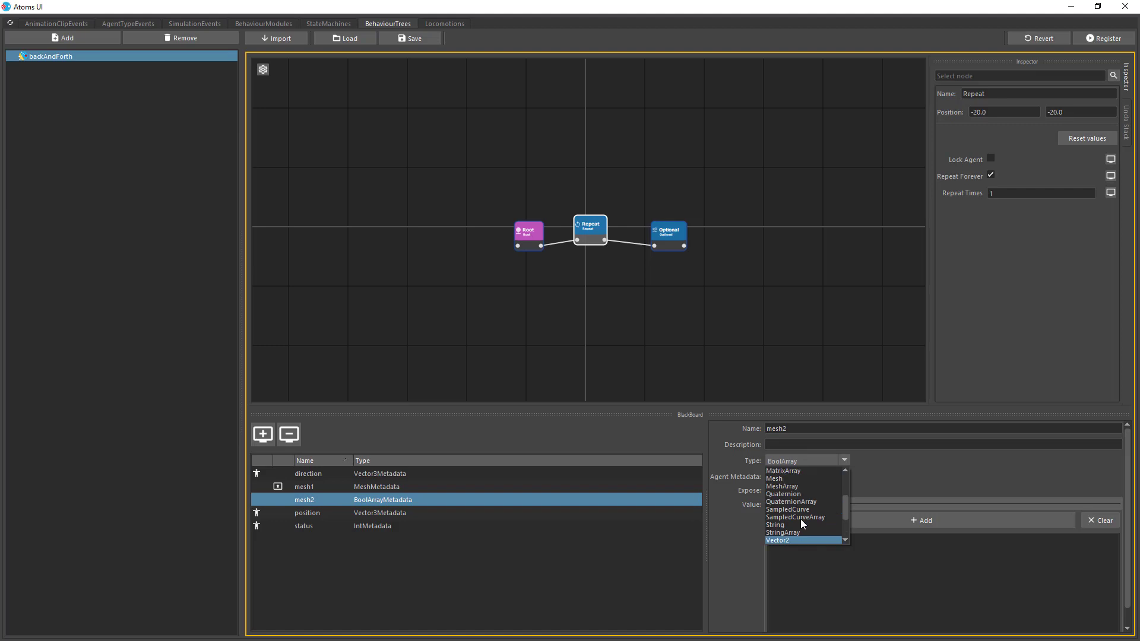
{"action": "left_click", "coordinate": [787, 479]}
{"action": "left_click", "coordinate": [755, 491]}
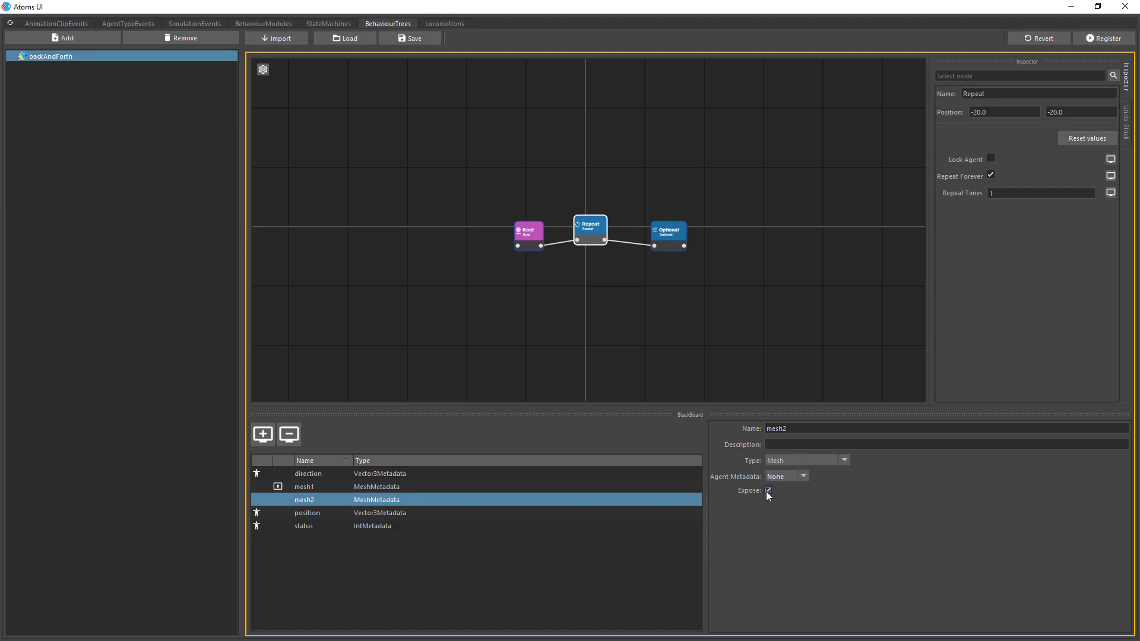
Add a blackboard key named meshTranslation1, set its type to Vector3 and expose it.
{"action": "left_click", "coordinate": [263, 434]}
{"action": "double_click", "coordinate": [829, 429]}
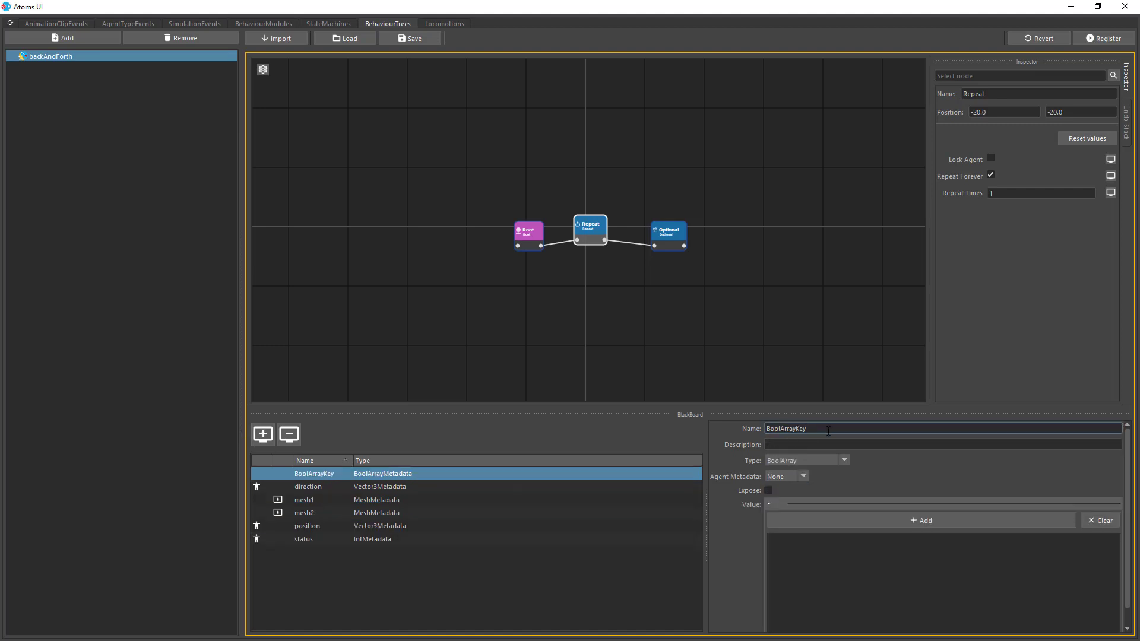
{"action": "type", "text": "mesh1Translation1"}
{"action": "double_click", "coordinate": [828, 429]}
{"action": "key", "text": "ctrl+c"}
{"action": "left_click", "coordinate": [796, 461]}
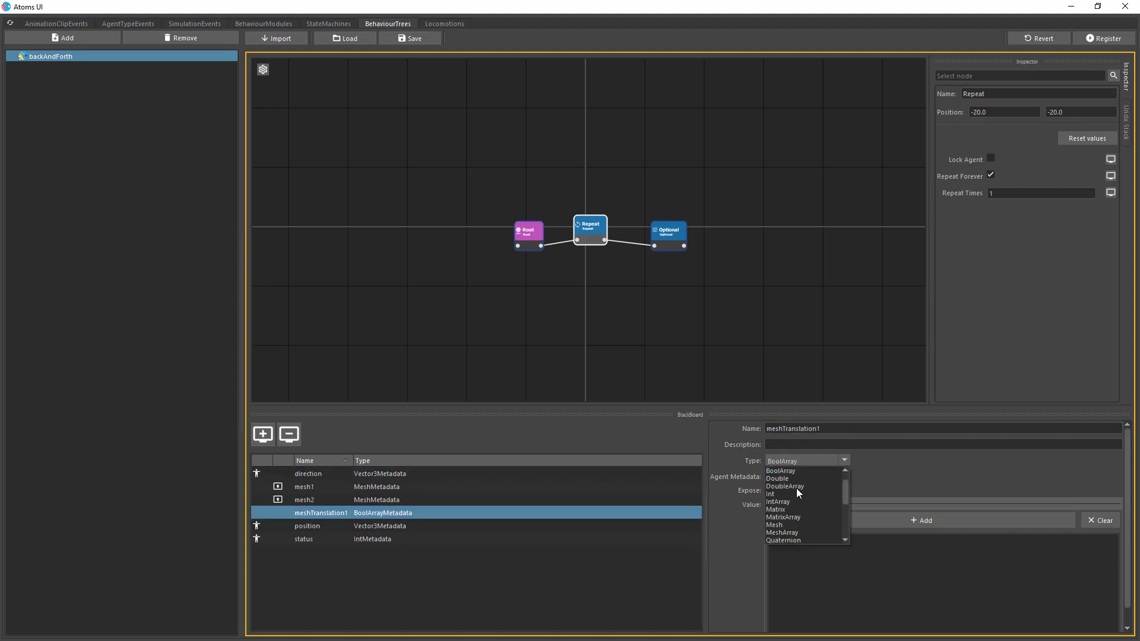
{"action": "scroll", "coordinate": [799, 505], "scroll_direction": "down", "scroll_amount": 3}
{"action": "left_click", "coordinate": [800, 517]}
{"action": "left_click", "coordinate": [782, 482]}
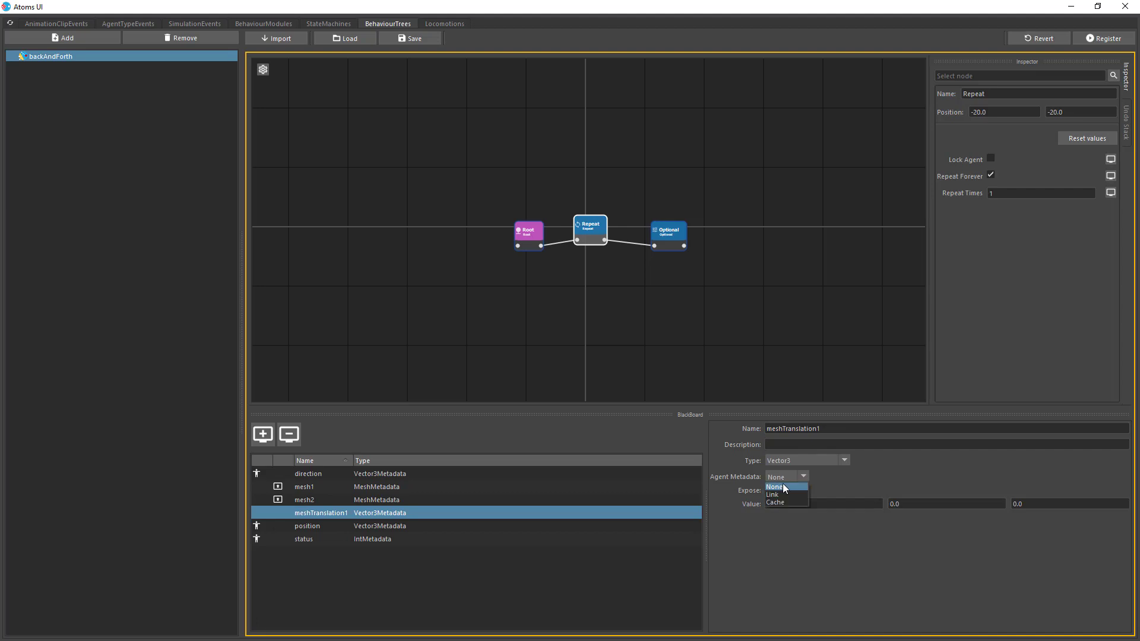
{"action": "left_click", "coordinate": [772, 490]}
{"action": "left_click", "coordinate": [768, 491]}
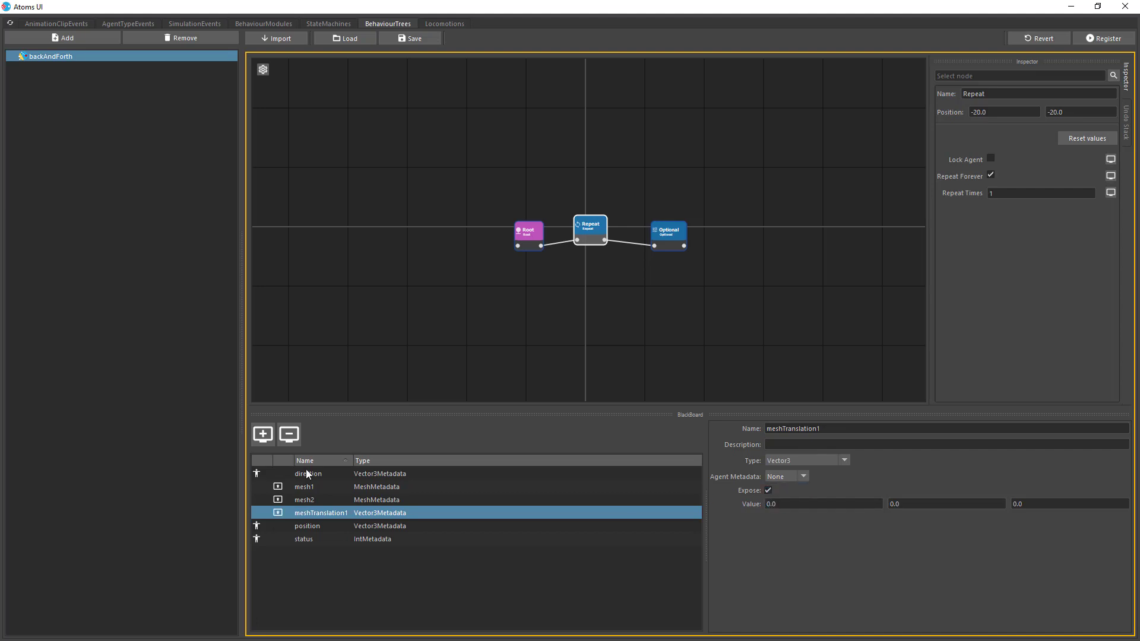
Add another exposed Vector3 blackboard key and name it meshTranslation2.
{"action": "left_click", "coordinate": [263, 434]}
{"action": "double_click", "coordinate": [813, 431]}
{"action": "key", "text": "ctrl+v"}
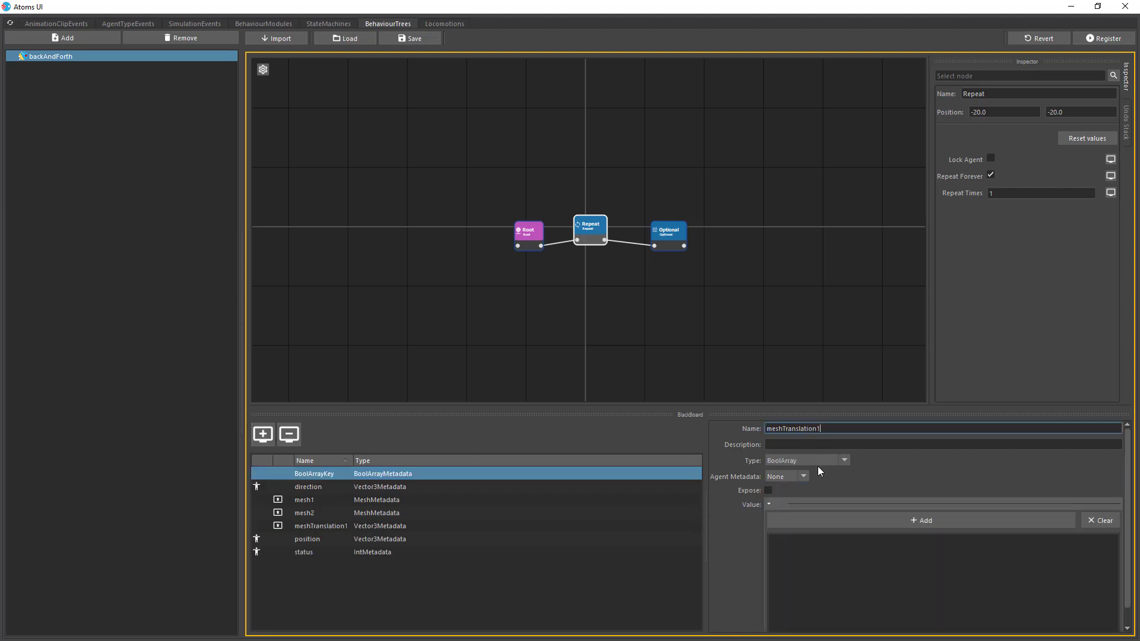
{"action": "type", "text": "1"}
{"action": "left_click", "coordinate": [818, 465]}
{"action": "left_click", "coordinate": [811, 519]}
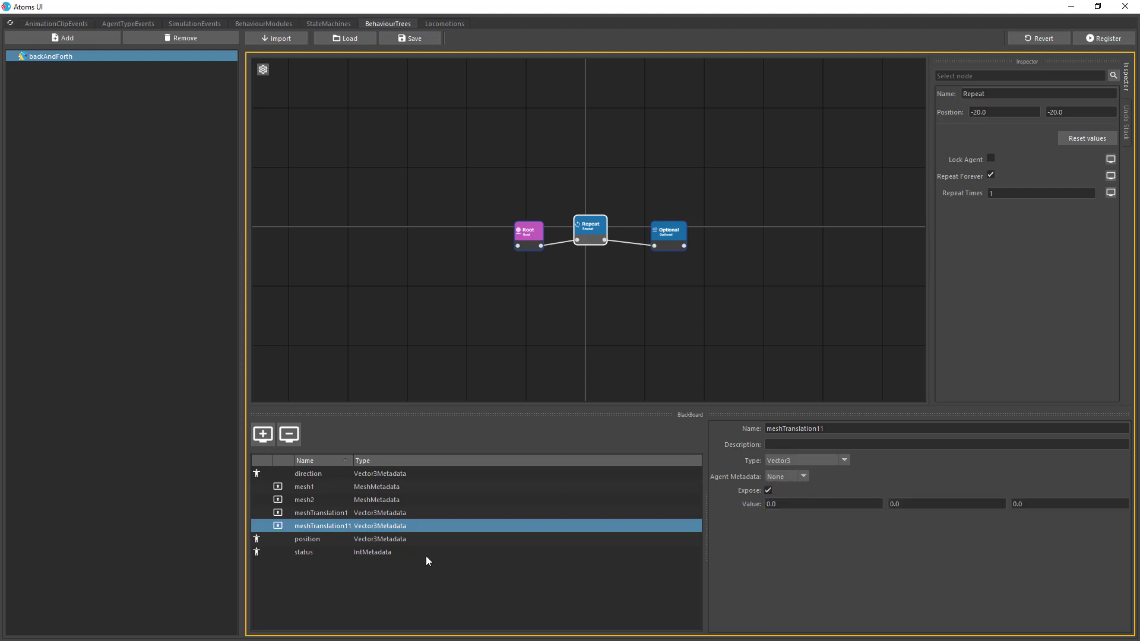
{"action": "left_click", "coordinate": [836, 432]}
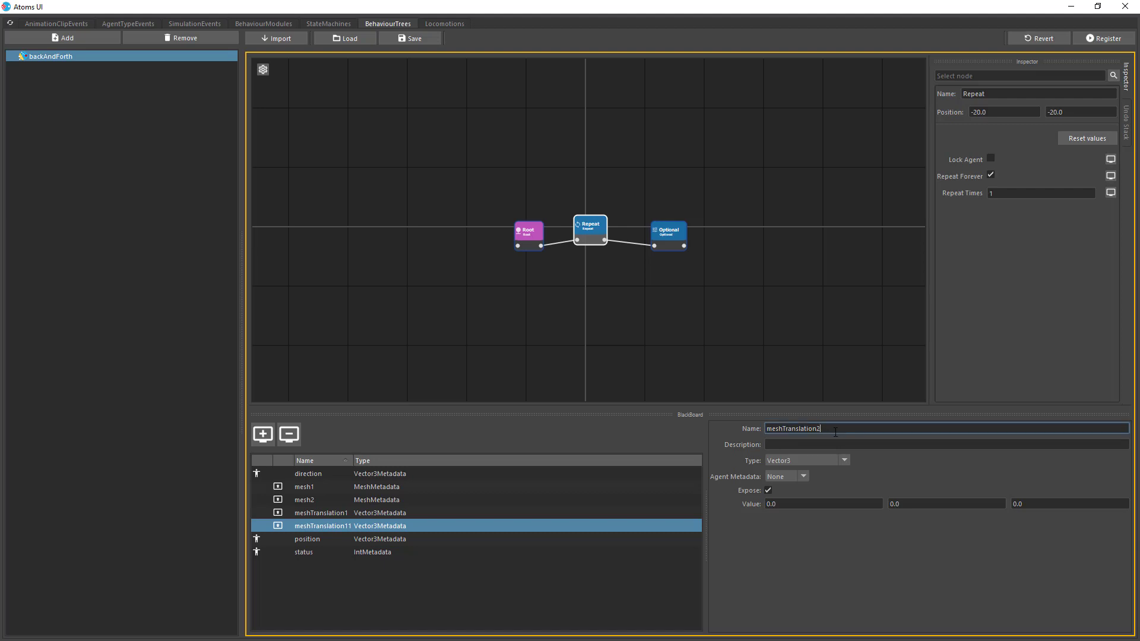
{"action": "key", "text": "Return"}
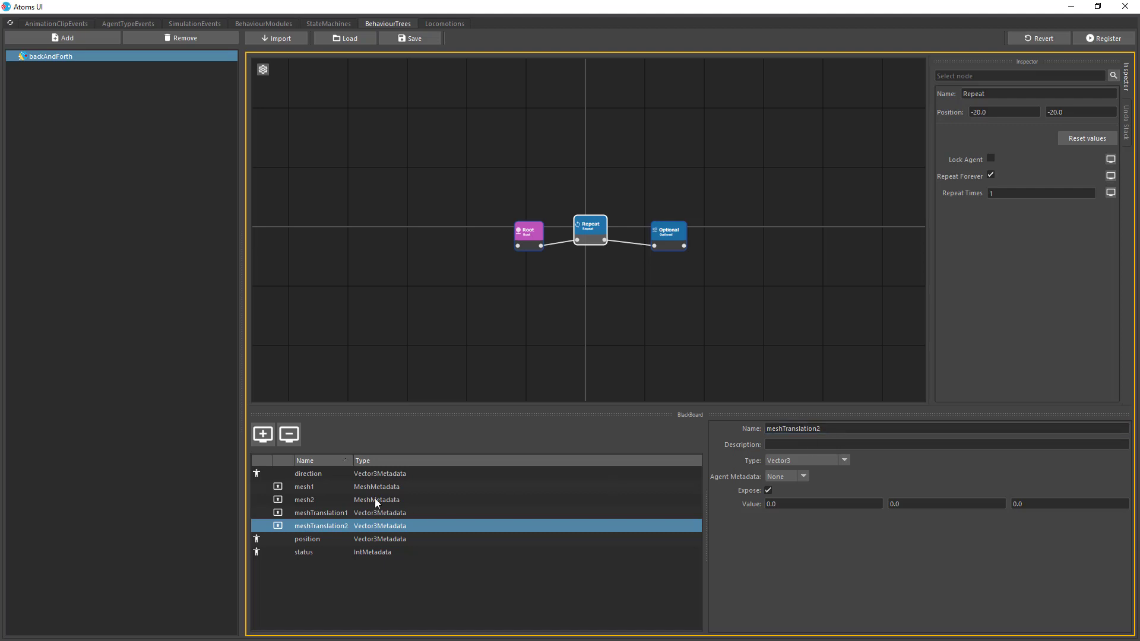
Add an exposed blackboard key of type Vector3 named meshScale1.
{"action": "left_click", "coordinate": [265, 435]}
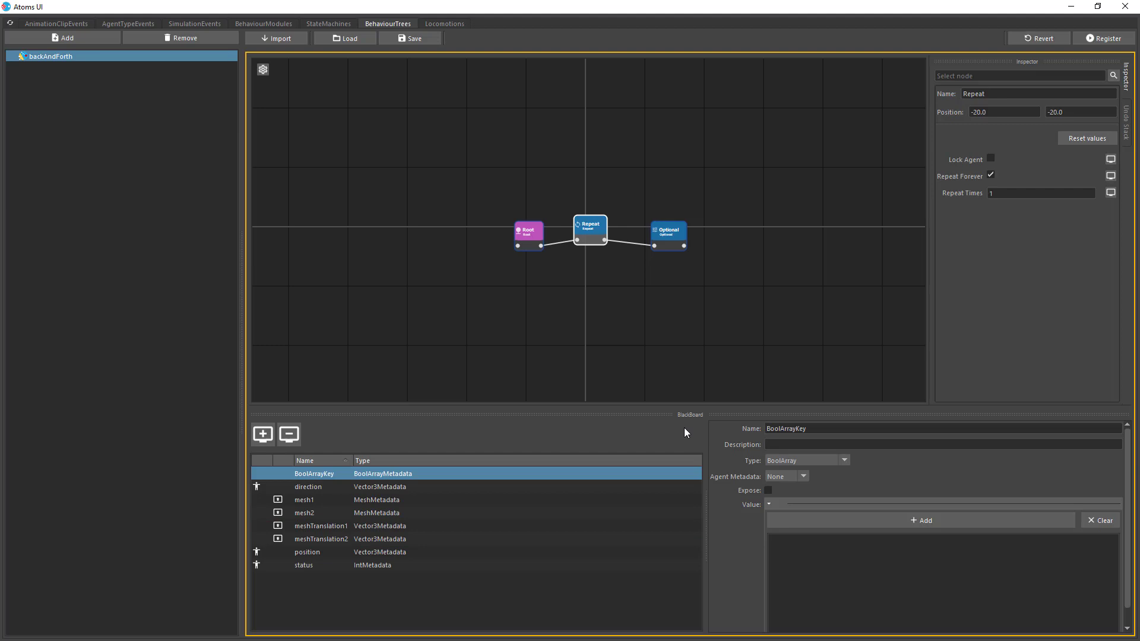
{"action": "double_click", "coordinate": [783, 426]}
{"action": "key", "text": "ctrl+v"}
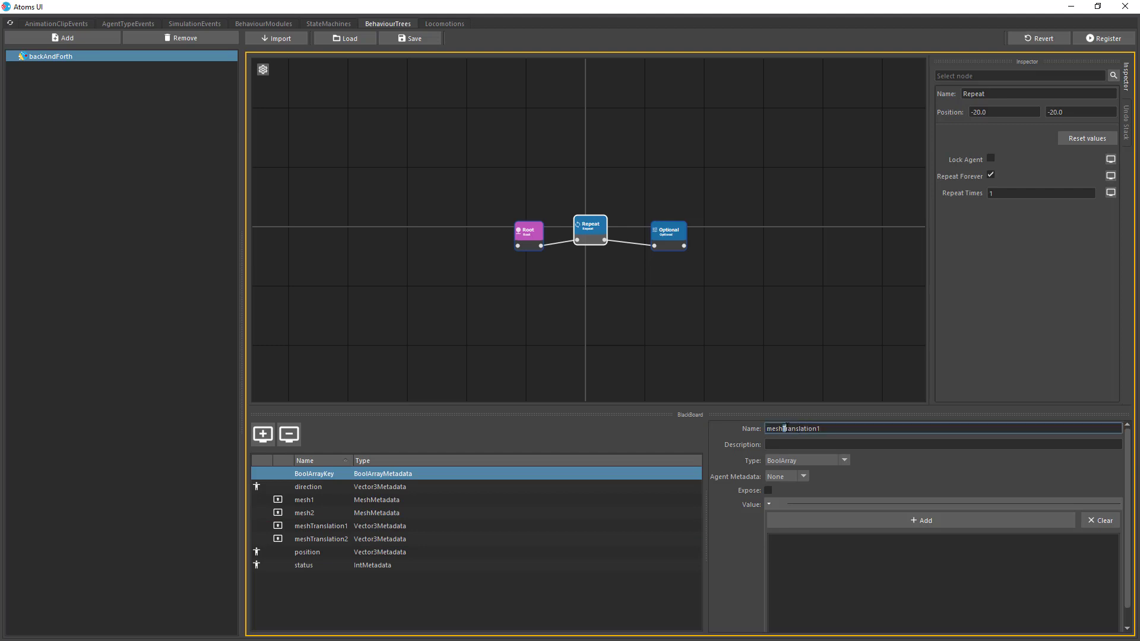
{"action": "left_click_drag", "start_coordinate": [785, 428], "coordinate": [821, 427]}
{"action": "type", "text": "Scale1"}
{"action": "left_click", "coordinate": [799, 459]}
{"action": "scroll", "coordinate": [806, 510], "scroll_direction": "down", "scroll_amount": 2}
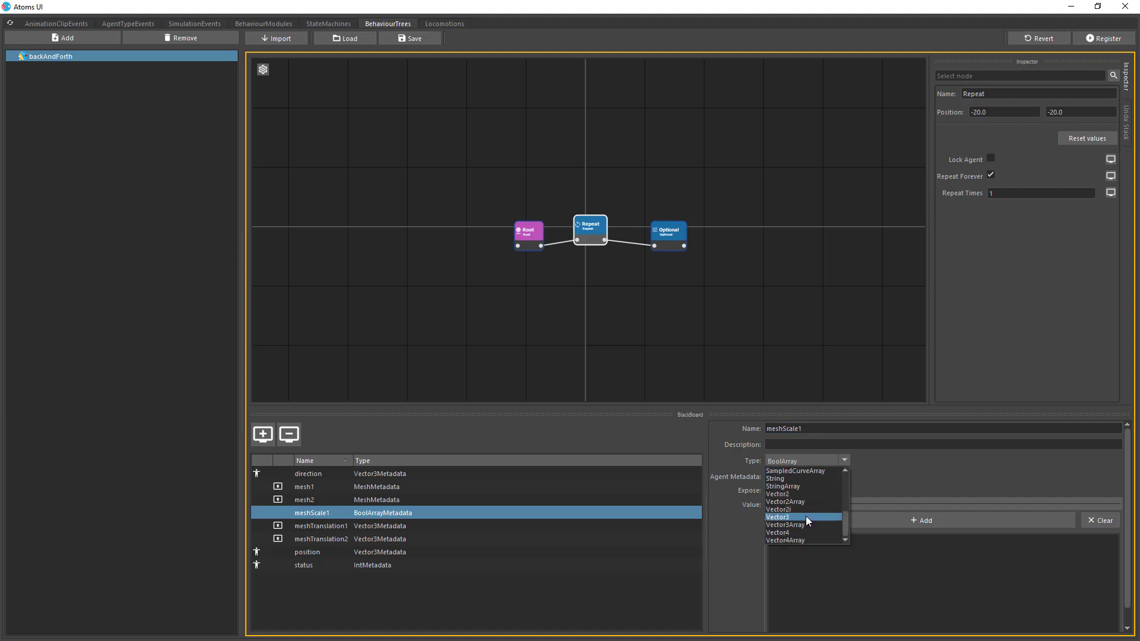
{"action": "left_click", "coordinate": [806, 515]}
{"action": "left_click", "coordinate": [819, 475]}
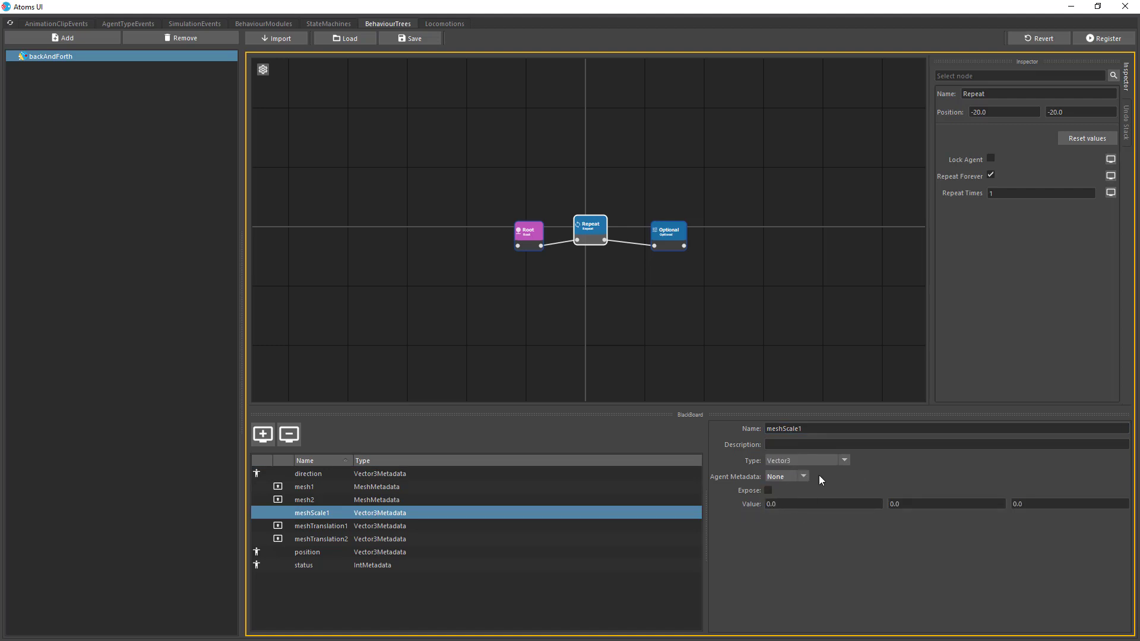
{"action": "left_click", "coordinate": [768, 490]}
Add a second exposed scale key named meshScale2 to the blackboard, also of type Vector3.
{"action": "double_click", "coordinate": [800, 429]}
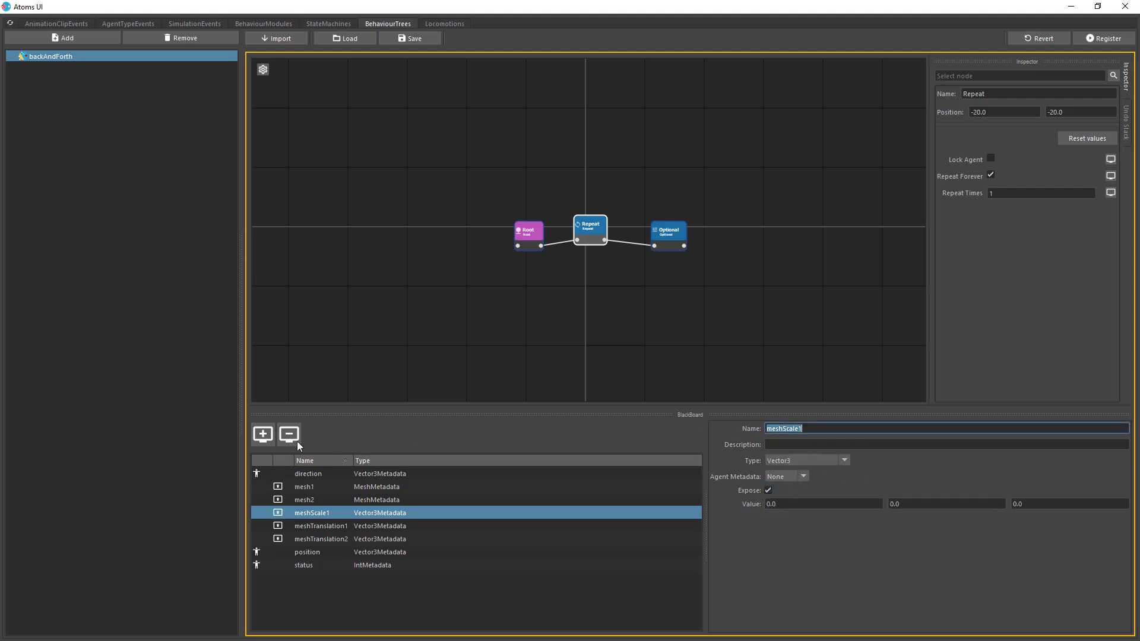
{"action": "left_click", "coordinate": [263, 434]}
{"action": "left_click", "coordinate": [839, 427]}
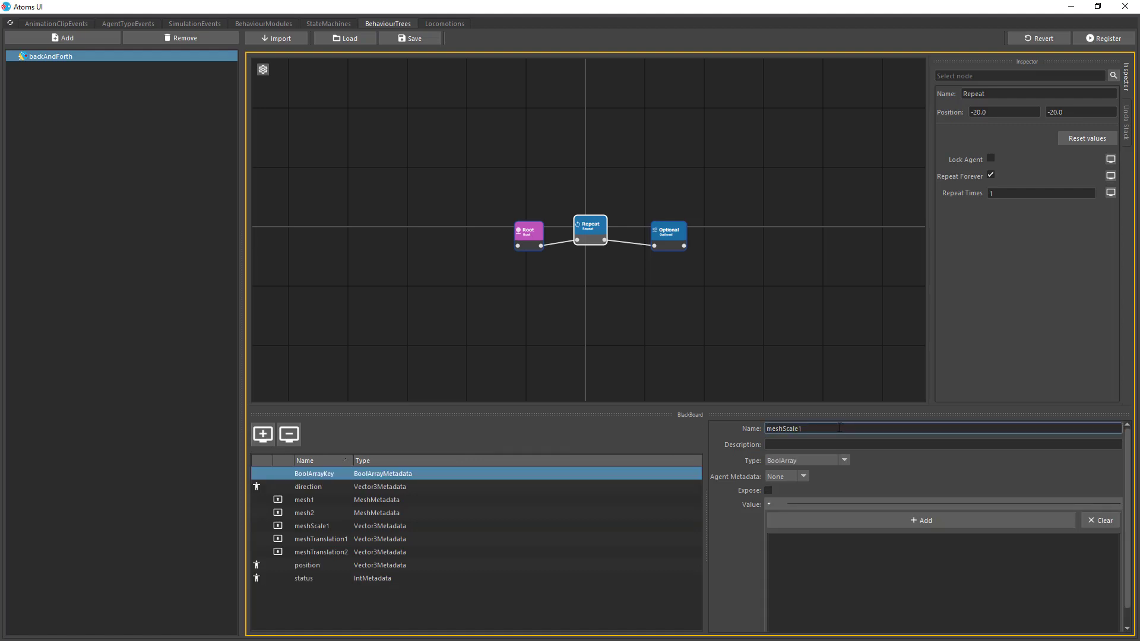
{"action": "key", "text": "BackSpace"}
{"action": "type", "text": "2"}
{"action": "key", "text": "Return"}
{"action": "left_click", "coordinate": [800, 461]}
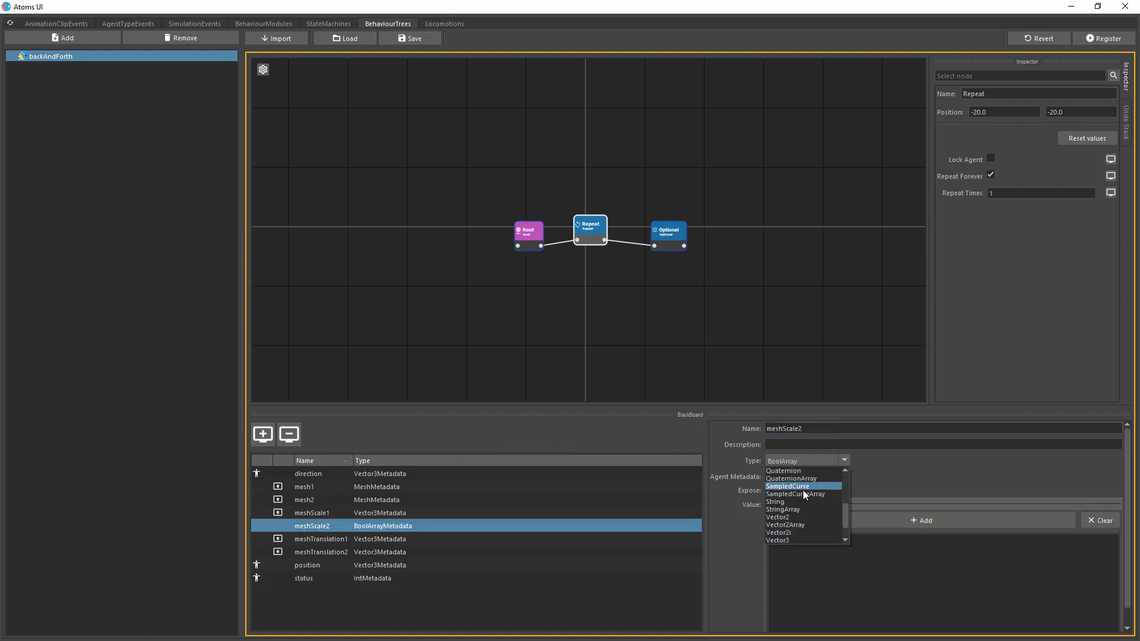
{"action": "scroll", "coordinate": [801, 532], "scroll_direction": "down", "scroll_amount": 1}
{"action": "left_click", "coordinate": [800, 532]}
{"action": "left_click", "coordinate": [861, 483]}
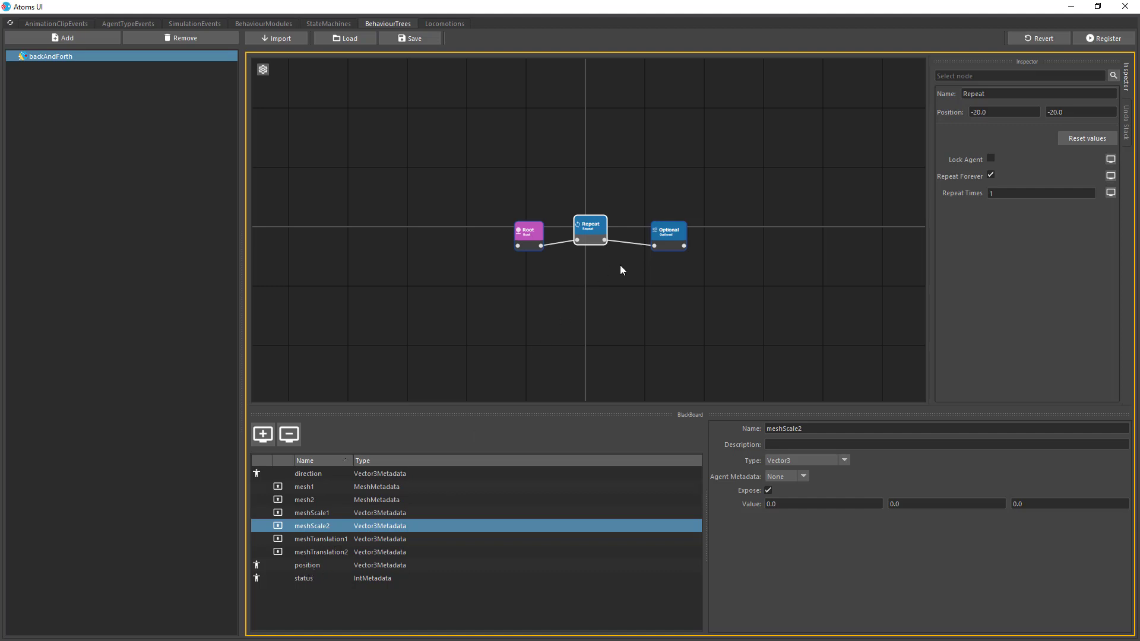
Add a Selector composite node as the child of the Optional node.
{"action": "middle_click_drag", "start_coordinate": [739, 265], "coordinate": [583, 266]}
{"action": "left_click_drag", "start_coordinate": [569, 255], "coordinate": [619, 254]}
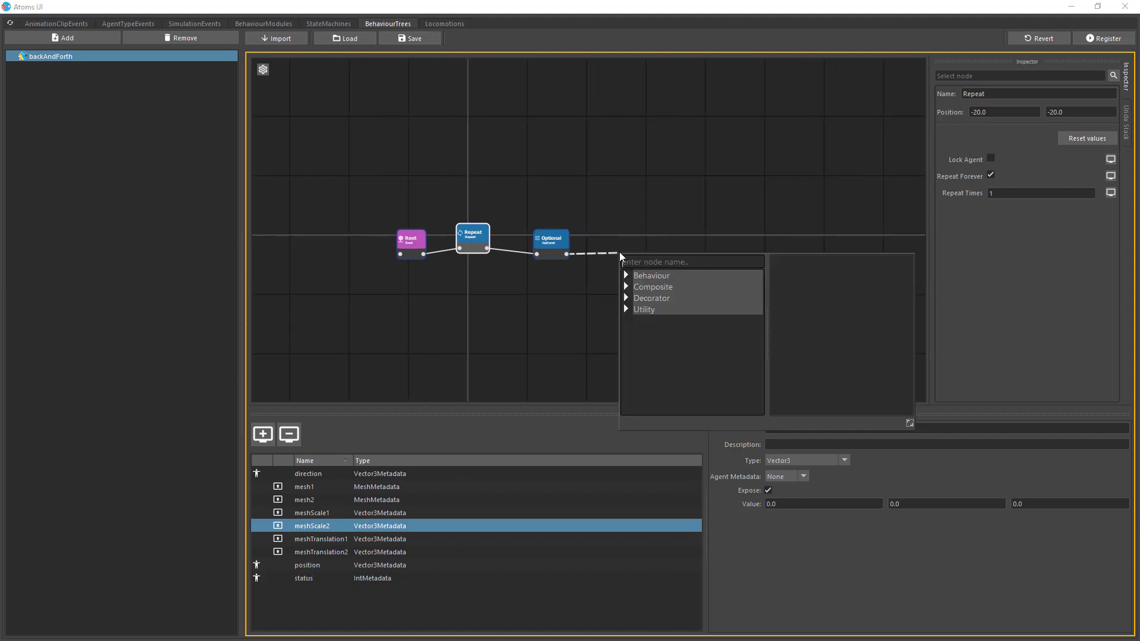
{"action": "type", "text": "Select"}
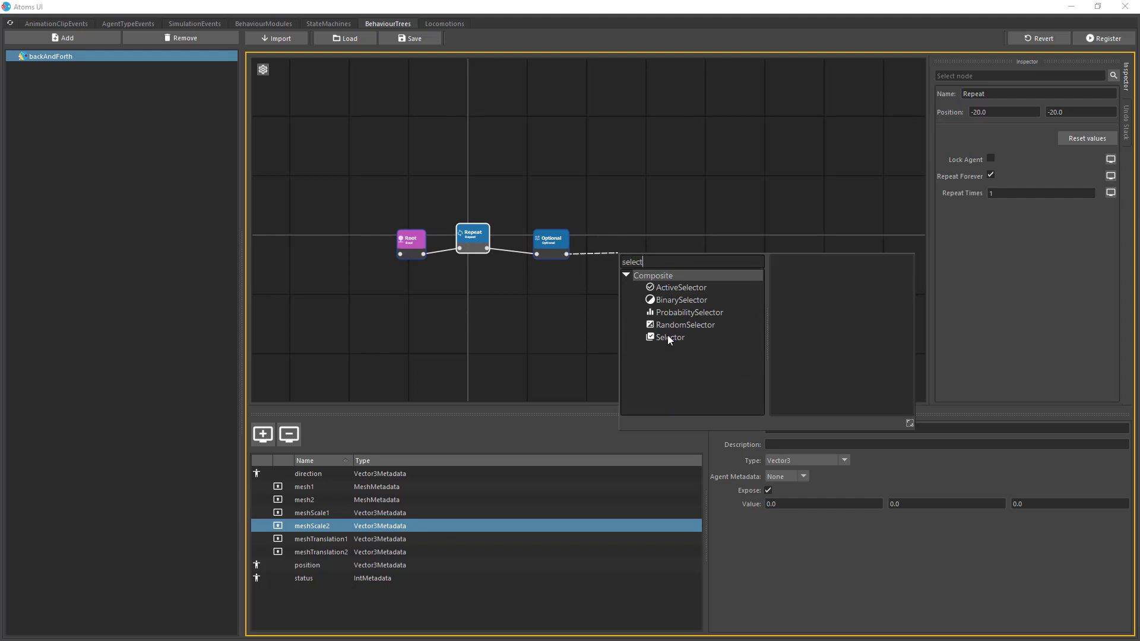
{"action": "left_click", "coordinate": [669, 336]}
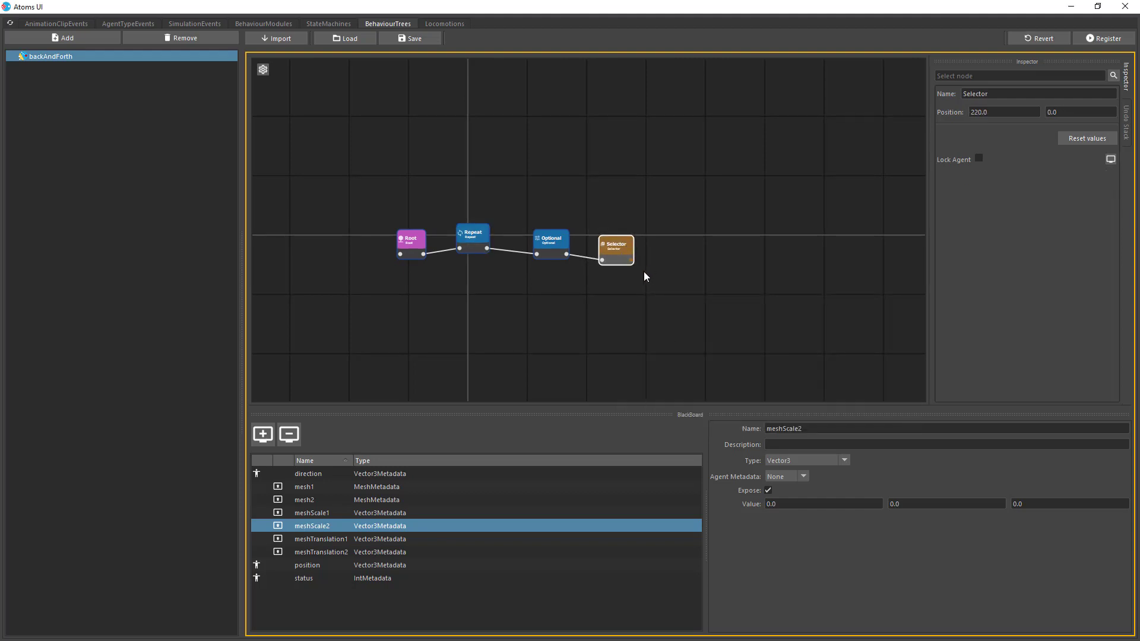
{"action": "left_click_drag", "start_coordinate": [633, 260], "coordinate": [669, 218]}
{"action": "left_click", "coordinate": [647, 320]}
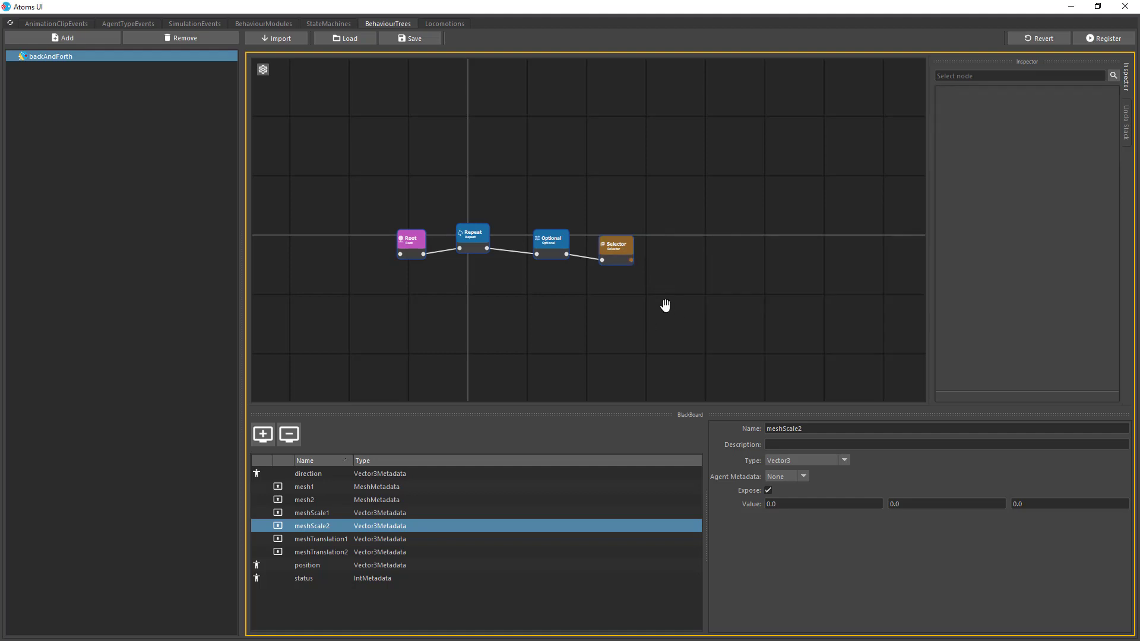
Add a Conditional decorator node as a child of the Selector node.
{"action": "middle_click_drag", "start_coordinate": [666, 307], "coordinate": [561, 300]}
{"action": "left_click_drag", "start_coordinate": [523, 241], "coordinate": [555, 216]}
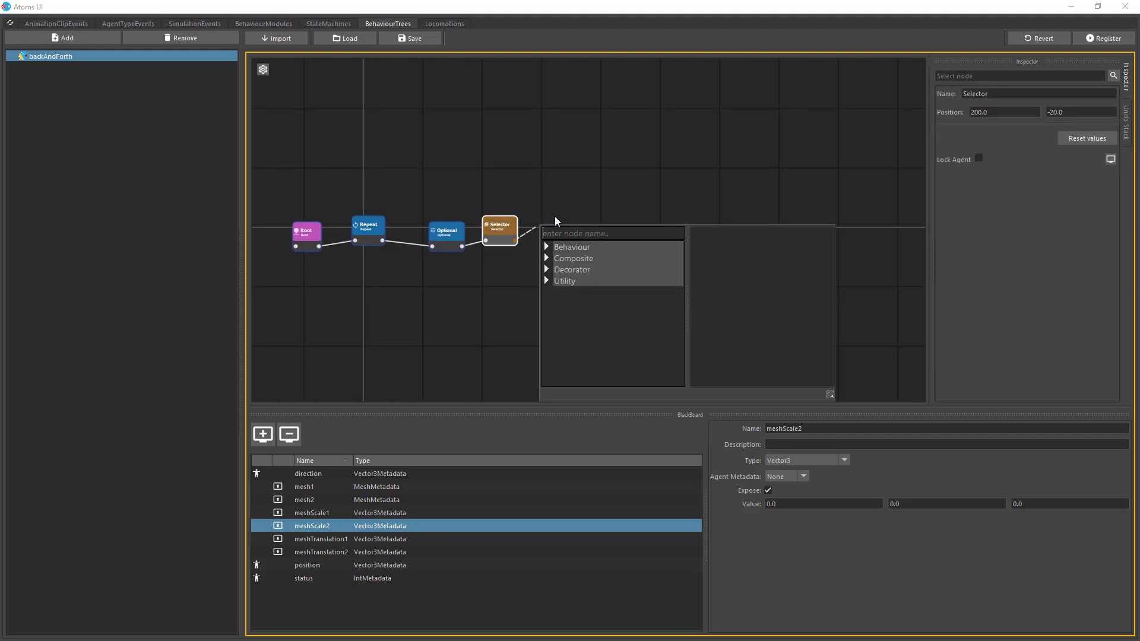
{"action": "type", "text": "condi"}
{"action": "left_click", "coordinate": [592, 280]}
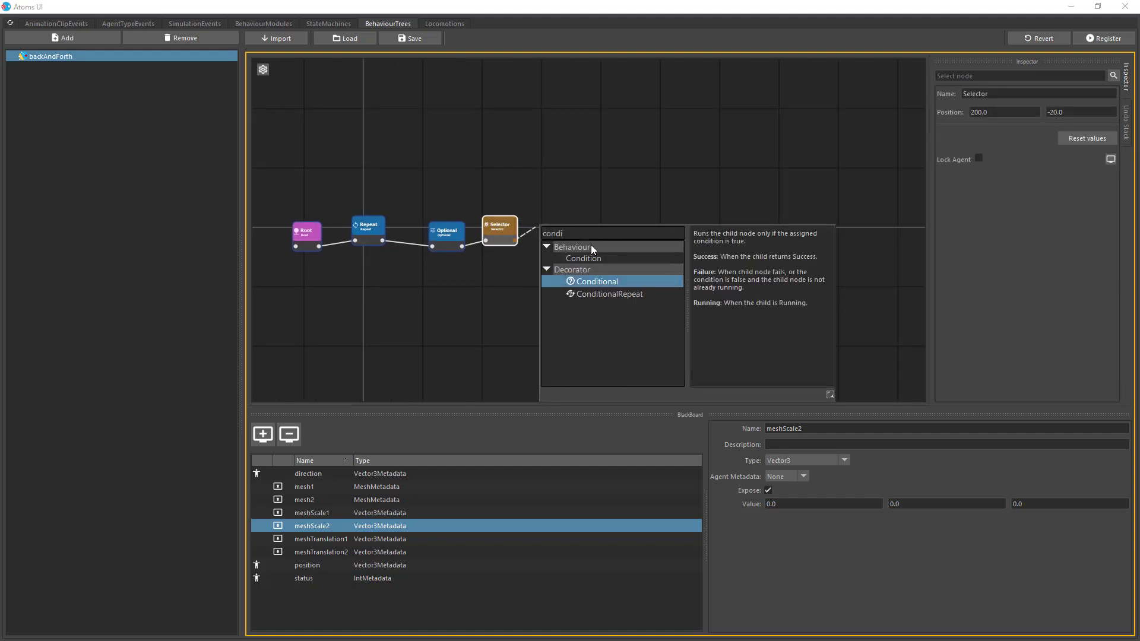
{"action": "double_click", "coordinate": [595, 281]}
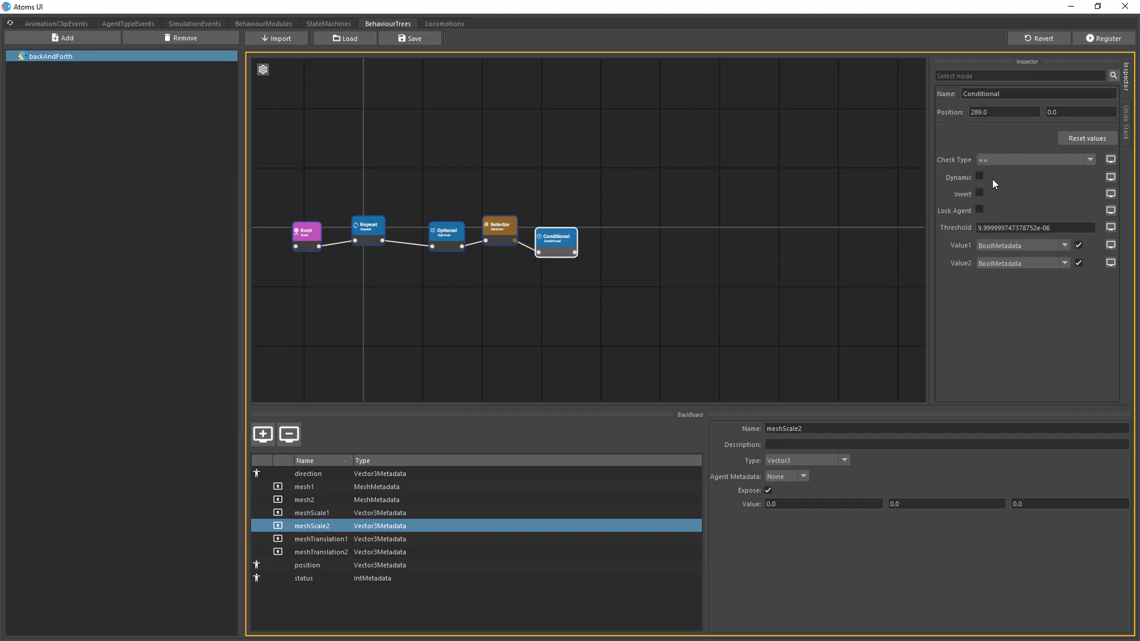
Enable Invert on the Conditional node, bind Value1 to the status key and set Value2 to IntMetadata 2.
{"action": "left_click", "coordinate": [1064, 245]}
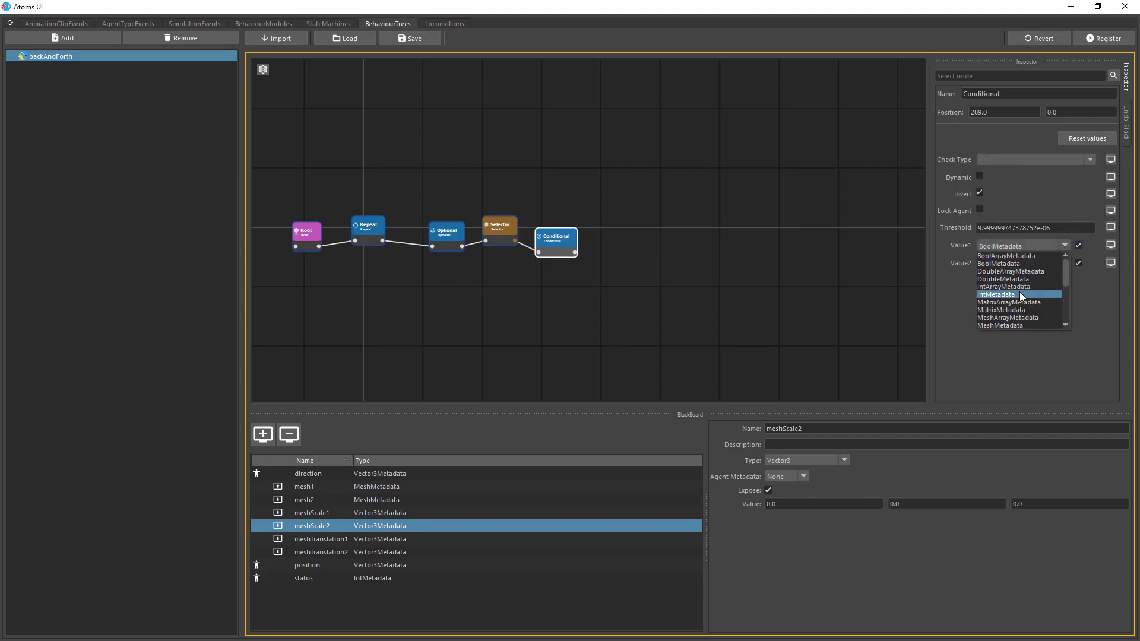
{"action": "left_click", "coordinate": [1020, 294]}
{"action": "left_click", "coordinate": [1111, 244]}
{"action": "type", "text": "status"}
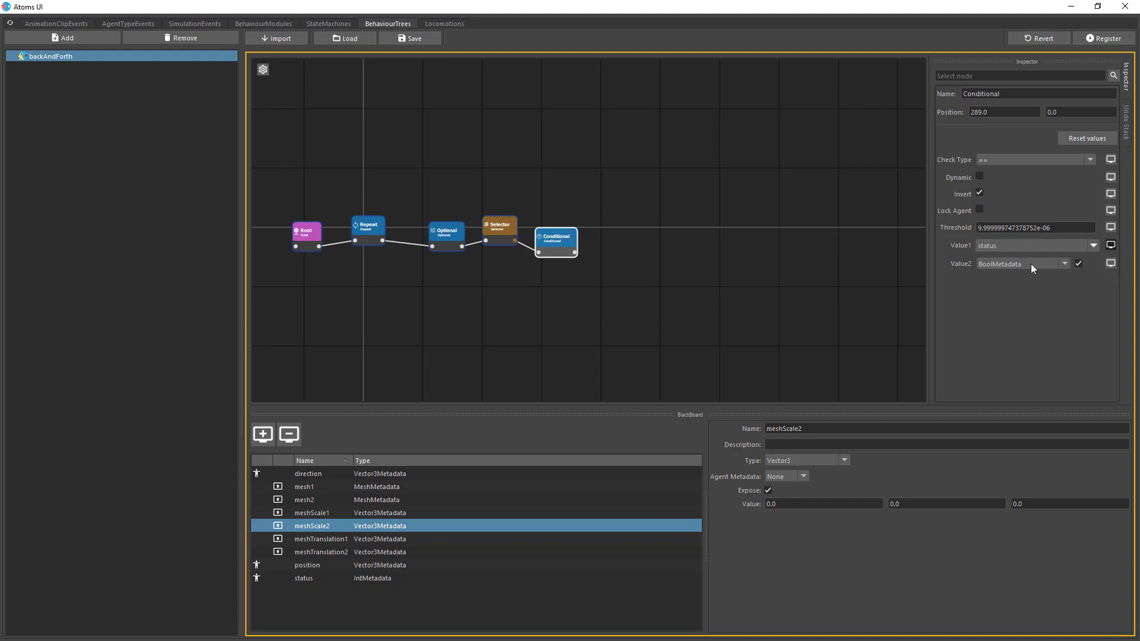
{"action": "left_click", "coordinate": [1031, 265]}
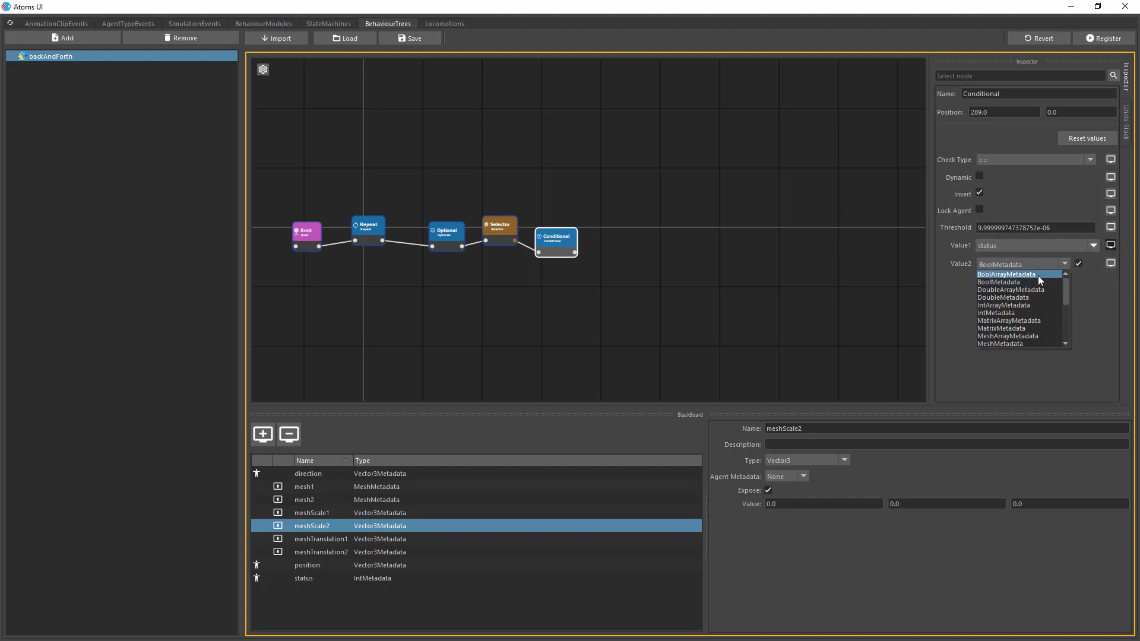
{"action": "left_click", "coordinate": [1027, 312]}
{"action": "type", "text": "2"}
{"action": "key", "text": "Return"}
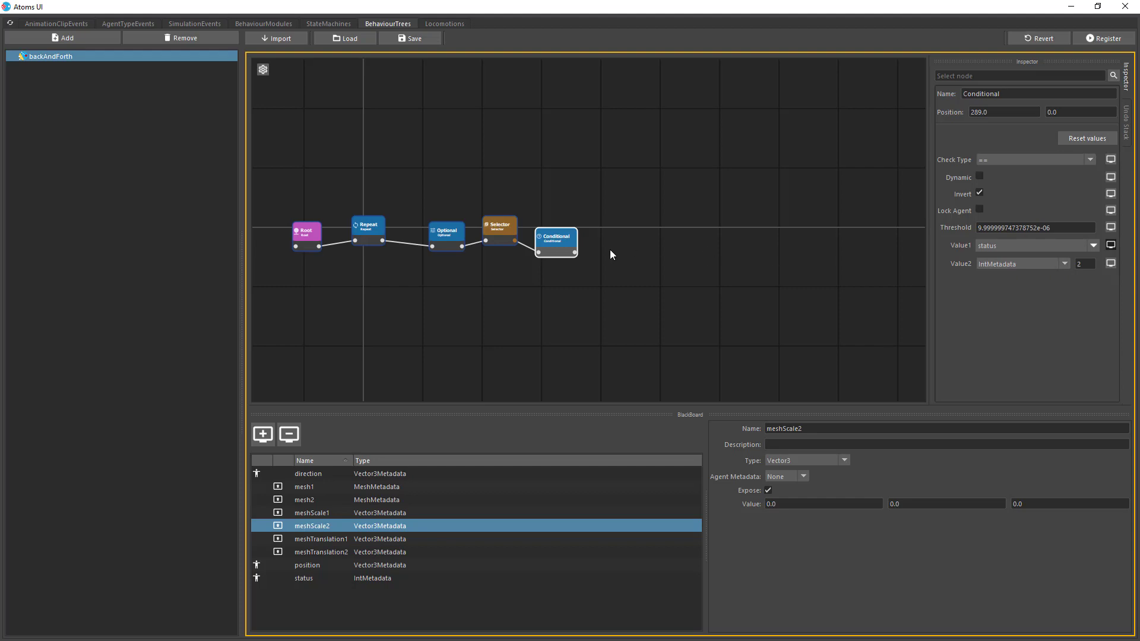
Raise the Conditional node slightly and add an IsInsideArea decorator as its child.
{"action": "left_click_drag", "start_coordinate": [571, 240], "coordinate": [635, 213]}
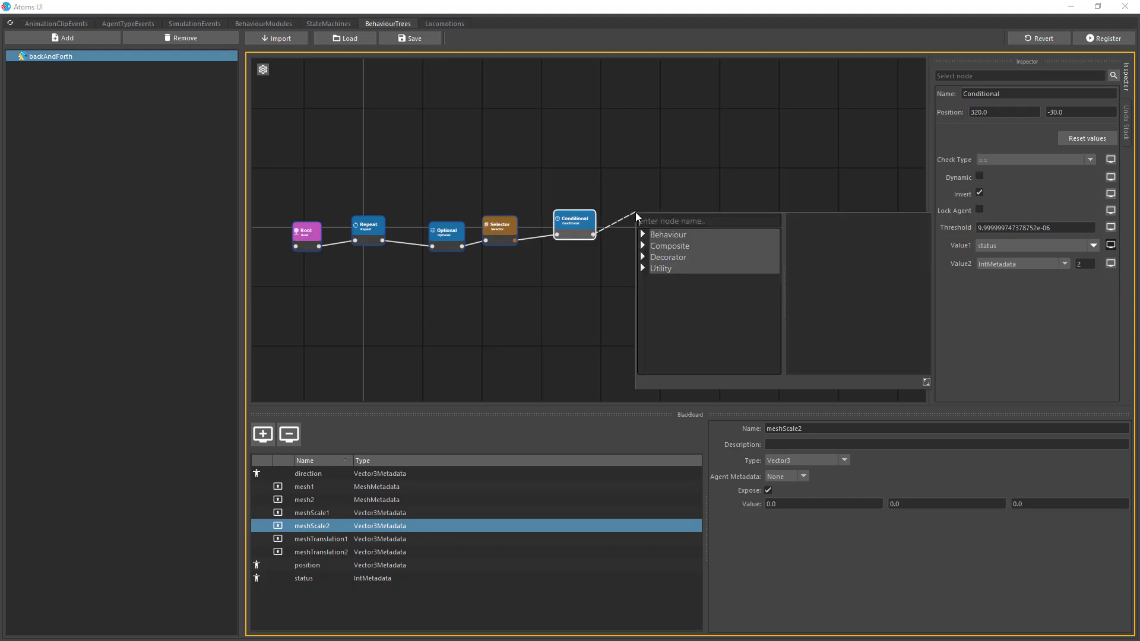
{"action": "type", "text": "isin"}
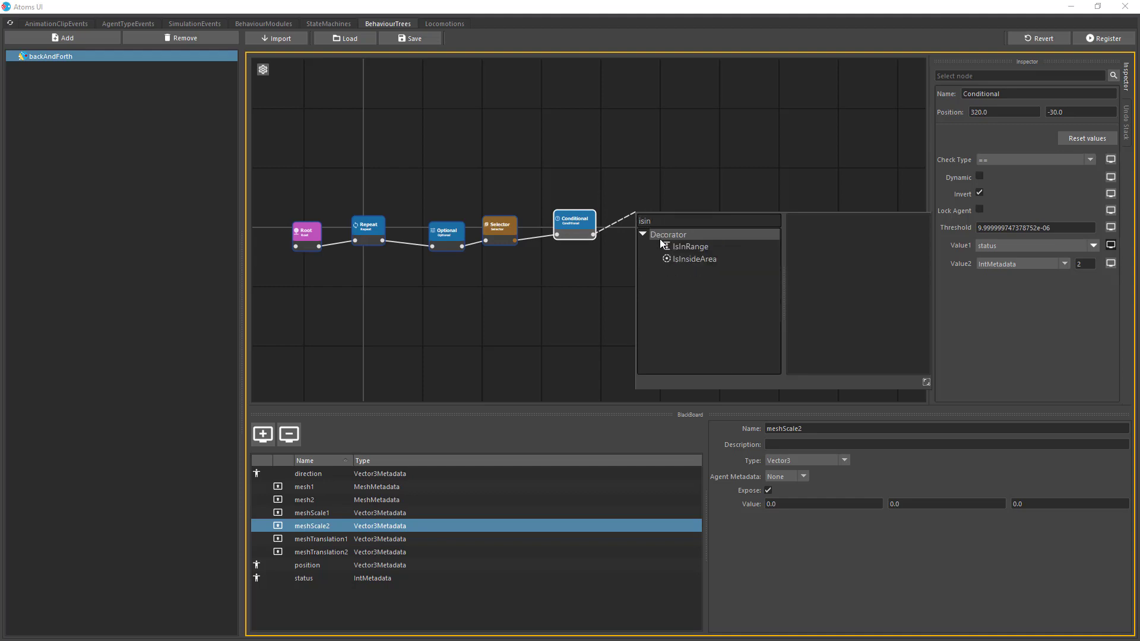
{"action": "double_click", "coordinate": [685, 255]}
Set the IsInsideArea node's blackboard key to mesh1 and bind its Position to the position key.
{"action": "left_click", "coordinate": [1109, 176]}
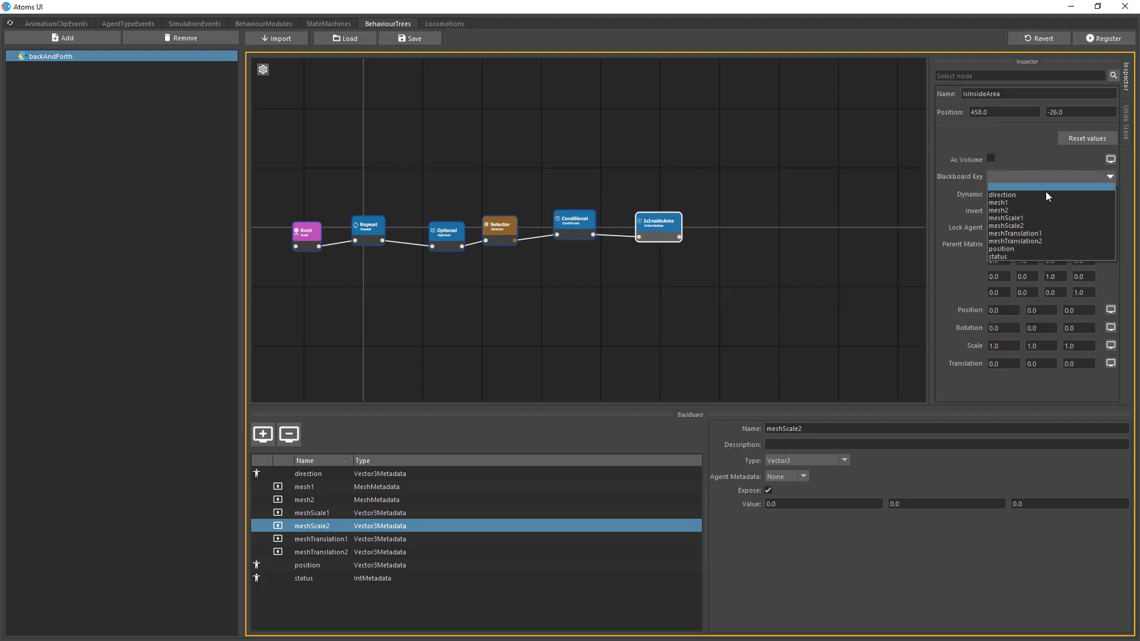
{"action": "left_click", "coordinate": [1038, 198]}
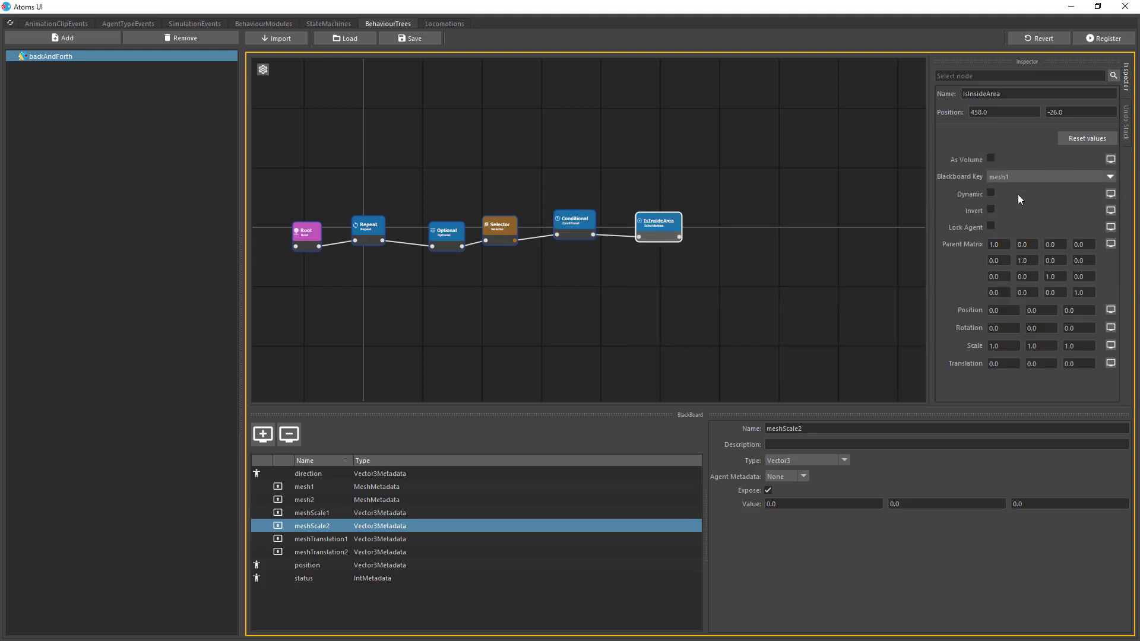
{"action": "left_click", "coordinate": [1111, 310]}
{"action": "left_click", "coordinate": [1088, 310]}
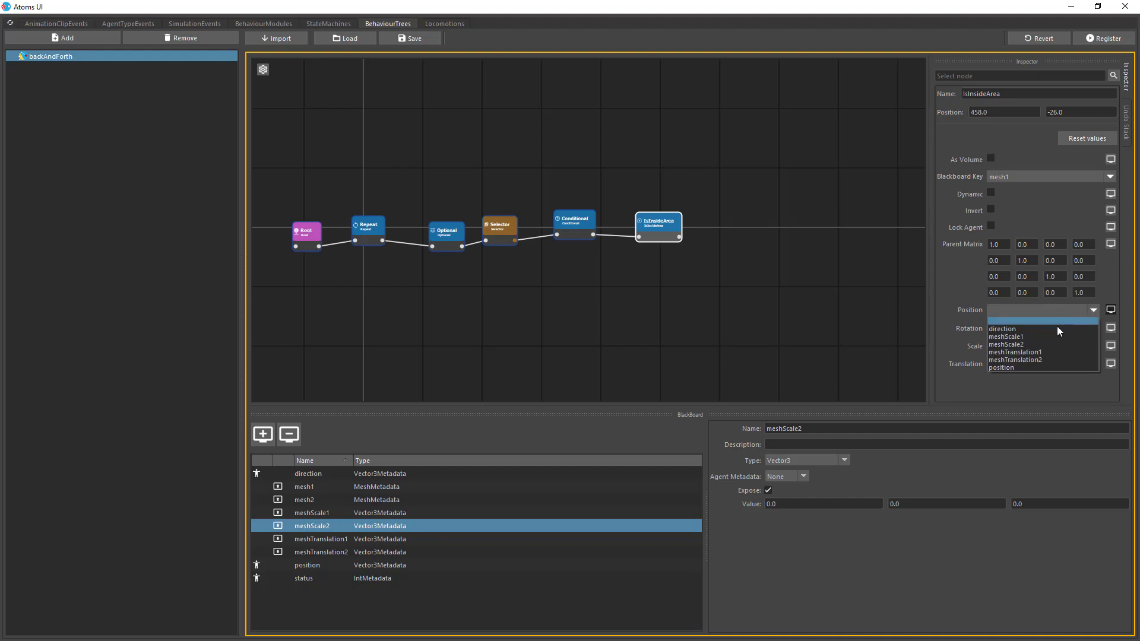
{"action": "left_click", "coordinate": [1042, 368]}
{"action": "left_click", "coordinate": [1112, 328]}
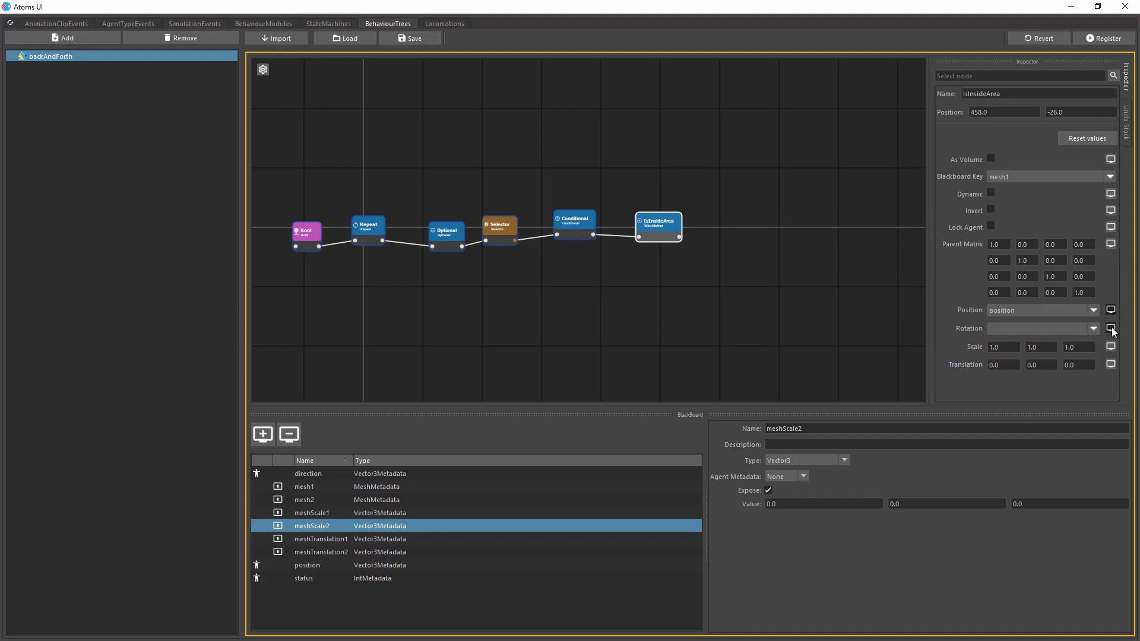
{"action": "left_click", "coordinate": [1093, 328]}
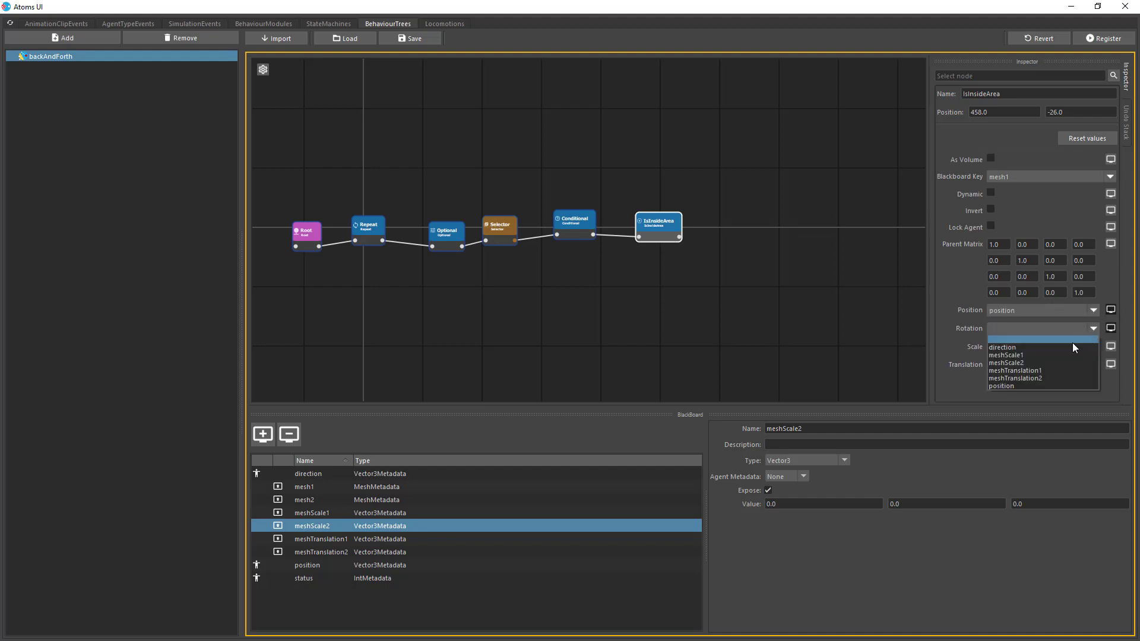
{"action": "left_click", "coordinate": [1046, 369]}
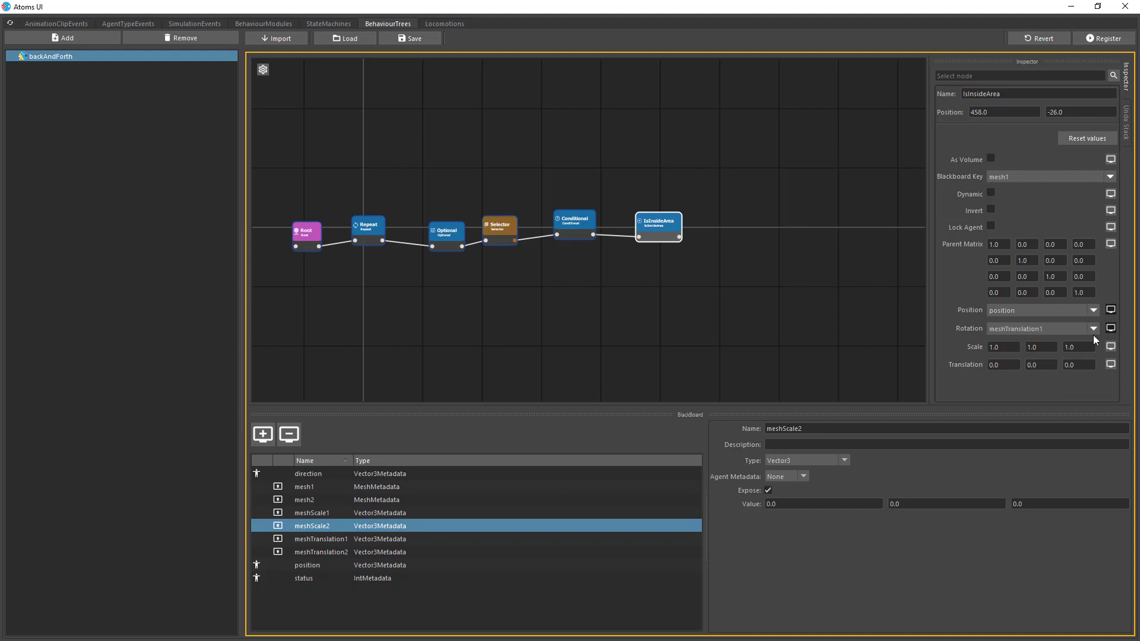
{"action": "left_click", "coordinate": [1094, 328]}
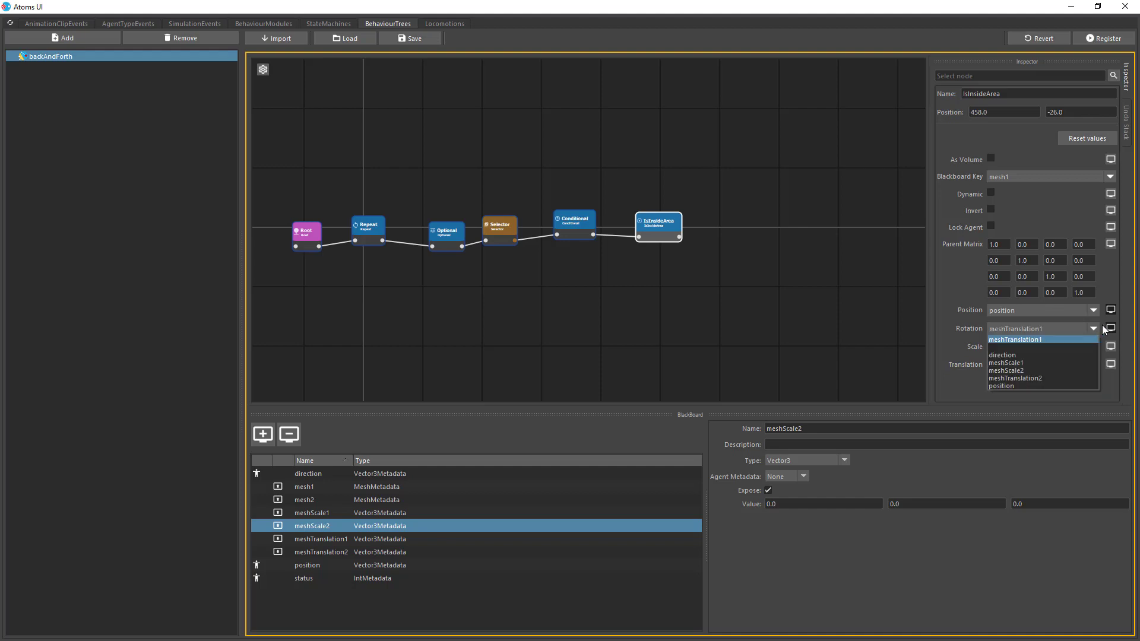
{"action": "left_click", "coordinate": [1107, 327]}
{"action": "left_click", "coordinate": [1106, 327]}
{"action": "left_click", "coordinate": [1093, 328]}
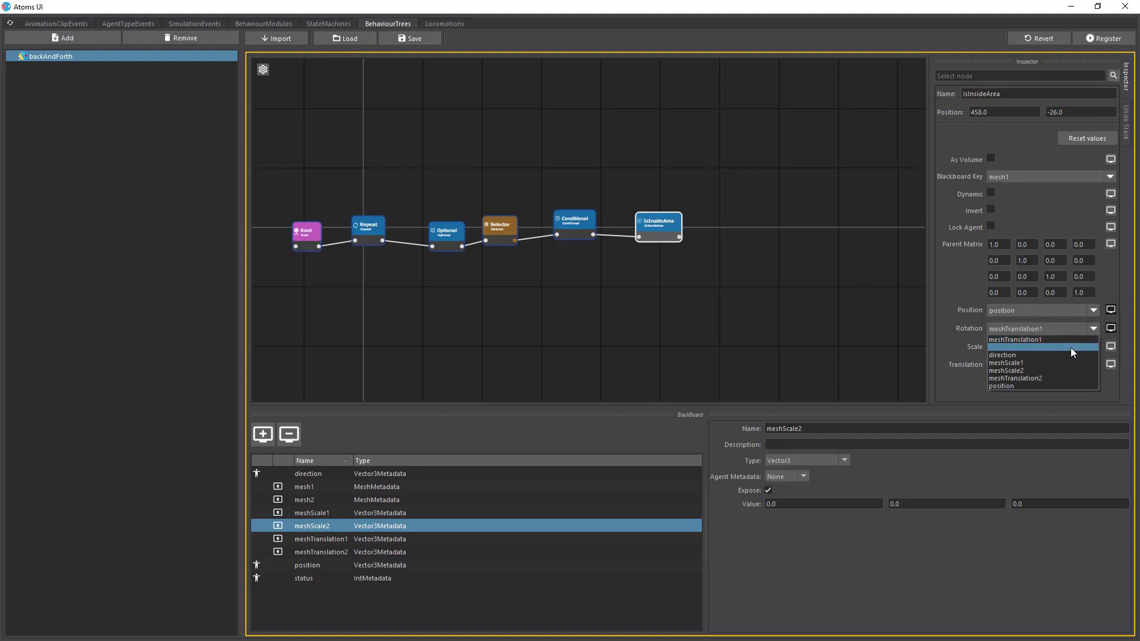
{"action": "left_click", "coordinate": [1070, 347]}
{"action": "left_click", "coordinate": [1106, 330]}
Bind the IsInsideArea node's Scale to meshScale1 and its Translation to meshTranslation1.
{"action": "left_click", "coordinate": [1111, 346]}
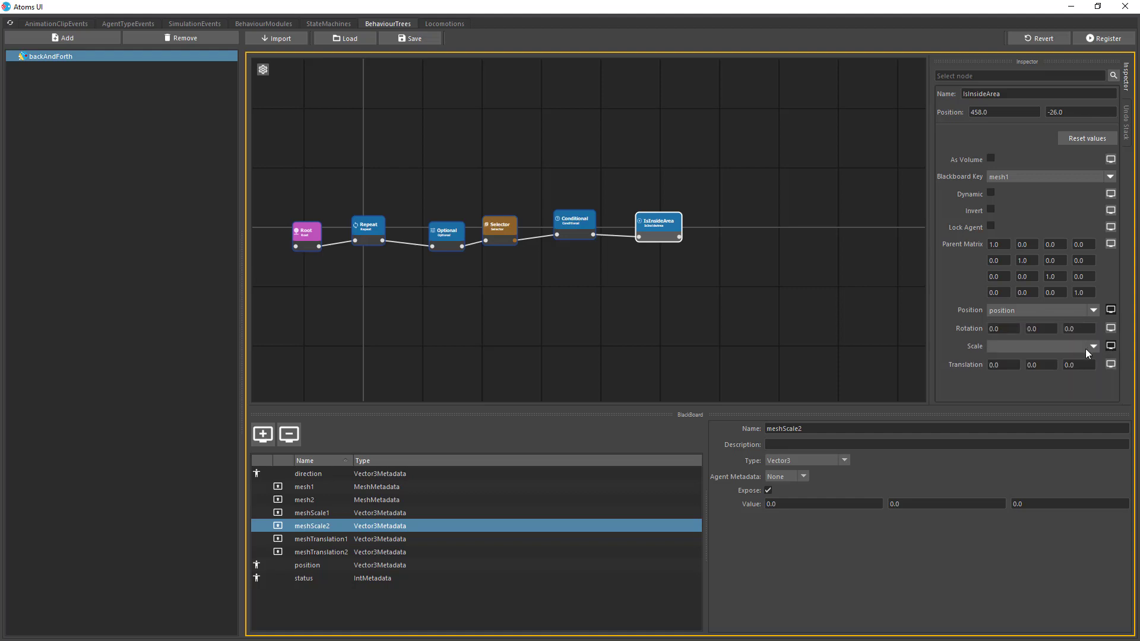
{"action": "left_click", "coordinate": [1088, 347]}
{"action": "left_click", "coordinate": [1028, 374]}
{"action": "left_click", "coordinate": [1110, 363]}
{"action": "left_click", "coordinate": [1088, 368]}
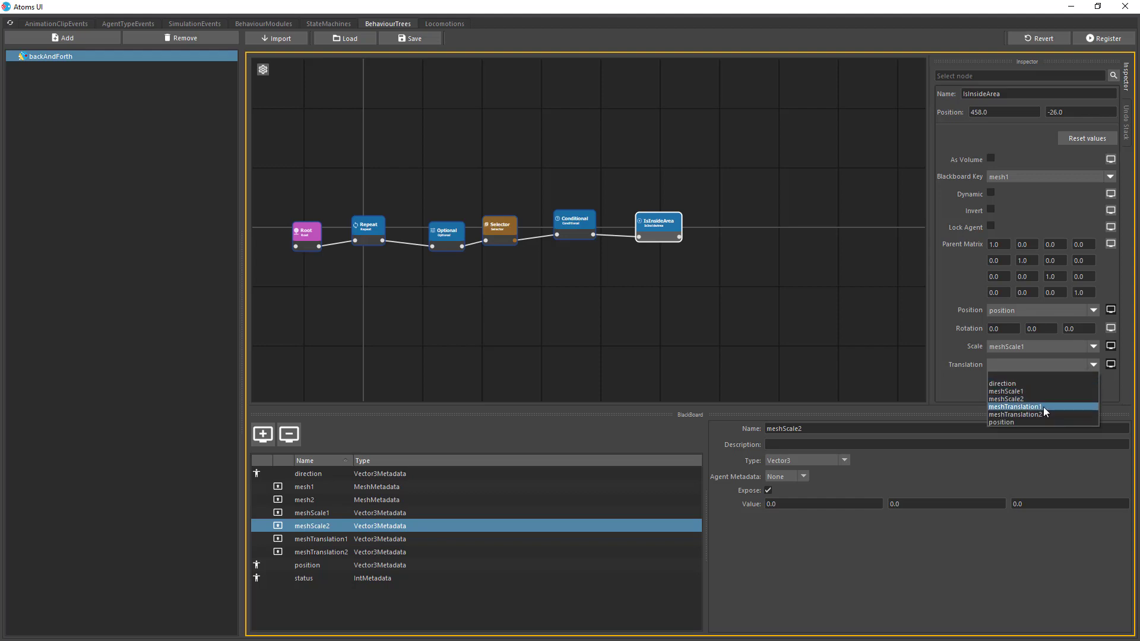
{"action": "left_click", "coordinate": [1043, 407]}
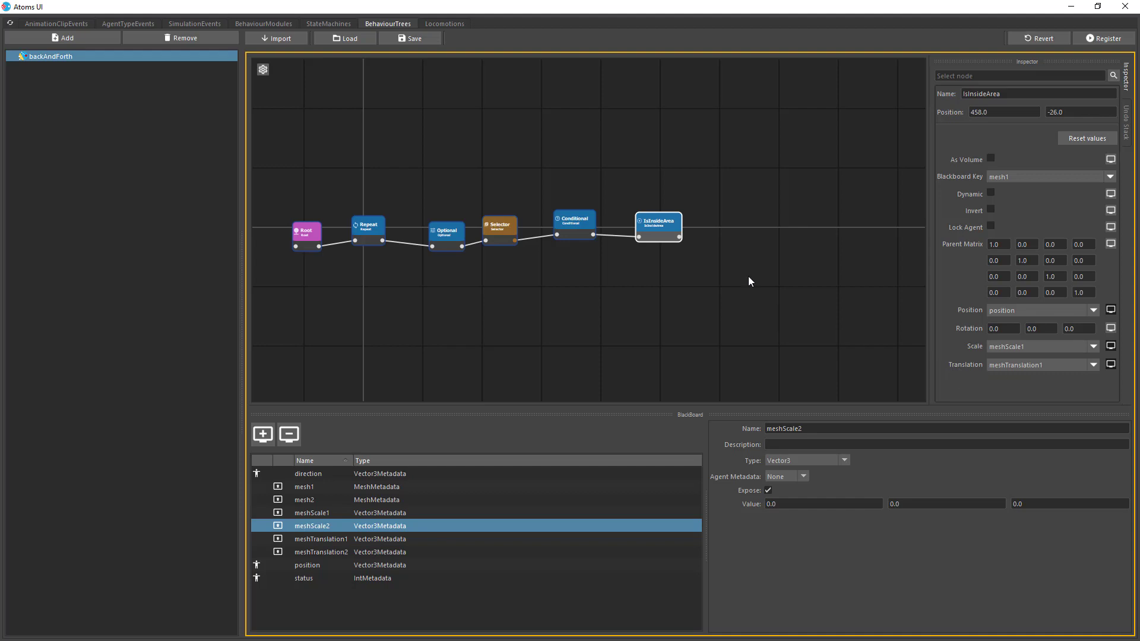
Add a SetBlackboardEntry behaviour node as the child of IsInsideArea and place it slightly higher in the graph.
{"action": "left_click_drag", "start_coordinate": [679, 237], "coordinate": [740, 218]}
{"action": "type", "text": "se"}
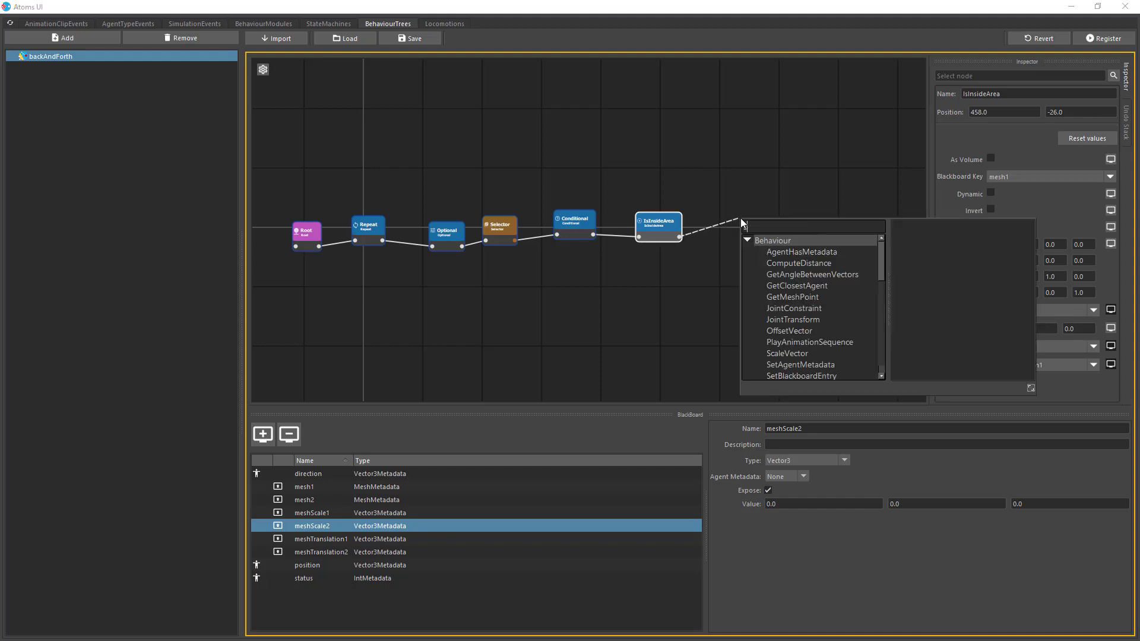
{"action": "type", "text": "tbl"}
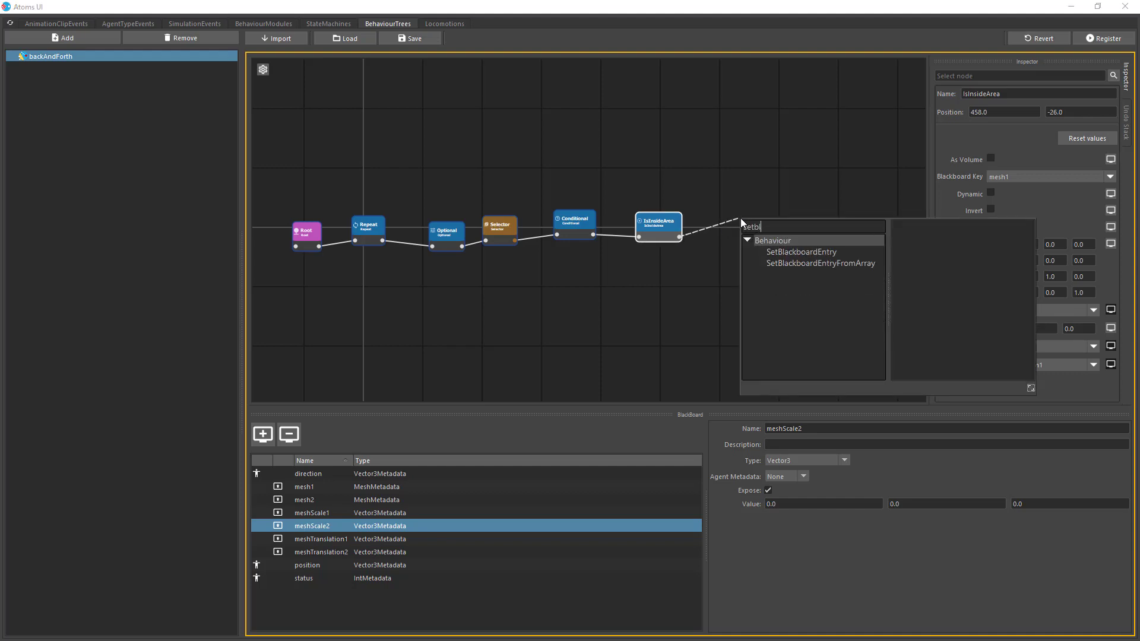
{"action": "left_click", "coordinate": [802, 252]}
{"action": "left_click_drag", "start_coordinate": [758, 213], "coordinate": [744, 185]}
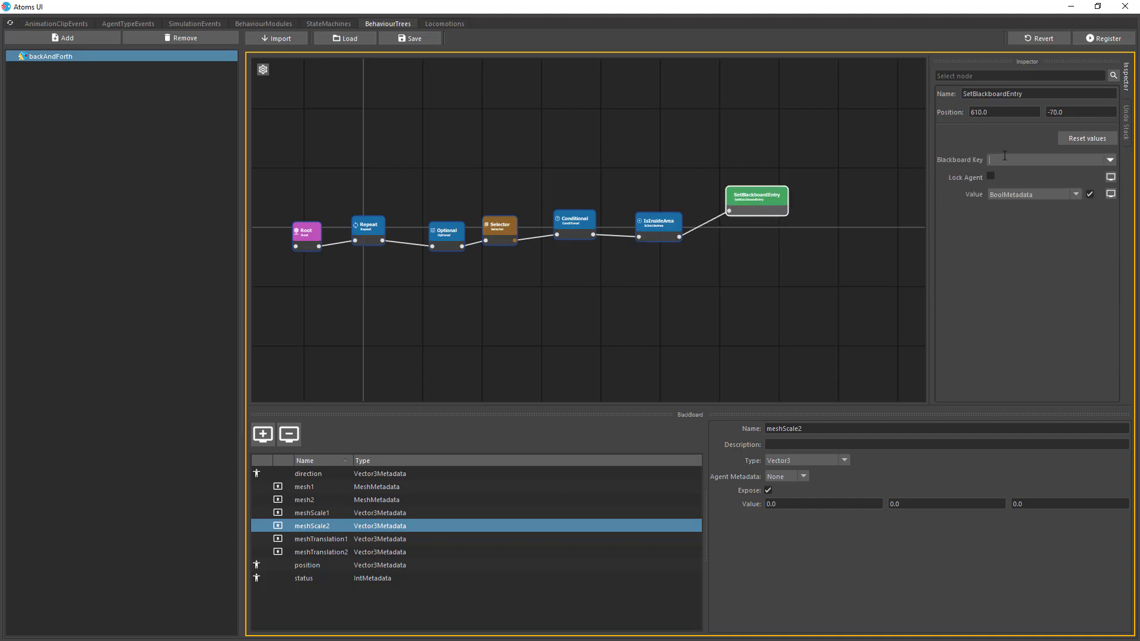
Set the SetBlackboardEntry node's blackboard key to status and its value to IntMetadata 2, and widen the node settings area.
{"action": "left_click", "coordinate": [1110, 160]}
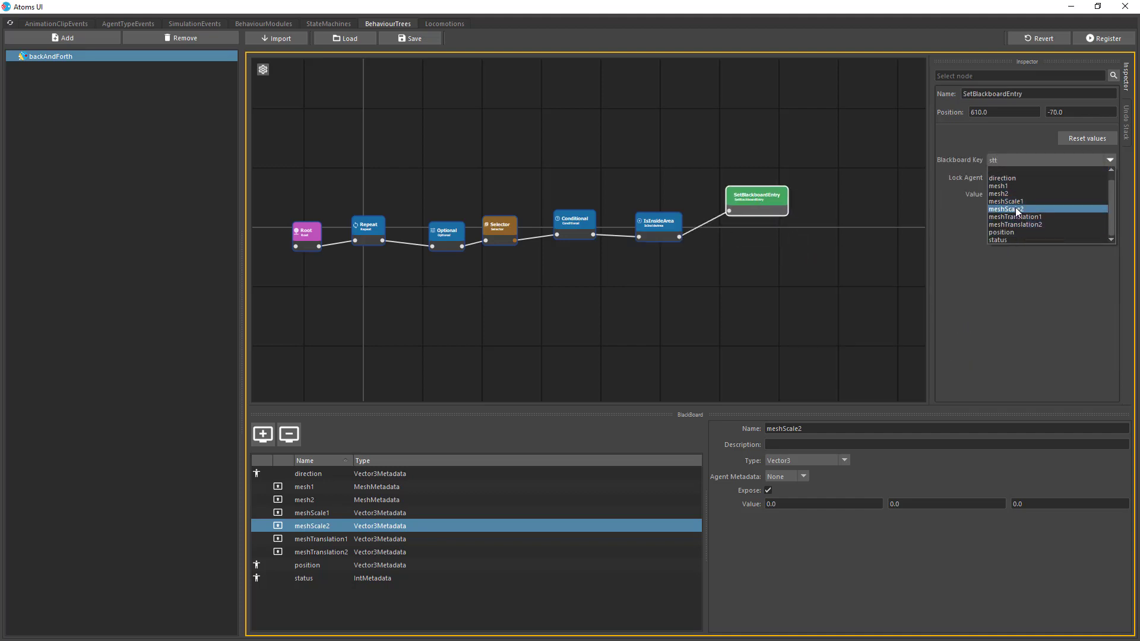
{"action": "left_click", "coordinate": [1003, 240]}
{"action": "left_click", "coordinate": [1075, 194]}
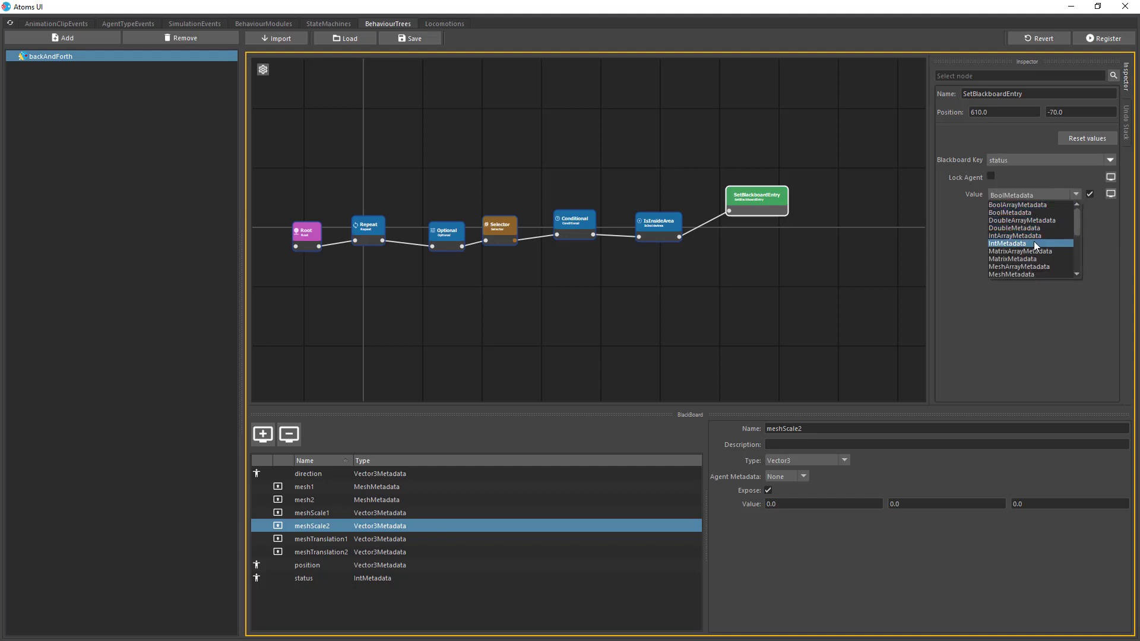
{"action": "left_click", "coordinate": [1034, 243]}
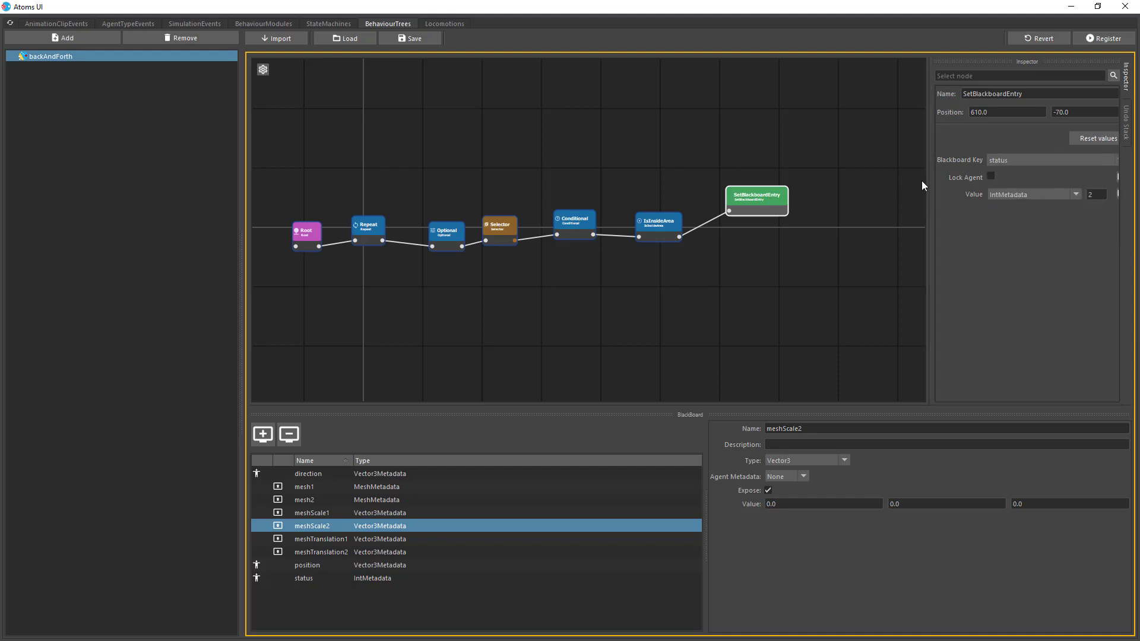
{"action": "left_click_drag", "start_coordinate": [931, 184], "coordinate": [852, 184]}
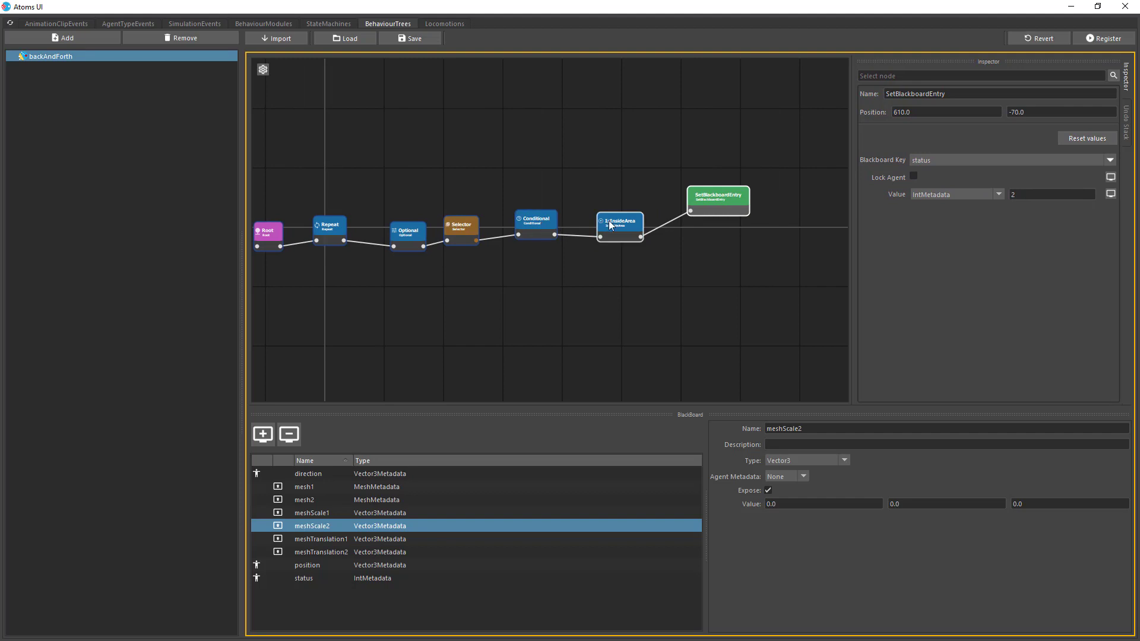
Line up the IsInsideArea node closely beside Conditional and move the SetBlackboardEntry node slightly higher.
{"action": "left_click_drag", "start_coordinate": [608, 219], "coordinate": [597, 211]}
{"action": "left_click", "coordinate": [547, 219]}
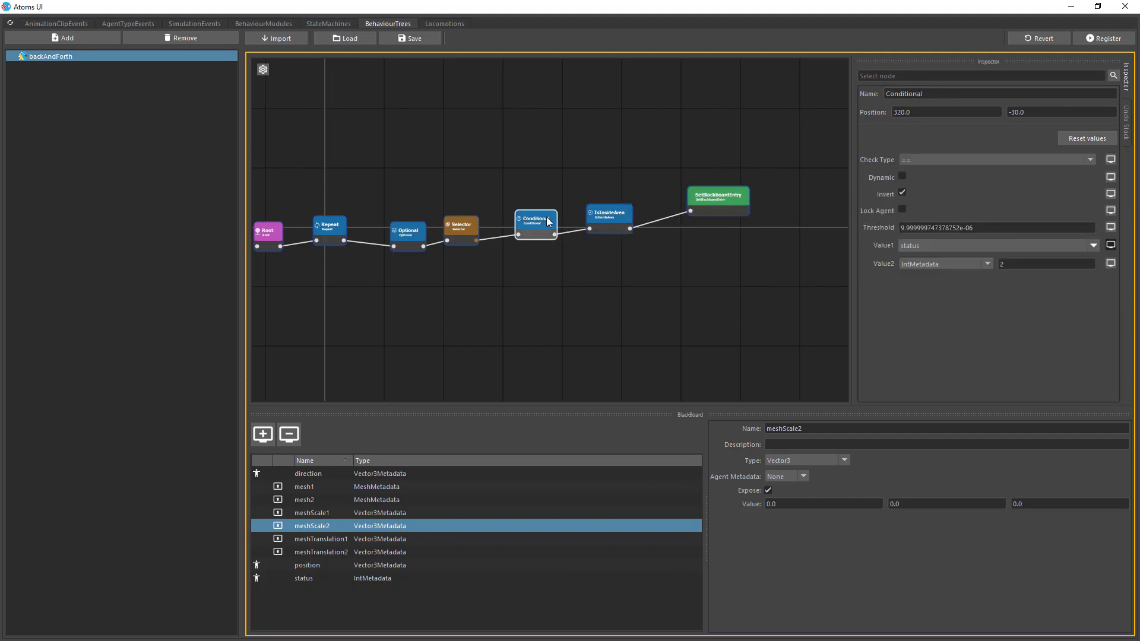
{"action": "left_click", "coordinate": [620, 219]}
{"action": "left_click_drag", "start_coordinate": [719, 195], "coordinate": [703, 177]}
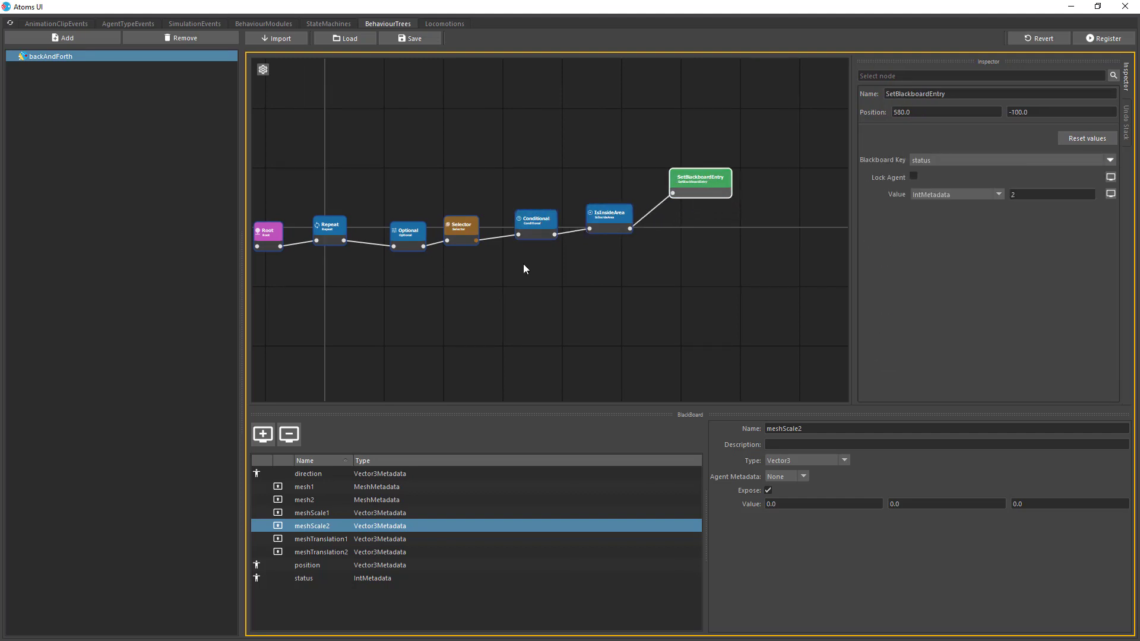
{"action": "left_click_drag", "start_coordinate": [614, 217], "coordinate": [614, 223]}
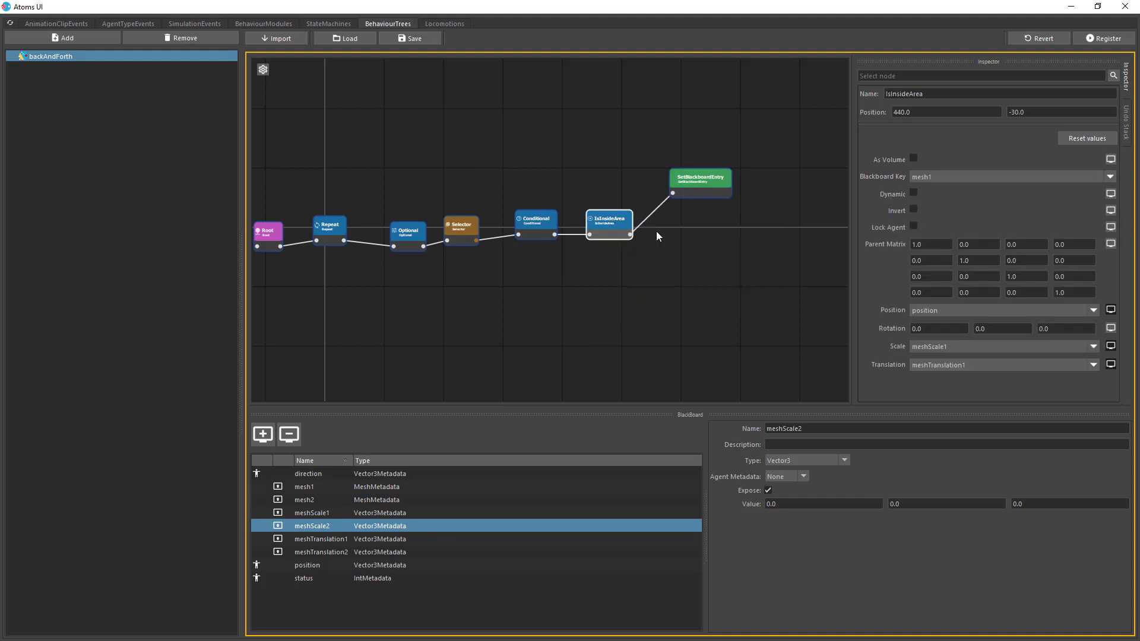
Add a SetAgentMetadata behaviour node as a child of IsInsideArea, below SetBlackboardEntry.
{"action": "left_click_drag", "start_coordinate": [630, 235], "coordinate": [673, 233]}
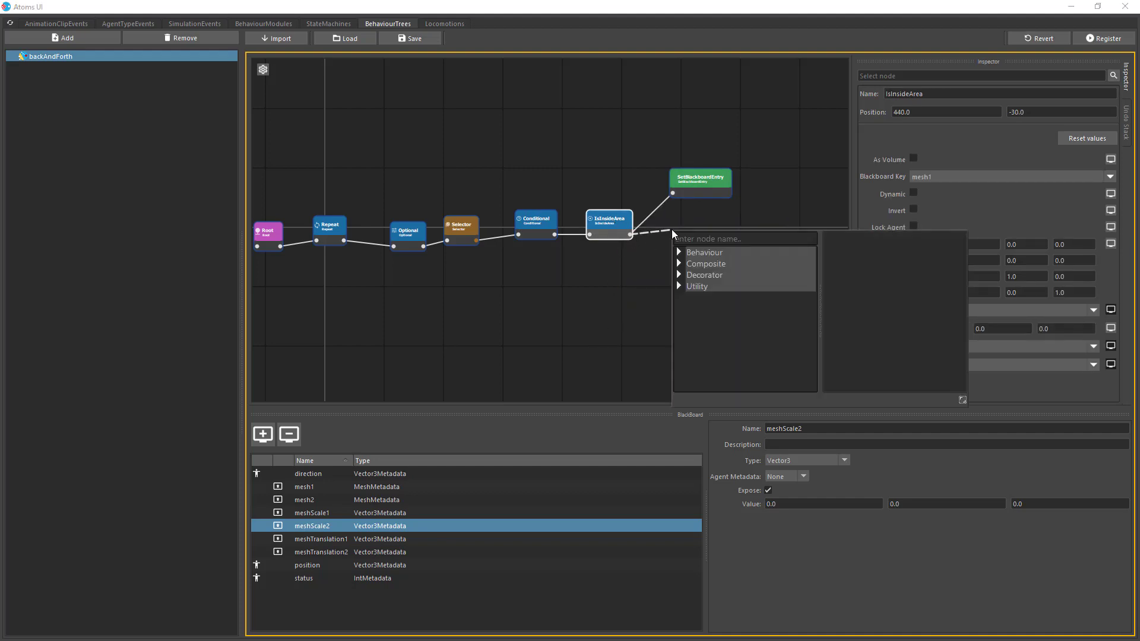
{"action": "type", "text": "set"}
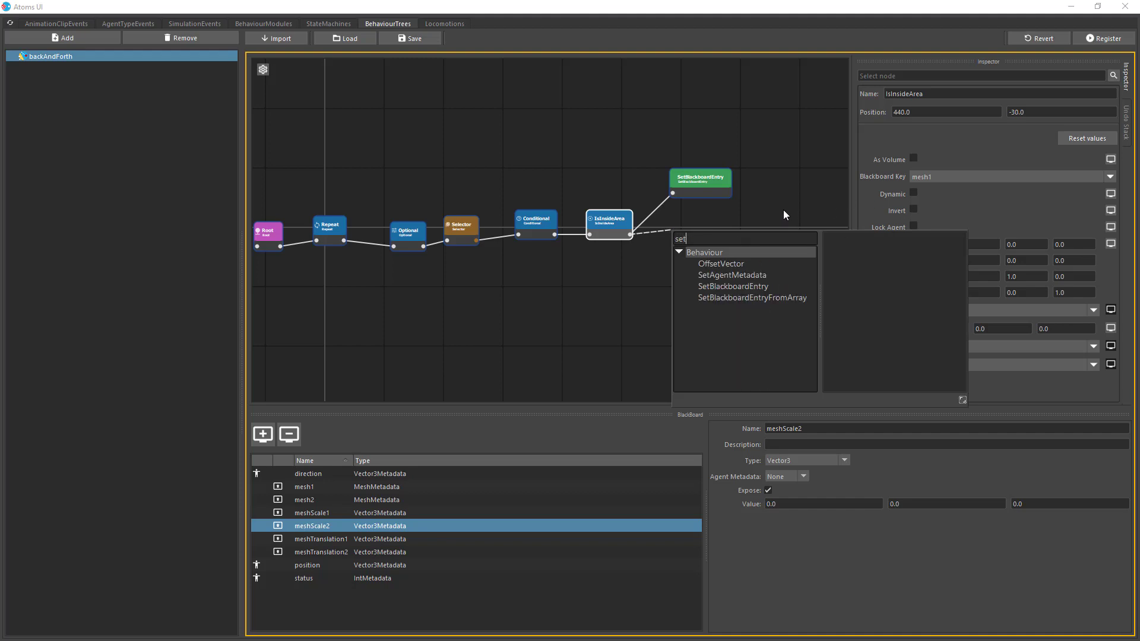
{"action": "type", "text": "a"}
{"action": "left_click", "coordinate": [760, 264]}
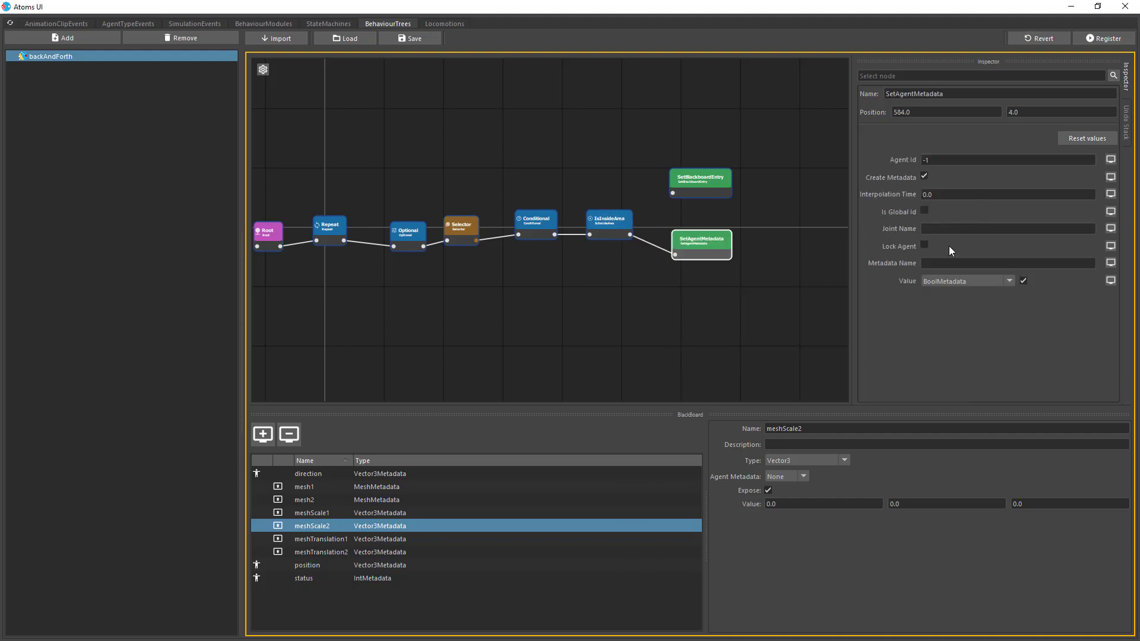
Set the SetAgentMetadata node's metadata name to targetAngularVelocity and its value to DoubleMetadata 180.
{"action": "left_click", "coordinate": [954, 263]}
{"action": "type", "text": "tare"}
{"action": "type", "text": "etAng"}
{"action": "type", "text": "ularVeloci"}
{"action": "type", "text": "ty"}
{"action": "left_click", "coordinate": [974, 277]}
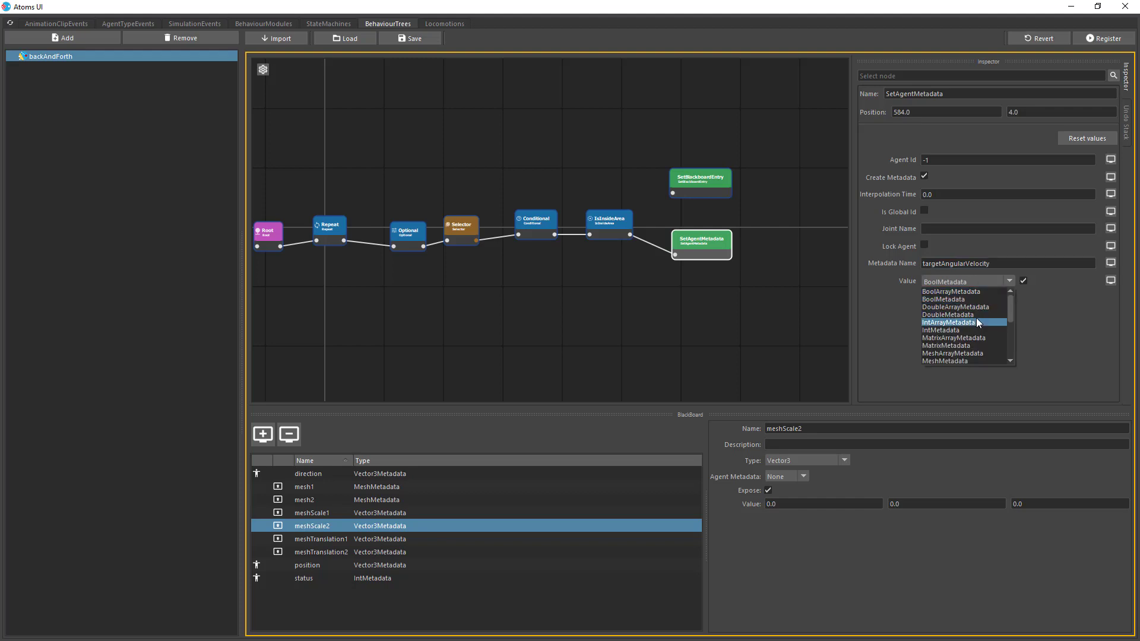
{"action": "left_click", "coordinate": [976, 318]}
{"action": "left_click", "coordinate": [1054, 282]}
{"action": "type", "text": "180"}
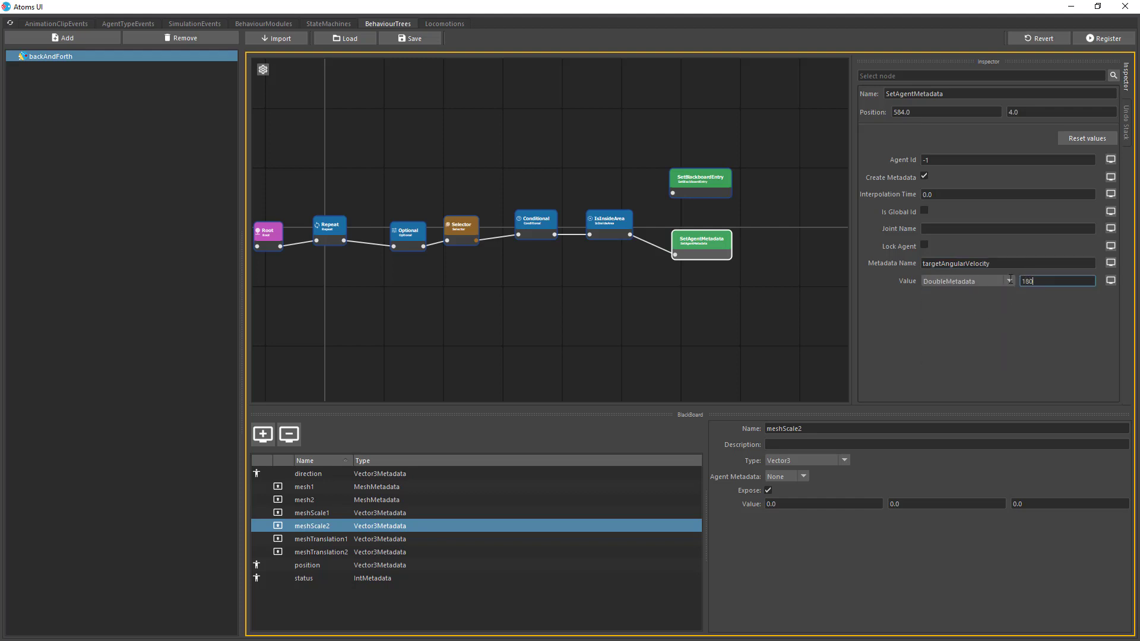
{"action": "key", "text": "Return"}
Move SetAgentMetadata further along the graph and add a Sequence composite as the child of IsInsideArea.
{"action": "left_click_drag", "start_coordinate": [697, 240], "coordinate": [736, 237]}
{"action": "left_click", "coordinate": [630, 235]}
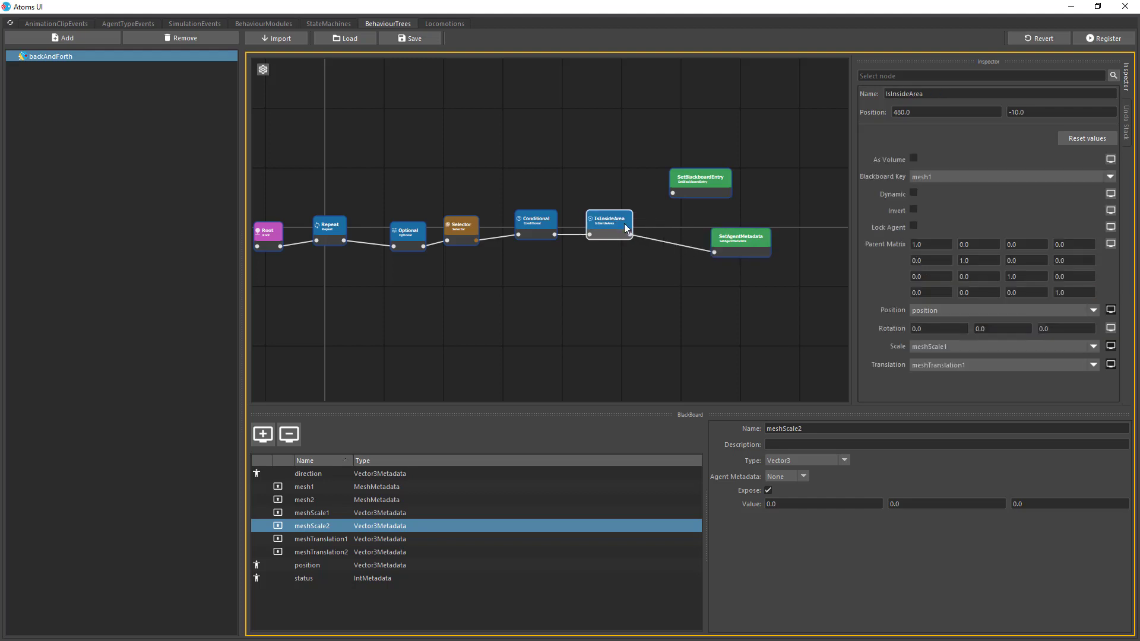
{"action": "left_click_drag", "start_coordinate": [630, 235], "coordinate": [642, 254]}
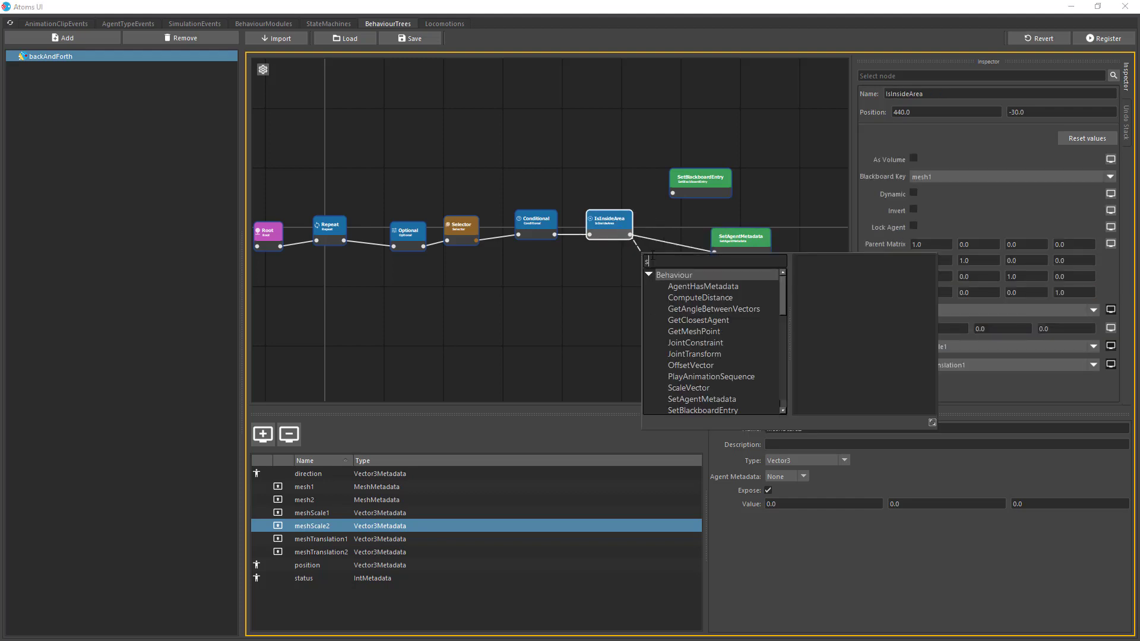
{"action": "type", "text": "seq"}
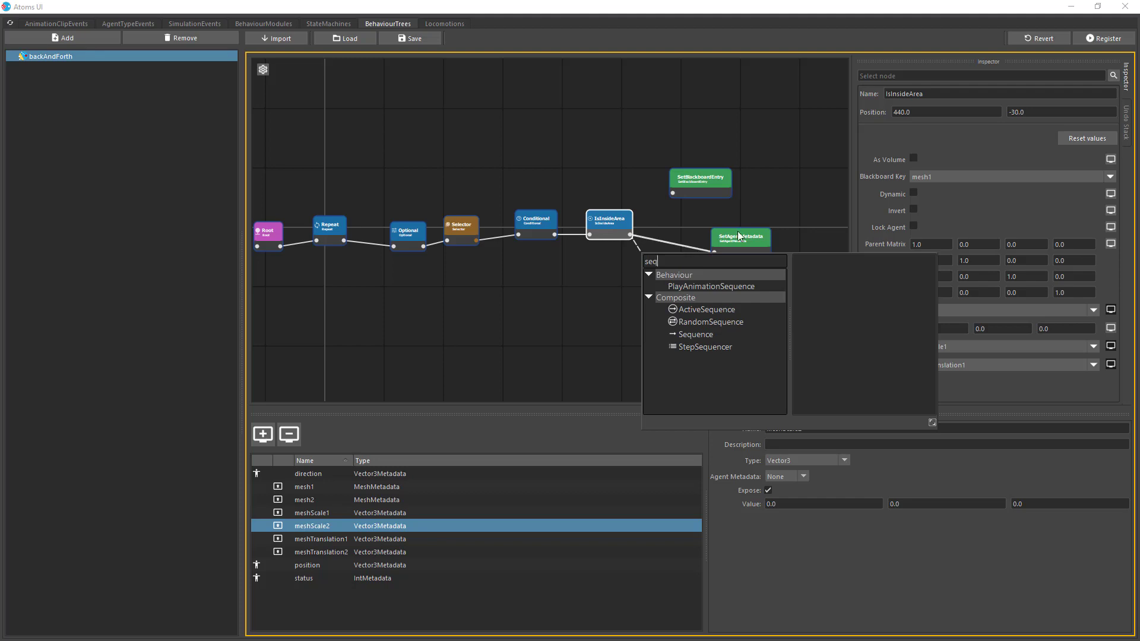
{"action": "left_click", "coordinate": [719, 334]}
{"action": "left_click", "coordinate": [717, 333]}
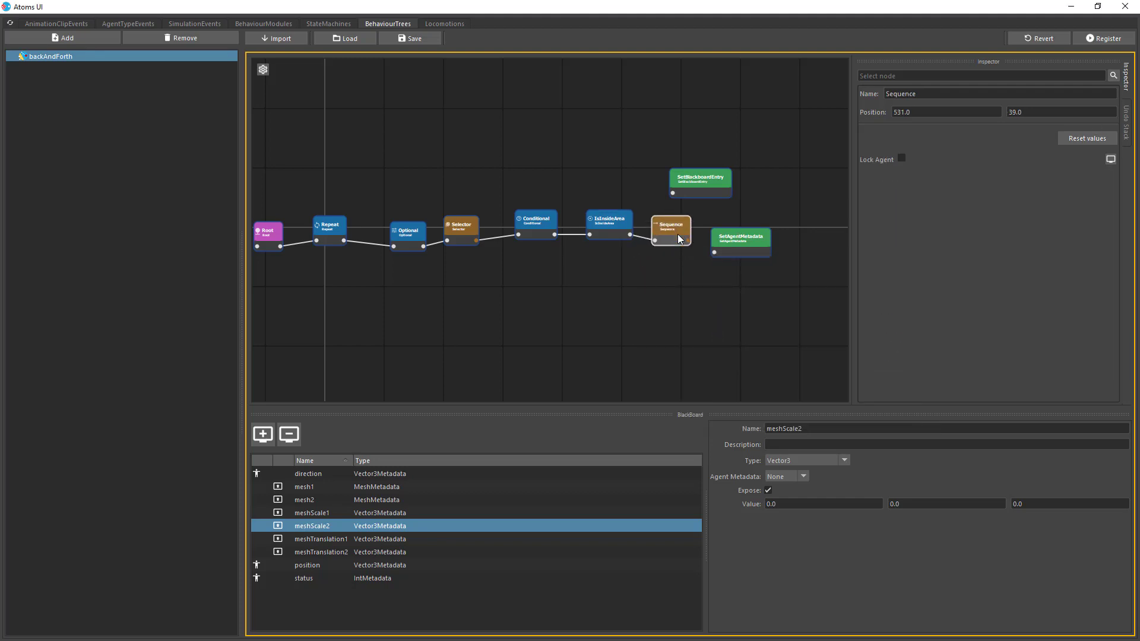
Connect the Sequence node to SetBlackboardEntry and SetAgentMetadata, stacking the two nodes beside it.
{"action": "left_click_drag", "start_coordinate": [685, 240], "coordinate": [673, 193]}
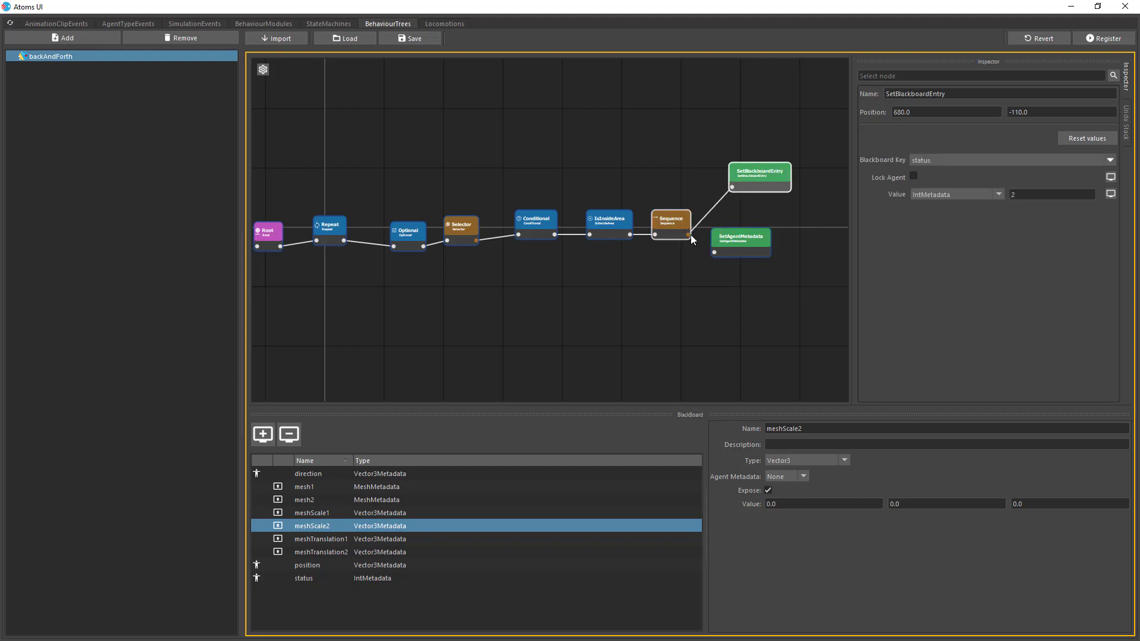
{"action": "left_click_drag", "start_coordinate": [712, 251], "coordinate": [739, 262]}
{"action": "left_click", "coordinate": [734, 247]}
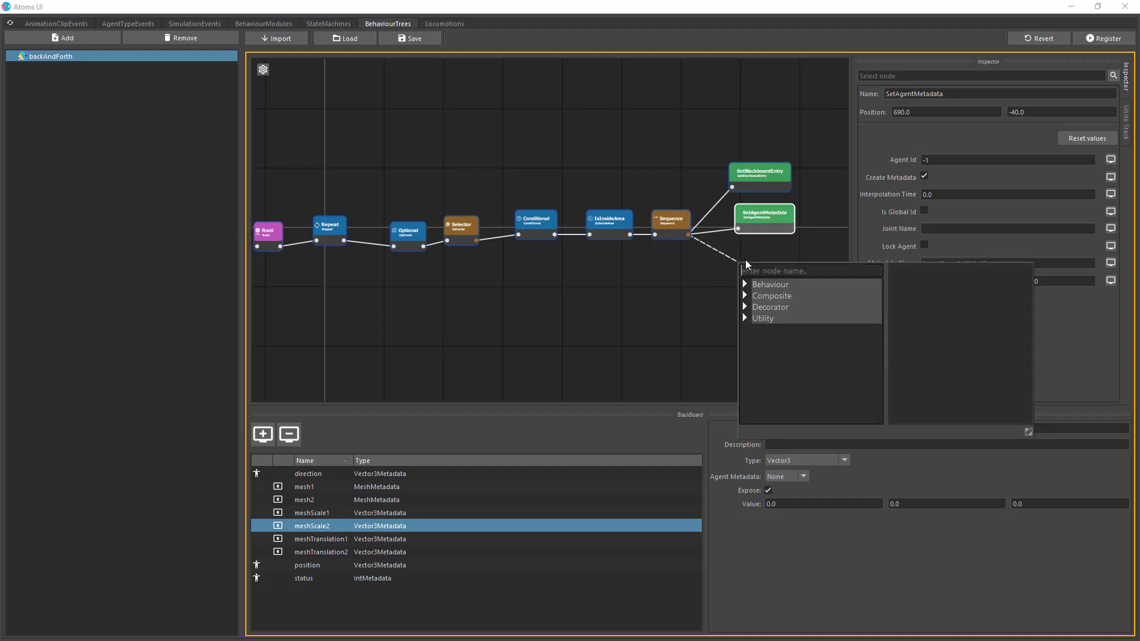
Add a ScaleVector behaviour as a child of Sequence and set its blackboard key to direction.
{"action": "type", "text": "scale"}
{"action": "double_click", "coordinate": [778, 295]}
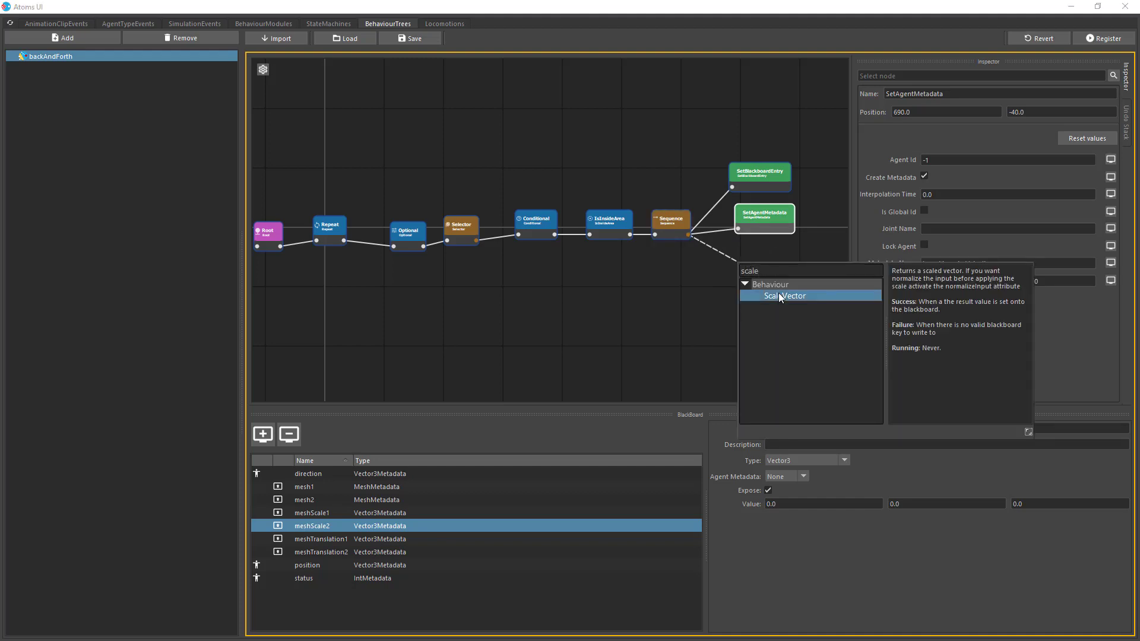
{"action": "left_click", "coordinate": [1110, 160]}
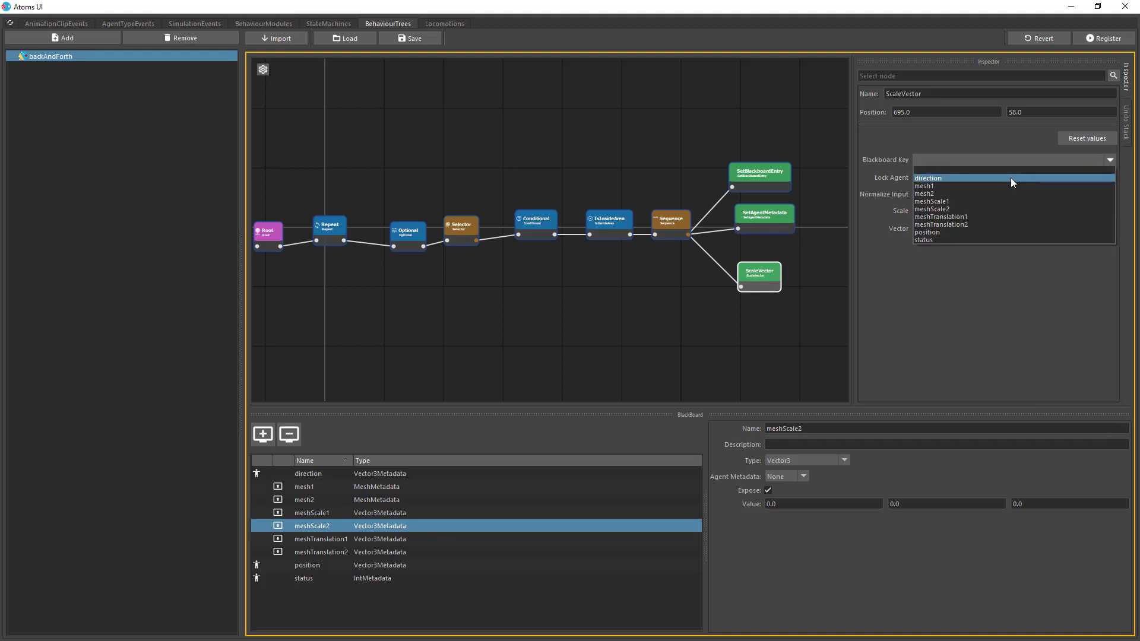
{"action": "left_click", "coordinate": [1010, 177]}
Bind the ScaleVector node's Vector to direction, set its Scale to -1, and place it just under SetAgentMetadata.
{"action": "left_click", "coordinate": [1110, 228]}
{"action": "left_click", "coordinate": [1093, 229]}
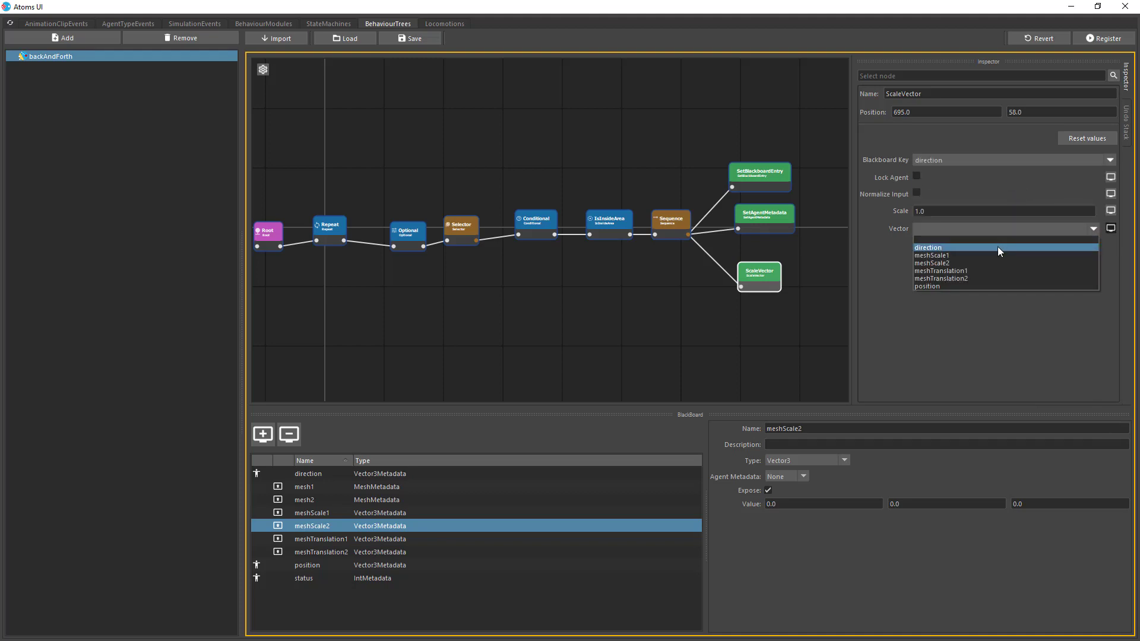
{"action": "left_click", "coordinate": [997, 247]}
{"action": "left_click", "coordinate": [972, 210]}
{"action": "type", "text": "-"}
{"action": "key", "text": "Return"}
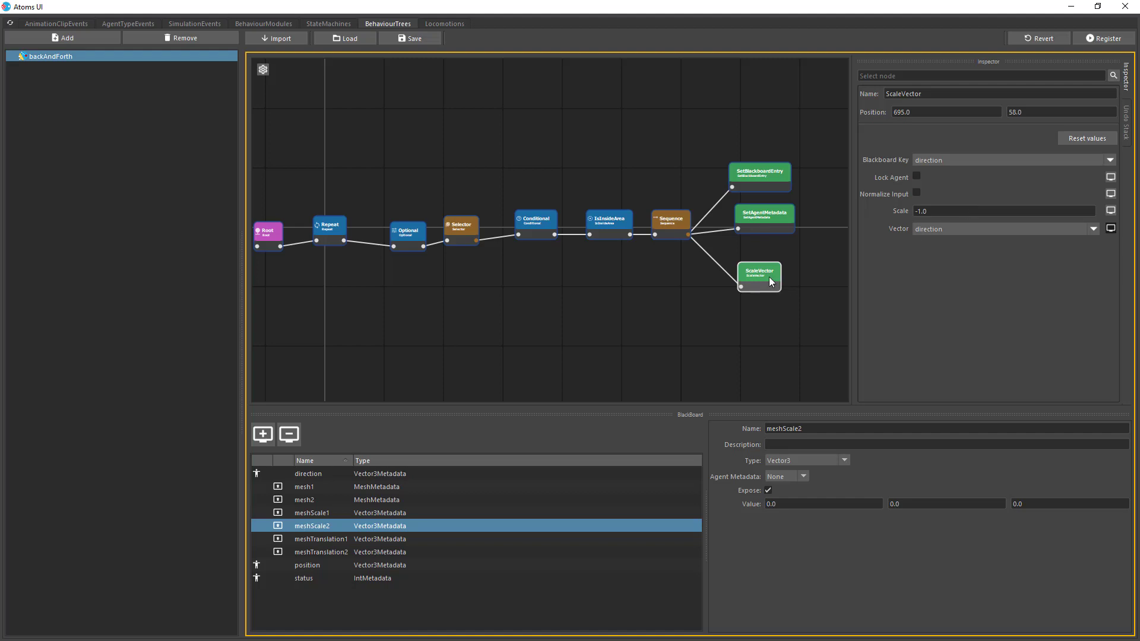
{"action": "left_click_drag", "start_coordinate": [771, 282], "coordinate": [768, 265]}
Add a Wait behaviour node as a child of Sequence, below ScaleVector.
{"action": "left_click_drag", "start_coordinate": [689, 239], "coordinate": [747, 291]}
{"action": "type", "text": "wa"}
{"action": "double_click", "coordinate": [790, 336]}
Duplicate the SetAgentMetadata node, place the copy under Wait and connect it to the Sequence node.
{"action": "left_click", "coordinate": [773, 222]}
{"action": "left_click", "coordinate": [761, 344]}
{"action": "key", "text": "ctrl+v"}
{"action": "left_click_drag", "start_coordinate": [762, 348], "coordinate": [753, 326]}
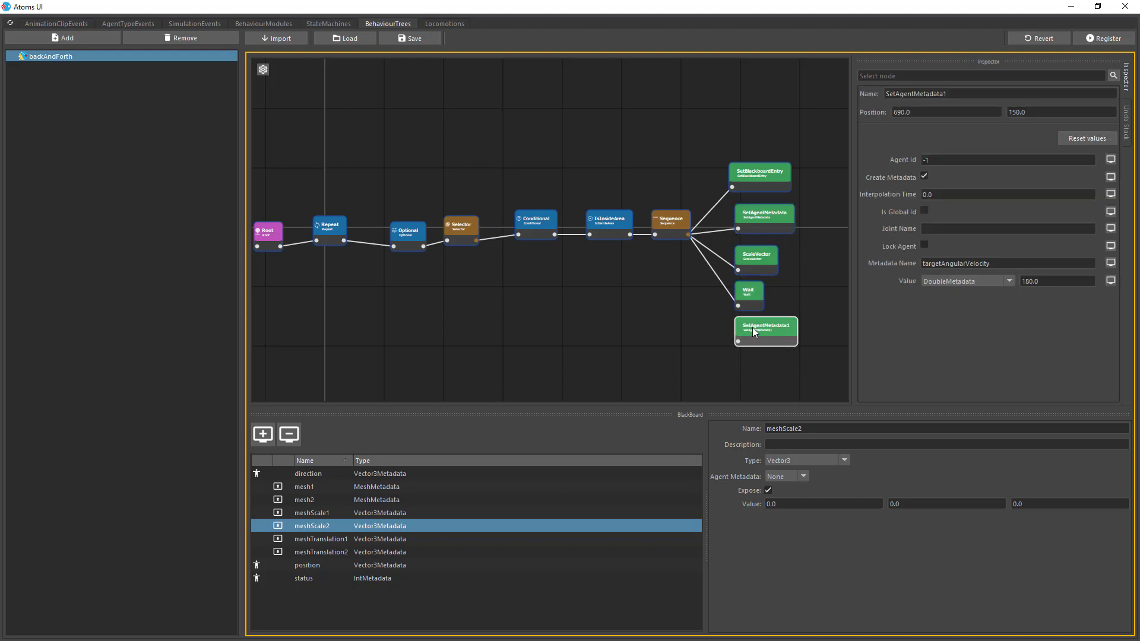
{"action": "left_click_drag", "start_coordinate": [689, 234], "coordinate": [739, 342]}
Set the copied SetAgentMetadata node's targetAngularVelocity value to 0.
{"action": "left_click", "coordinate": [1049, 277]}
{"action": "key", "text": "ctrl+a"}
{"action": "type", "text": "0"}
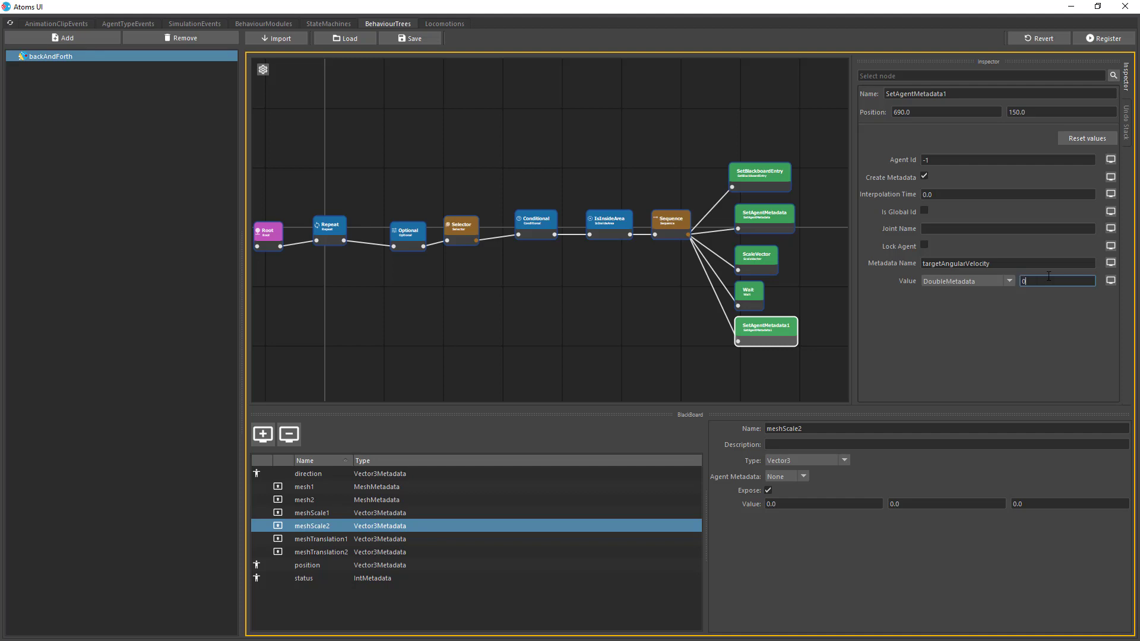
{"action": "key", "text": "Return"}
Duplicate the Conditional branch with all its child nodes, place the copy below the original and connect it to the Selector.
{"action": "left_click", "coordinate": [771, 257]}
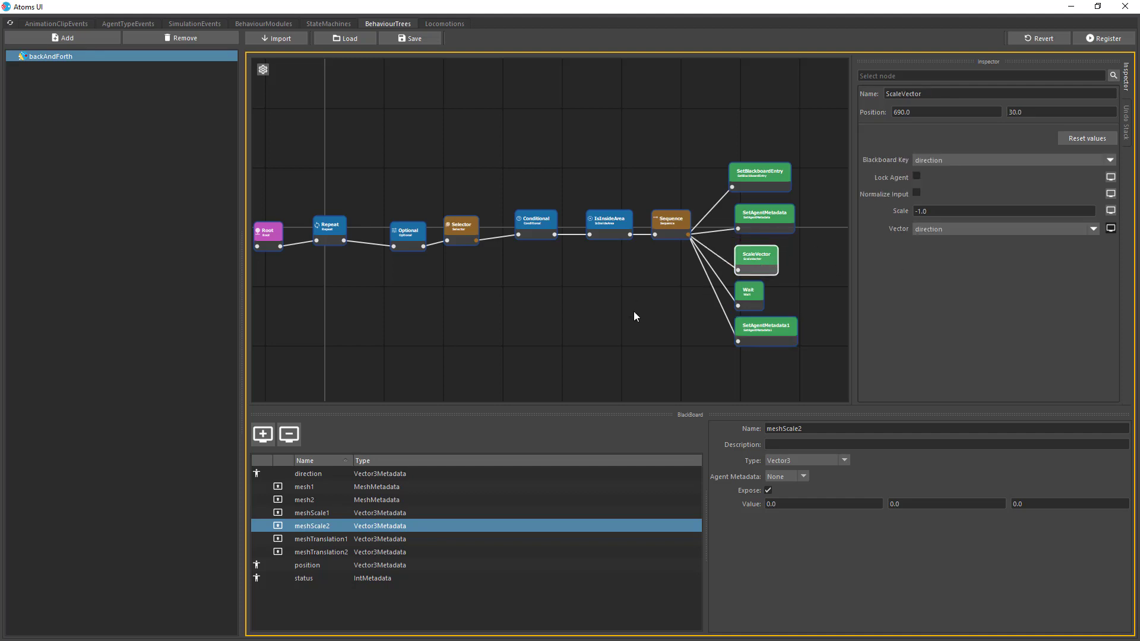
{"action": "scroll", "coordinate": [633, 312], "scroll_direction": "down", "scroll_amount": 1}
{"action": "middle_click_drag", "start_coordinate": [634, 307], "coordinate": [550, 260]}
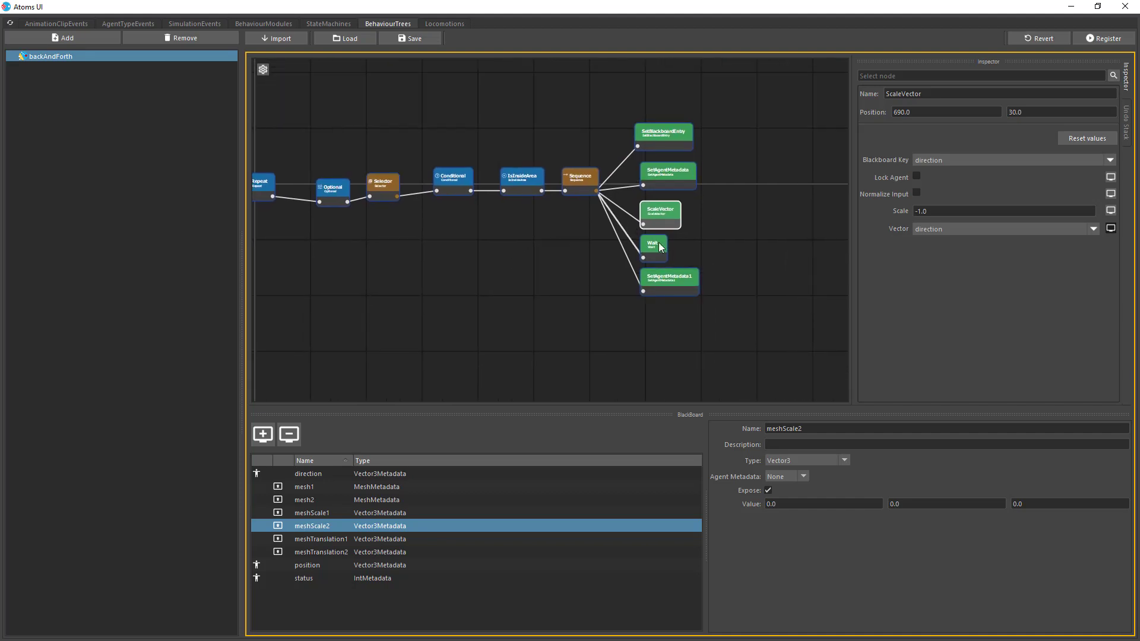
{"action": "left_click_drag", "start_coordinate": [426, 95], "coordinate": [712, 343]}
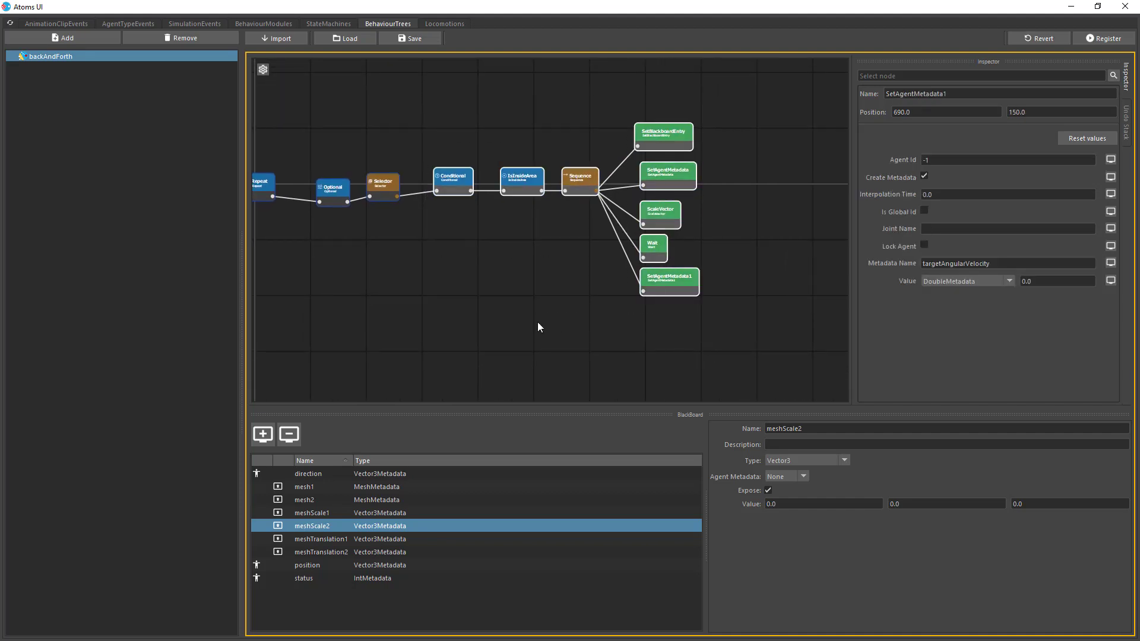
{"action": "middle_click_drag", "start_coordinate": [537, 326], "coordinate": [552, 260]}
{"action": "key", "text": "ctrl+c"}
{"action": "key", "text": "ctrl+v"}
{"action": "left_click_drag", "start_coordinate": [531, 315], "coordinate": [510, 296]}
{"action": "left_click_drag", "start_coordinate": [416, 132], "coordinate": [484, 317]}
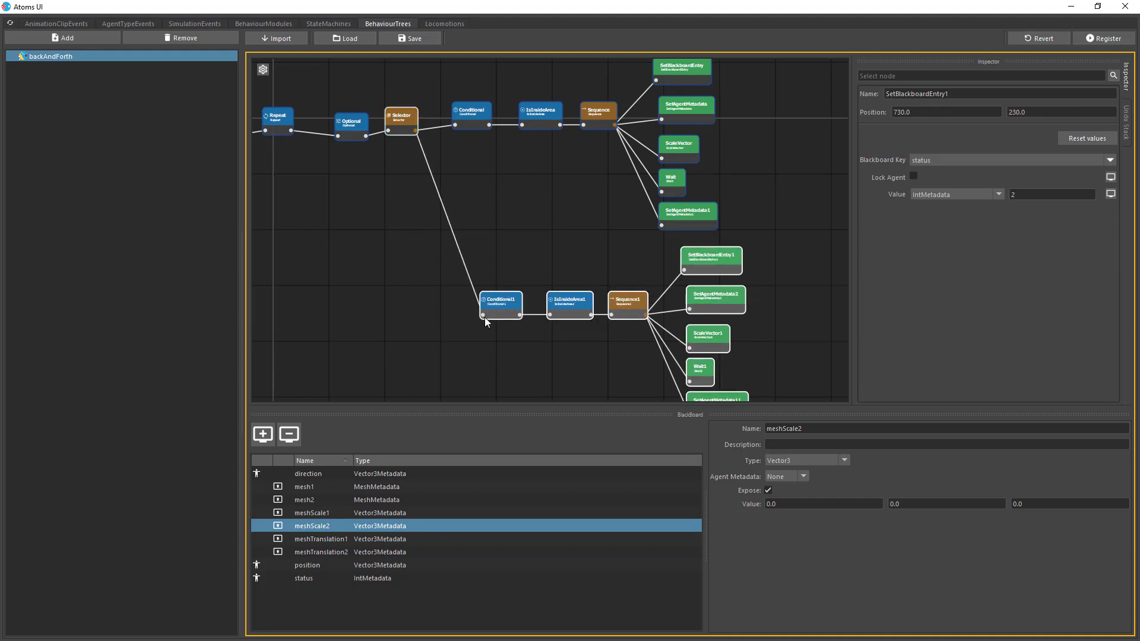
Set Value2 of the copied Conditional node to 1.
{"action": "left_click", "coordinate": [484, 317]}
{"action": "left_click", "coordinate": [1028, 263]}
{"action": "key", "text": "BackSpace"}
{"action": "type", "text": "1"}
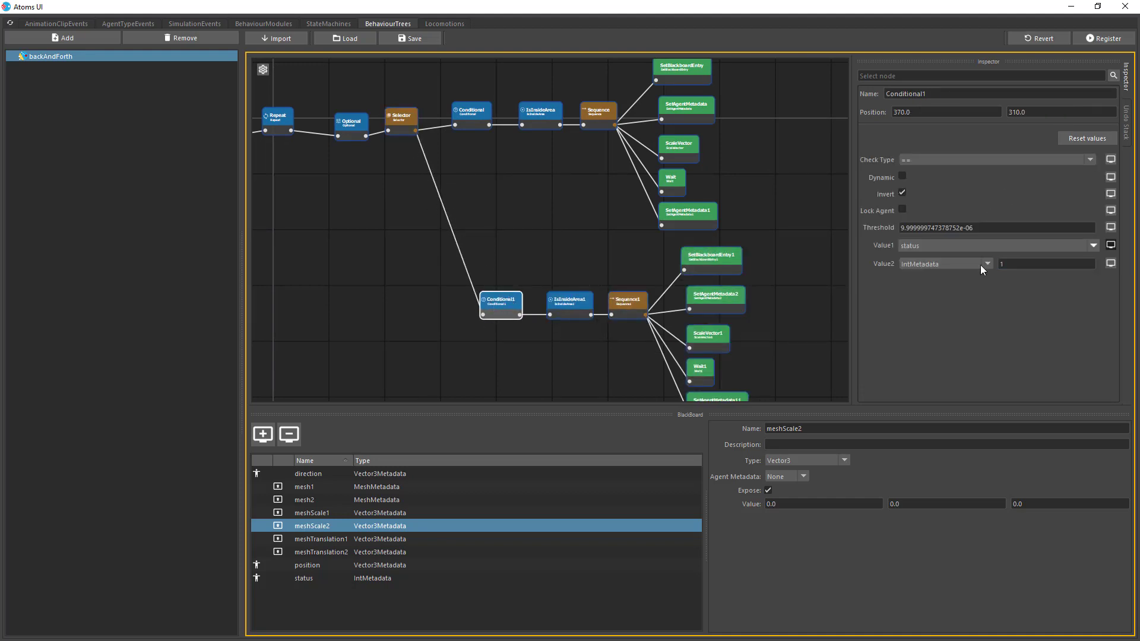
Set the copied IsInsideArea node's blackboard key to mesh2 and open its Scale binding.
{"action": "left_click", "coordinate": [720, 261]}
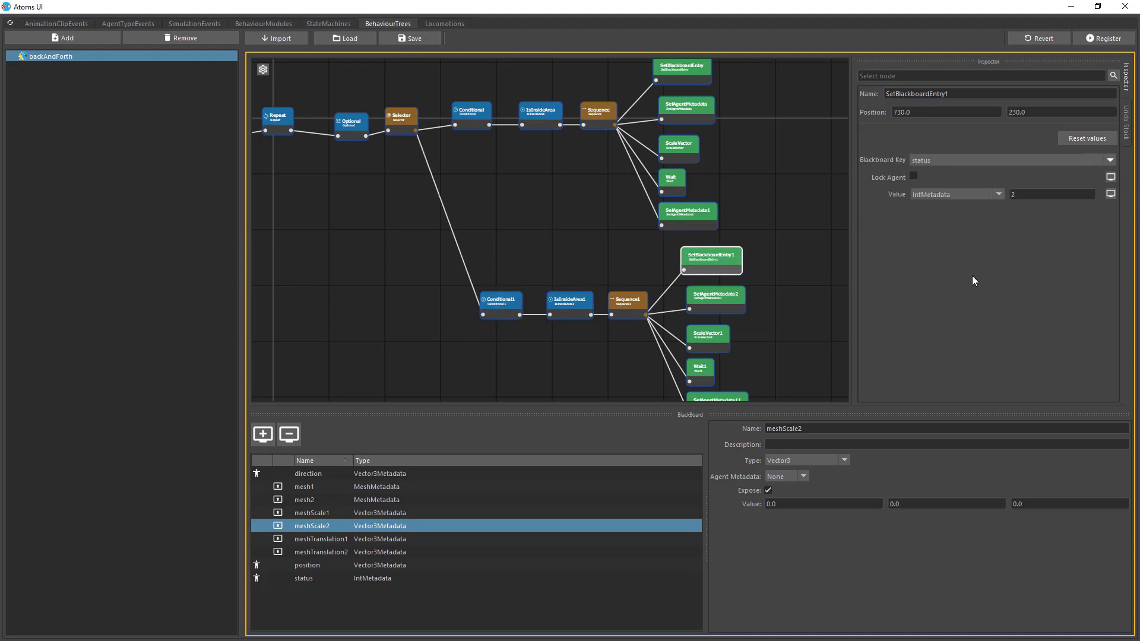
{"action": "left_click", "coordinate": [574, 308]}
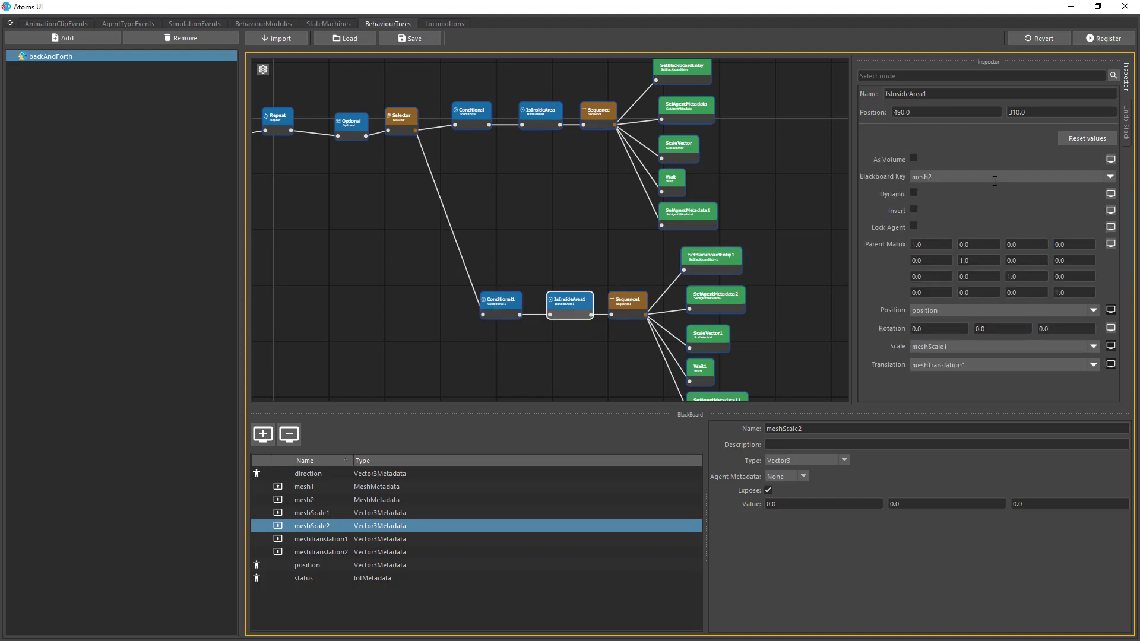
{"action": "left_click", "coordinate": [967, 344]}
Check the settings of the copied Sequence node and its SetAgentMetadata, ScaleVector and Wait children.
{"action": "left_click", "coordinate": [615, 301]}
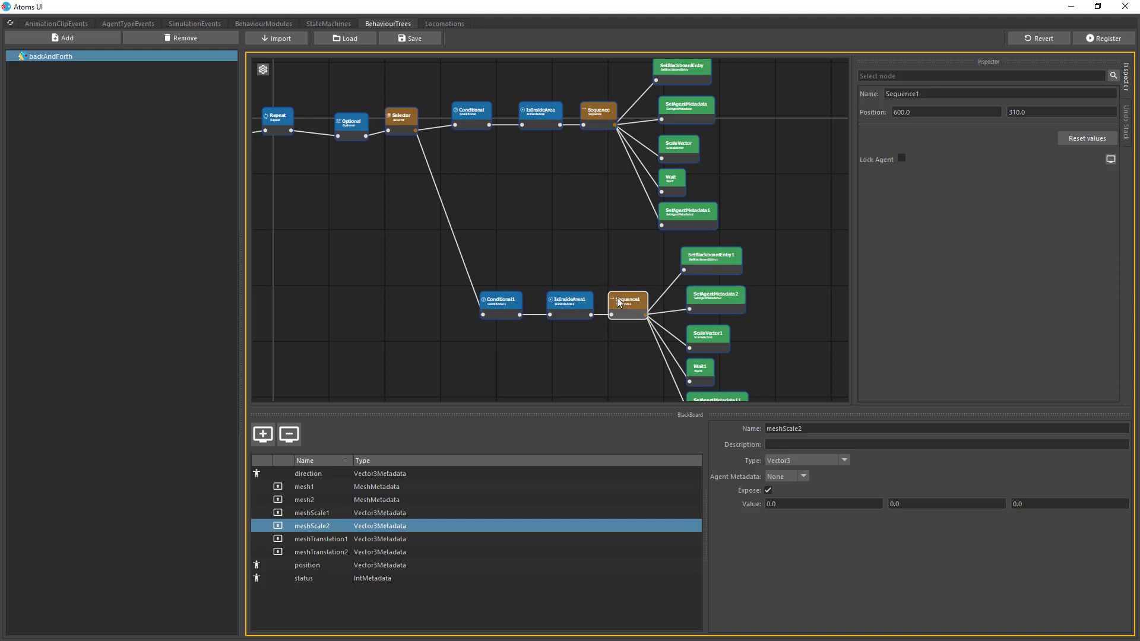
{"action": "left_click", "coordinate": [682, 264]}
{"action": "middle_click_drag", "start_coordinate": [733, 245], "coordinate": [706, 218]}
{"action": "left_click", "coordinate": [676, 274]}
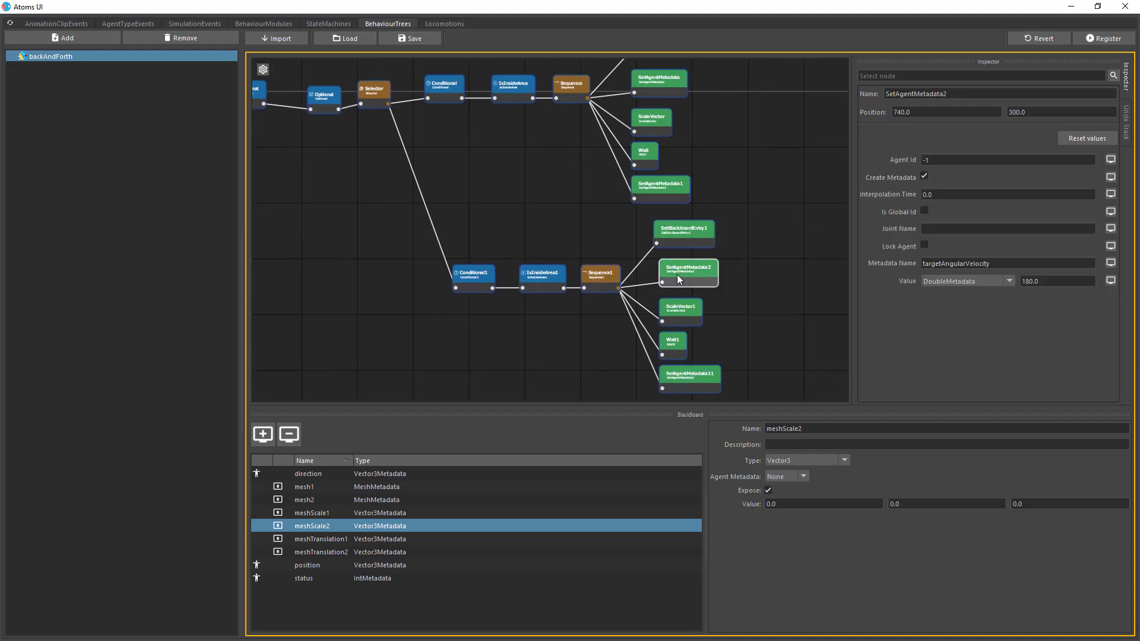
{"action": "left_click", "coordinate": [678, 312]}
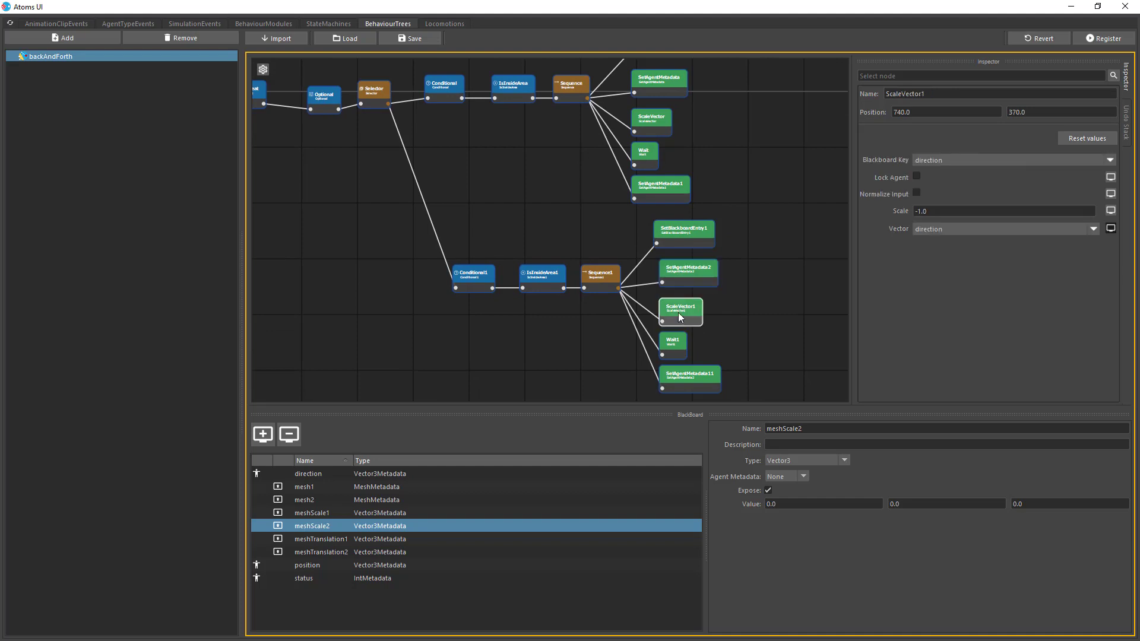
{"action": "left_click", "coordinate": [673, 346]}
{"action": "scroll", "coordinate": [718, 333], "scroll_direction": "down", "scroll_amount": 1}
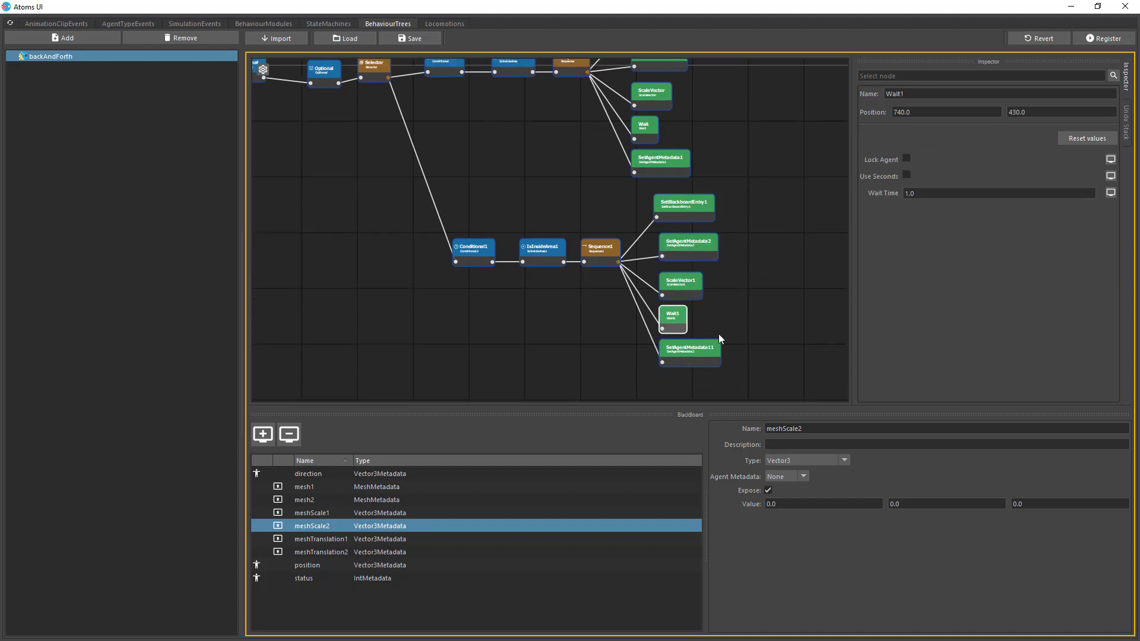
Check the settings of the last SetAgentMetadata node in the copied branch and clear the selection.
{"action": "left_click", "coordinate": [702, 358]}
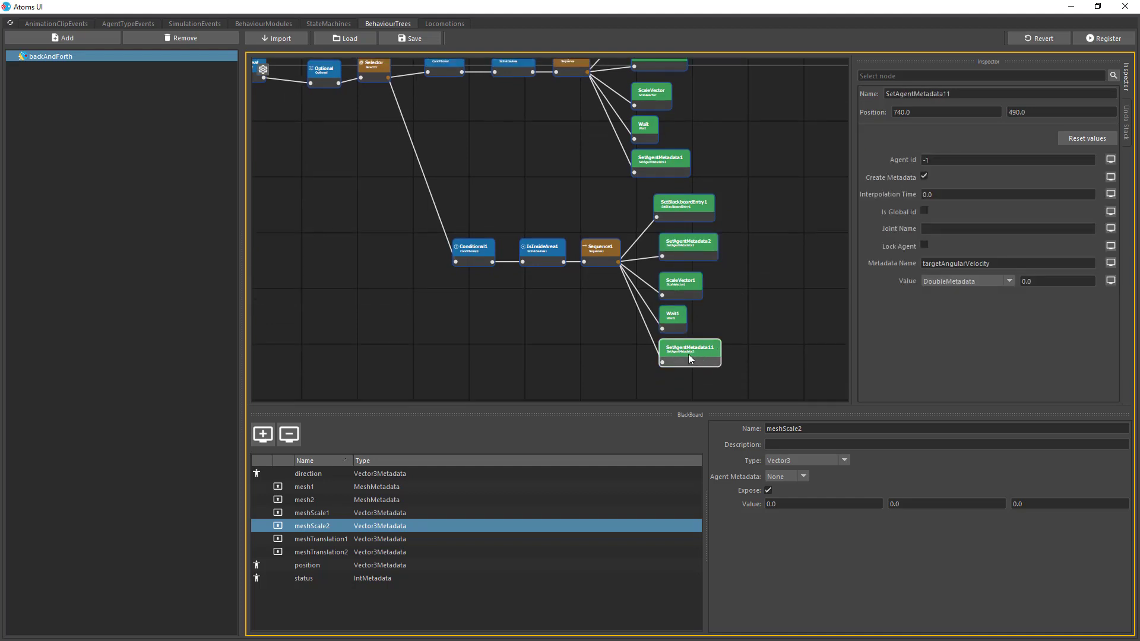
{"action": "middle_click_drag", "start_coordinate": [581, 330], "coordinate": [597, 346]}
{"action": "left_click", "coordinate": [508, 219]}
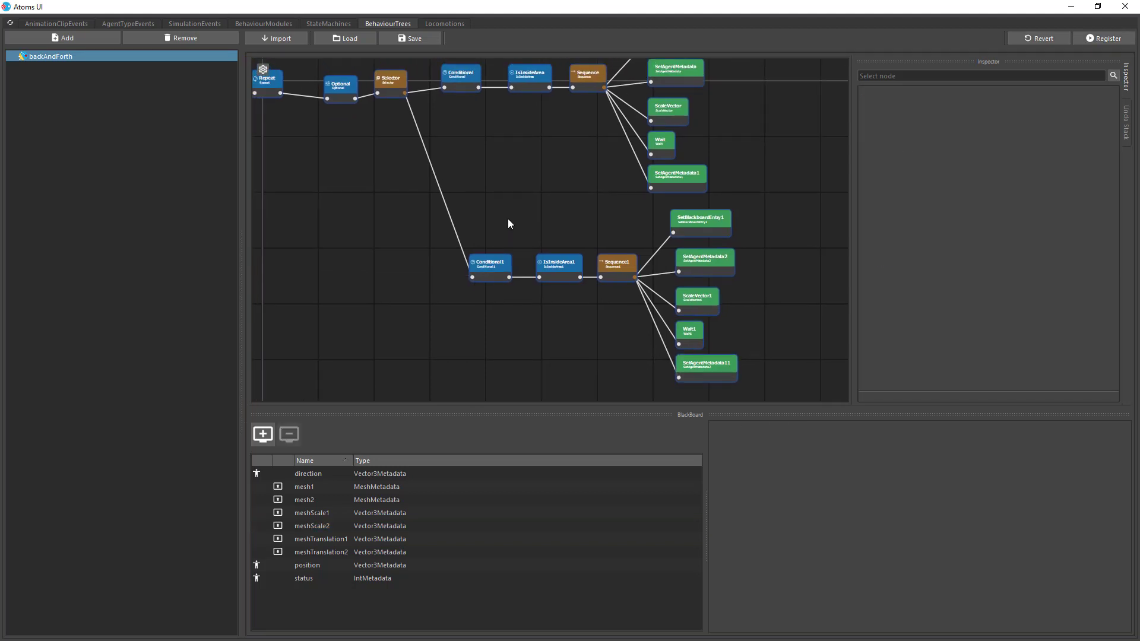
Switch to the Maya scene and add a behaviourTree module to the tcAgentGroupNode3 agent group.
{"action": "left_click", "coordinate": [1071, 7]}
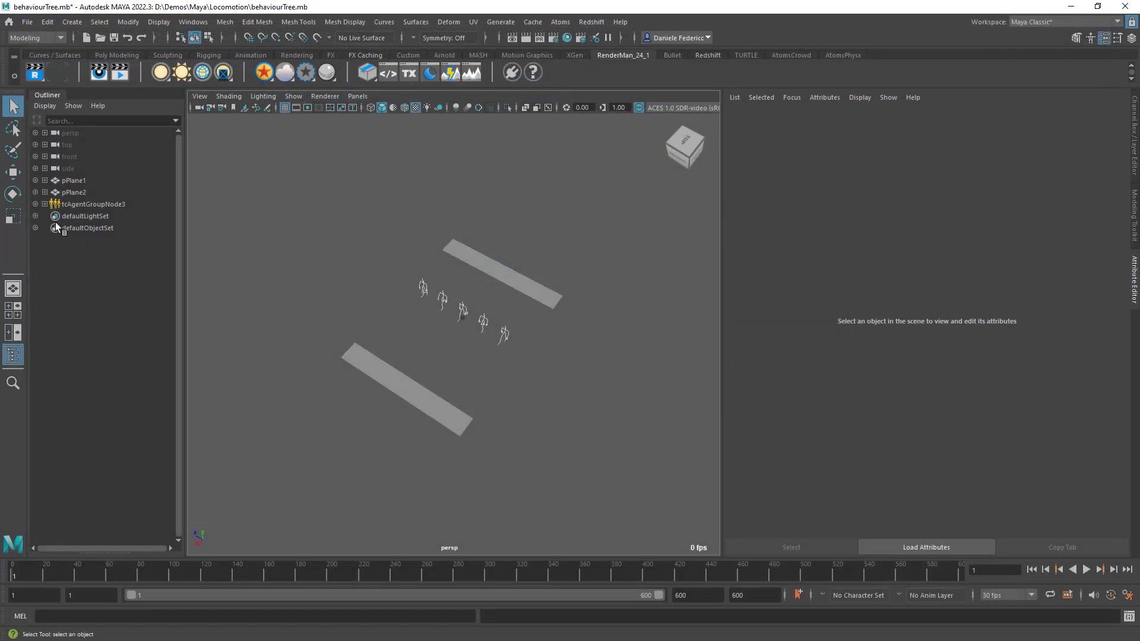
{"action": "left_click", "coordinate": [90, 203]}
{"action": "left_click", "coordinate": [794, 366]}
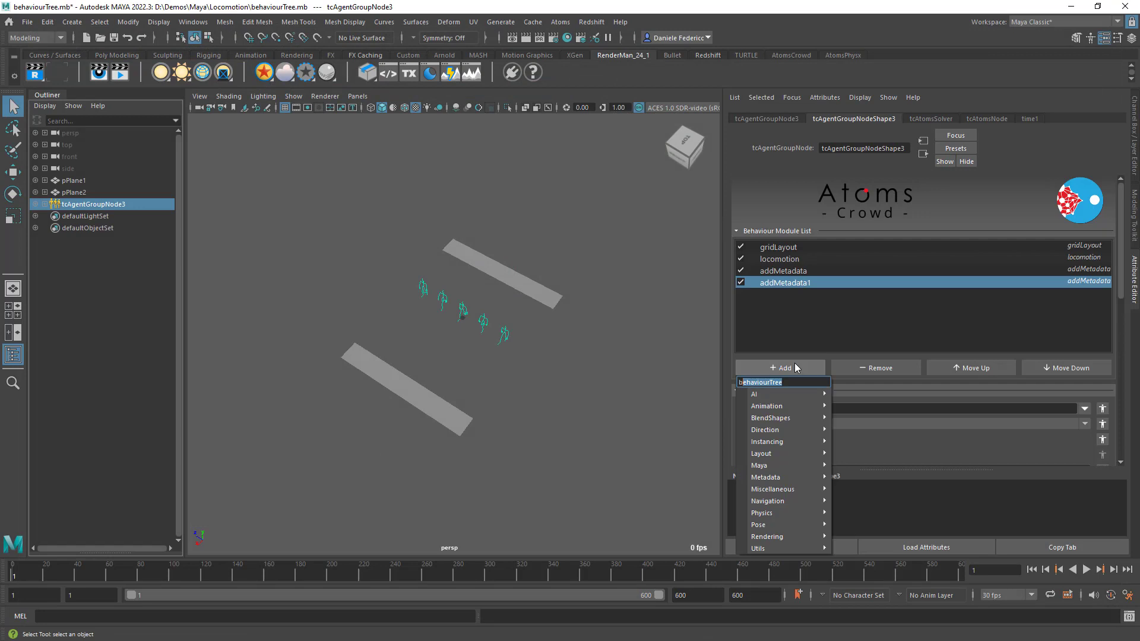
{"action": "type", "text": "beh"}
{"action": "key", "text": "Return"}
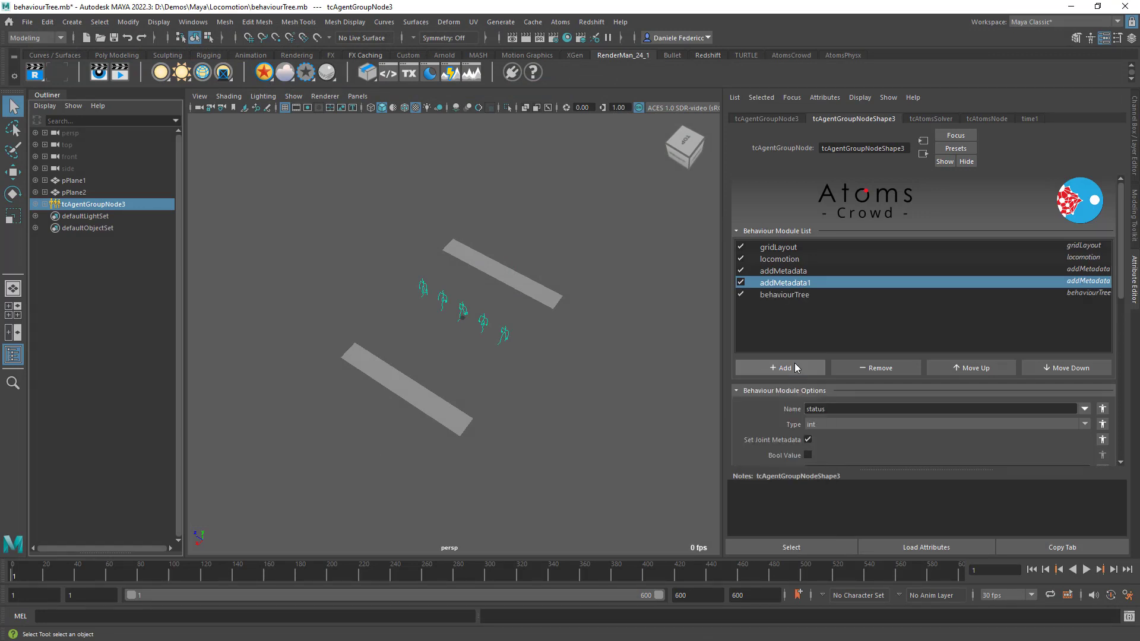
Set the module's behaviour tree to backAndForth and assign pPlane1 to Mesh1 and pPlane2 to Mesh2.
{"action": "scroll", "coordinate": [1068, 325], "scroll_direction": "down", "scroll_amount": 3}
{"action": "left_click", "coordinate": [1068, 320]}
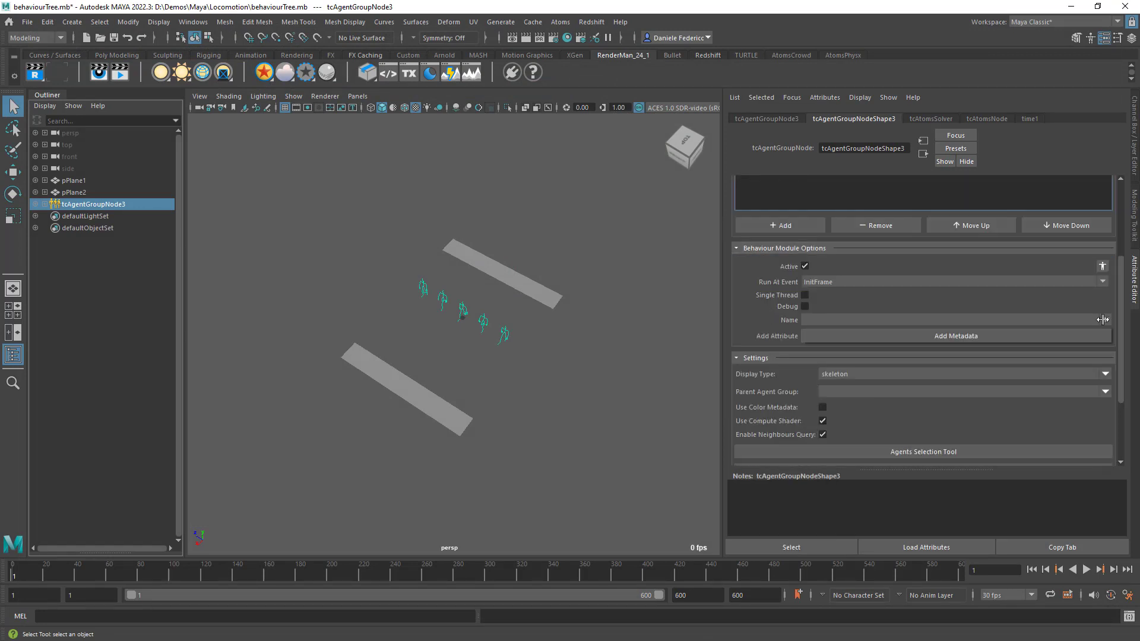
{"action": "left_click", "coordinate": [1008, 334]}
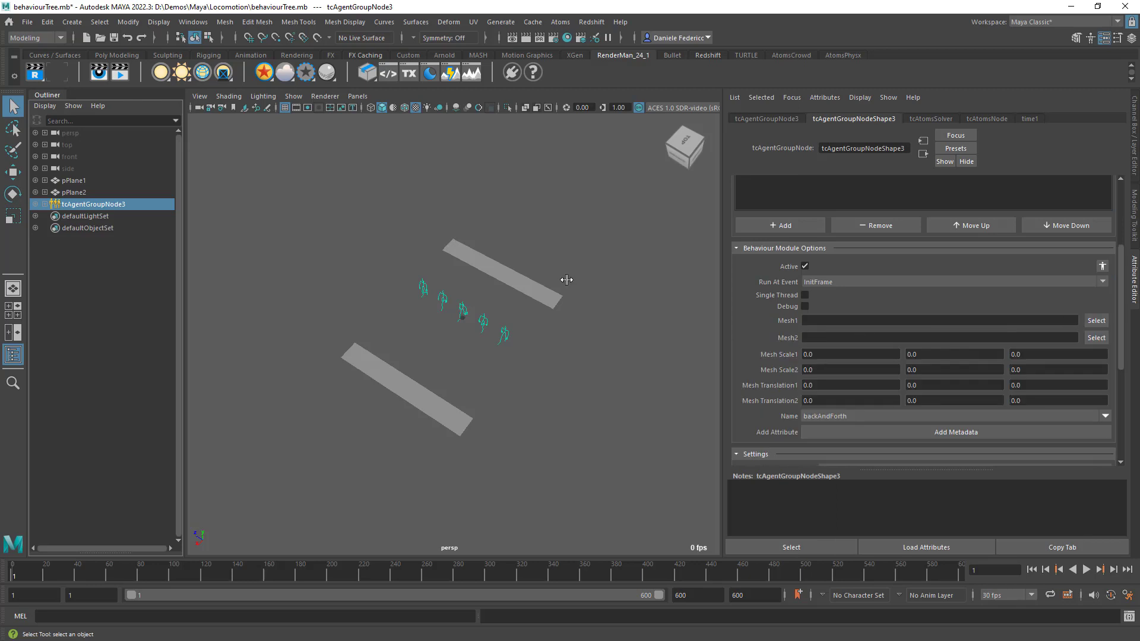
{"action": "middle_click_drag", "start_coordinate": [75, 180], "coordinate": [795, 320]}
{"action": "middle_click_drag", "start_coordinate": [74, 192], "coordinate": [849, 337]}
Connect pPlane1's Scale attribute to Mesh Scale1 and its Translate attribute to Mesh Translation1.
{"action": "left_click", "coordinate": [36, 180]}
{"action": "scroll", "coordinate": [65, 295], "scroll_direction": "down", "scroll_amount": 6}
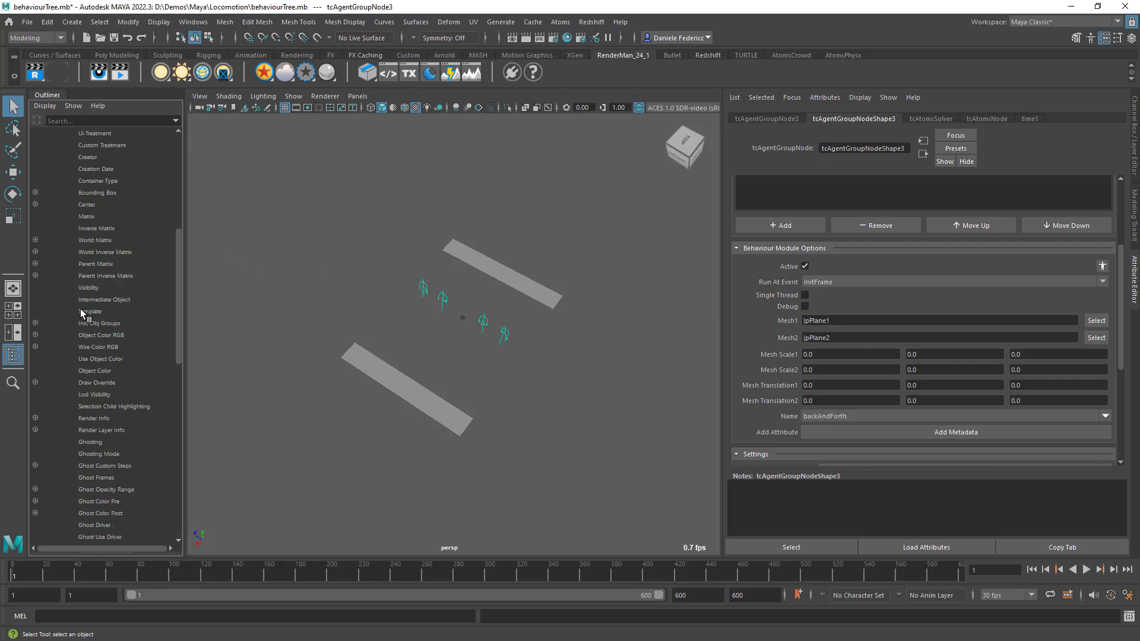
{"action": "scroll", "coordinate": [81, 308], "scroll_direction": "down", "scroll_amount": 10}
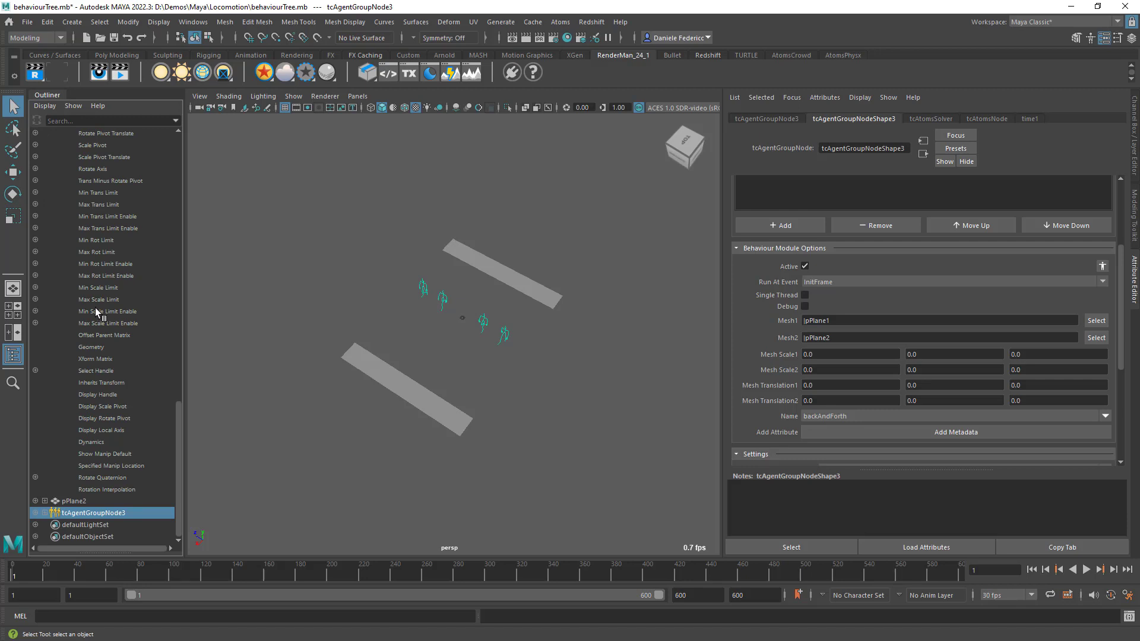
{"action": "scroll", "coordinate": [111, 298], "scroll_direction": "up", "scroll_amount": 10}
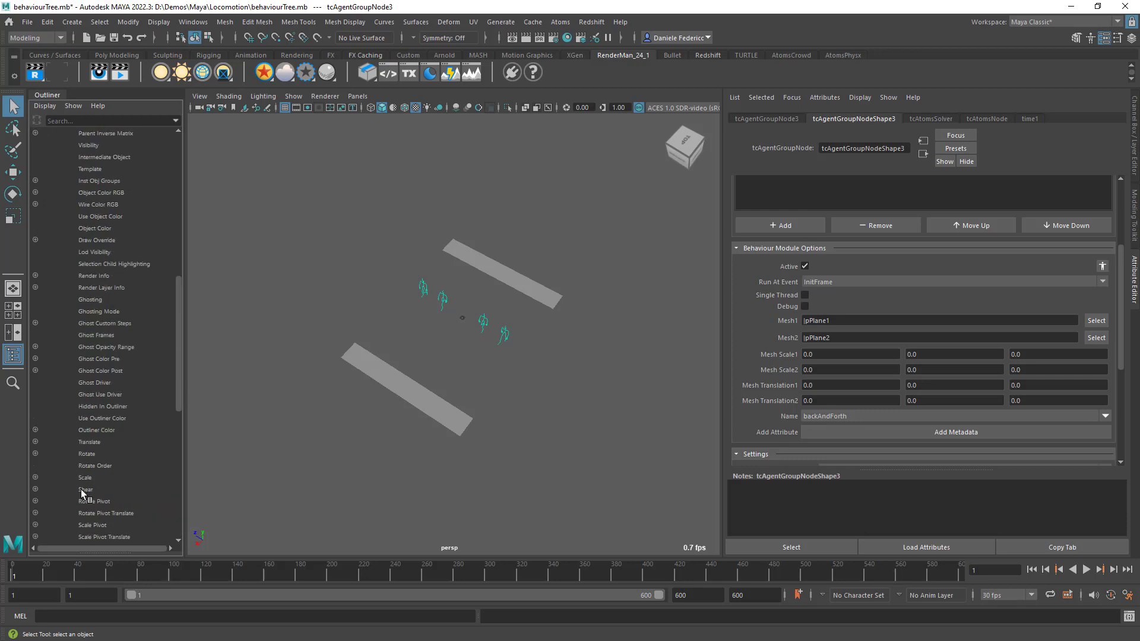
{"action": "middle_click_drag", "start_coordinate": [814, 358], "coordinate": [818, 354]}
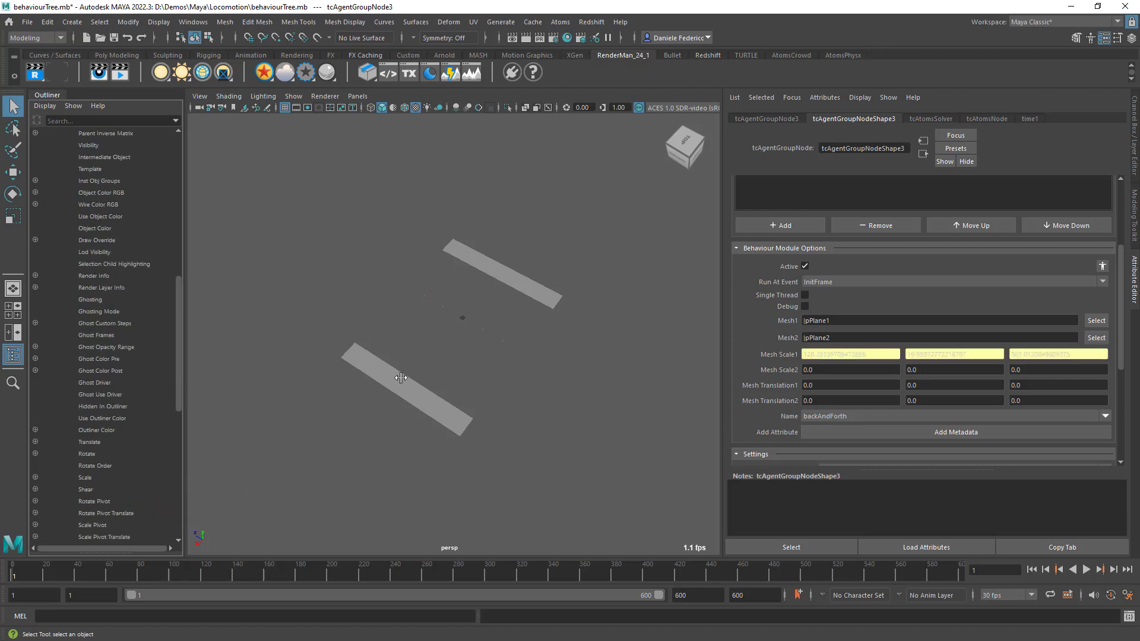
{"action": "middle_click_drag", "start_coordinate": [398, 442], "coordinate": [844, 389]}
Connect pPlane2's Scale attribute to Mesh Scale2 and its Translate attribute to Mesh Translation2.
{"action": "scroll", "coordinate": [95, 300], "scroll_direction": "up", "scroll_amount": 5}
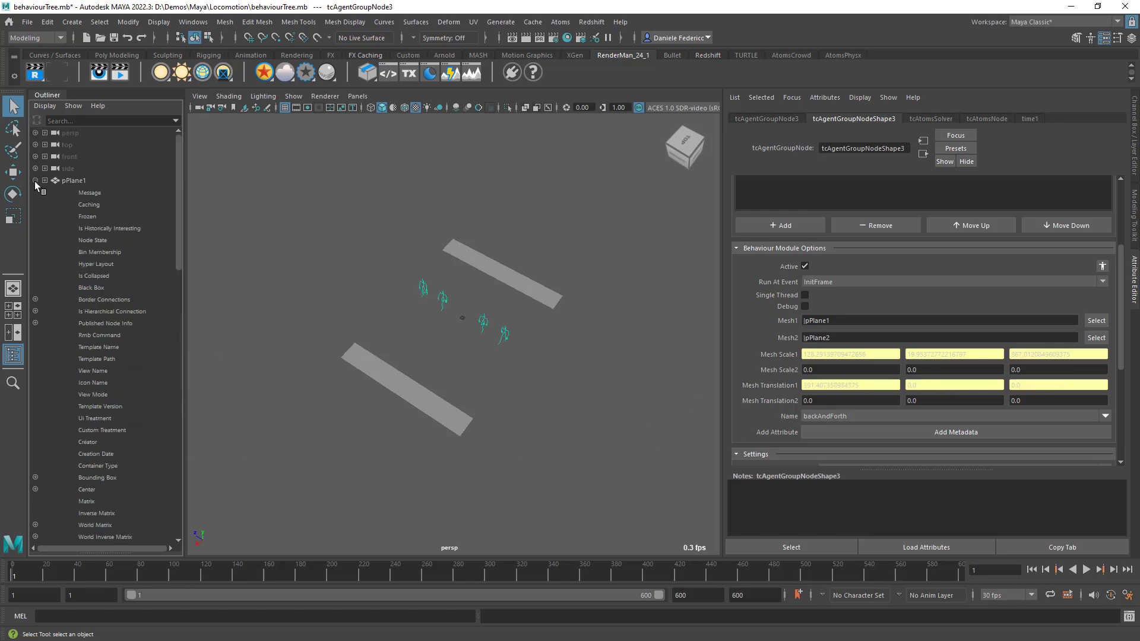
{"action": "left_click", "coordinate": [35, 180]}
{"action": "left_click", "coordinate": [35, 181]}
{"action": "scroll", "coordinate": [91, 289], "scroll_direction": "down", "scroll_amount": 3}
{"action": "scroll", "coordinate": [91, 289], "scroll_direction": "down", "scroll_amount": 10}
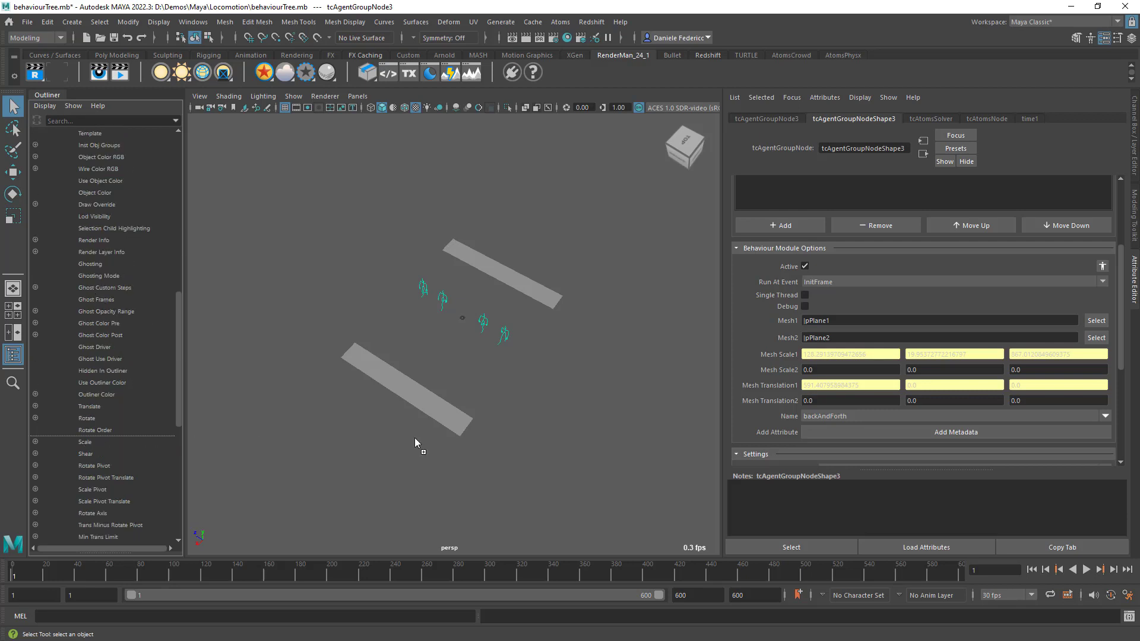
{"action": "middle_click_drag", "start_coordinate": [829, 381], "coordinate": [829, 373]}
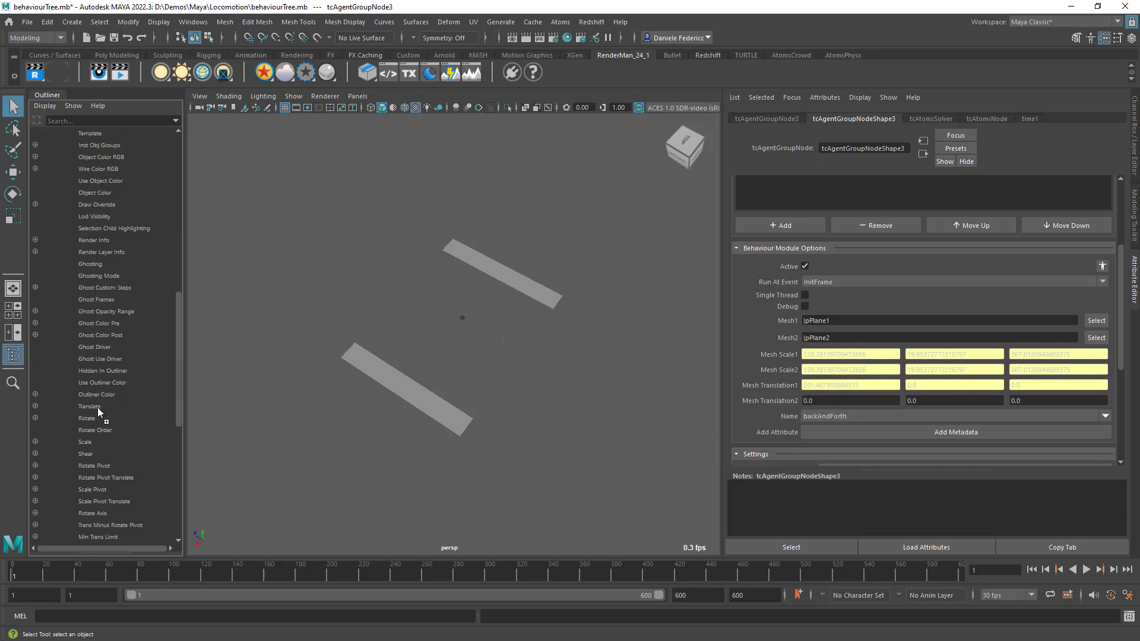
{"action": "middle_click_drag", "start_coordinate": [874, 410], "coordinate": [868, 401]}
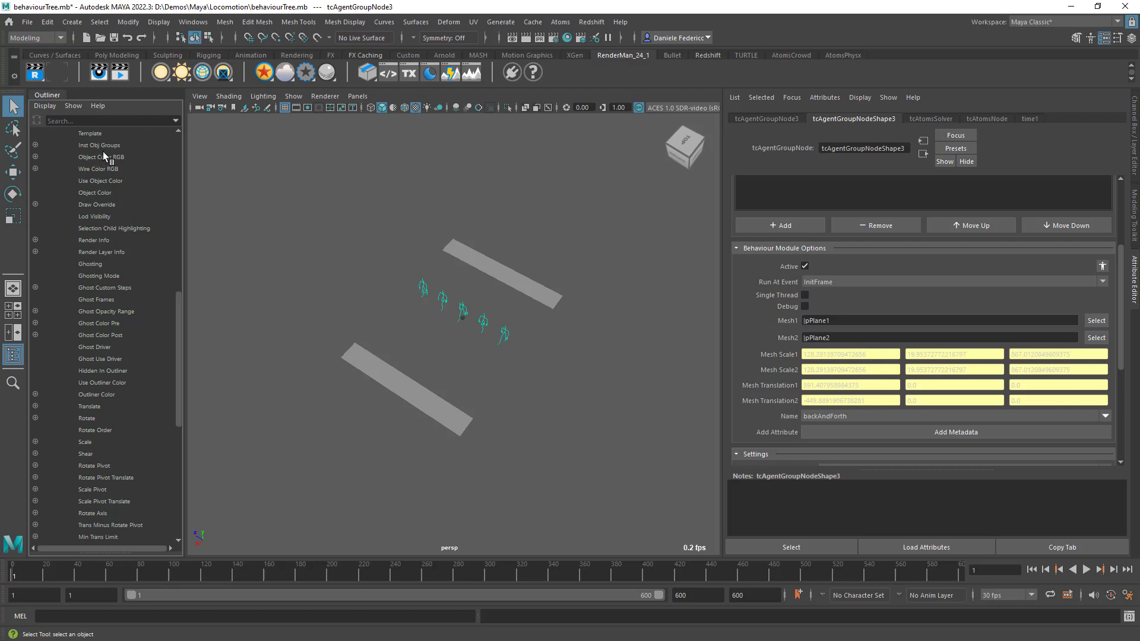
Collapse the plane's attribute list and play the simulation to check how the agents move between the planes.
{"action": "scroll", "coordinate": [102, 152], "scroll_direction": "up", "scroll_amount": 15}
{"action": "left_click", "coordinate": [44, 203]}
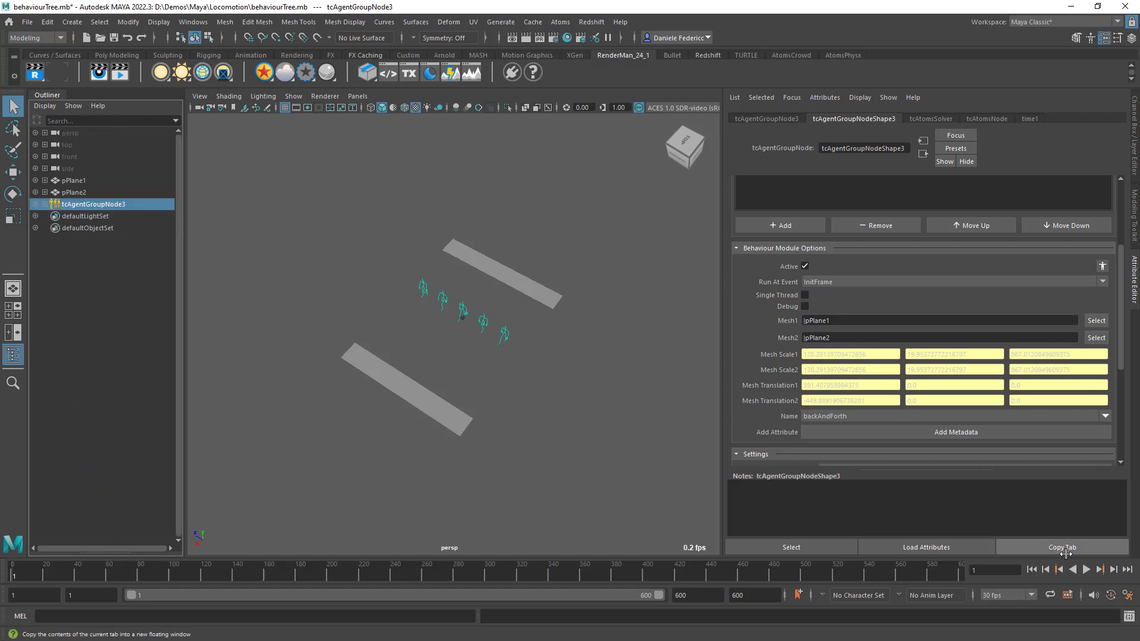
{"action": "left_click", "coordinate": [1087, 569]}
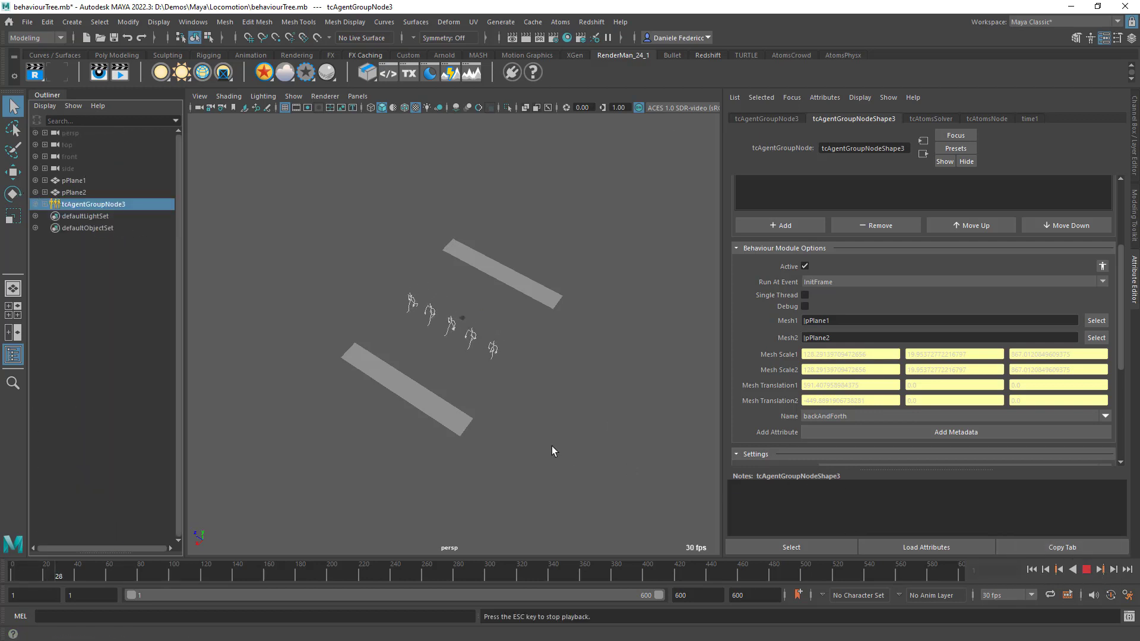